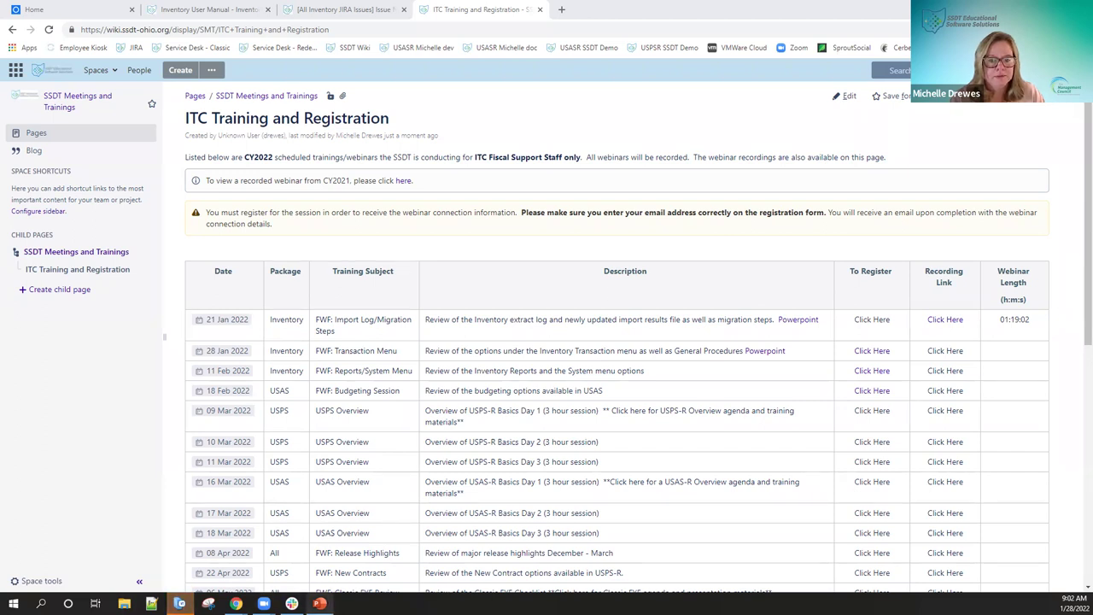
- Switch to PowerPoint and review the transactions slides of the FWF Inventory Transactions presentation through Pending Items
left_click(320, 603)
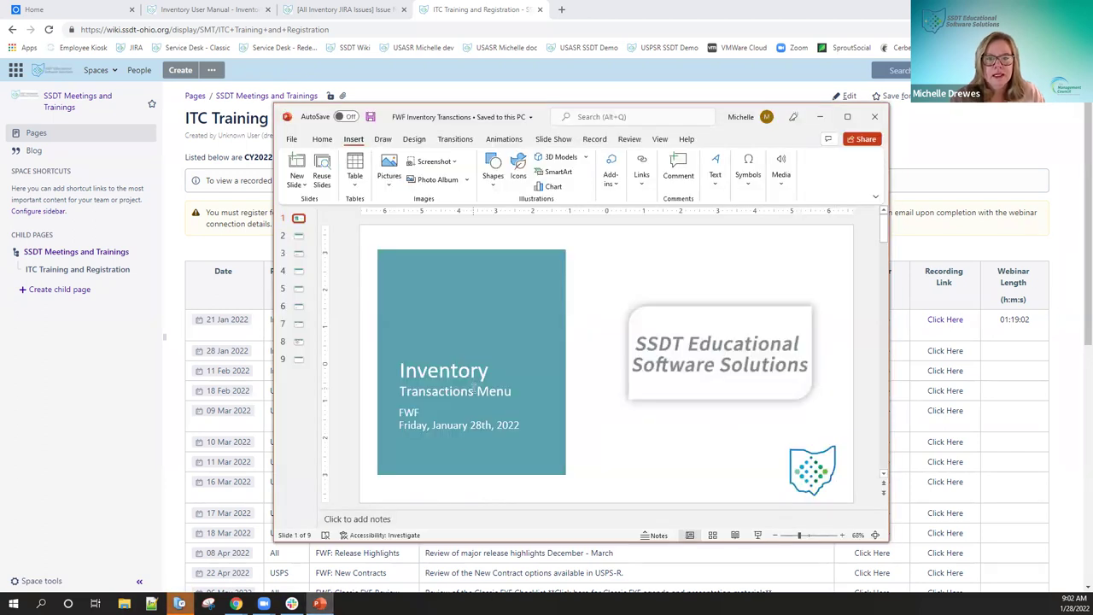
scroll(474, 387, "down", 1)
scroll(474, 389, "down", 1)
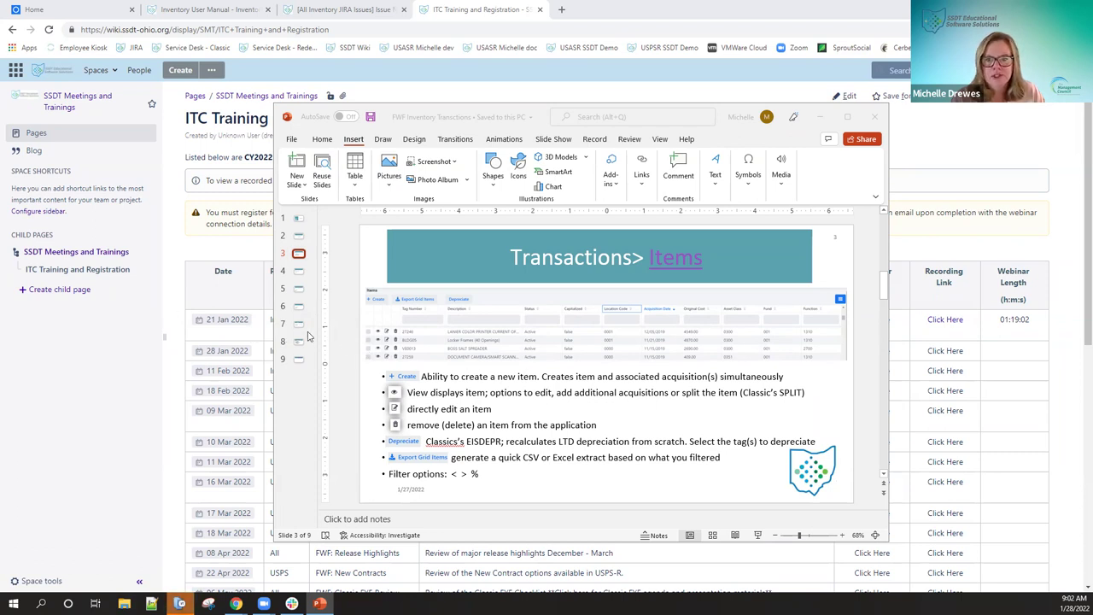
left_click(298, 270)
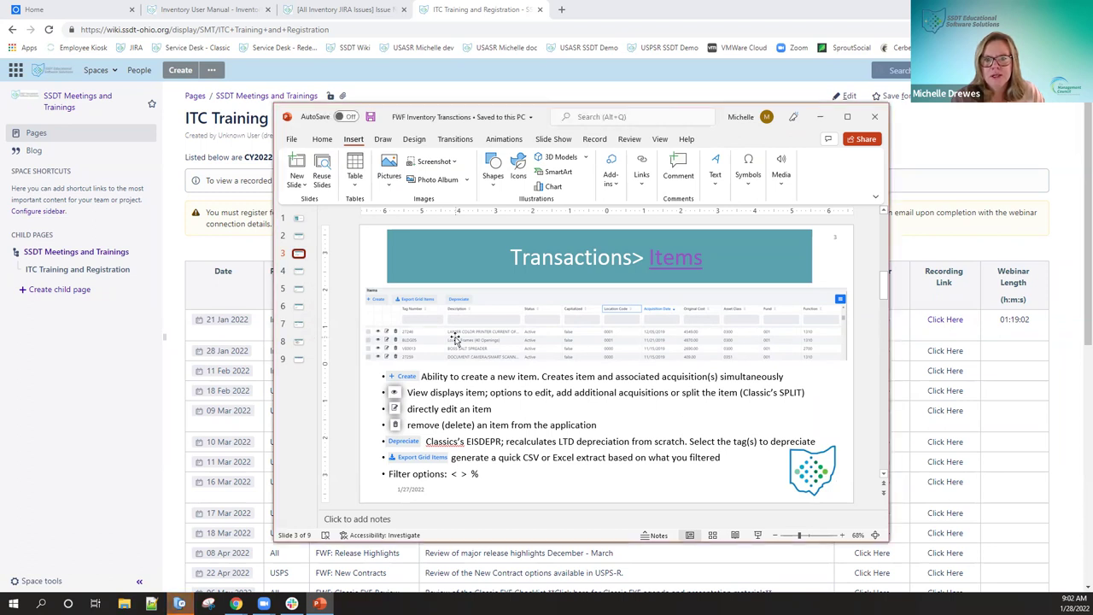
key("Down")
key("Down")
key("Down")
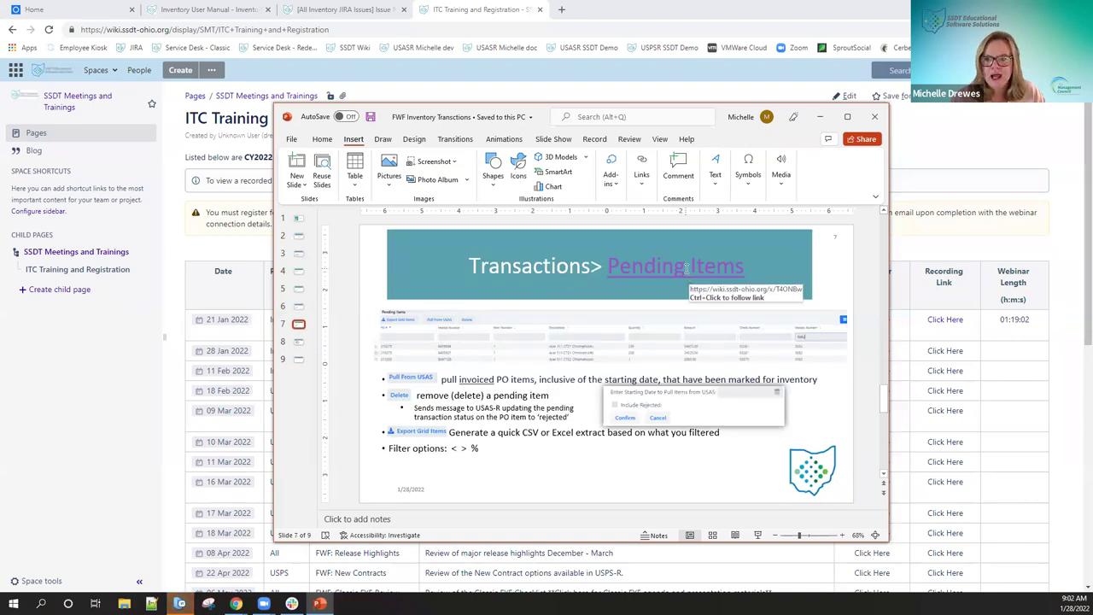
- Review the Future Release Enhancements and Future Inventory Training Sessions slides, and minimize the presentation
left_click(299, 345)
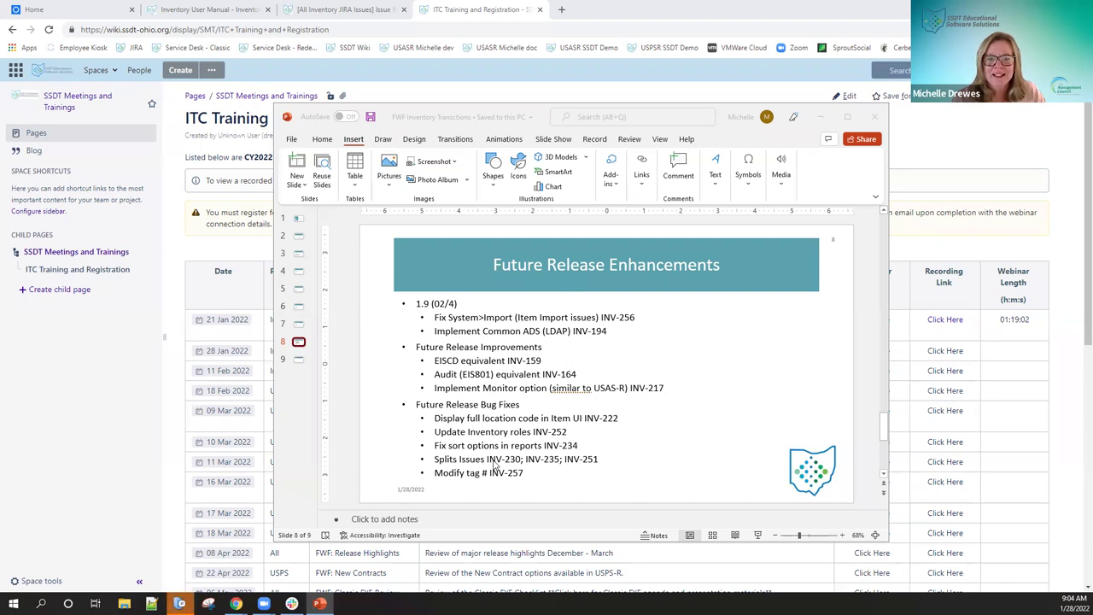
left_click(298, 359)
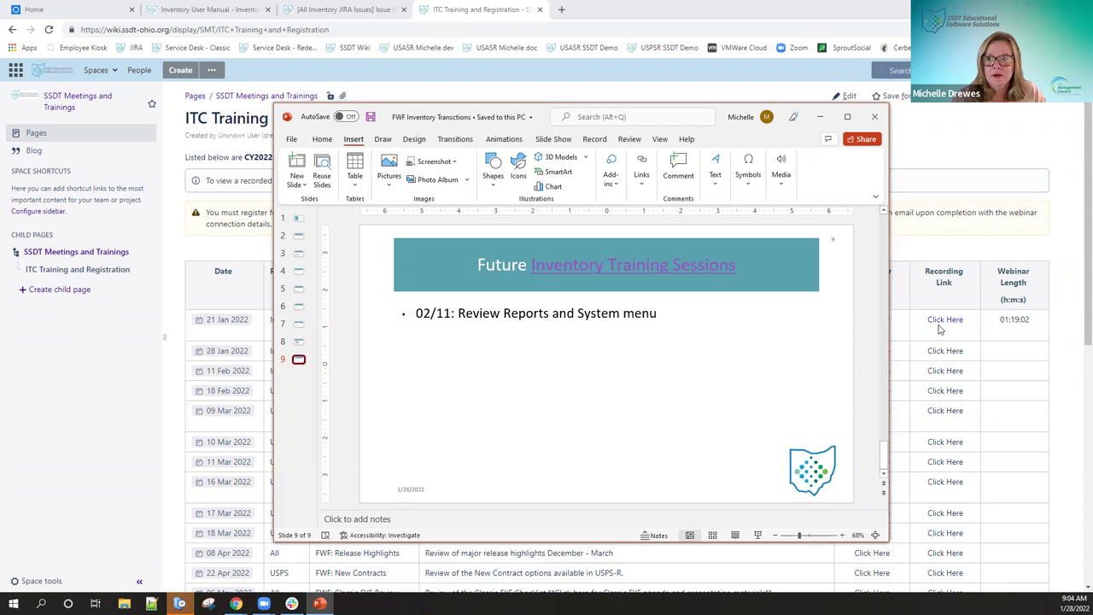
left_click(822, 118)
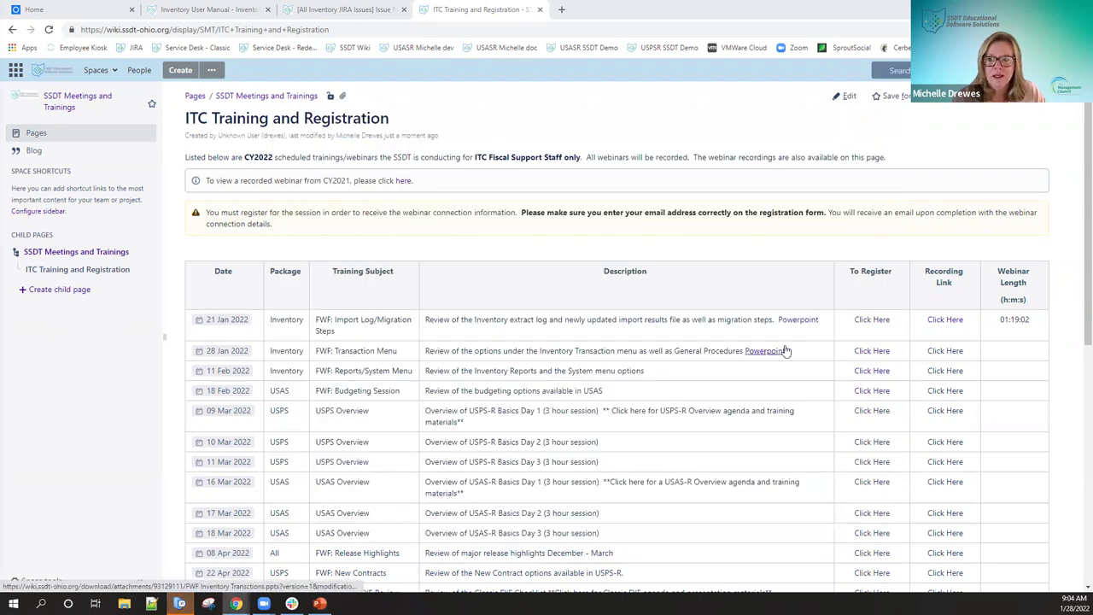
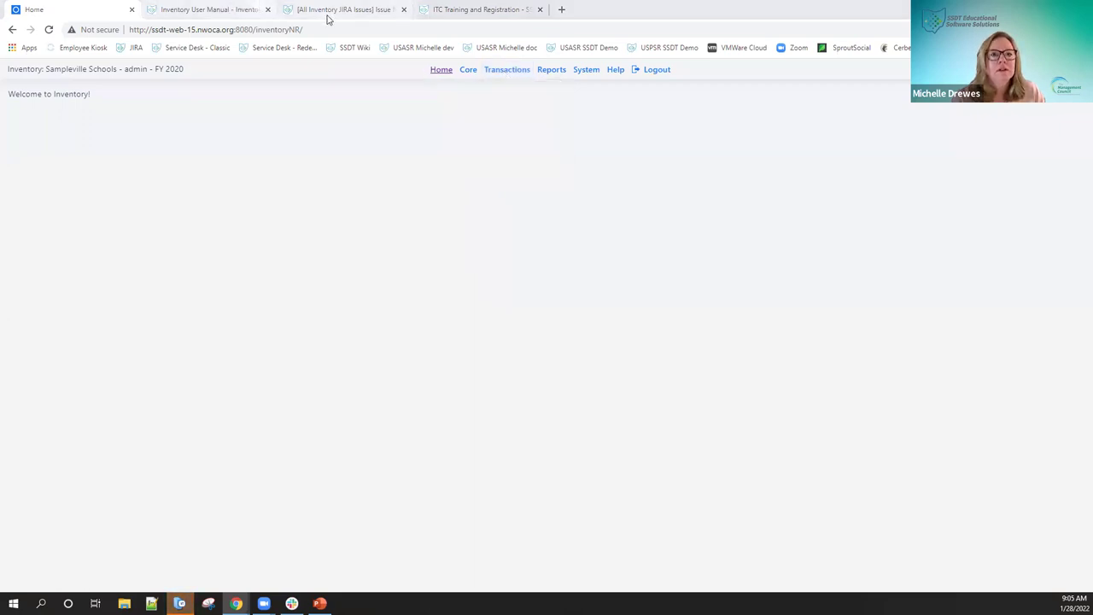
- Open the Transactions page of the Inventory User Manual on the wiki
left_click(208, 10)
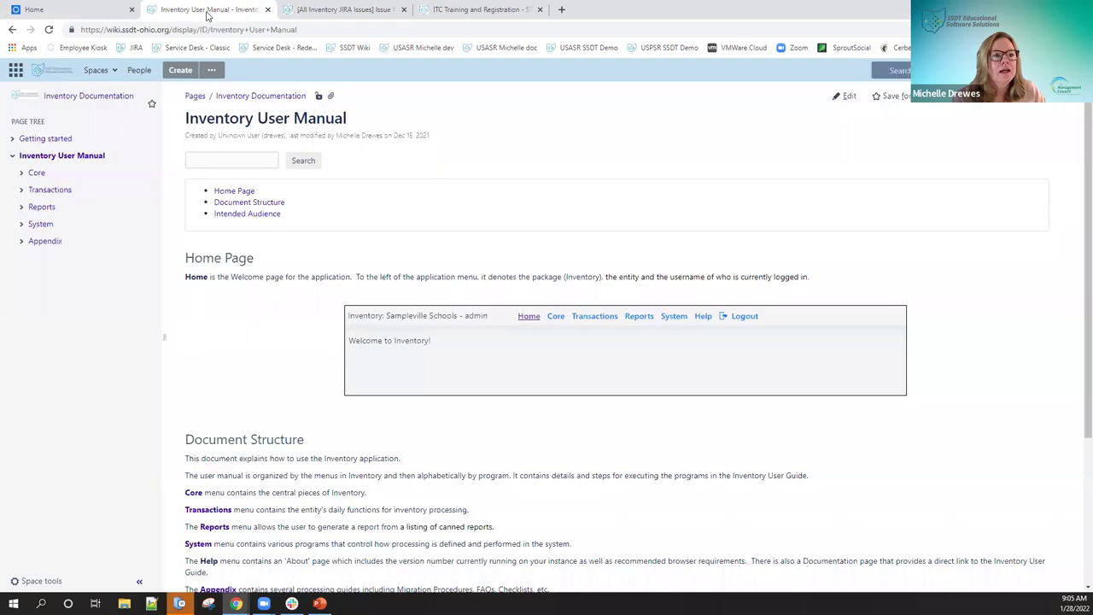
left_click(49, 190)
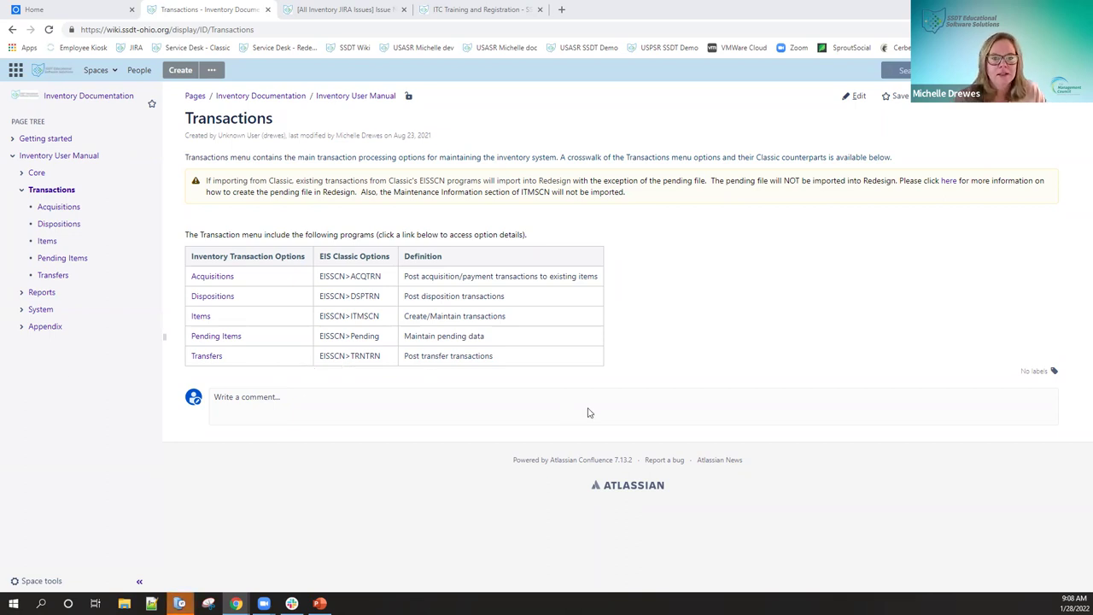
- Switch to the Inventory application and open the Items transaction grid
left_click(75, 15)
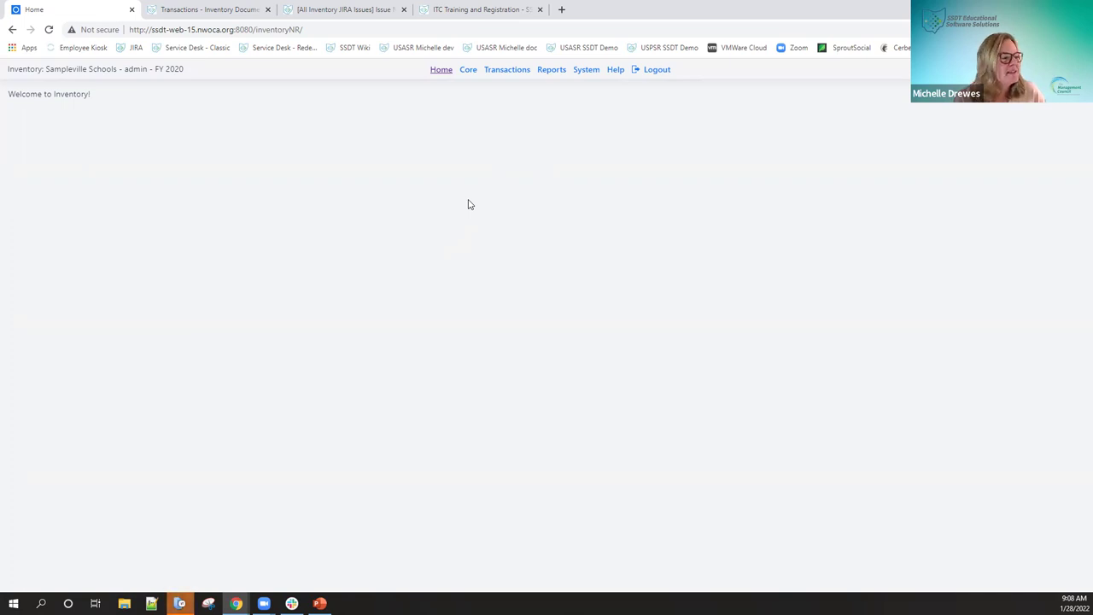
left_click(508, 77)
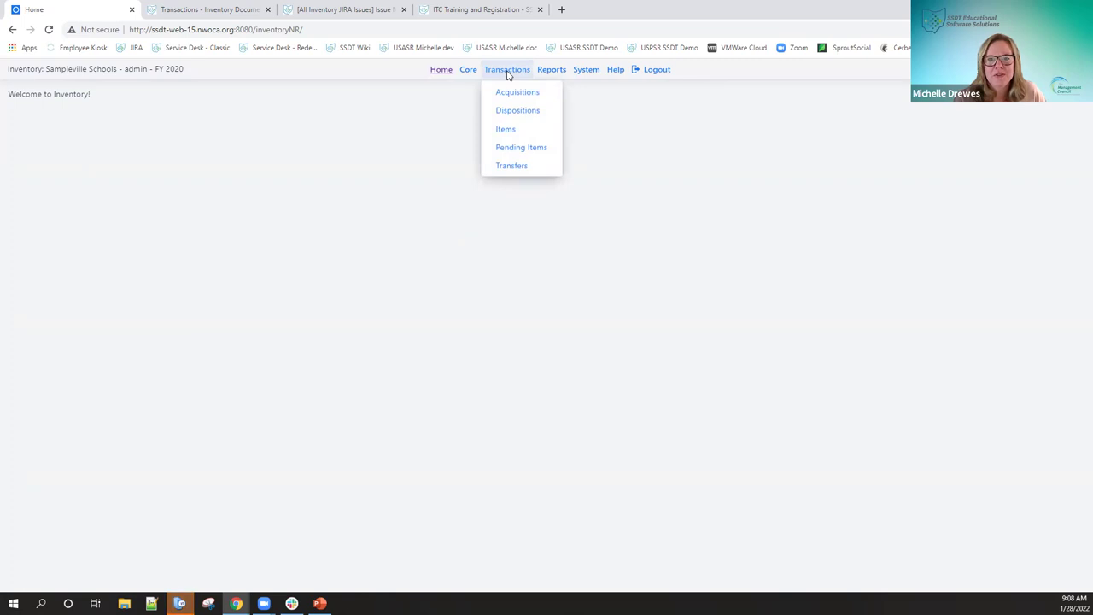
left_click(507, 129)
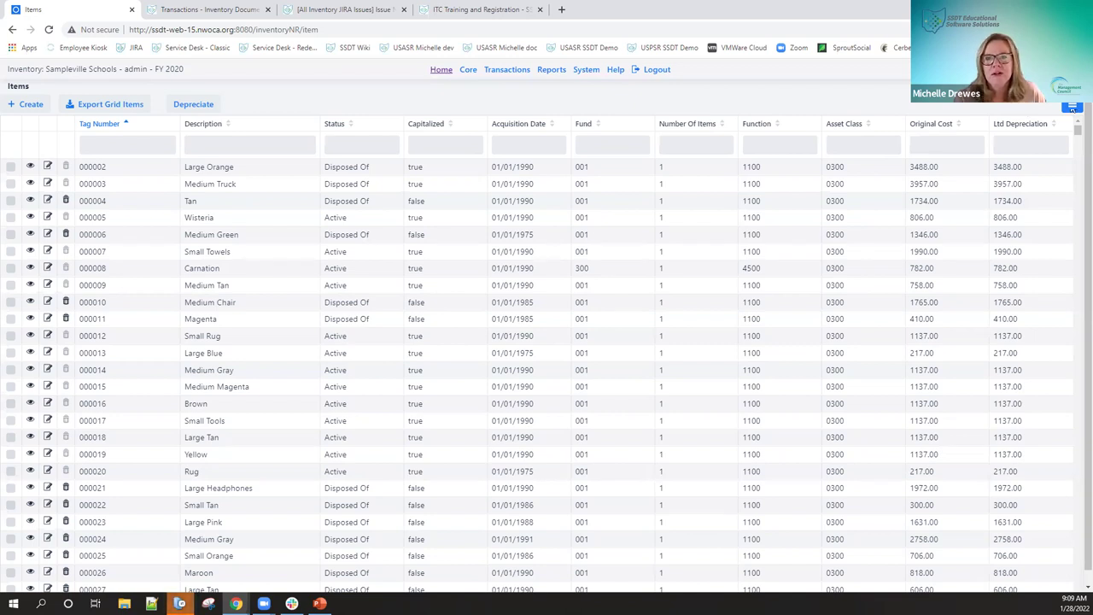
- Examine the list of columns that can be displayed in the Items grid, and close it without changes
left_click(1073, 109)
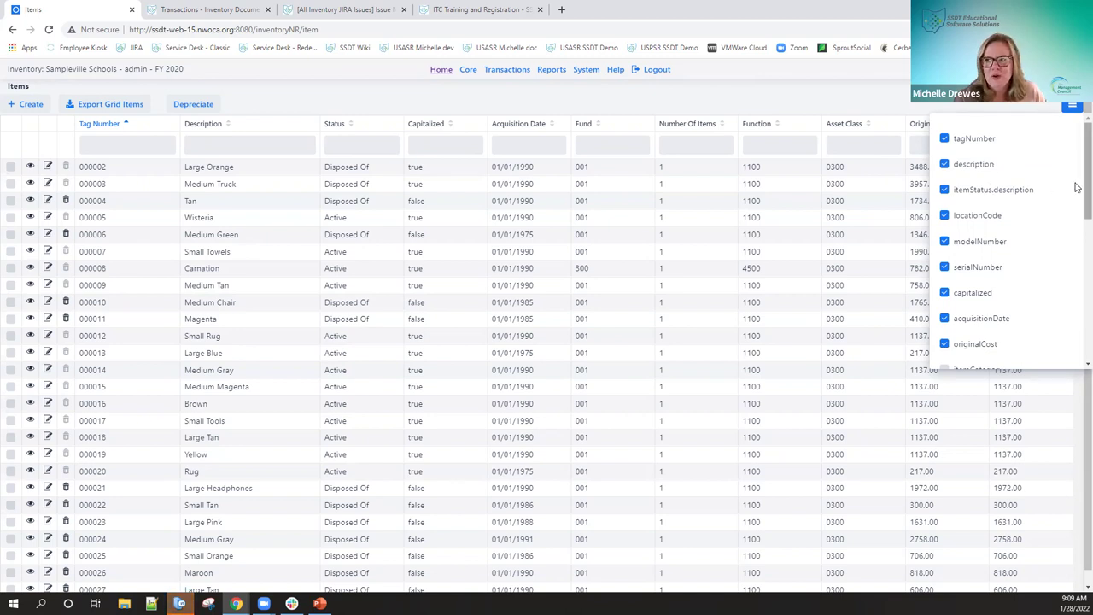
mouse_move(1077, 187)
left_mouse_down()
mouse_move(1077, 267)
mouse_move(1077, 202)
left_mouse_up()
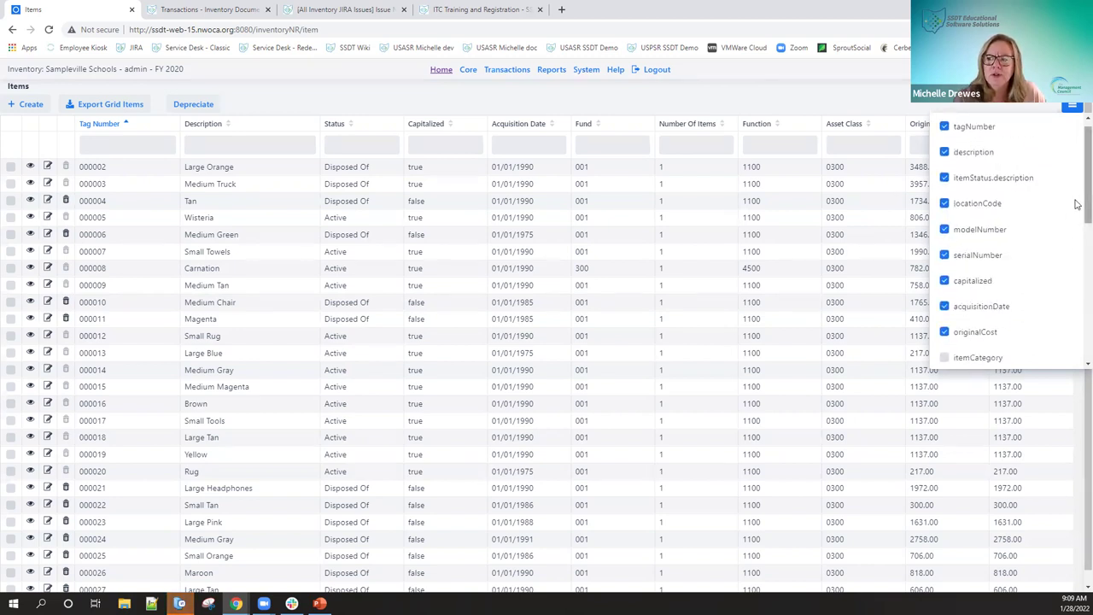
left_click_drag(1077, 201, 1064, 239)
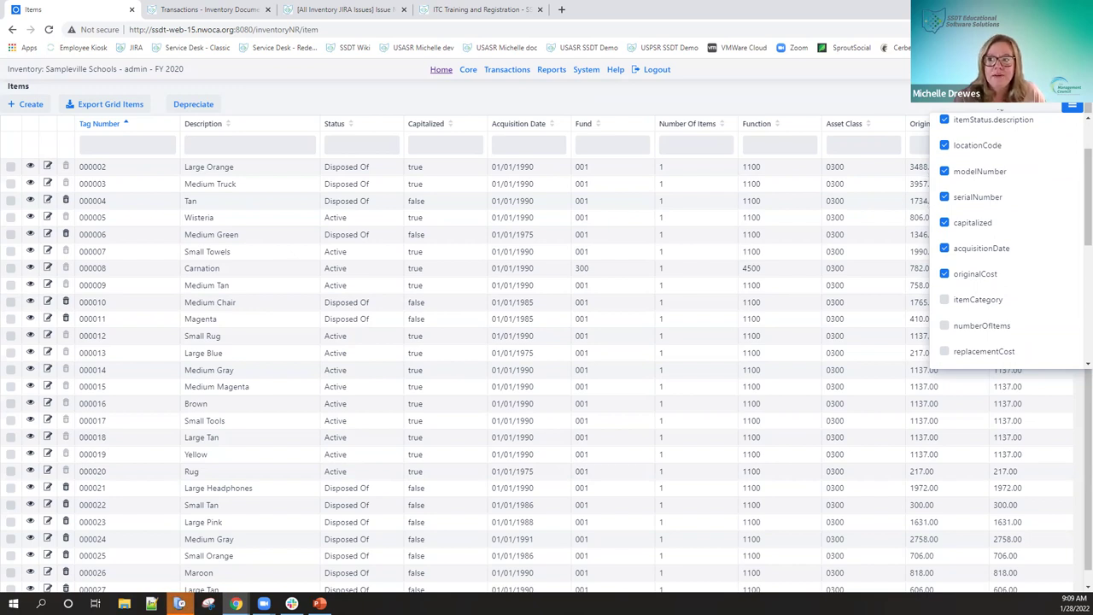
left_click(897, 88)
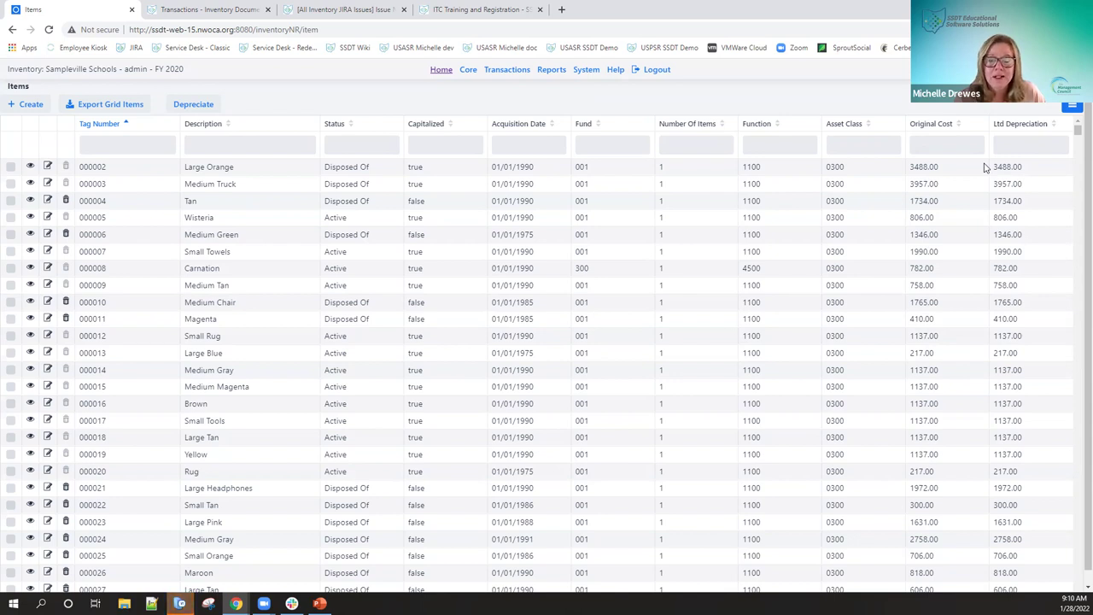
- Filter the items by status "a" and capitalized "true", and clear both filters after viewing the matches
left_click(517, 69)
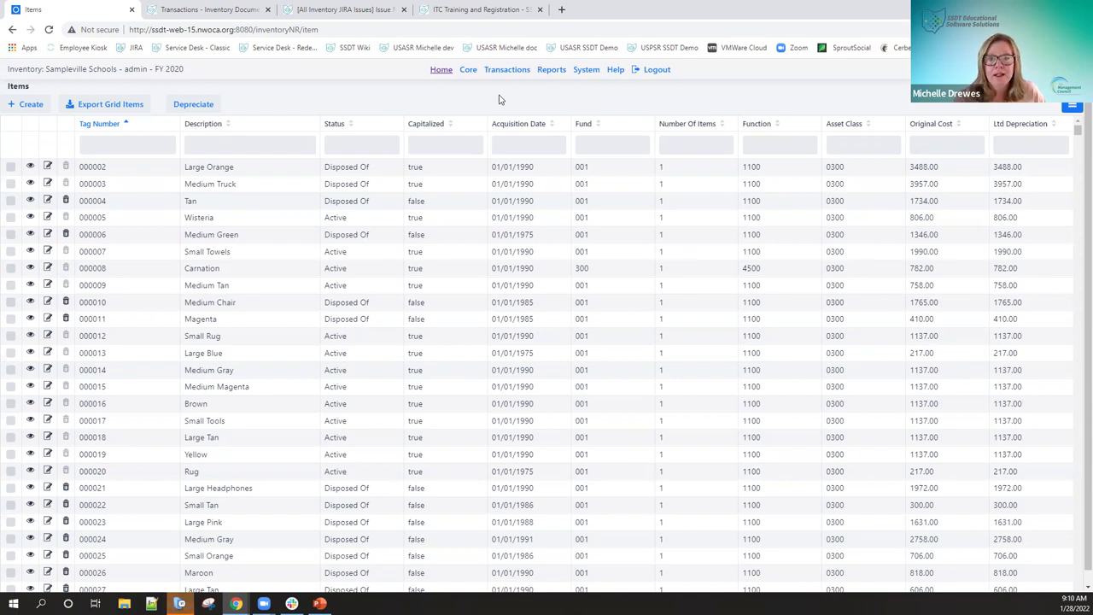
left_click(356, 147)
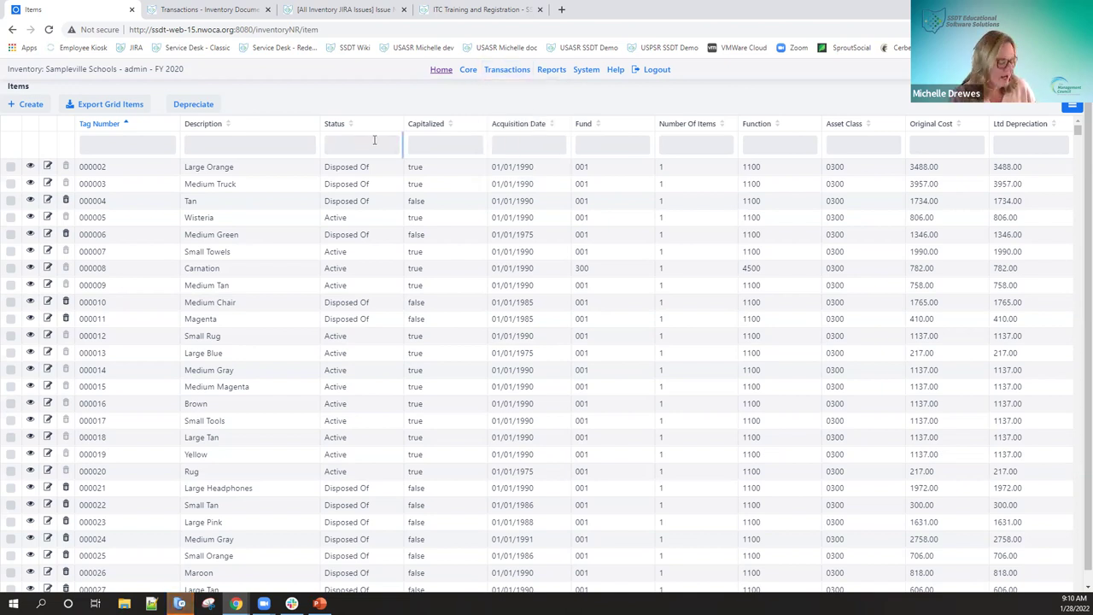
type("a")
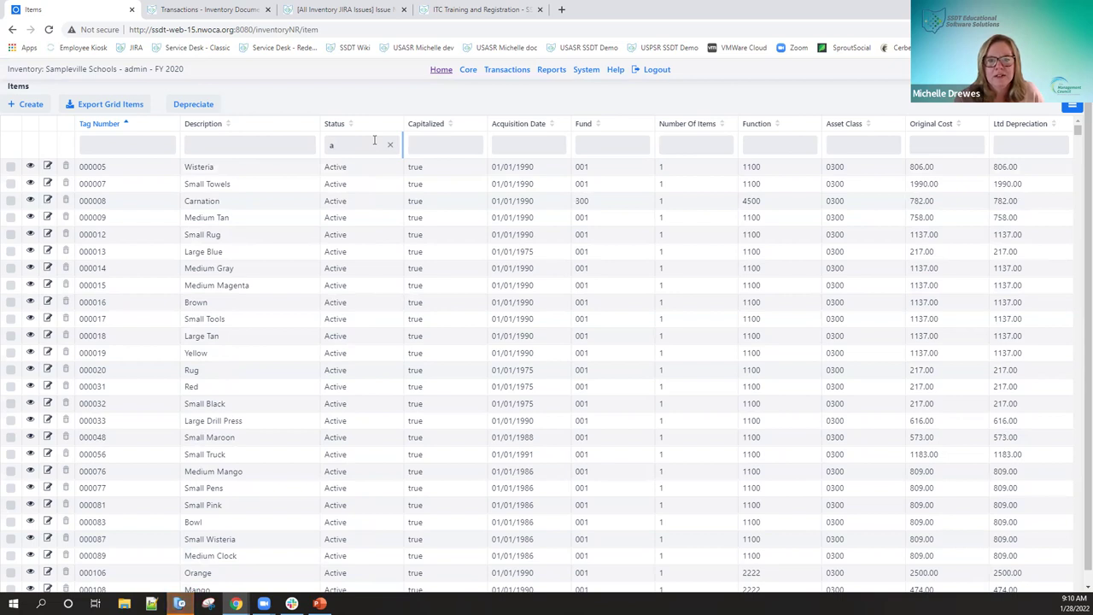
left_click(421, 144)
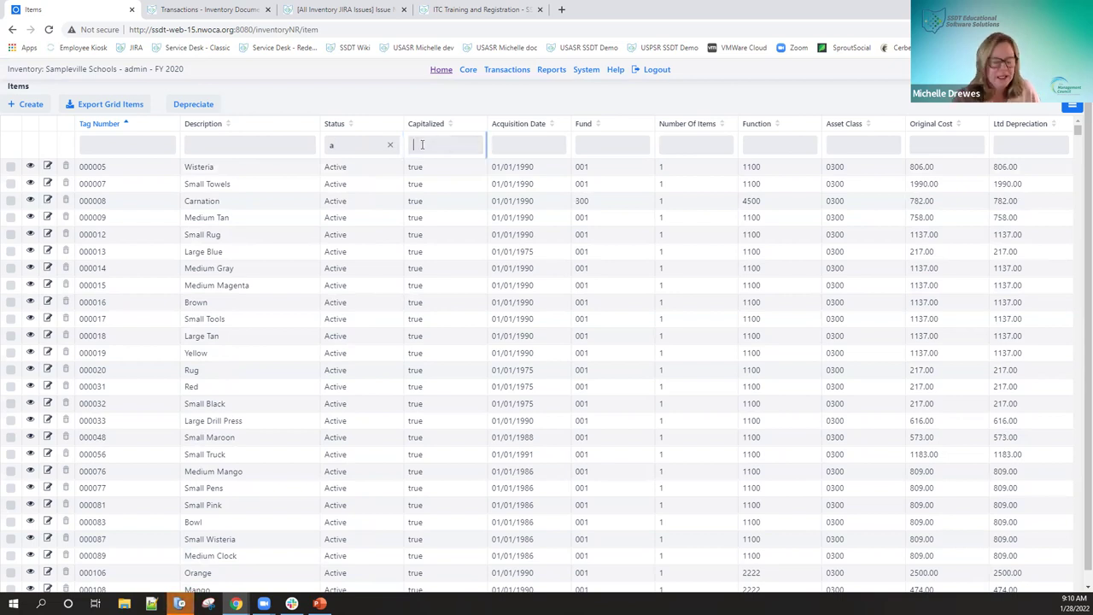
type("true")
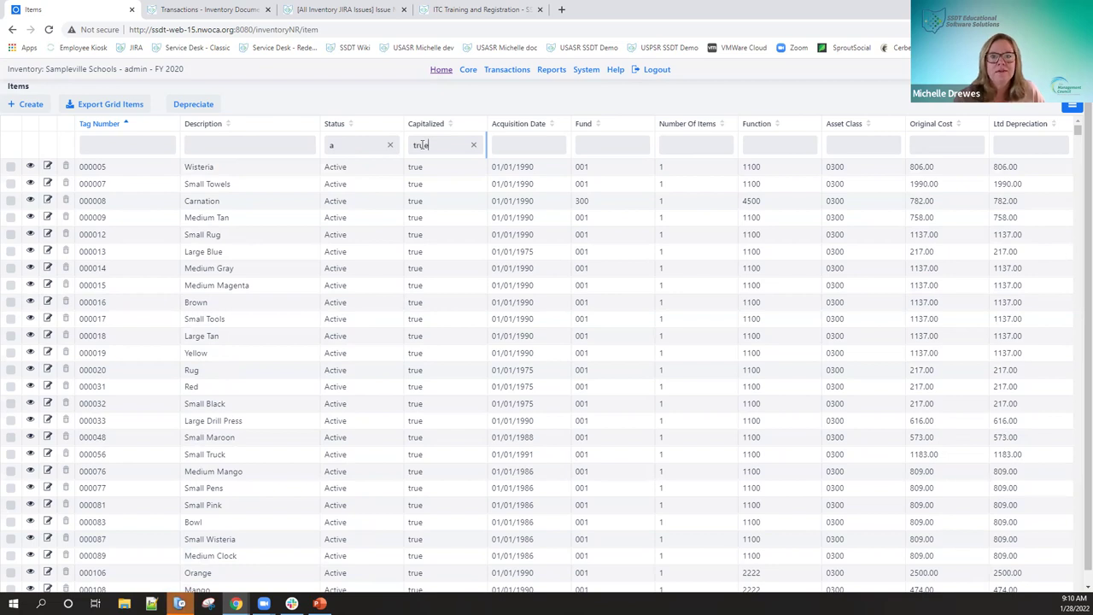
left_click(473, 144)
left_click(390, 145)
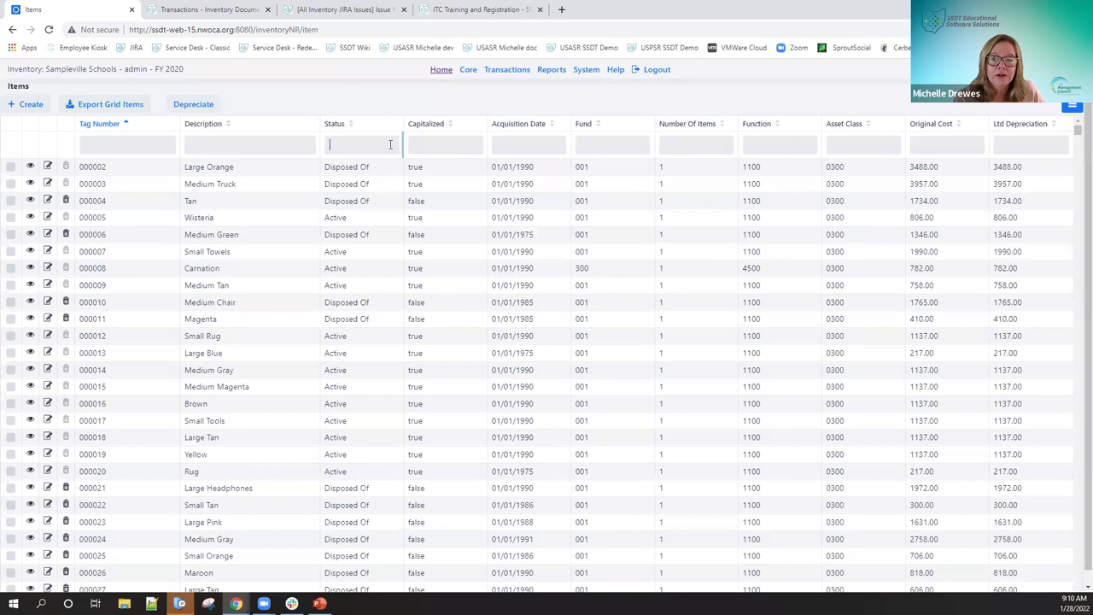
- Filter the items by an original cost of >5000.00, and clear the filter after viewing the matches
left_click(931, 146)
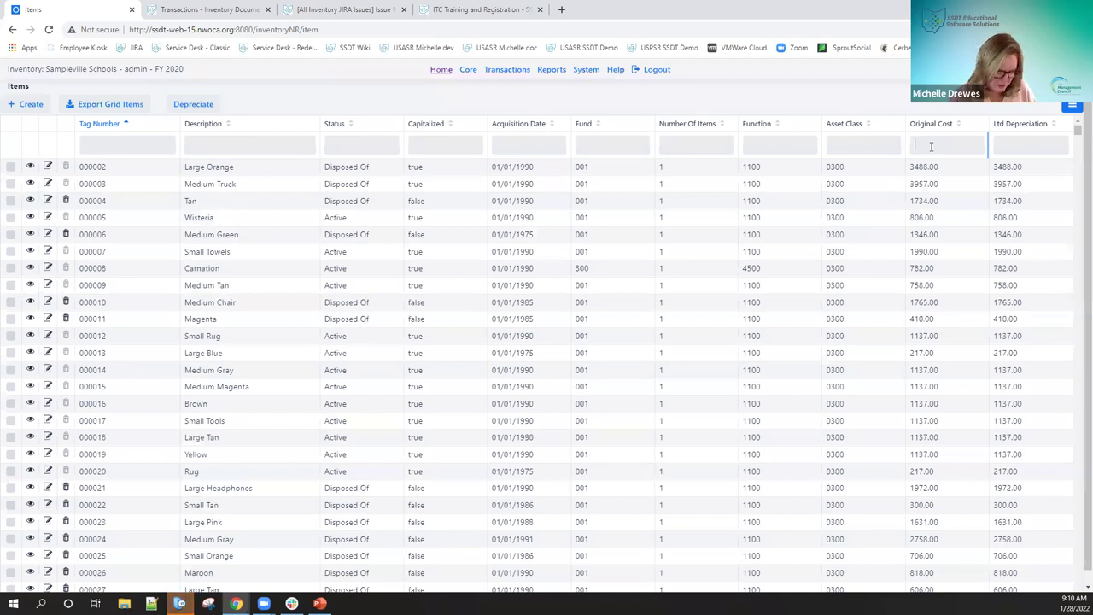
type(">5000")
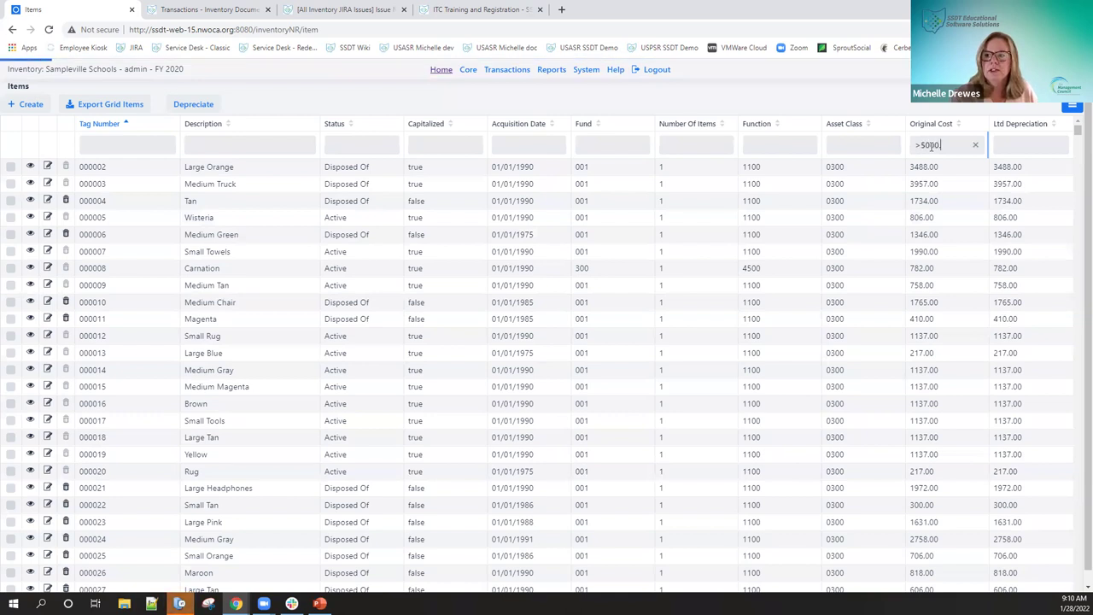
type(".00")
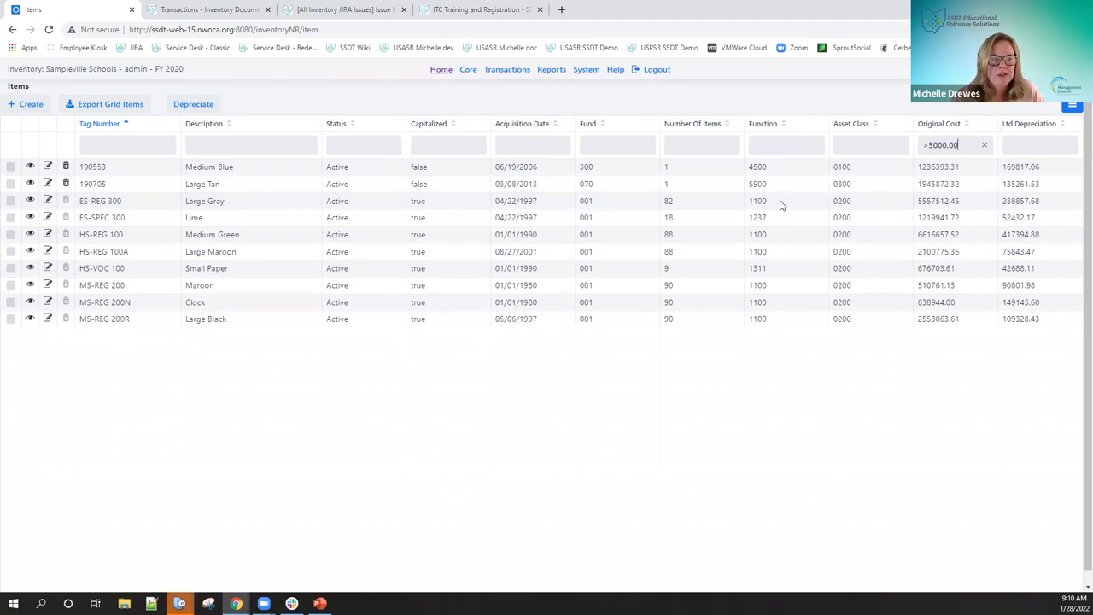
left_click(986, 144)
- Filter the item descriptions with the wildcard text "%rug%", and clear the filter after viewing the matches
left_click(237, 147)
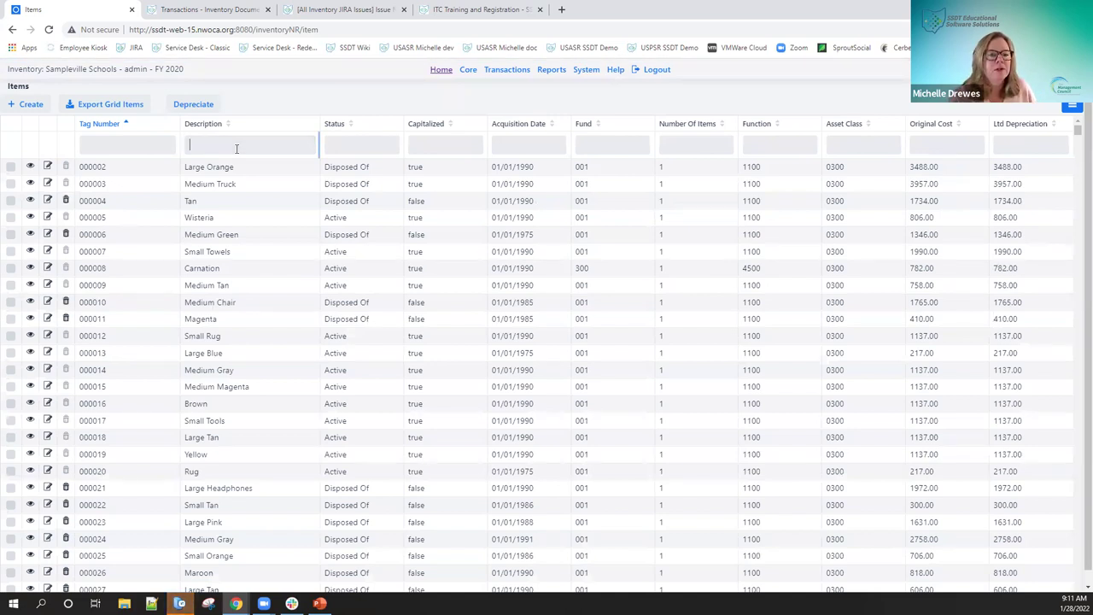
type("%rug%")
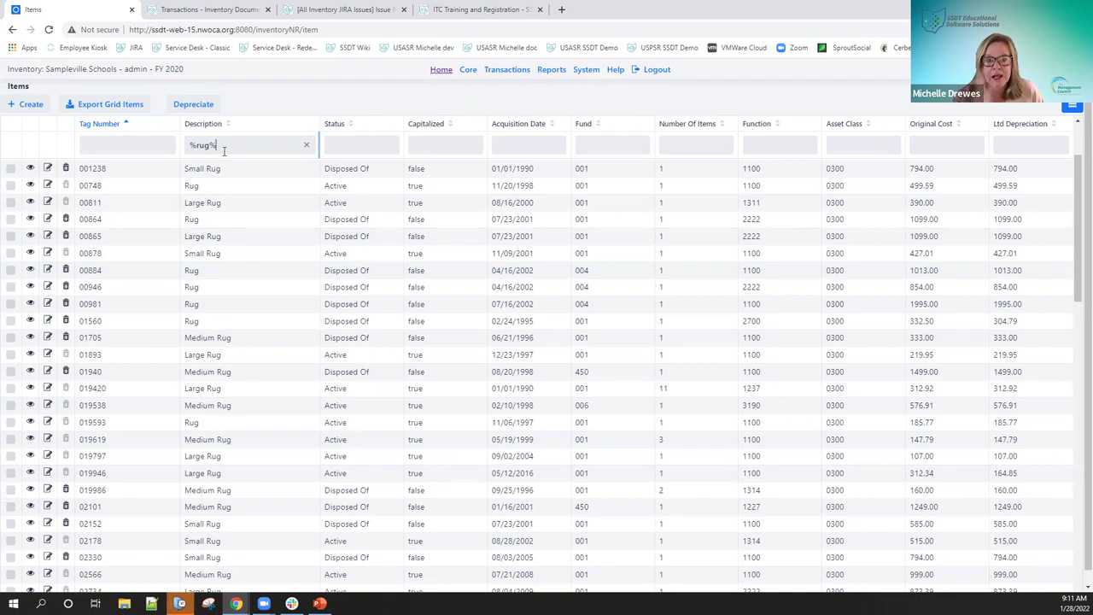
left_click(307, 147)
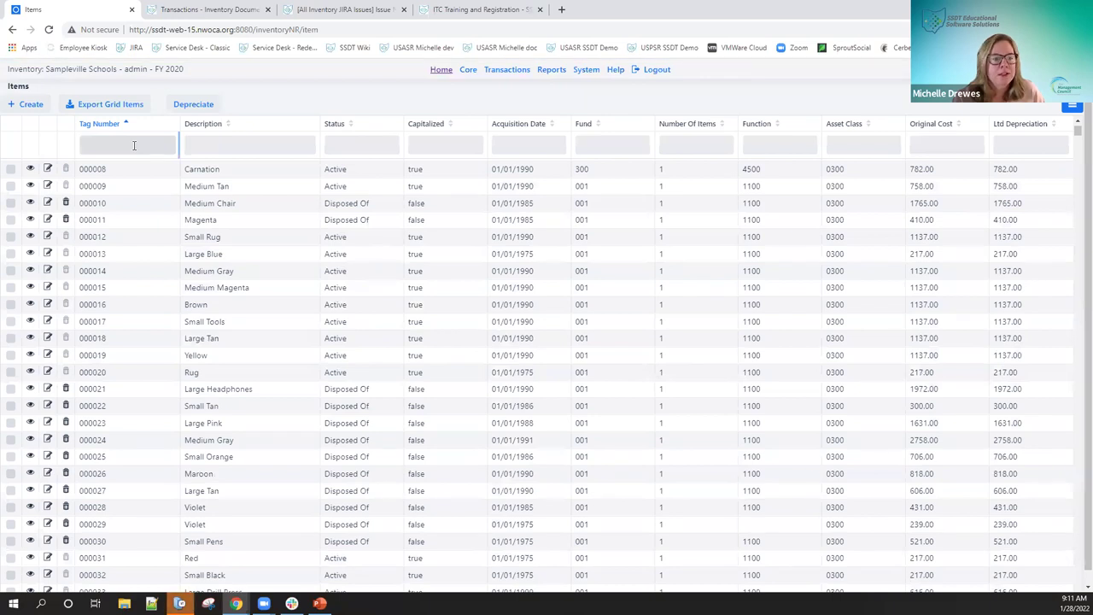
left_click(134, 145)
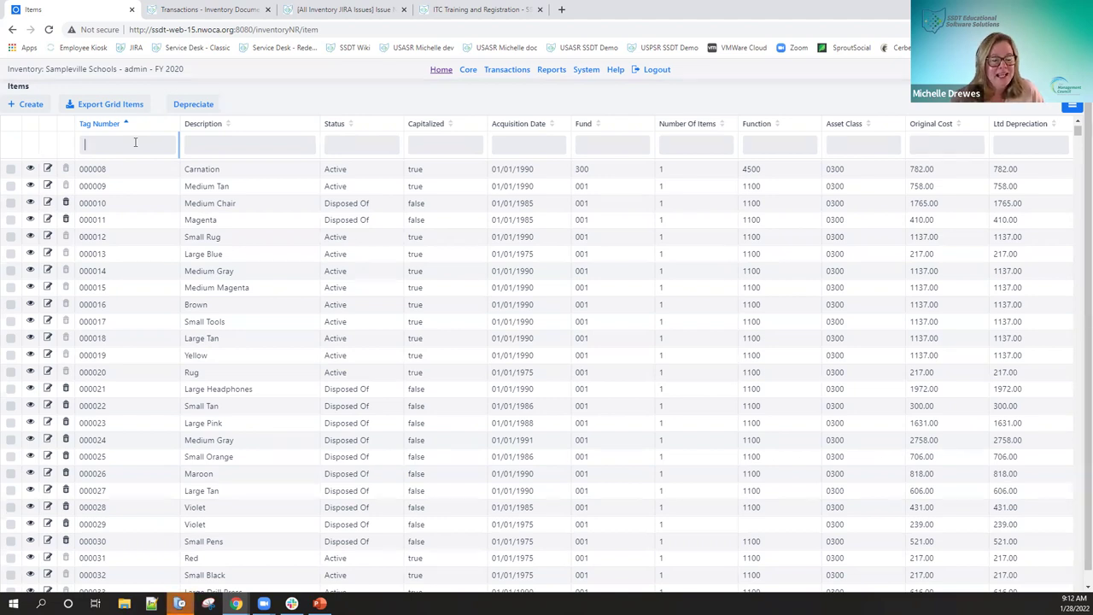
left_click(169, 70)
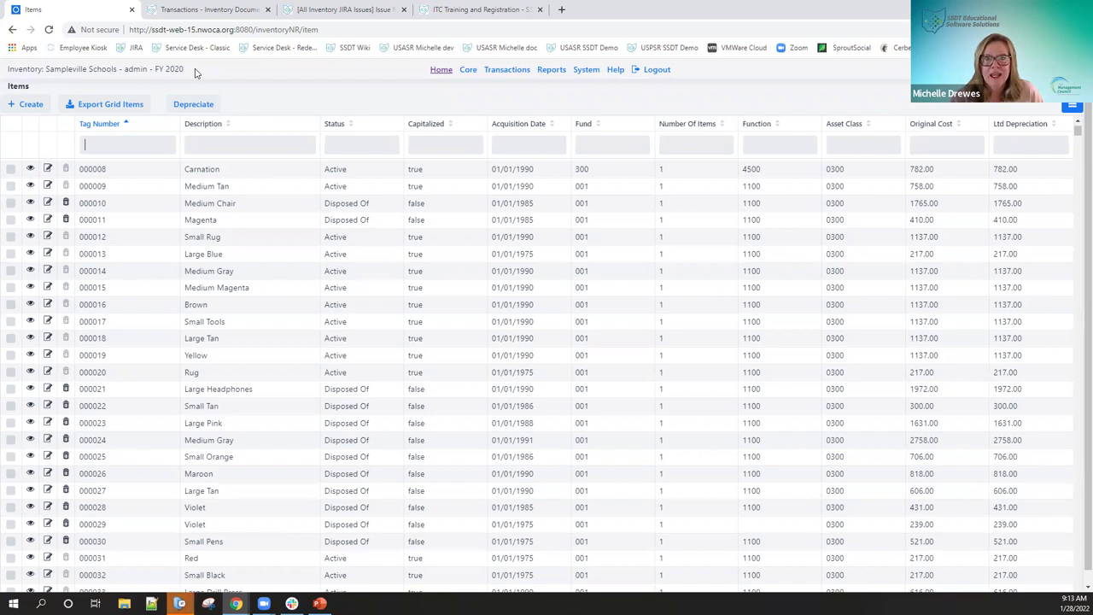
- Open the Fiscal Years grid from the core setup options to view the fiscal year and its limits
left_click(475, 71)
left_click(474, 72)
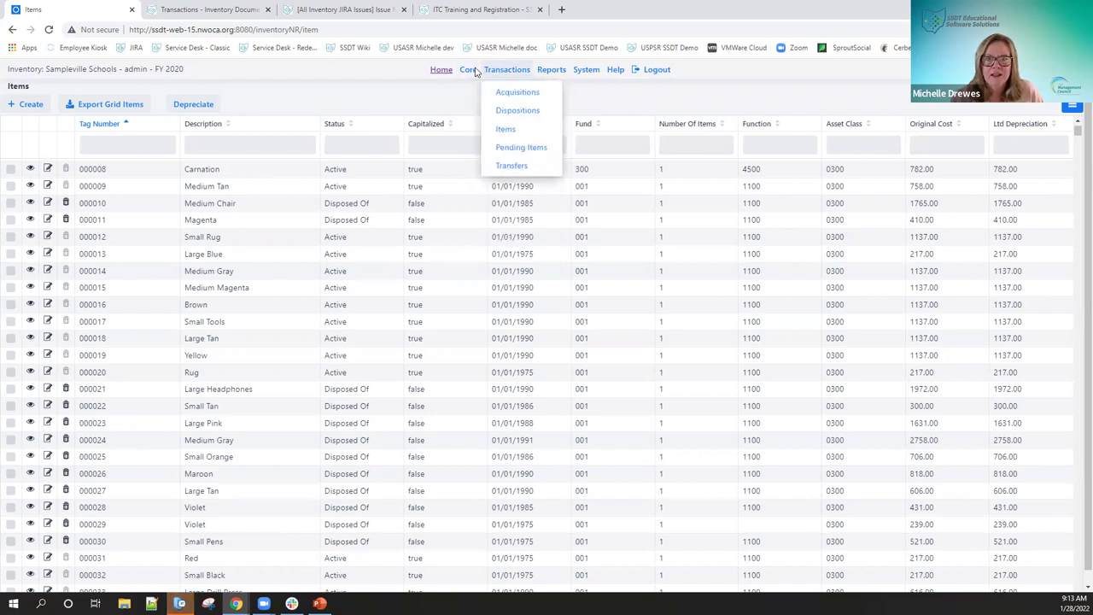
left_click(471, 73)
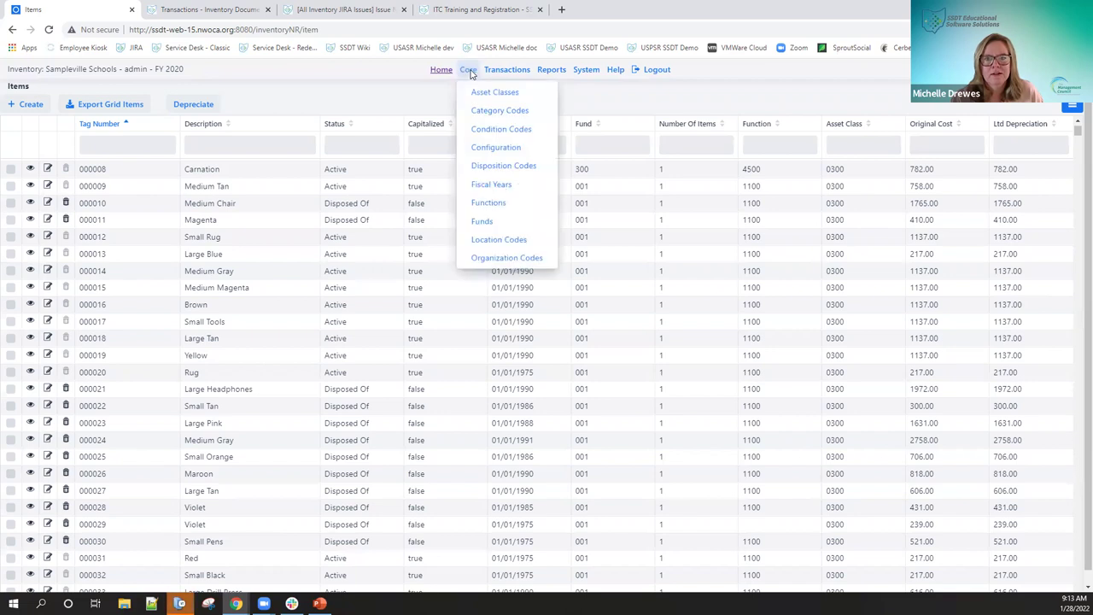
left_click(484, 183)
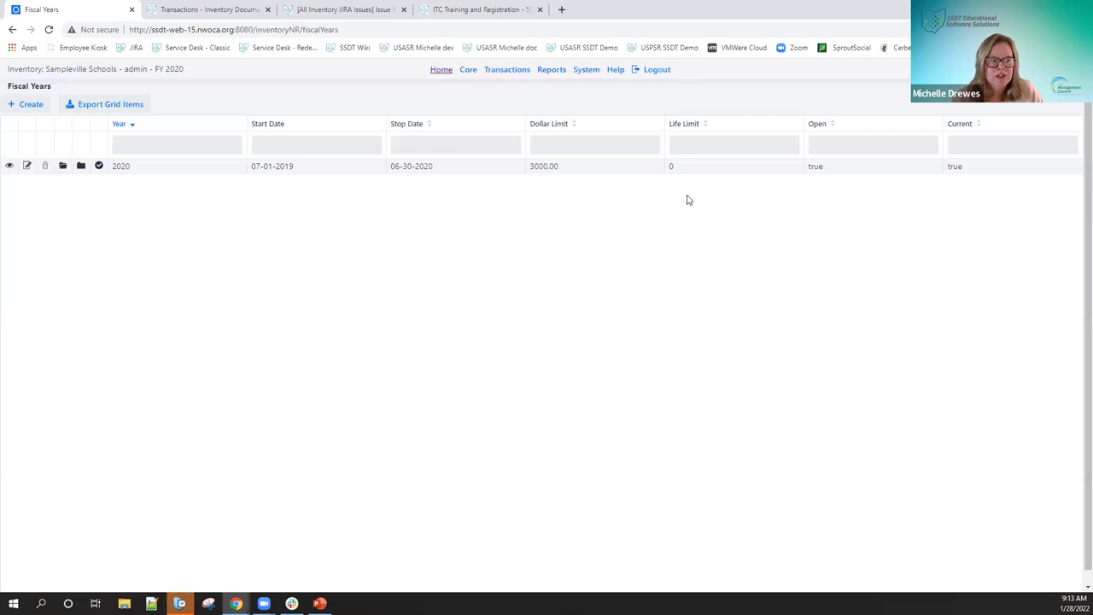
- Review the System options, return to the Items grid, and view the available Transactions options
left_click(587, 72)
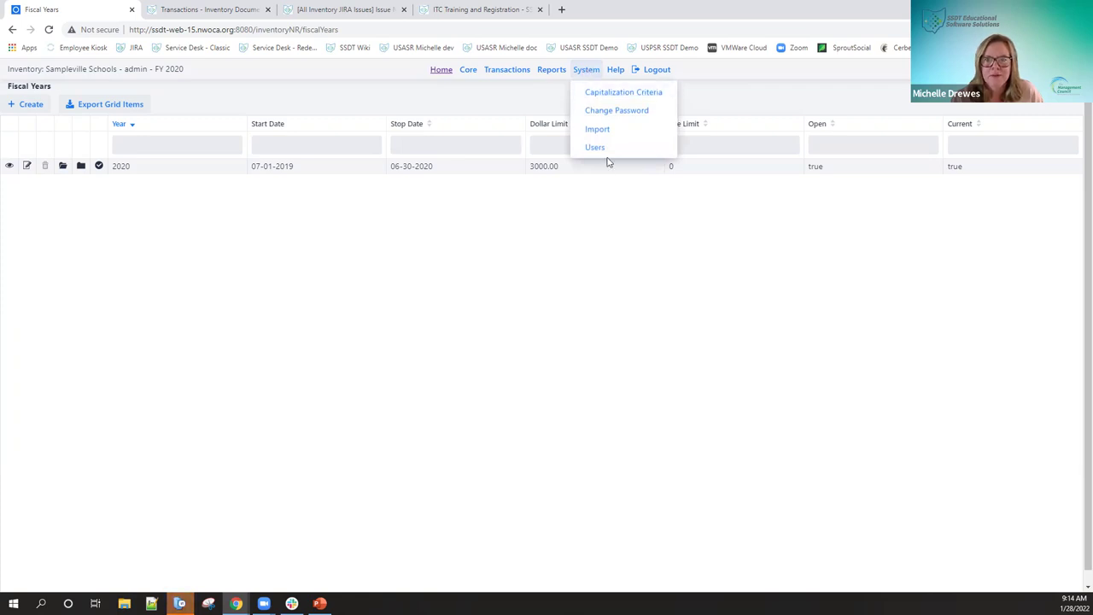
left_click(506, 73)
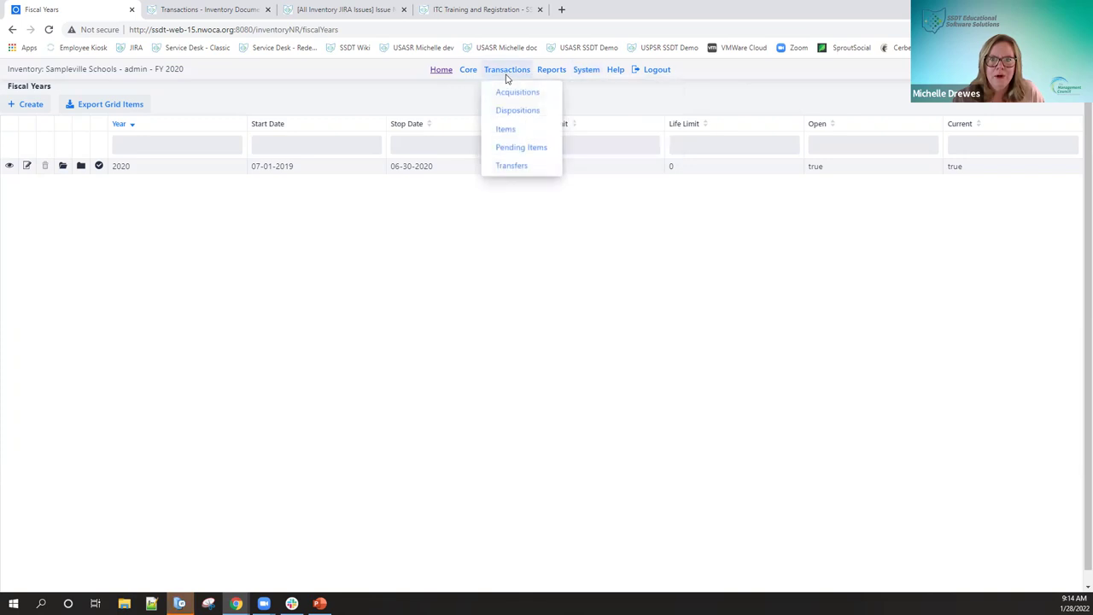
left_click(507, 130)
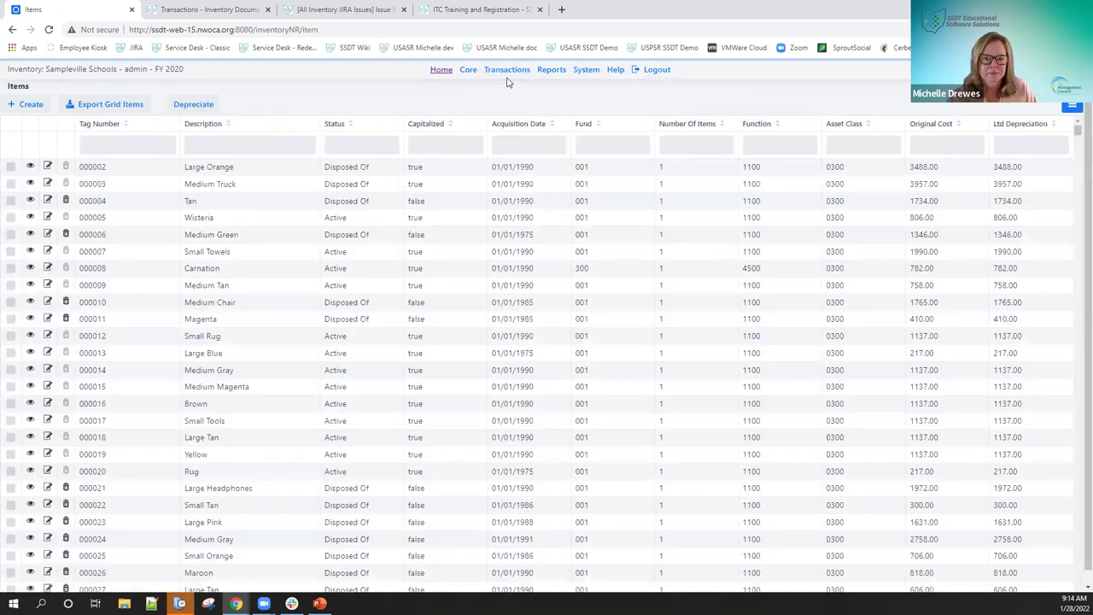
left_click(508, 75)
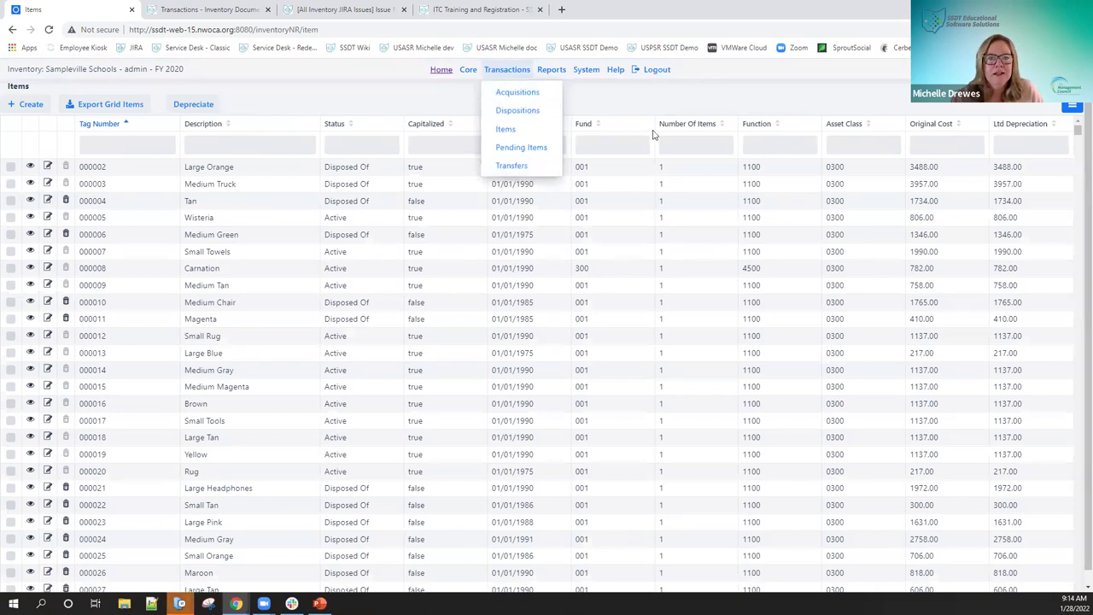
left_click(629, 101)
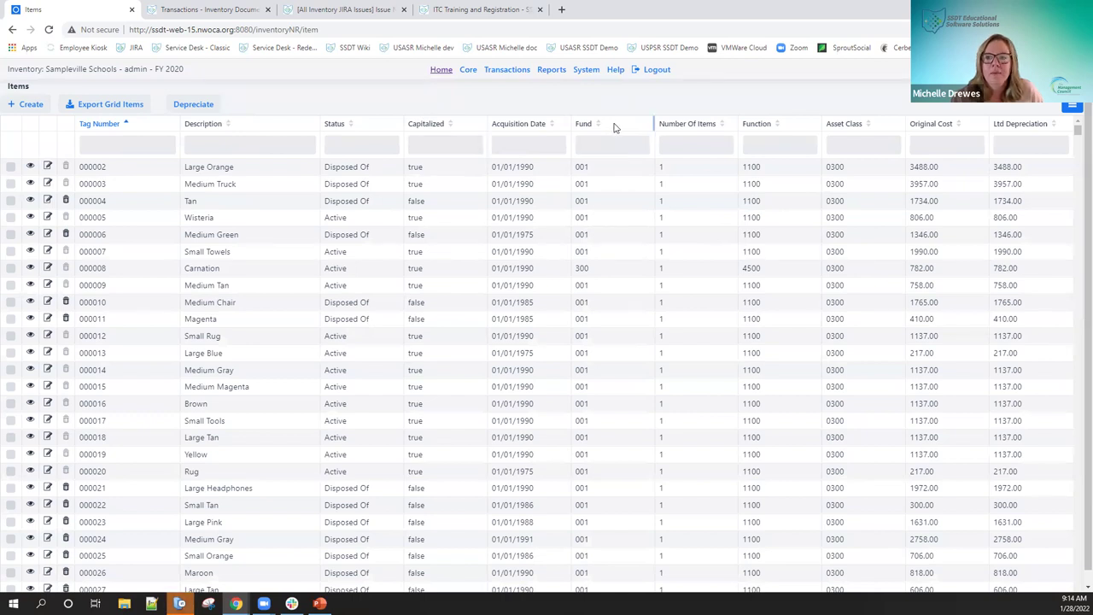
- Rearrange the Items grid columns so Function follows Fund and Asset Class follows Original Cost
left_click_drag(614, 128, 765, 133)
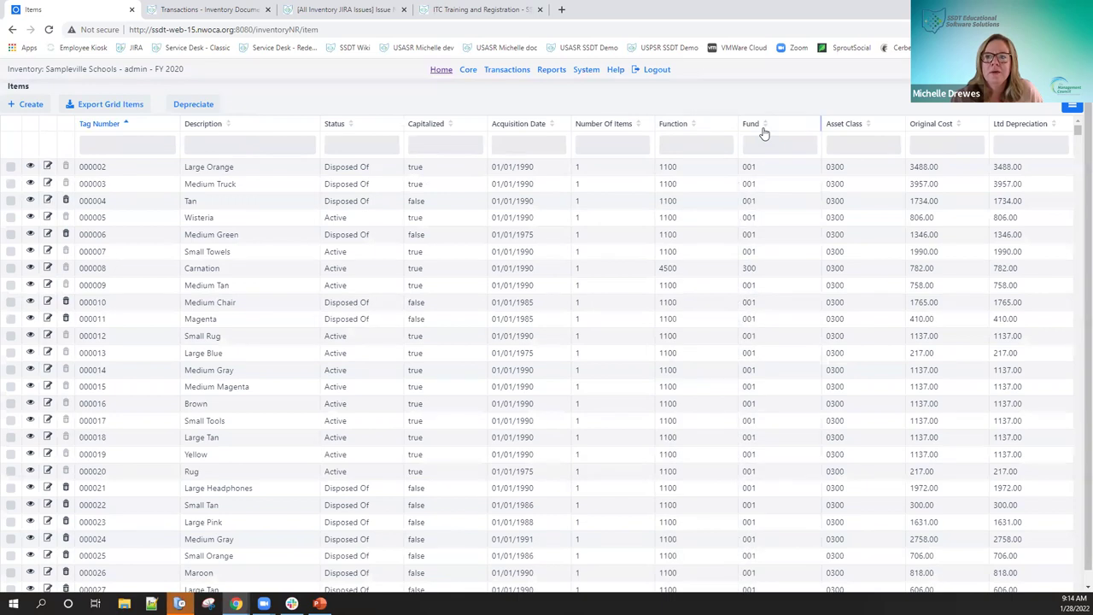
left_click_drag(675, 127, 957, 134)
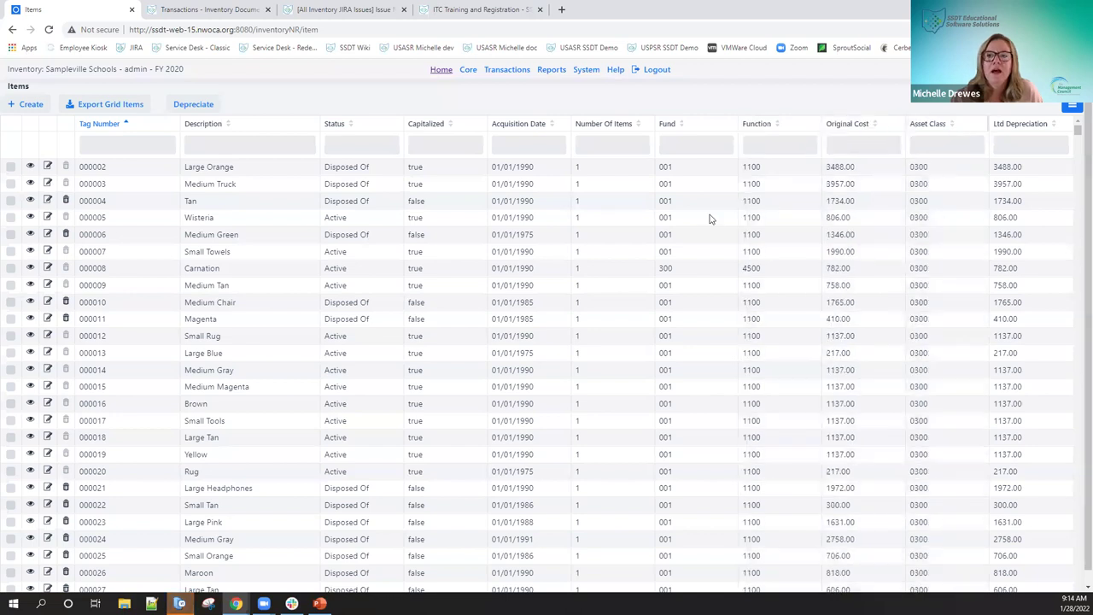
- Examine which columns can be shown in the Items grid, and review the System options again
left_click(1072, 108)
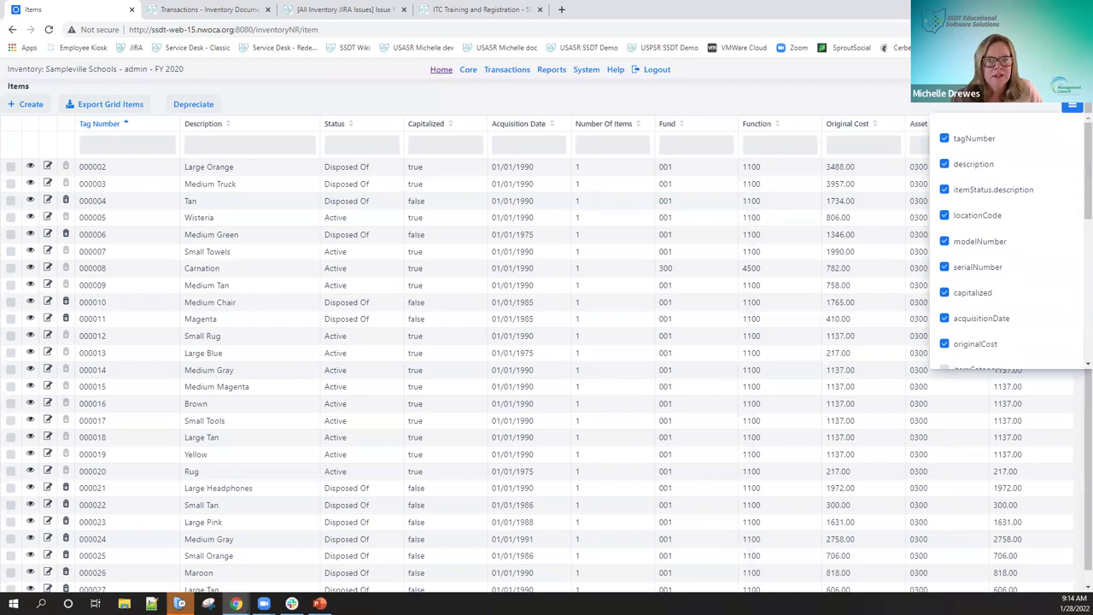
left_click(1072, 107)
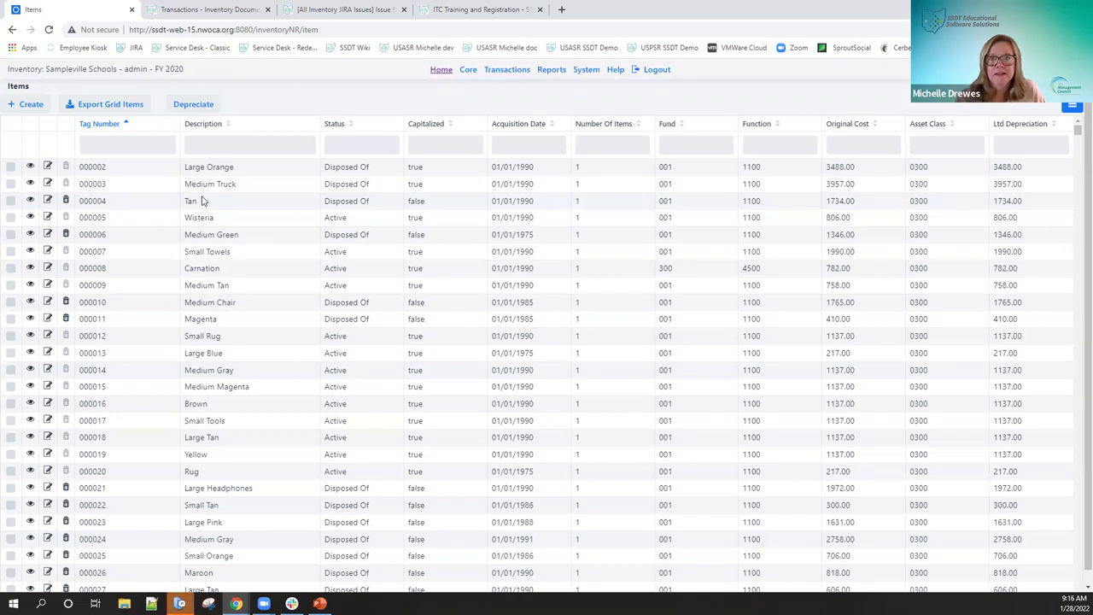
left_click(586, 69)
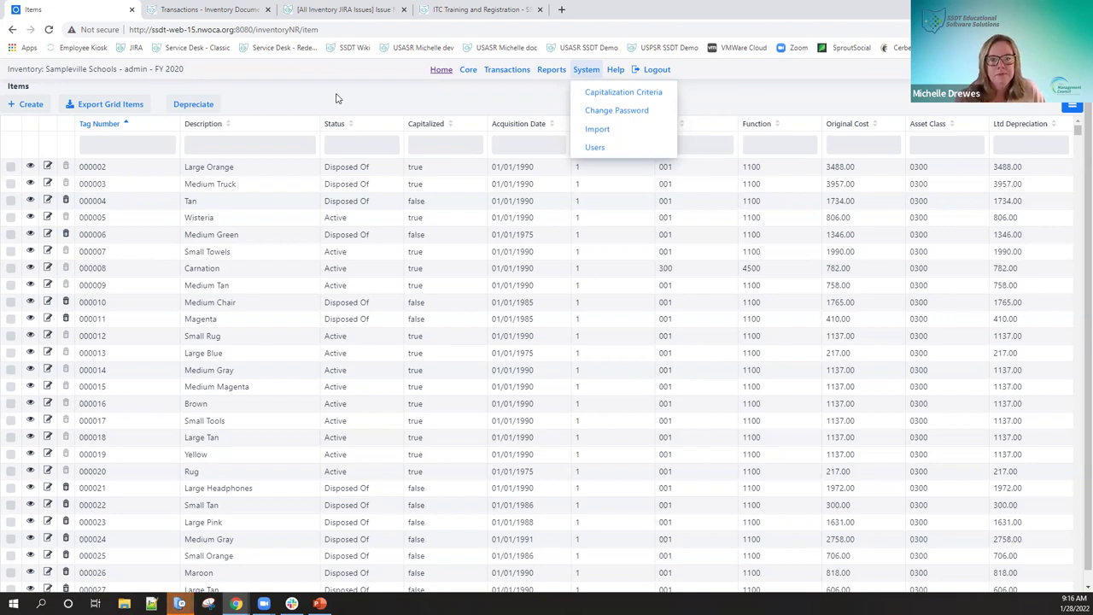
left_click(493, 103)
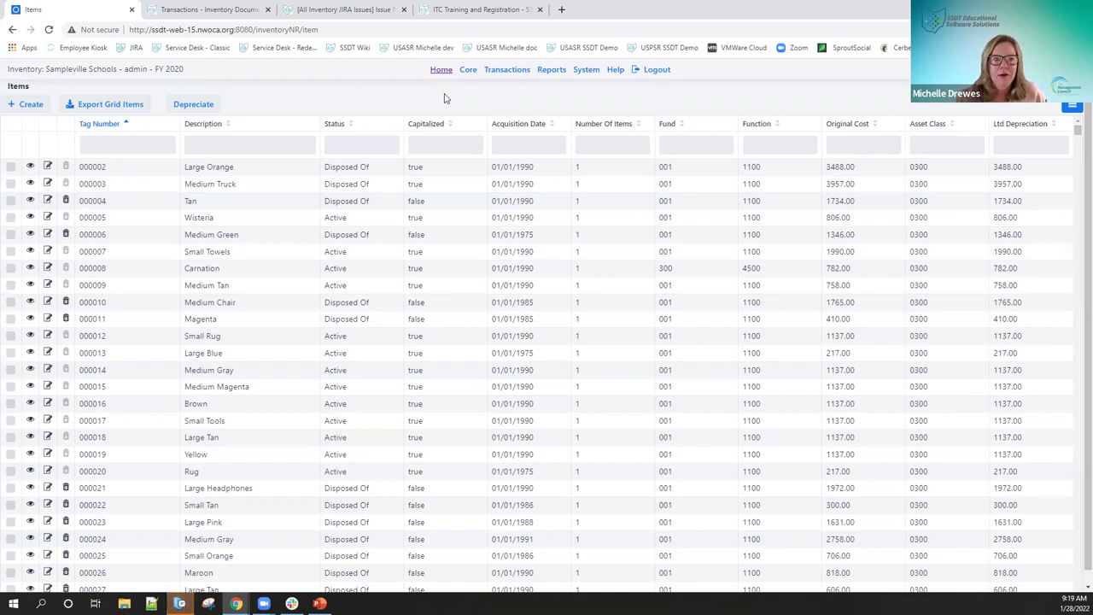
- Start creating an item, search the pending items by purchase order number, and choose the "BASE PRICE" entry
left_click(31, 104)
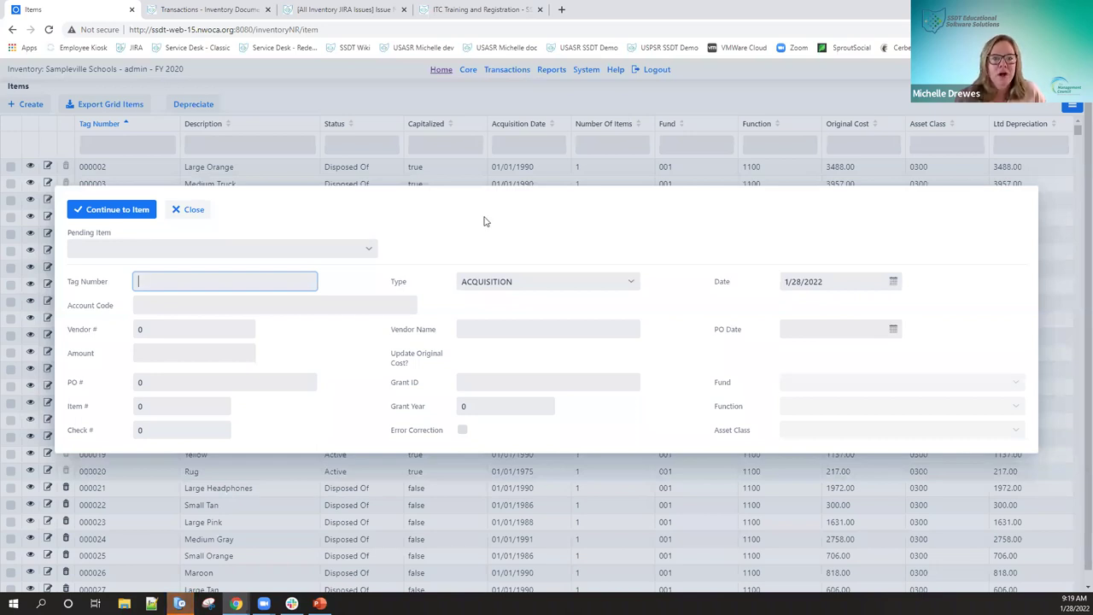
left_click(370, 251)
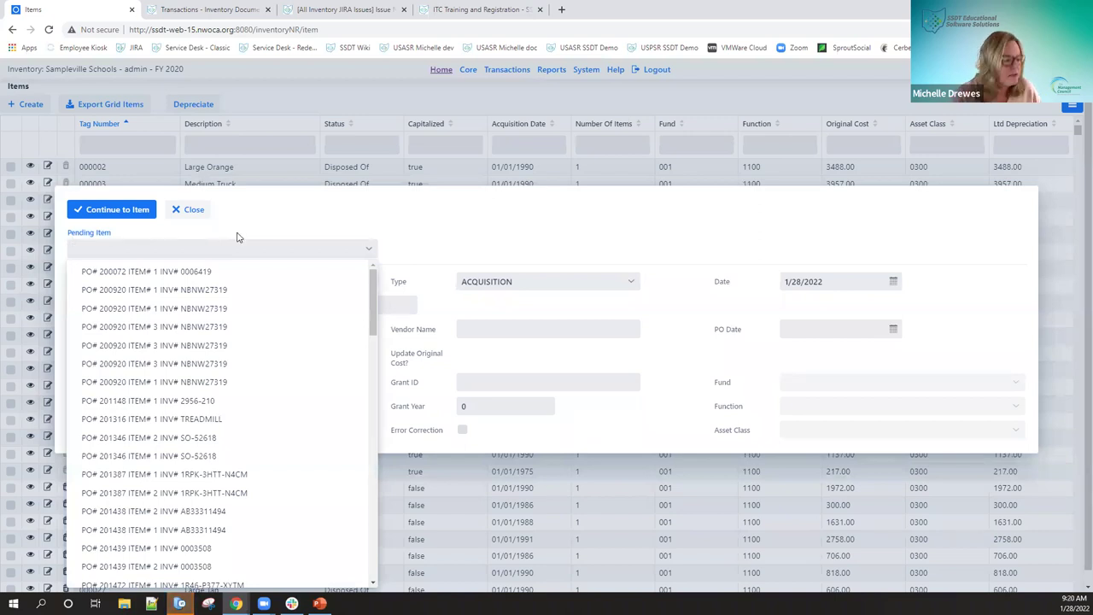
type("21028")
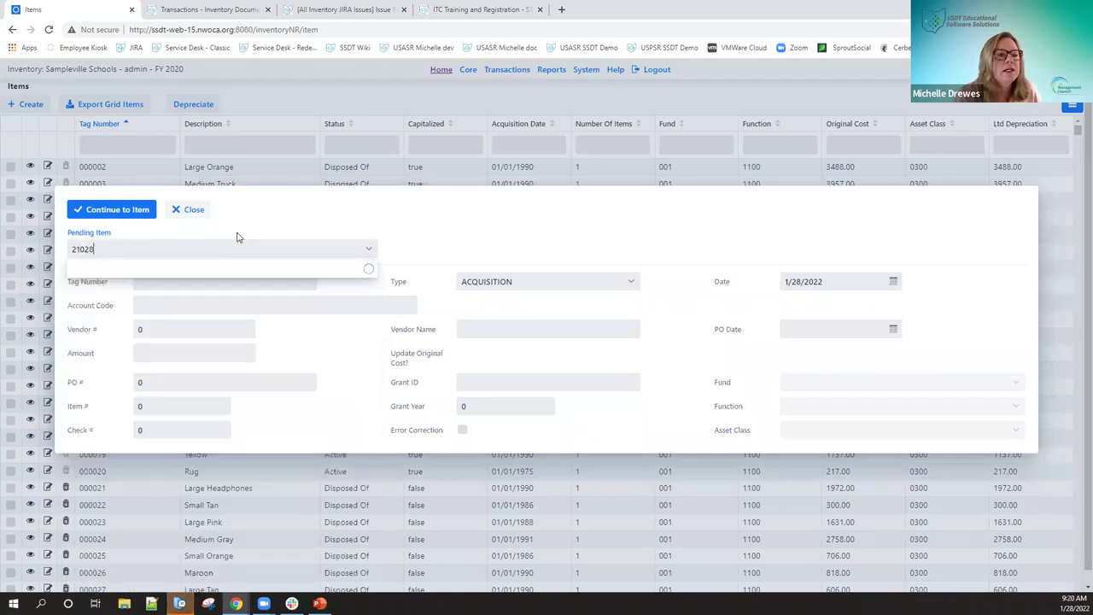
type("6")
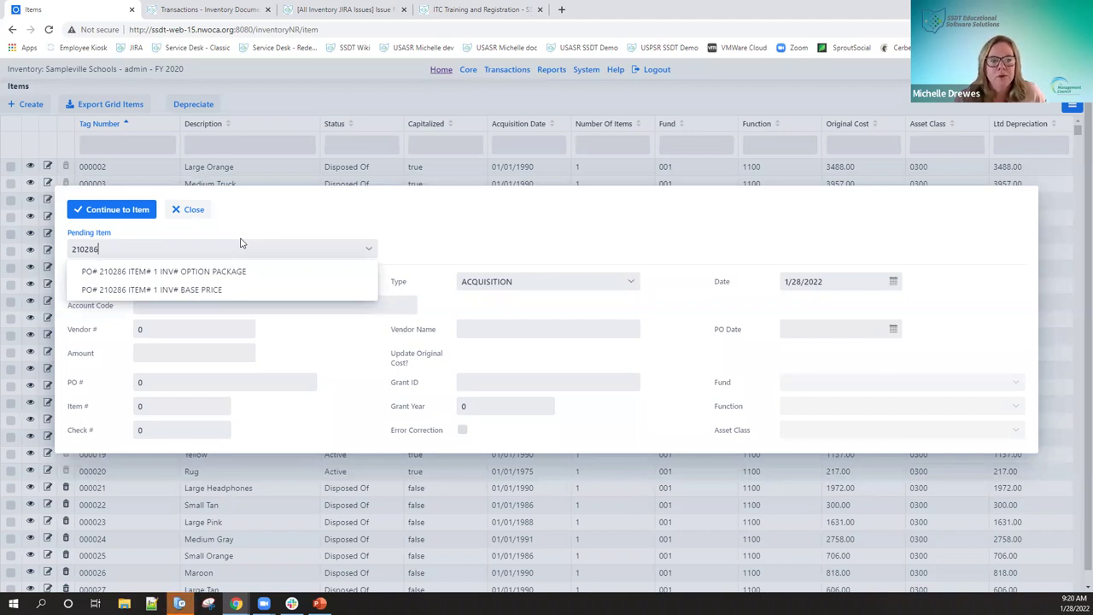
left_click(199, 291)
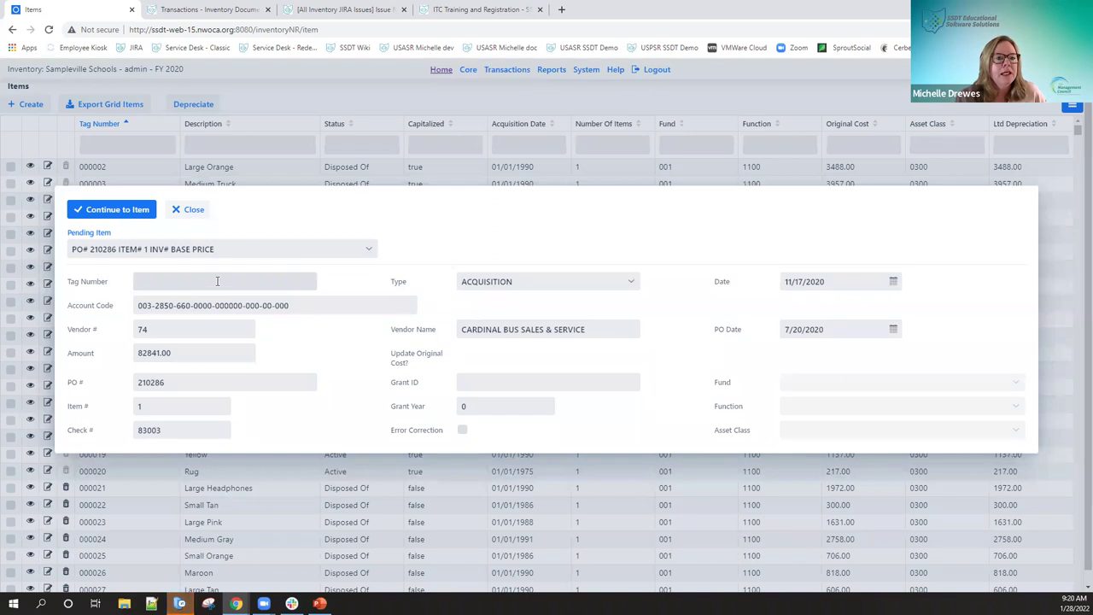
- Enter tag number 191200 for the new item and review the transaction type choices, keeping ACQUISITION
left_click(217, 281)
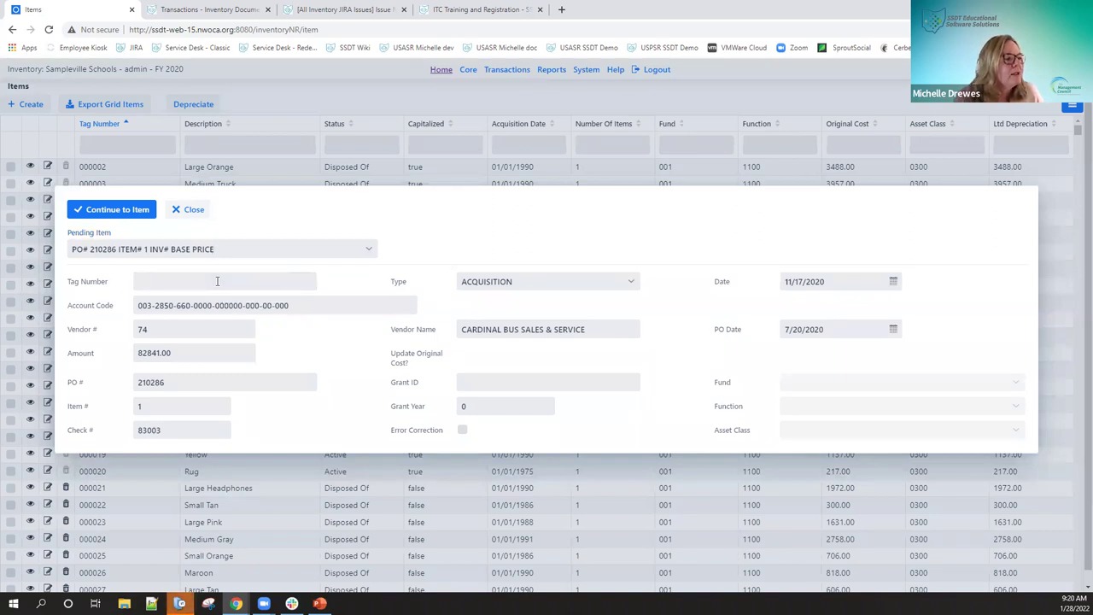
type("191")
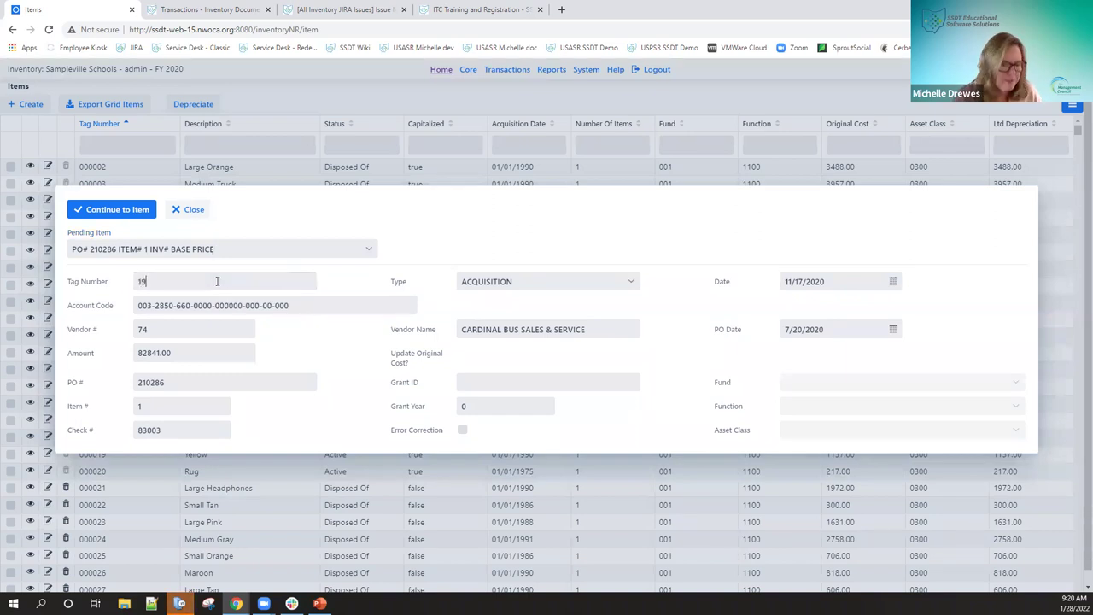
type("200")
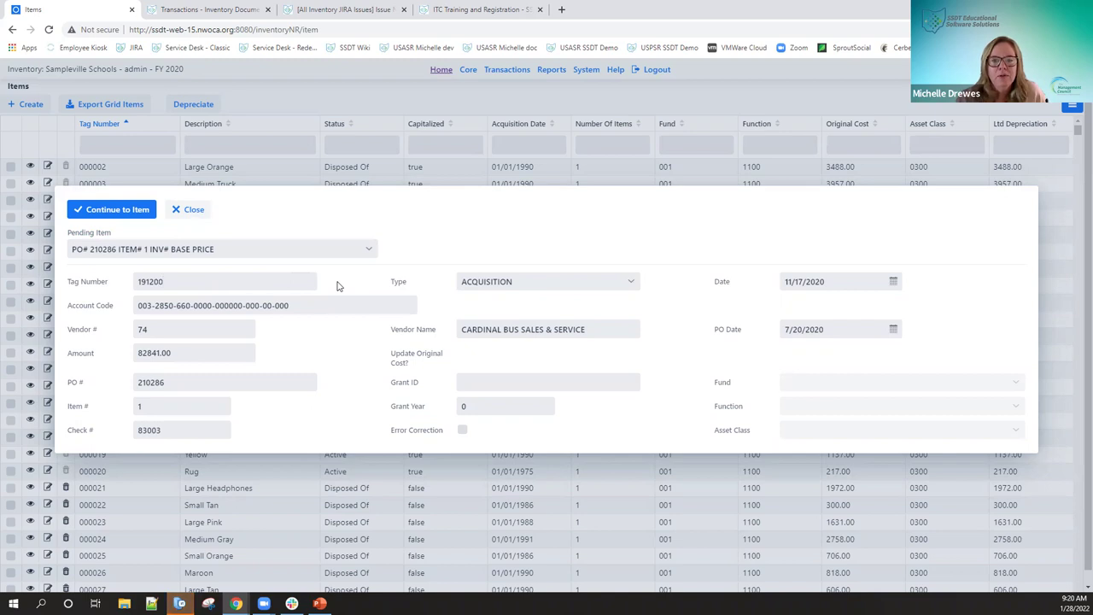
left_click(630, 283)
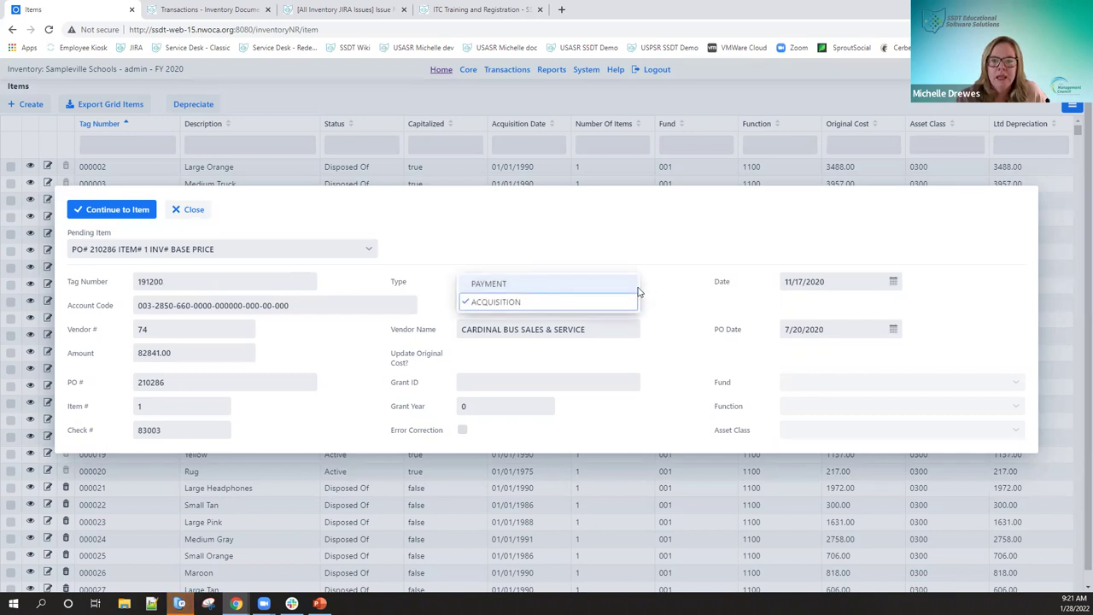
left_click(654, 292)
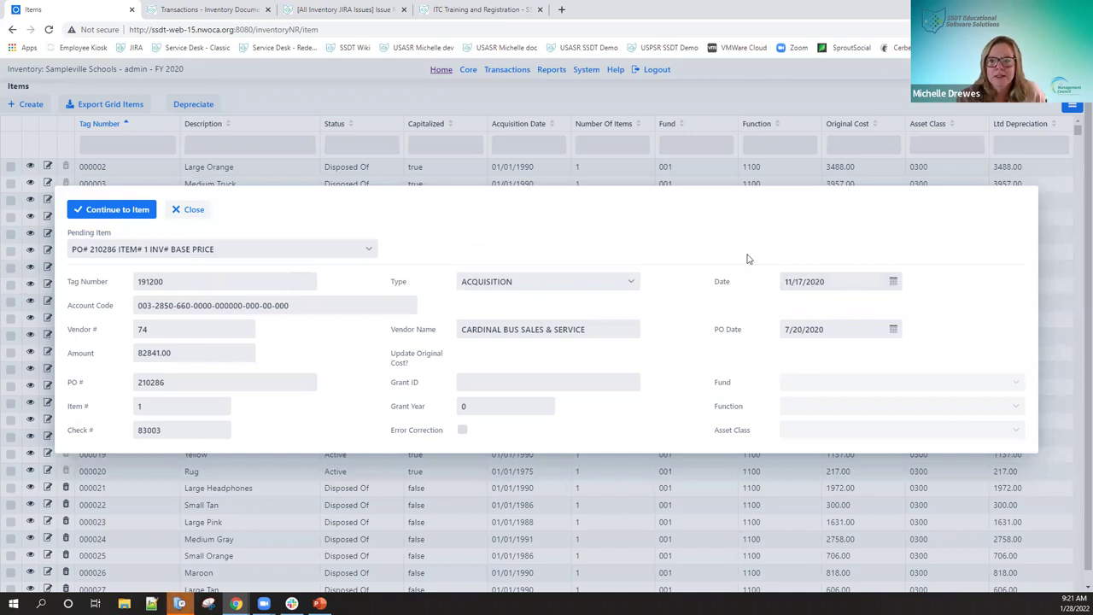
- Change the year of the acquisition date so it reads 11/17/2019
left_click(828, 283)
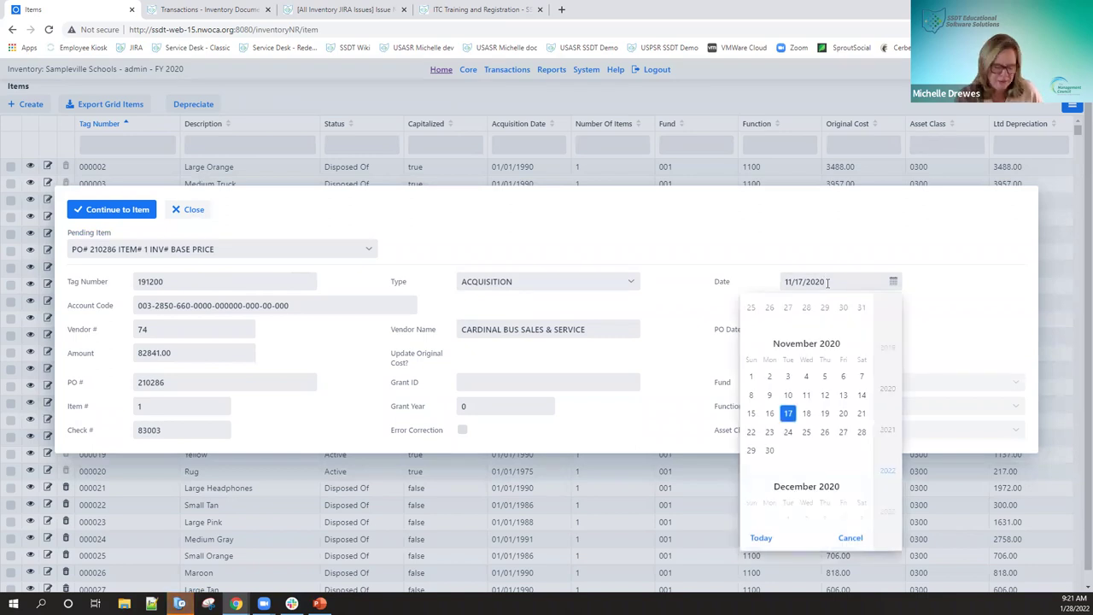
key("BackSpace")
key("BackSpace")
type("19")
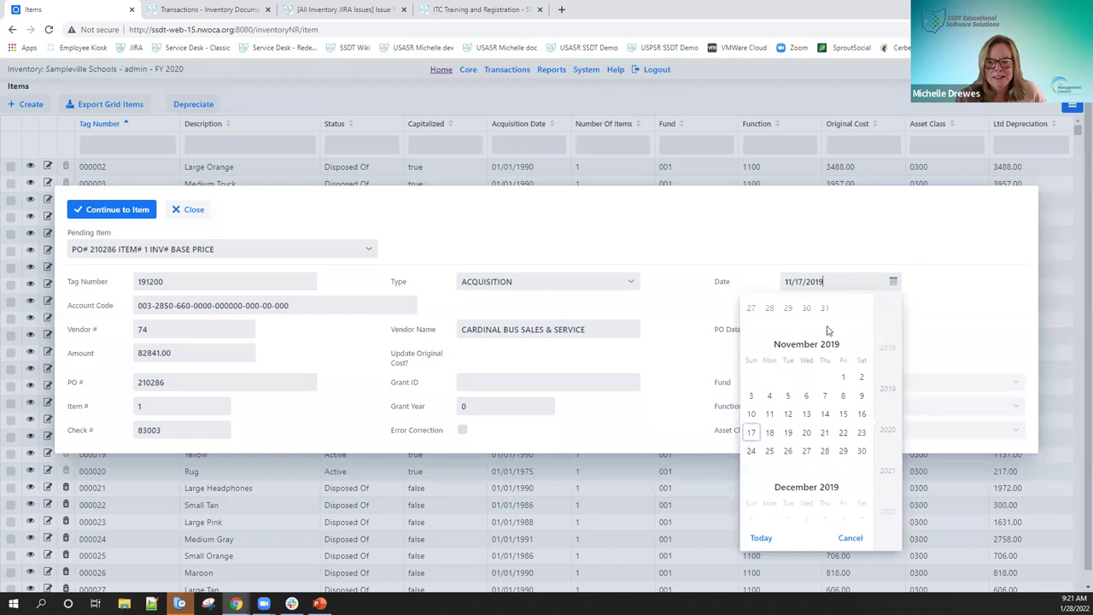
left_click(705, 344)
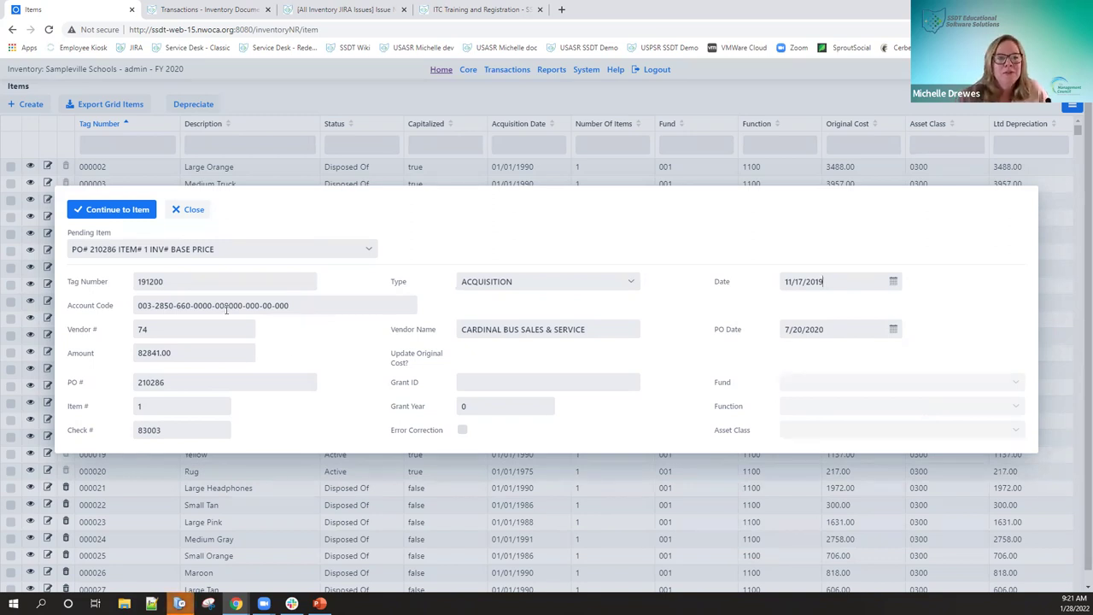
- Continue to the full item record, try to find its category code with "ve" and "bus", and dismiss the error
left_click(119, 211)
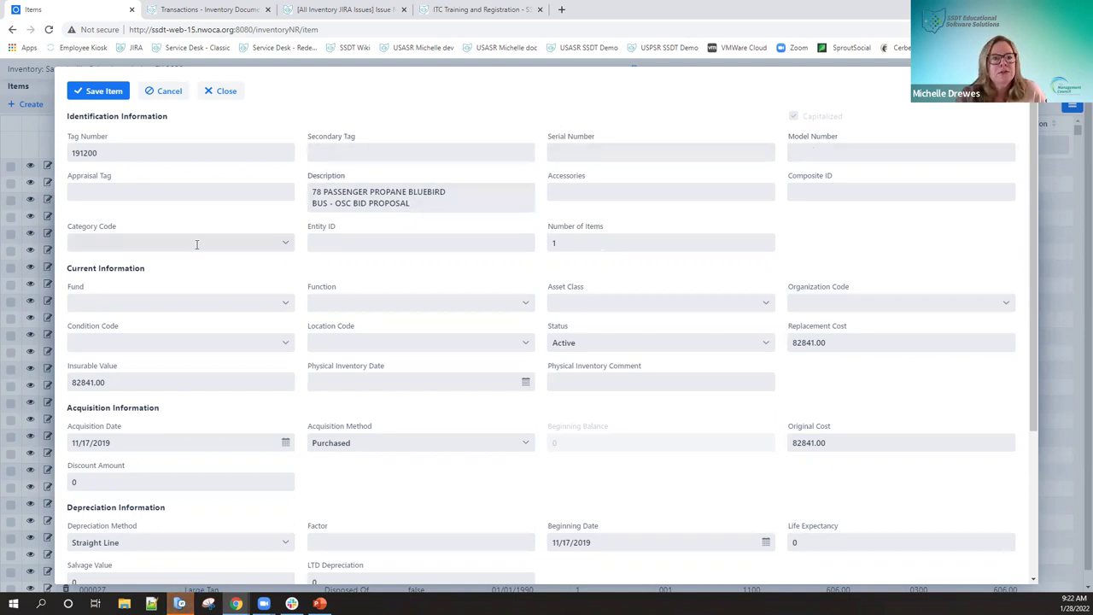
left_click(286, 245)
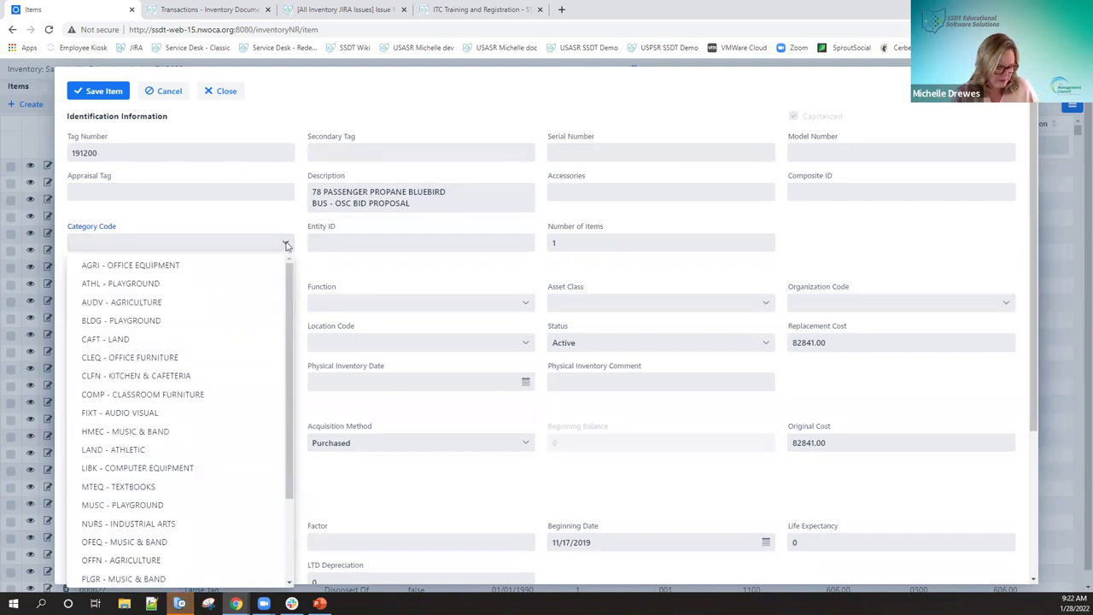
type("bu")
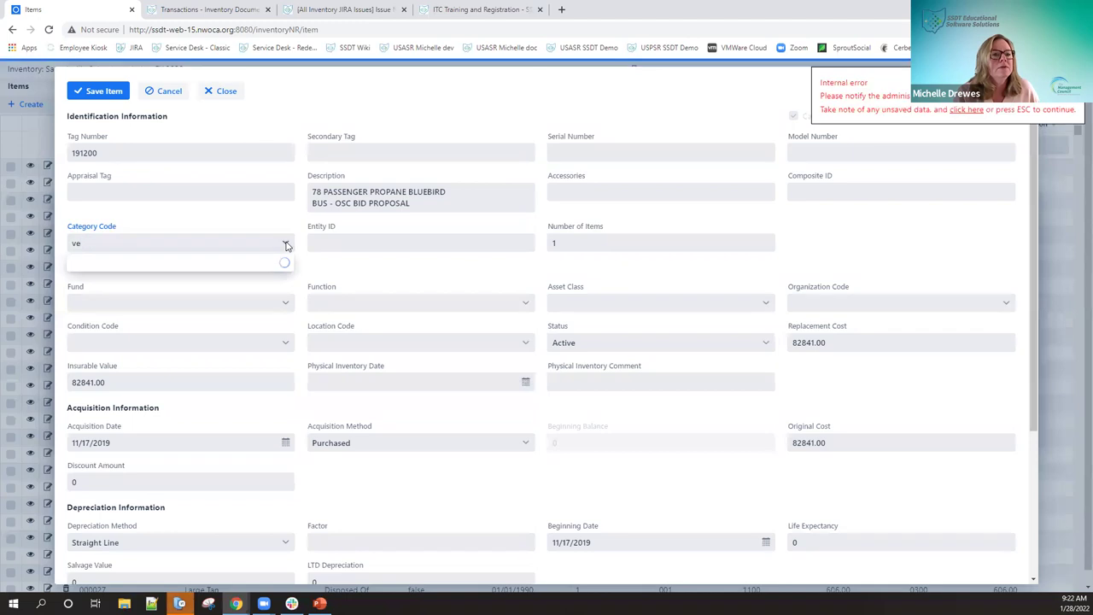
type("s")
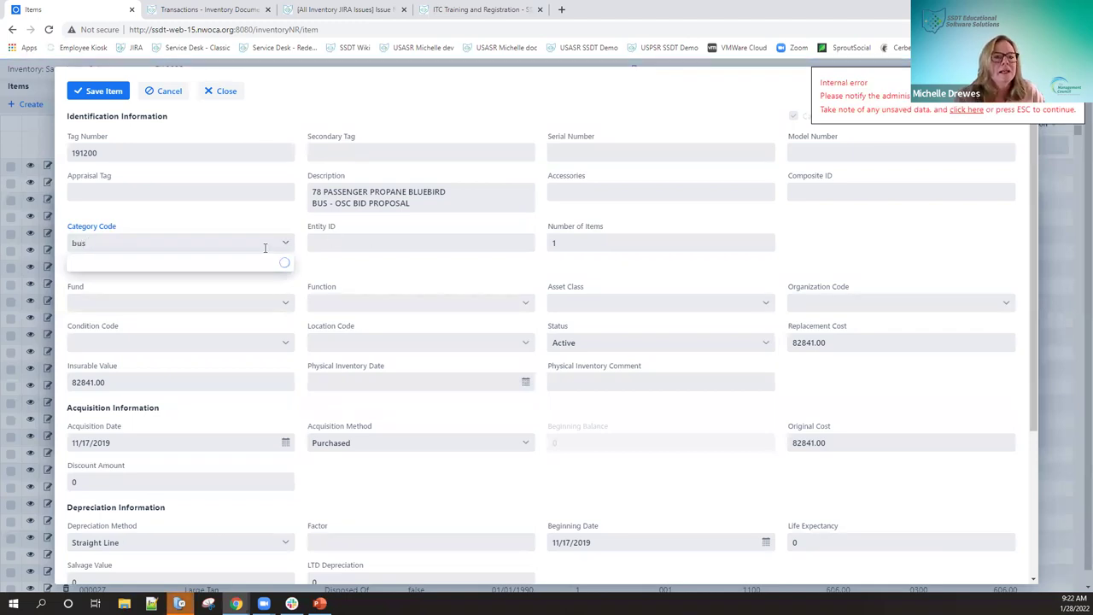
key("Escape")
left_click(285, 247)
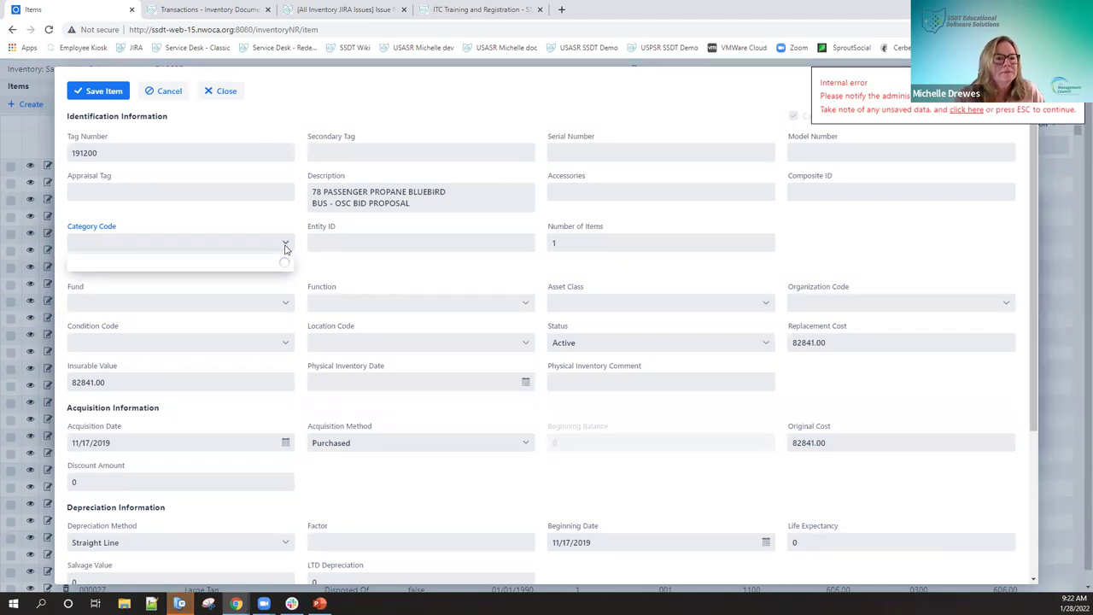
left_click(954, 112)
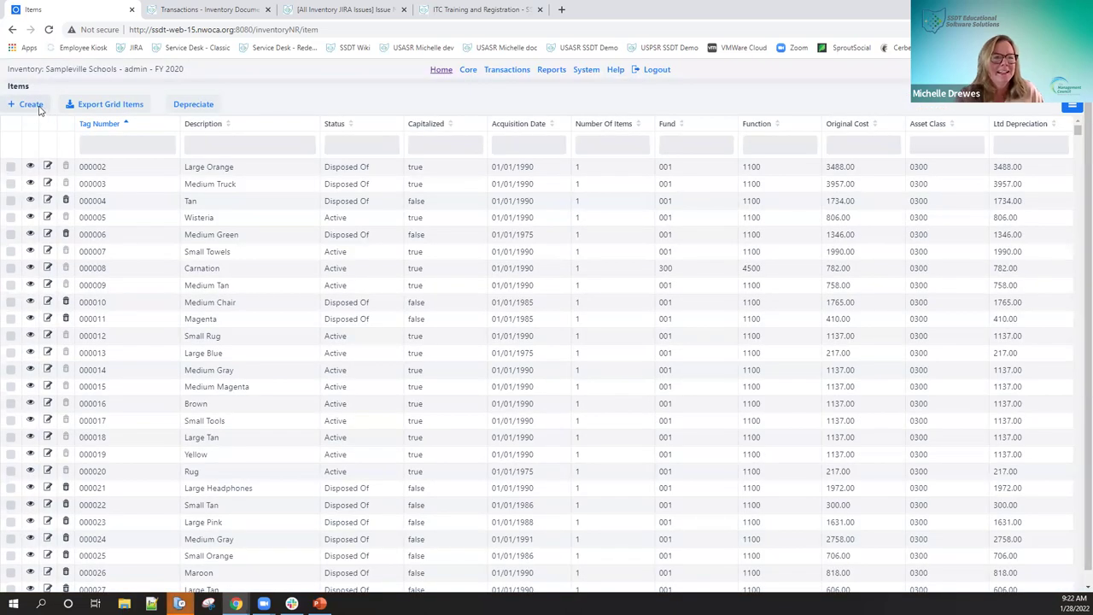
- Restart the item creation and select the pending "BASE PRICE" entry again by searching its purchase order number
left_click(31, 104)
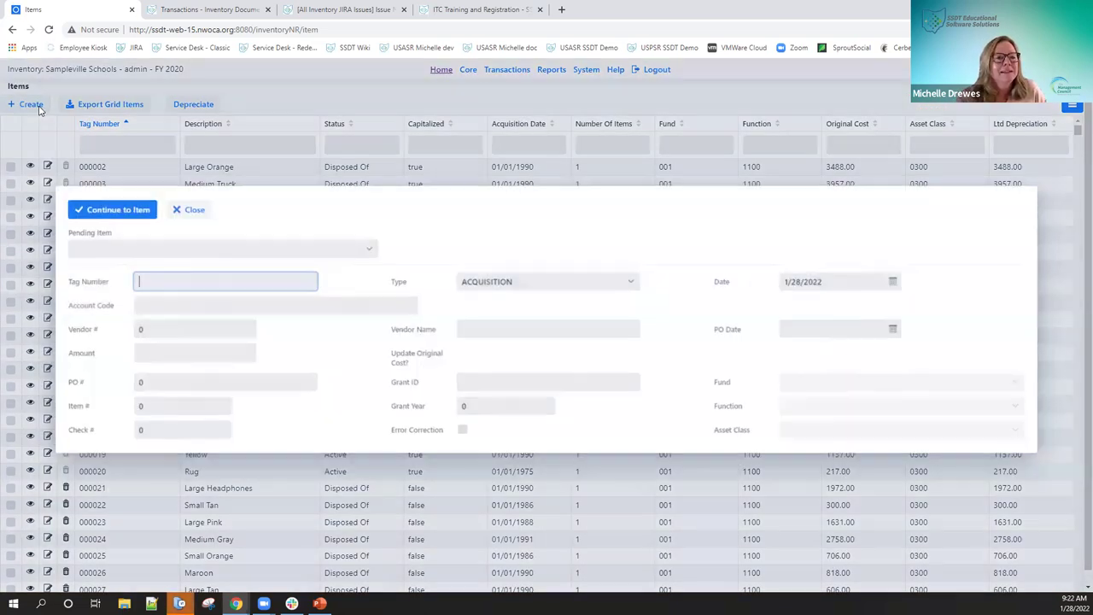
left_click(278, 247)
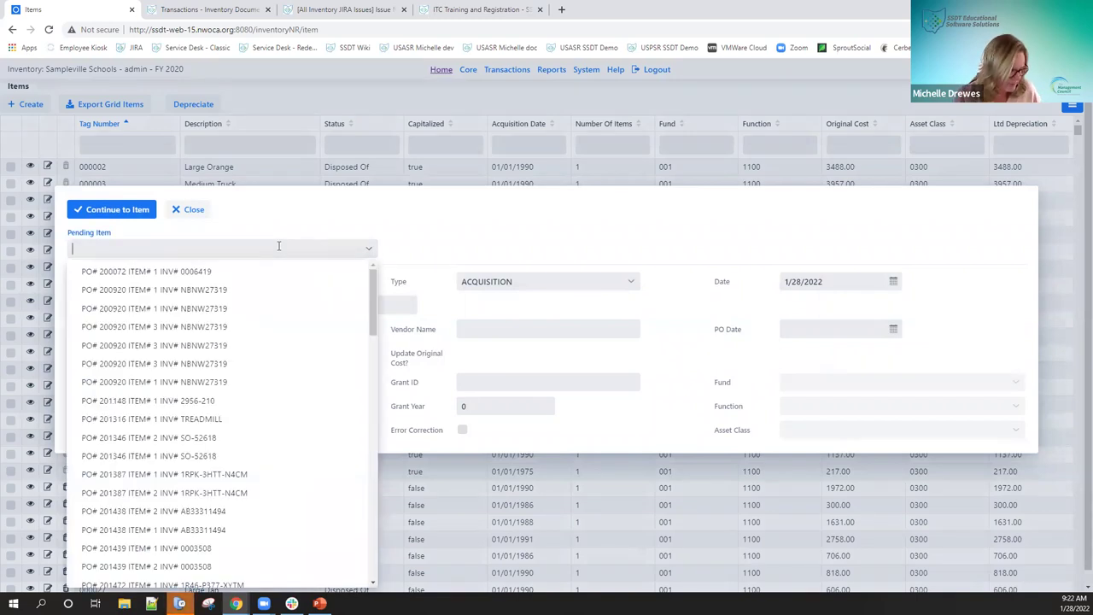
type("2")
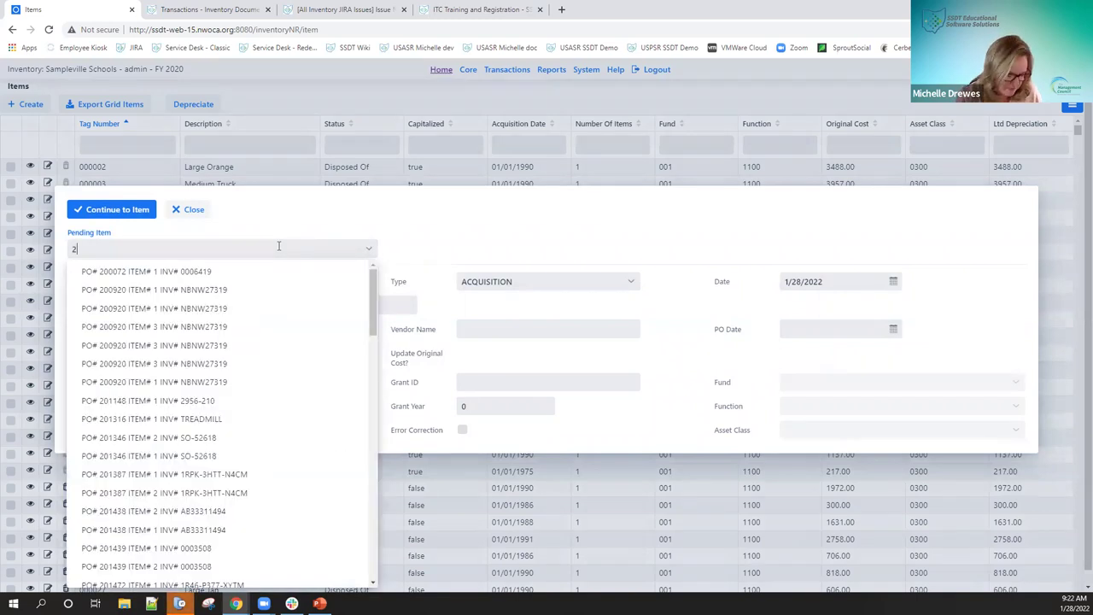
type("10286")
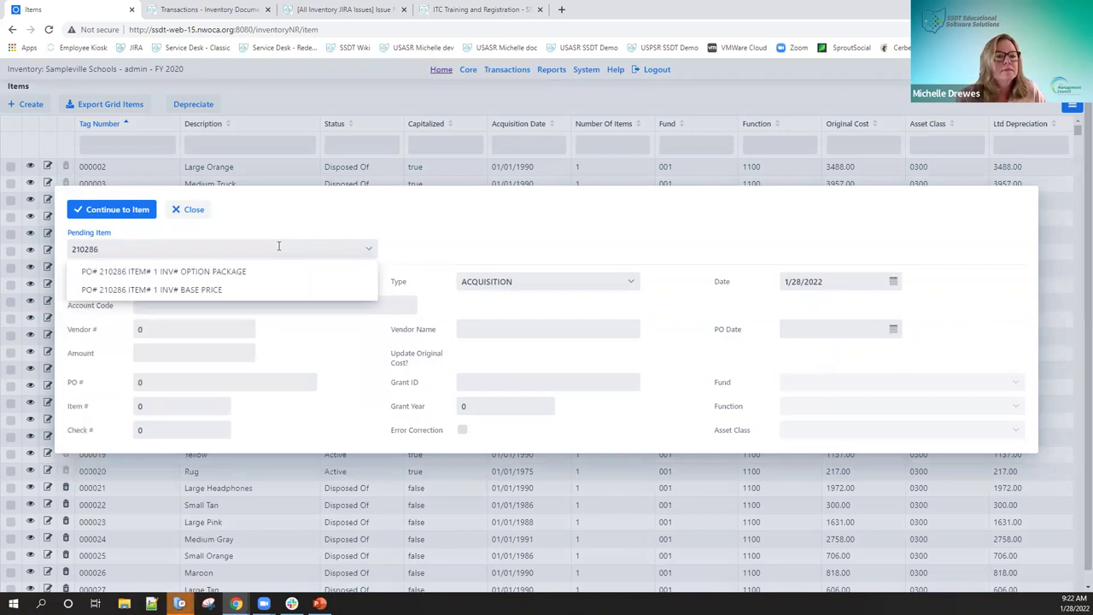
left_click(185, 290)
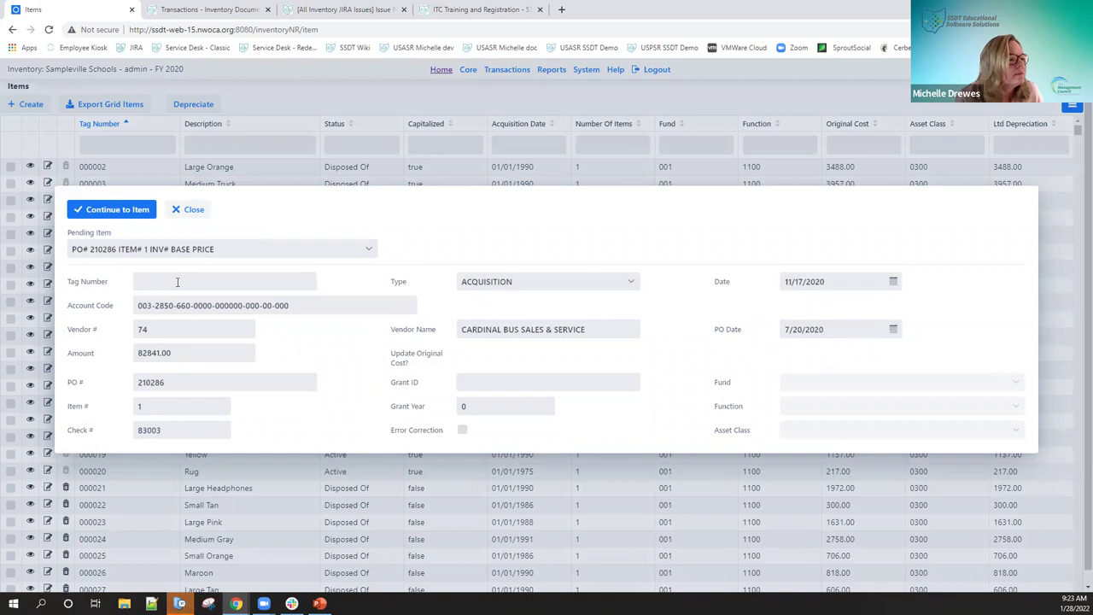
- Continue to the full item record with tag number 191200 and acquisition date 11/19/2019
type("191200")
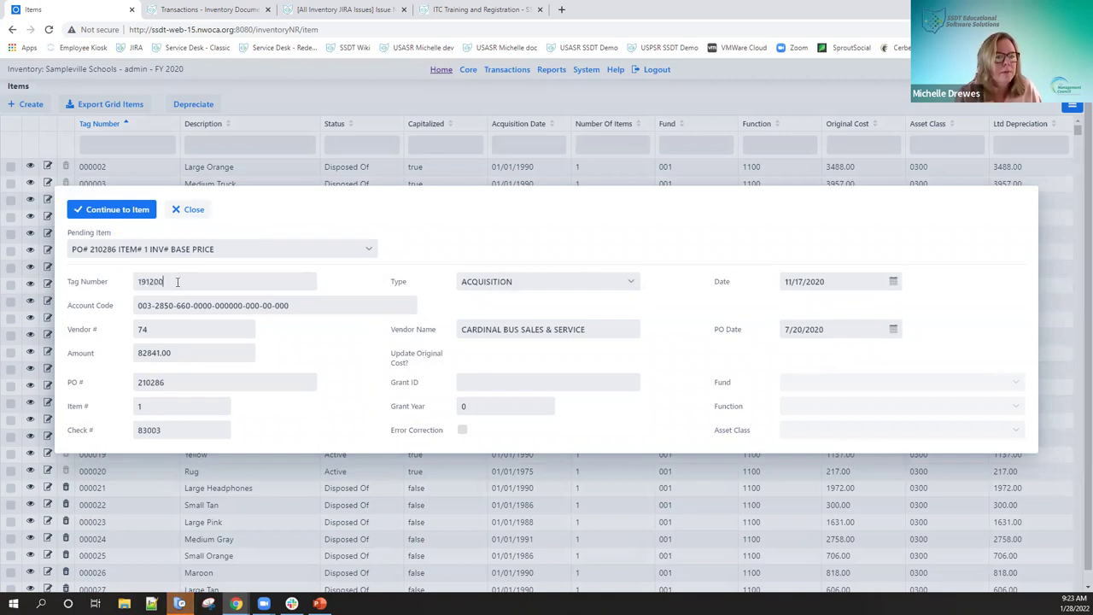
left_click(828, 278)
key("BackSpace")
key("BackSpace")
type("19")
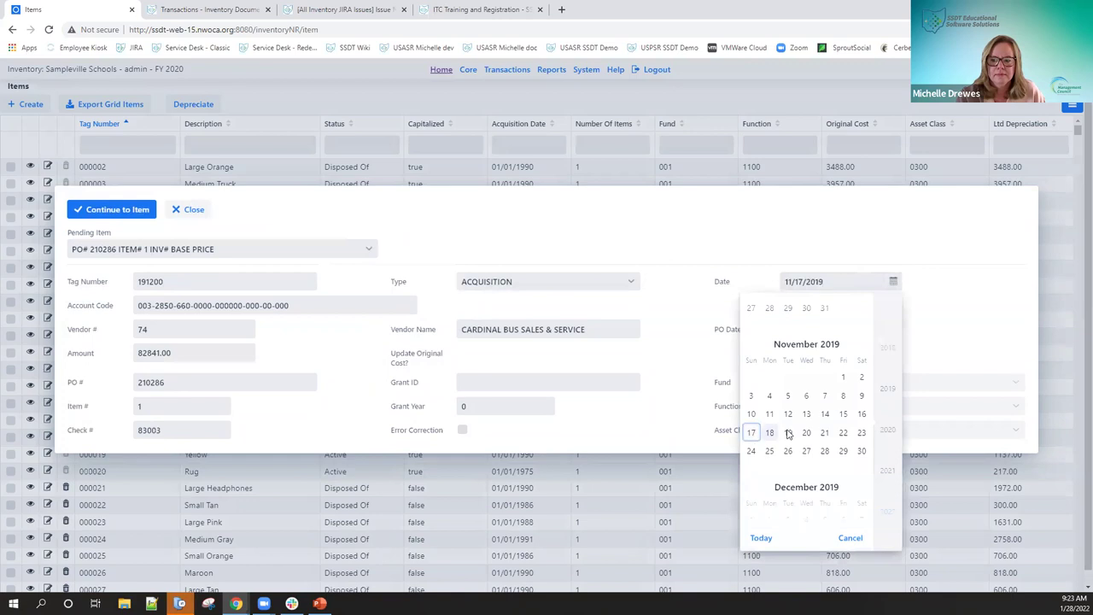
left_click(788, 433)
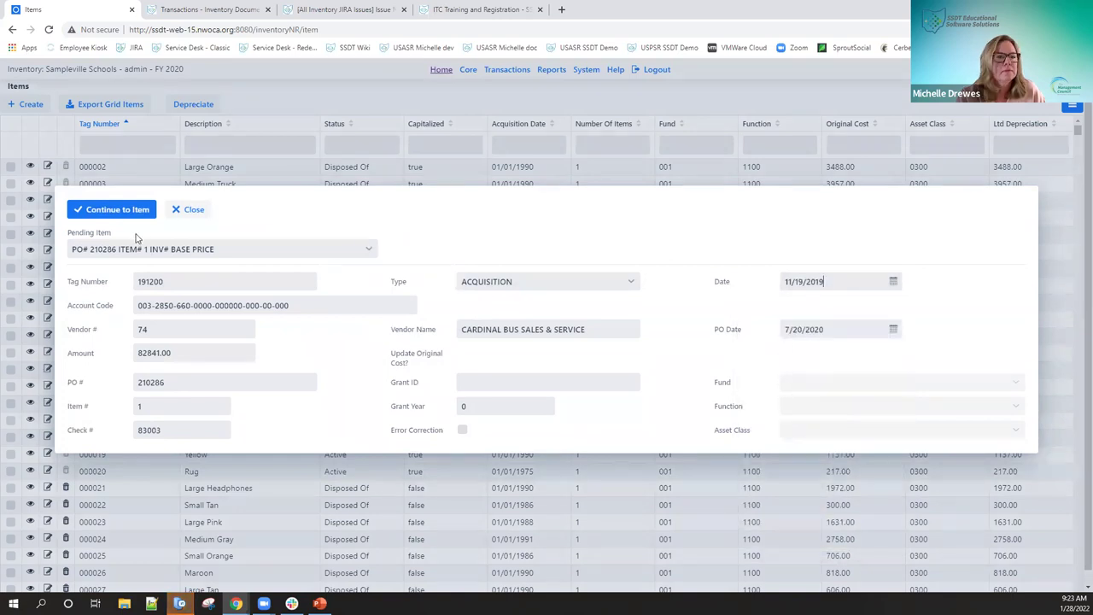
left_click(134, 210)
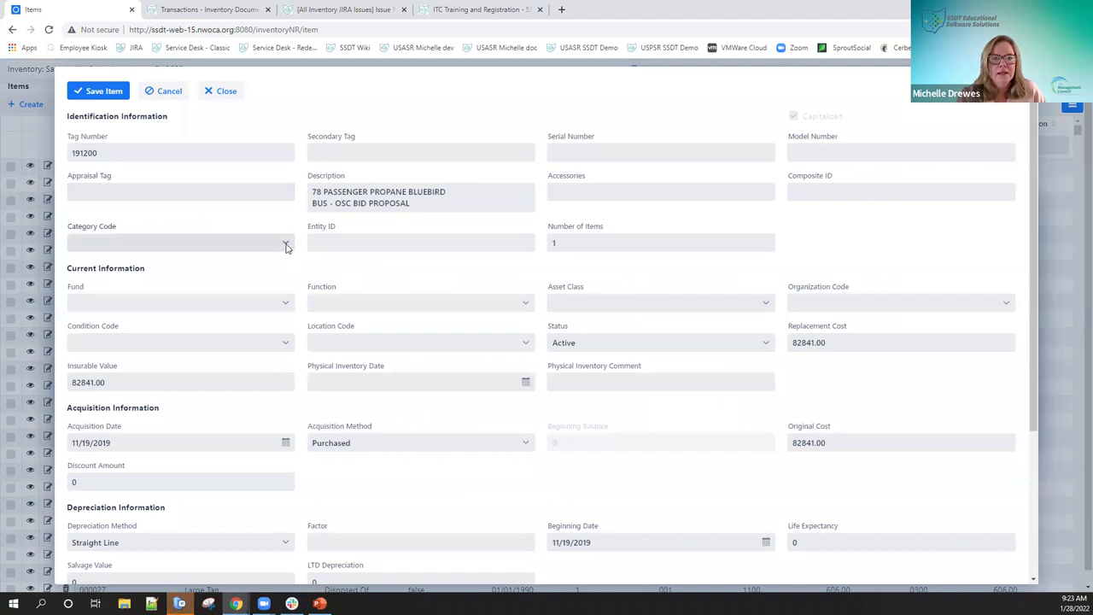
- Set the new item's category code to VEHS - STUDENT
left_click(286, 245)
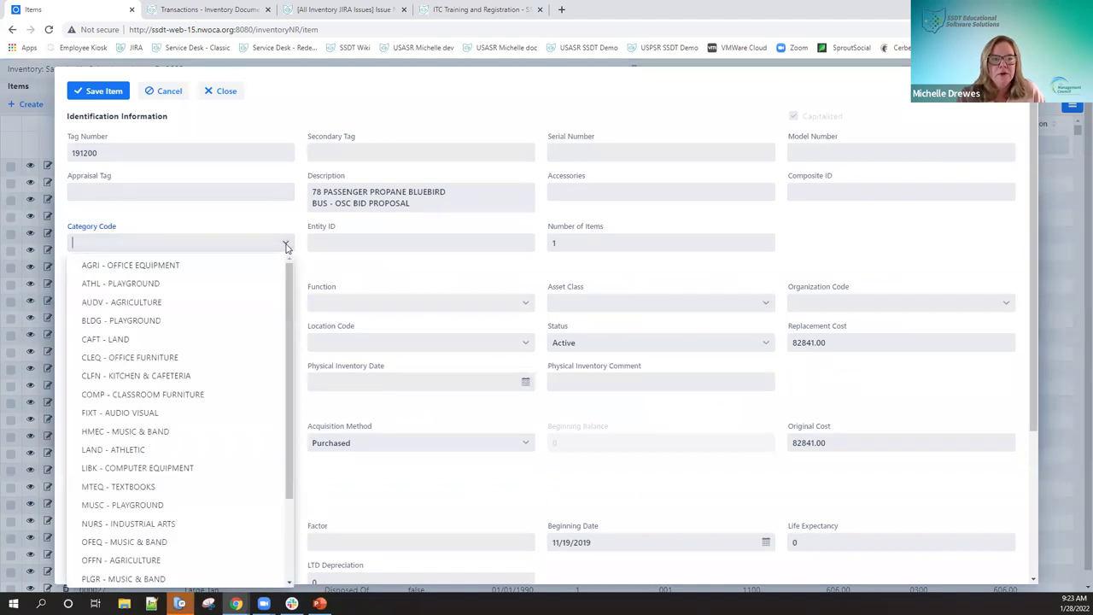
scroll(248, 341, "down", 3)
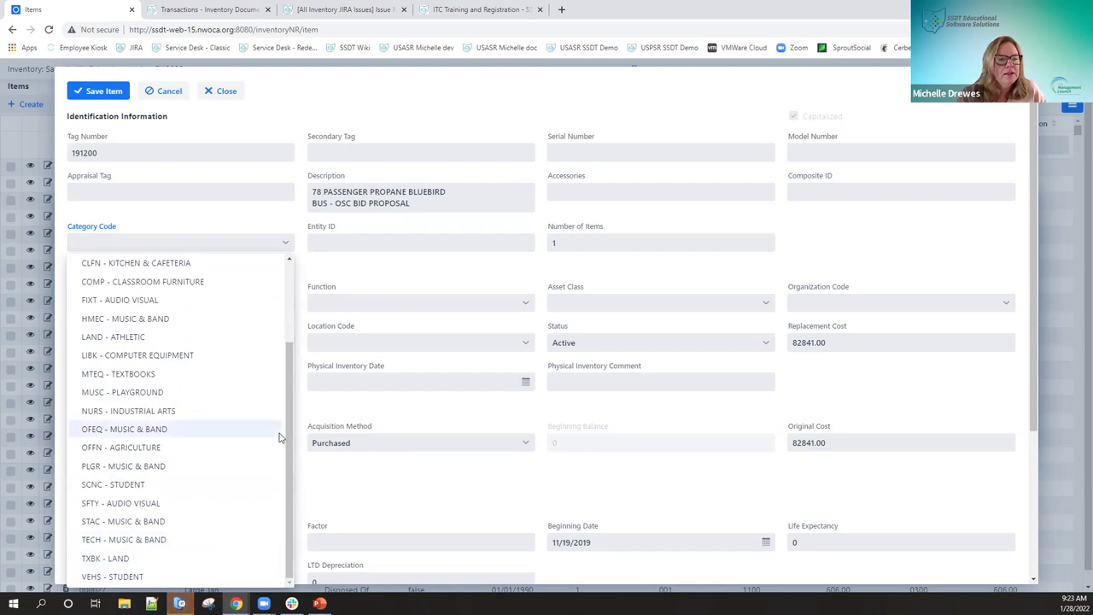
scroll(184, 510, "up", 3)
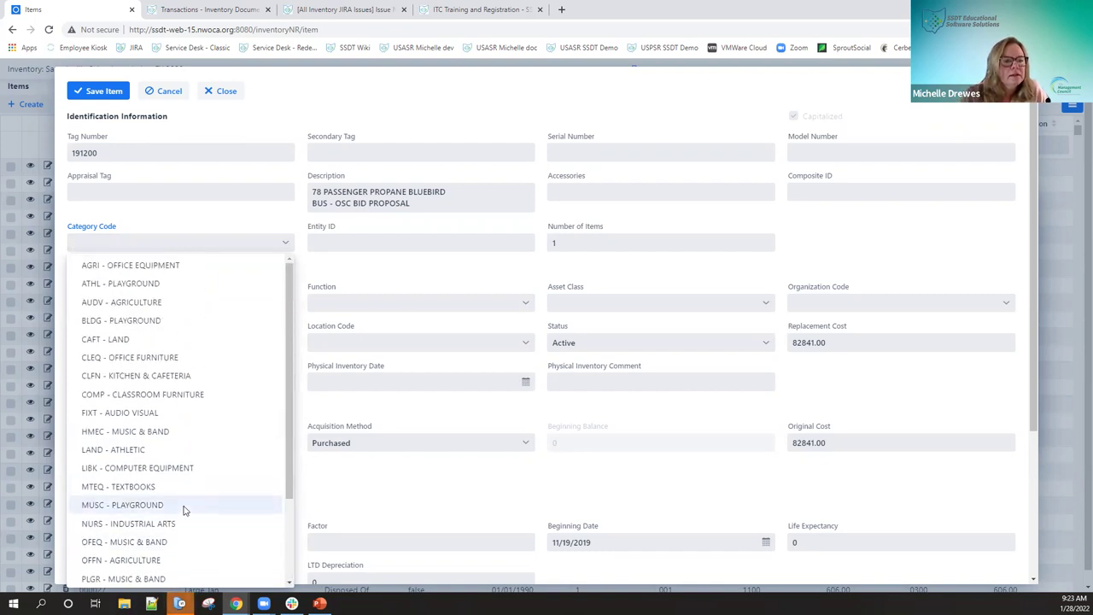
scroll(184, 510, "down", 3)
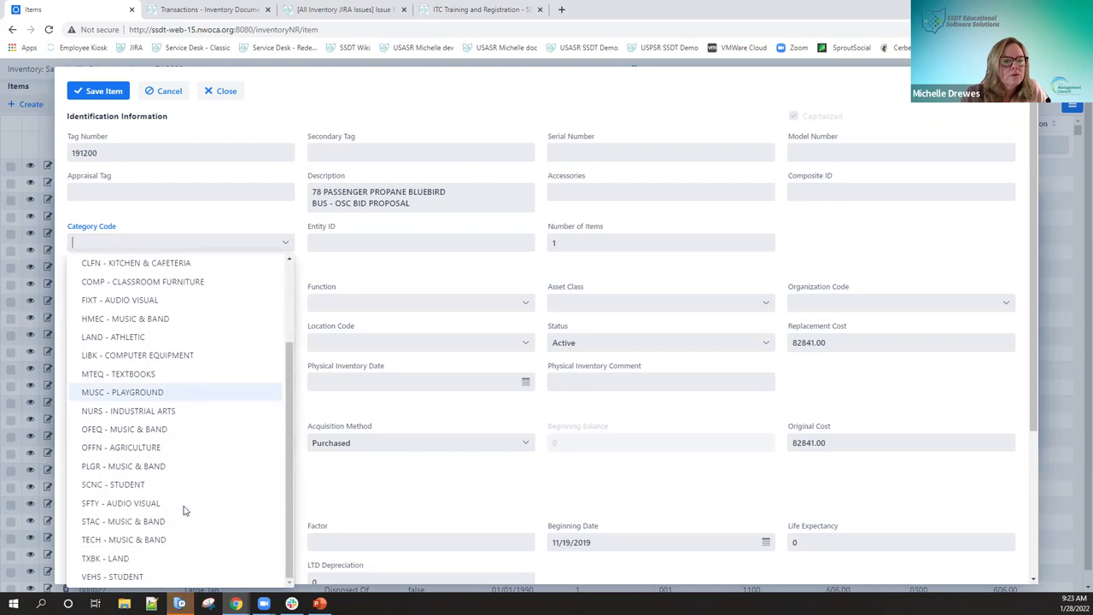
left_click(137, 575)
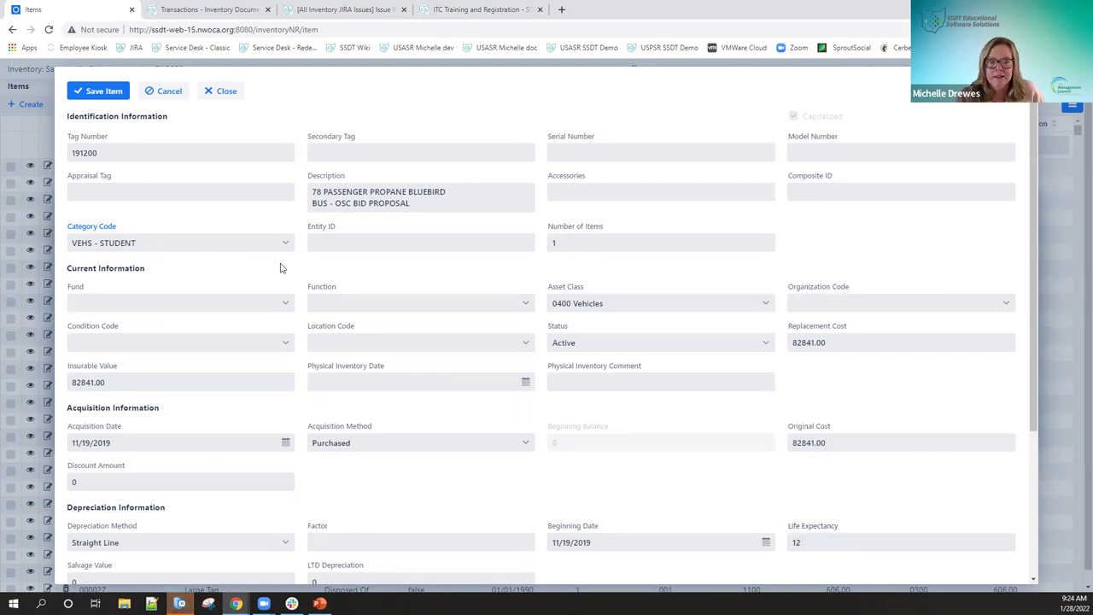
- Set the item's fund to 001 GENERAL and its function to 5200 CLASSROOM EQUIPMENT
left_click(256, 303)
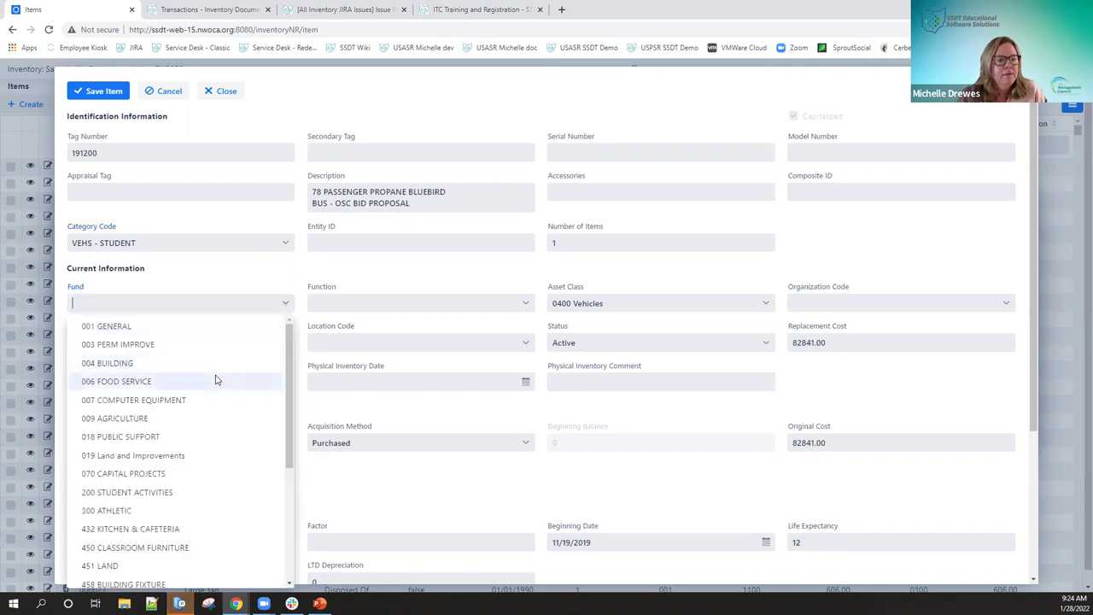
left_click(218, 328)
left_click(527, 304)
scroll(419, 444, "down", 5)
scroll(419, 445, "down", 3)
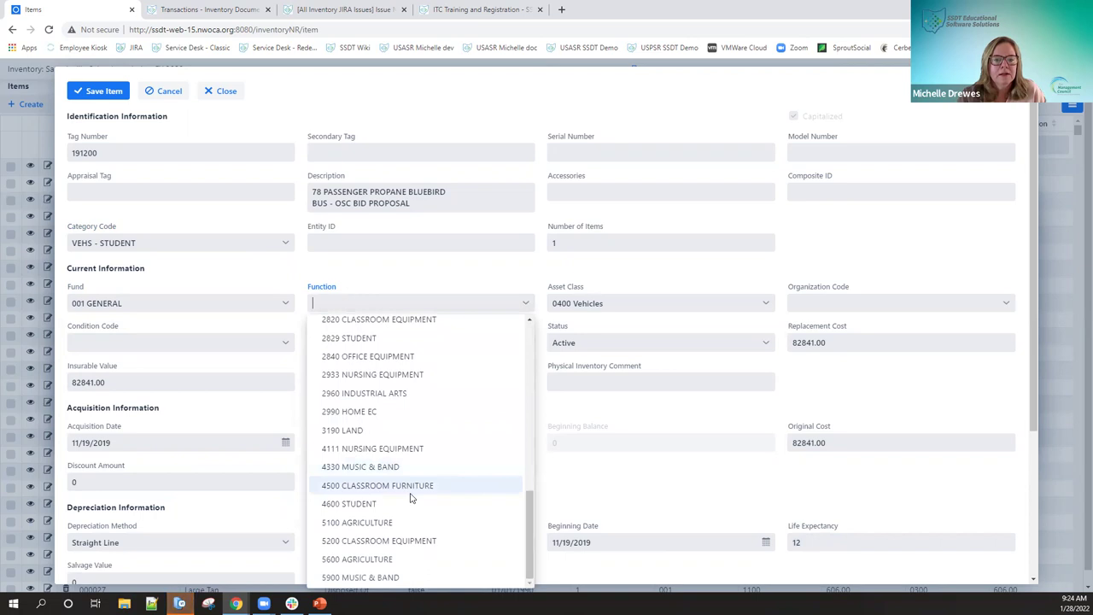
scroll(452, 502, "up", 2)
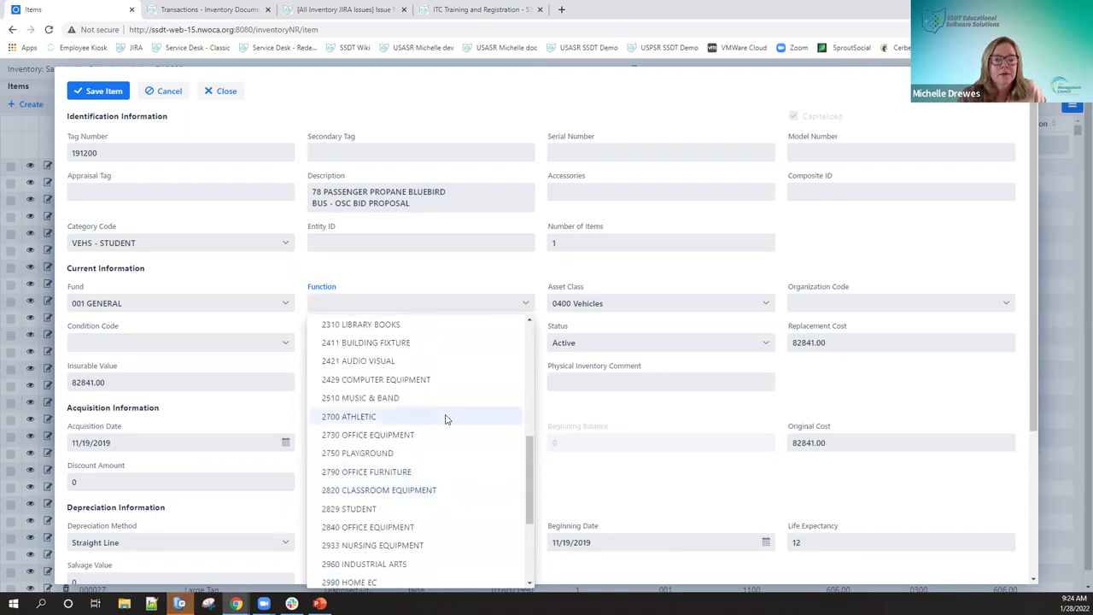
scroll(445, 415, "down", 3)
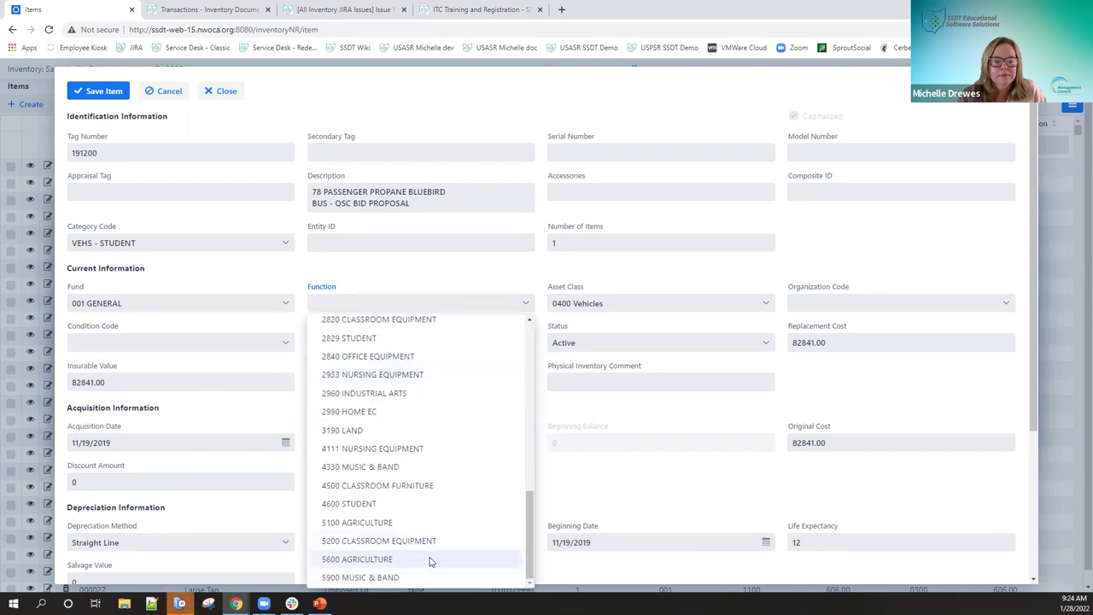
left_click(439, 541)
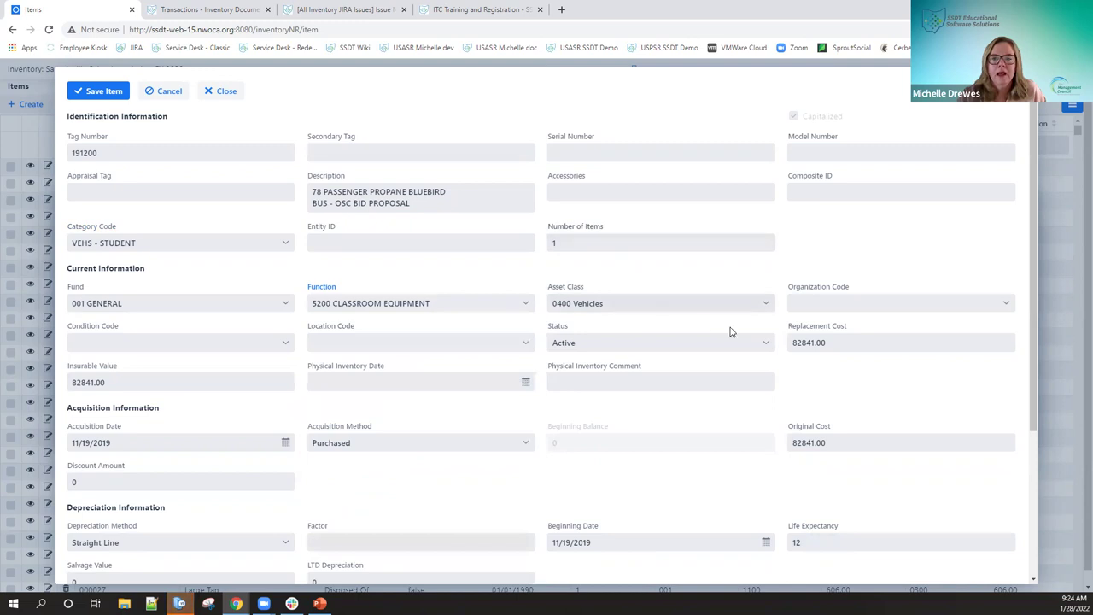
- Assign organization code 800 - BUS GARAGE and location code MS - 106 - BUS GARAGE, leaving the condition code blank
left_click(823, 301)
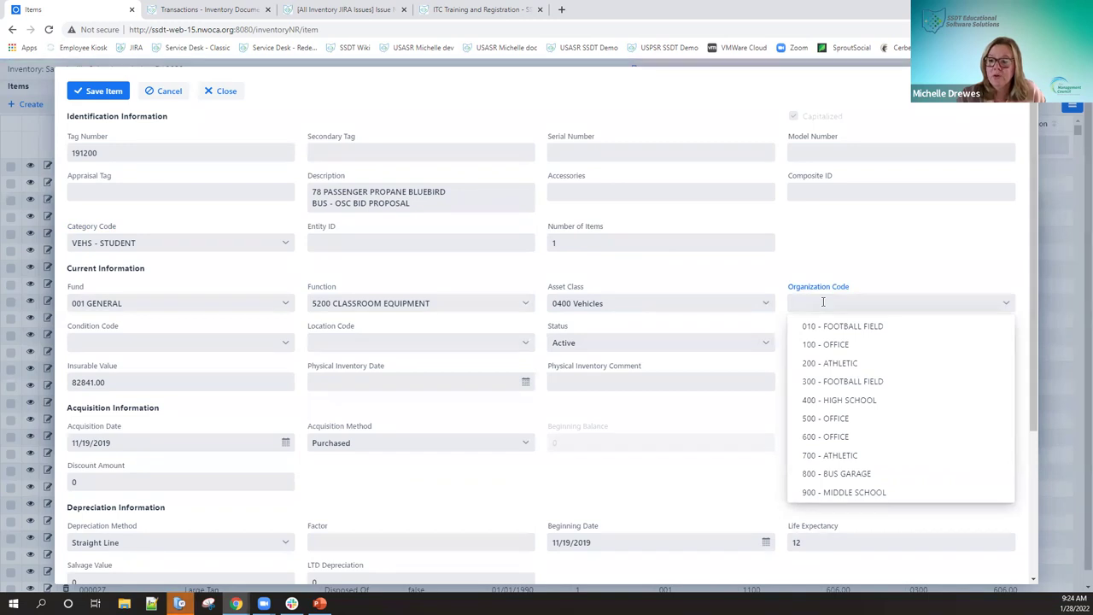
left_click(837, 474)
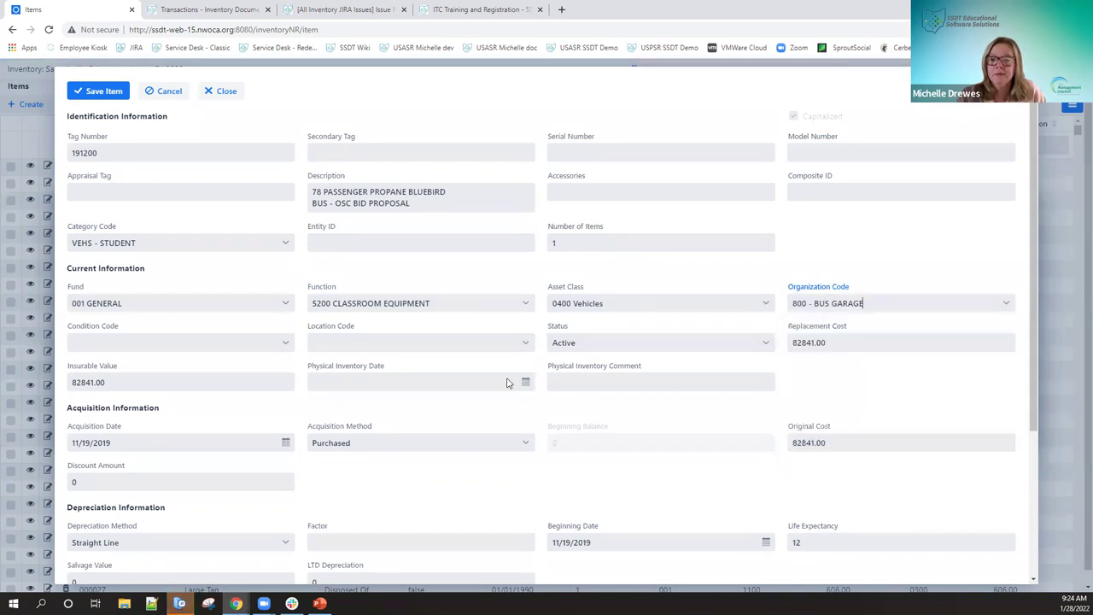
left_click(286, 344)
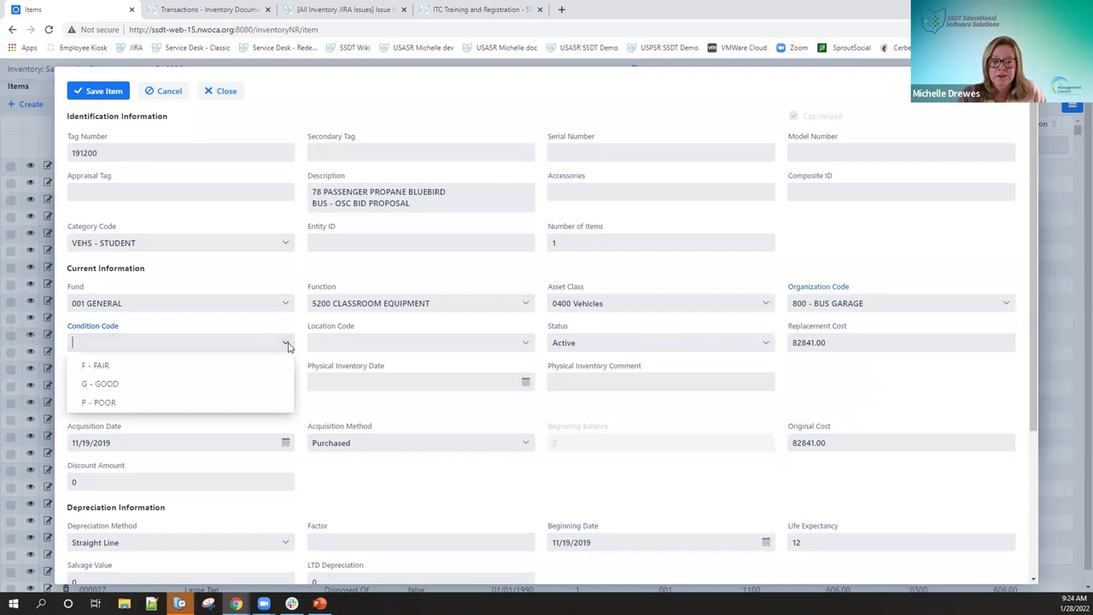
left_click(528, 345)
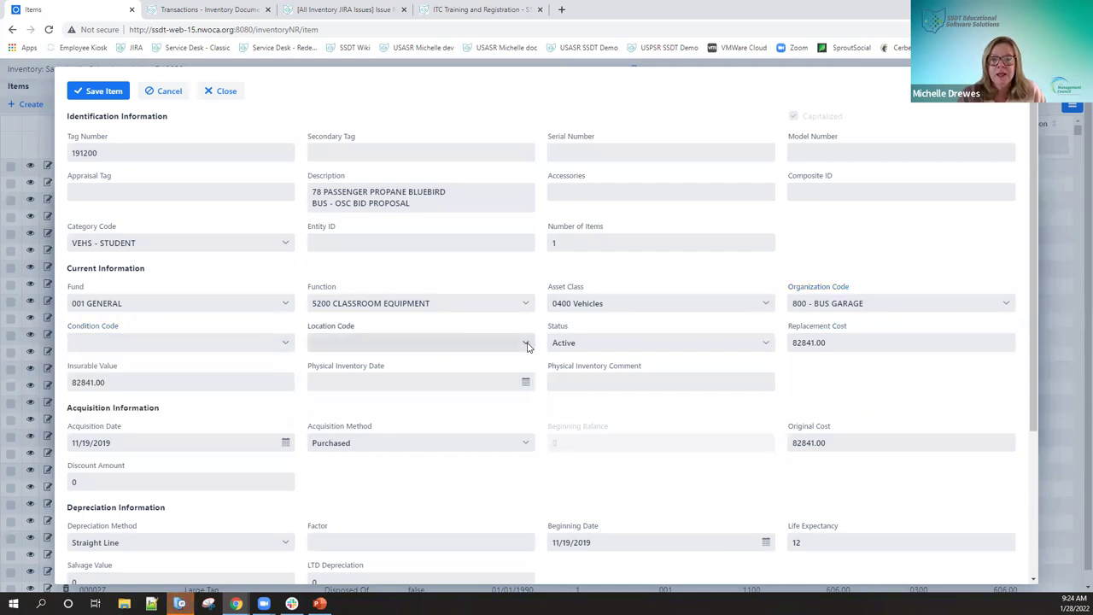
left_click(528, 345)
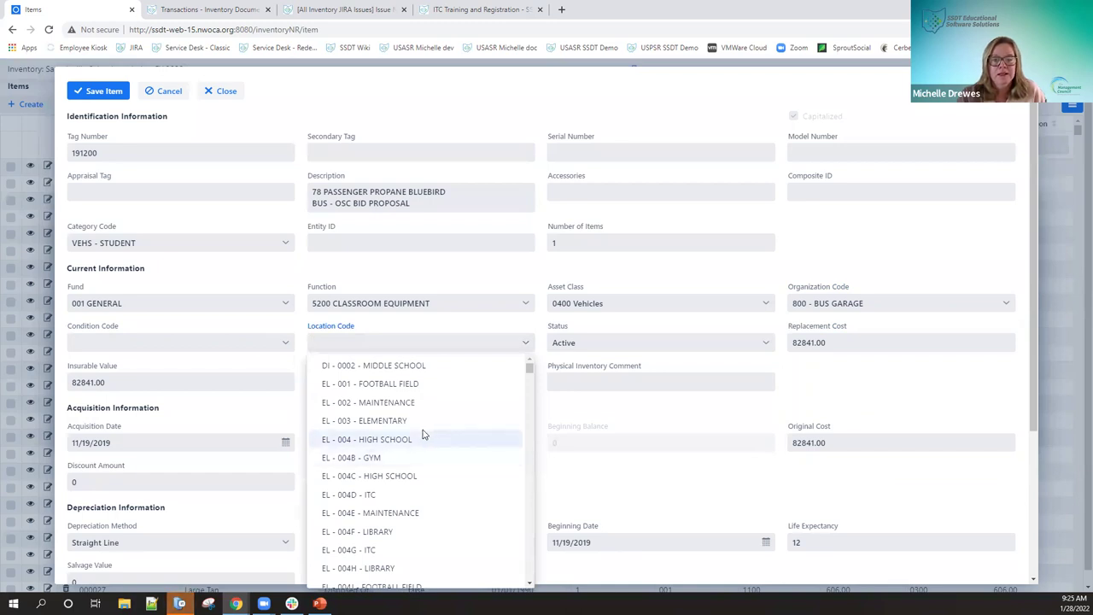
scroll(423, 434, "down", 2)
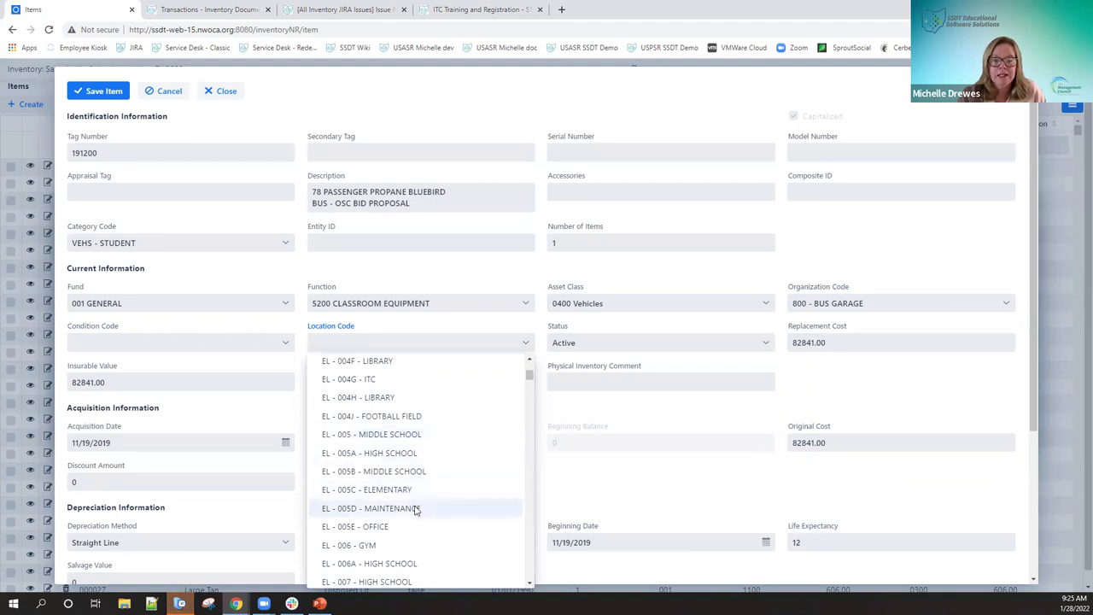
scroll(439, 488, "down", 3)
scroll(439, 488, "down", 5)
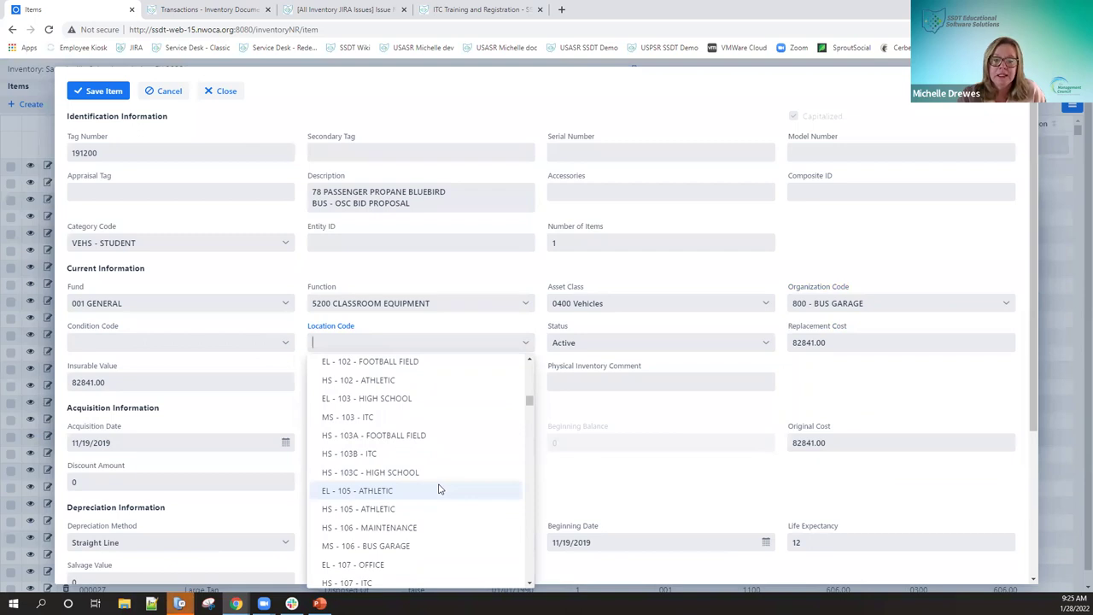
left_click(422, 546)
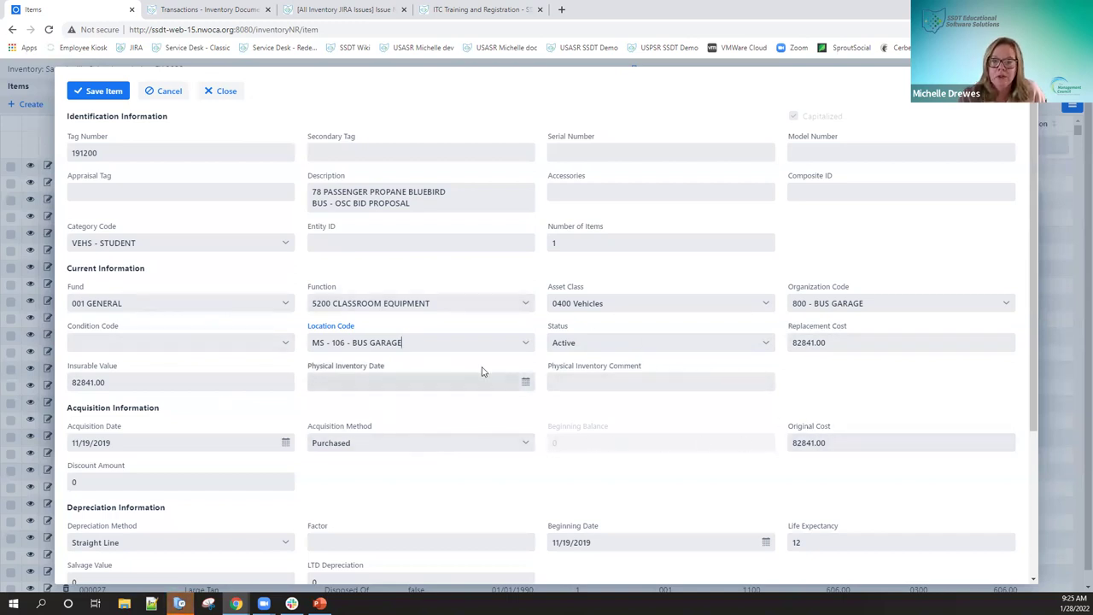
- Review the acquisition method choices in the item's acquisition information, keeping Purchased
scroll(476, 396, "down", 1)
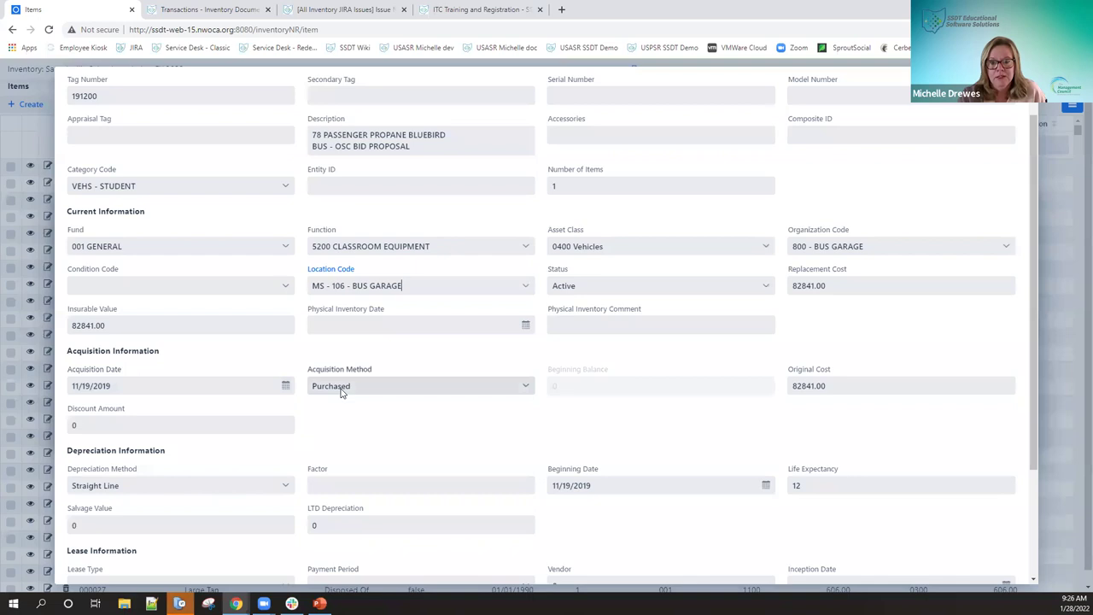
left_click(527, 387)
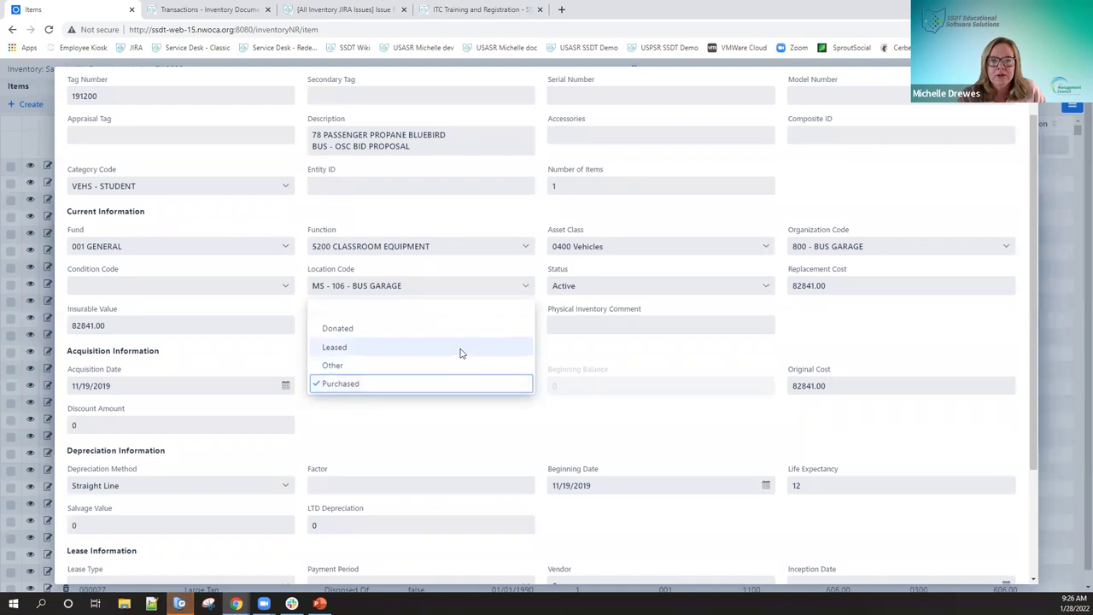
left_click(502, 423)
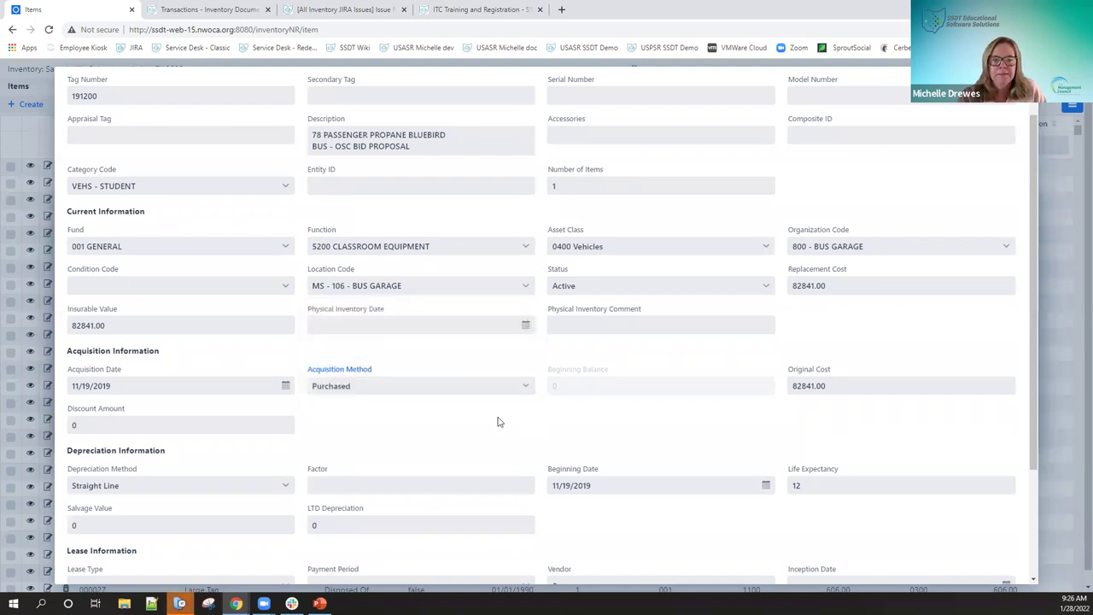
left_click(795, 390)
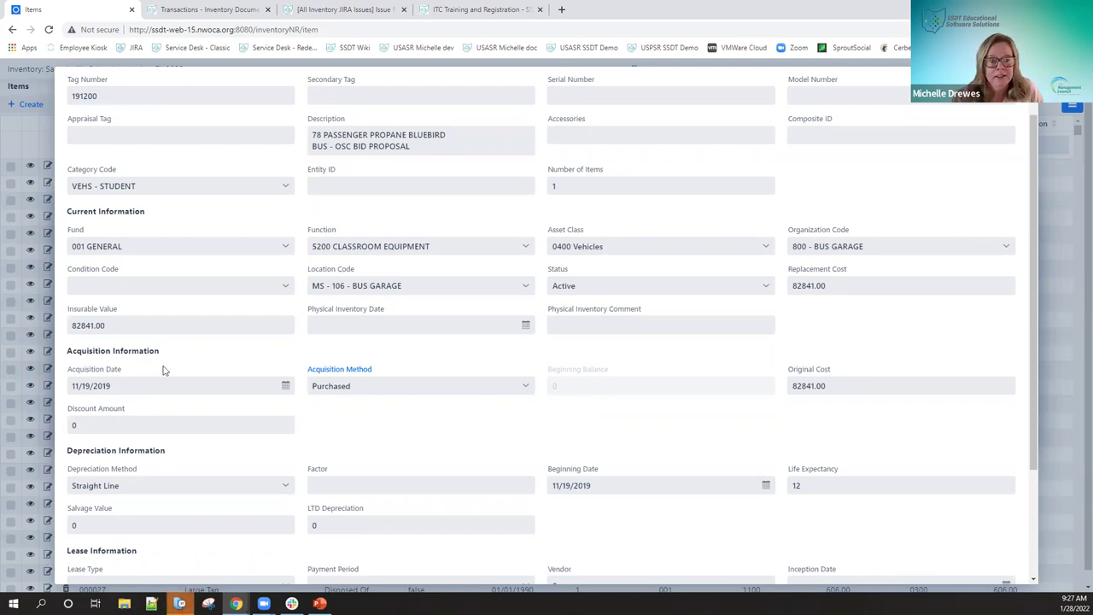
- Review the depreciation, lease and user defined information, and save the new item
scroll(180, 468, "down", 1)
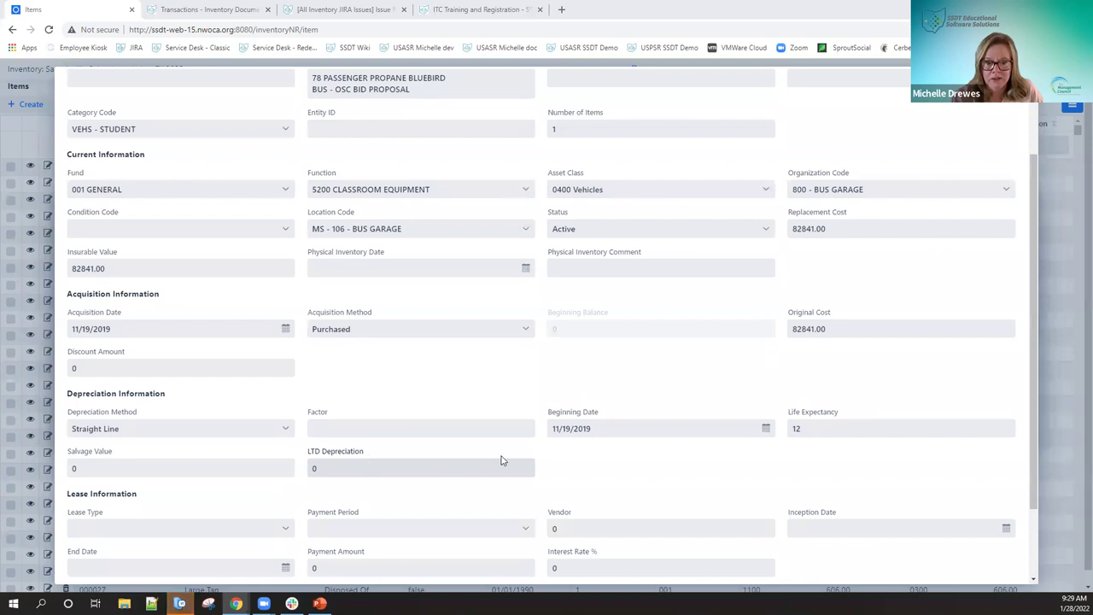
scroll(502, 460, "down", 1)
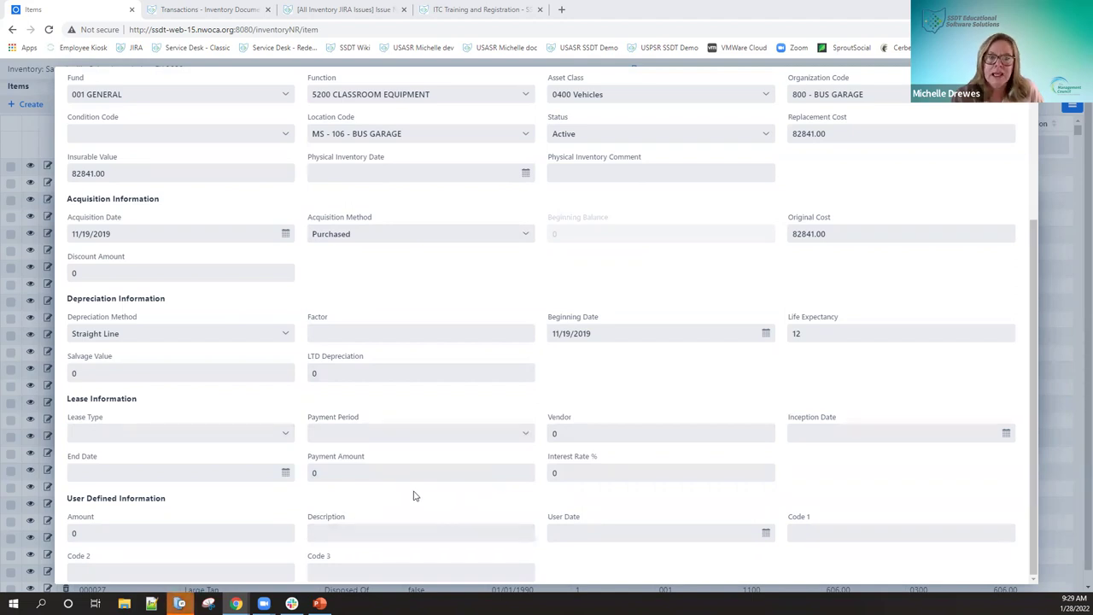
scroll(413, 496, "up", 3)
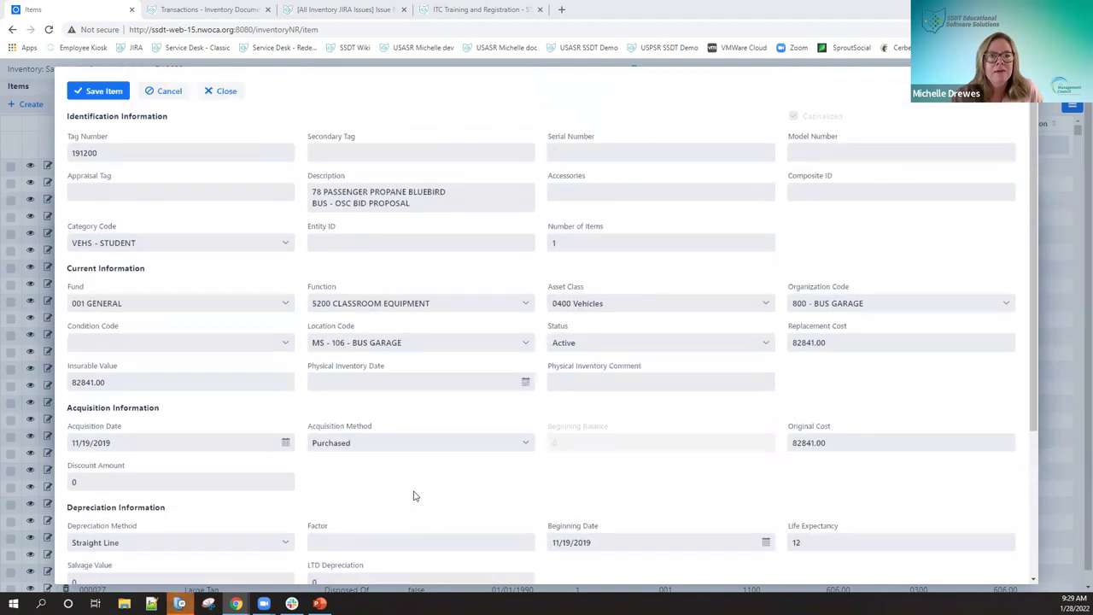
left_click(108, 92)
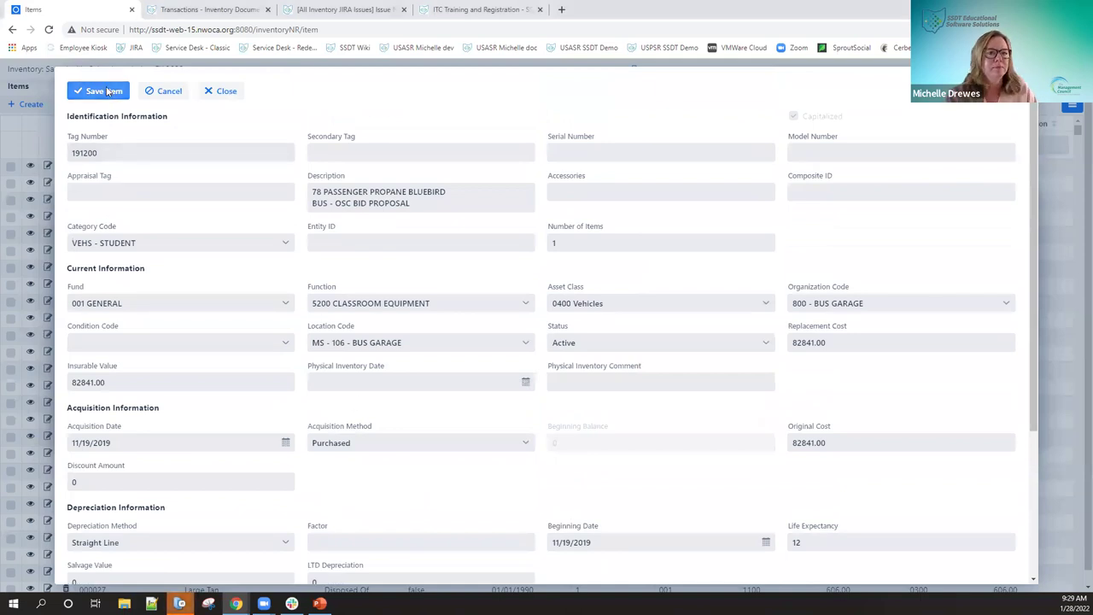
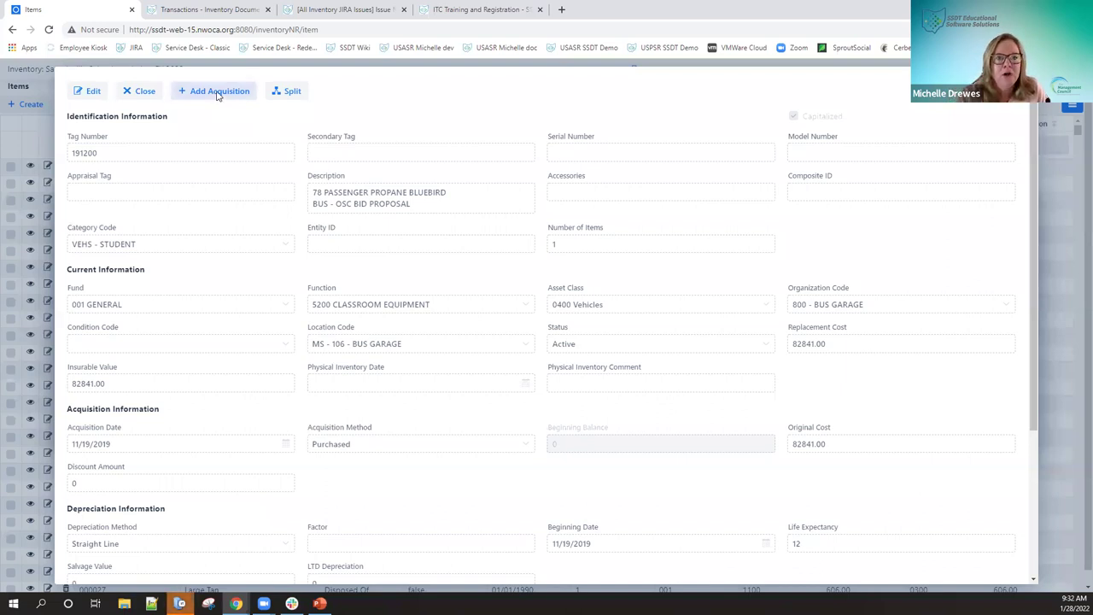
- Start a further acquisition for the bus item and fill it from the pending purchase order item with invoice OPTION PACKAGE
left_click(217, 91)
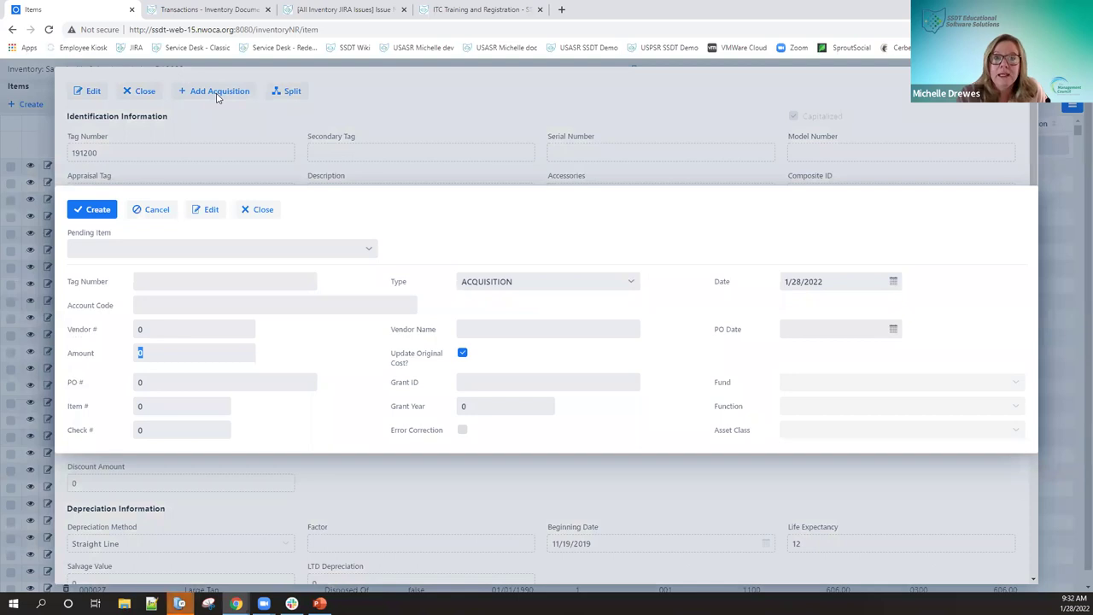
left_click(305, 248)
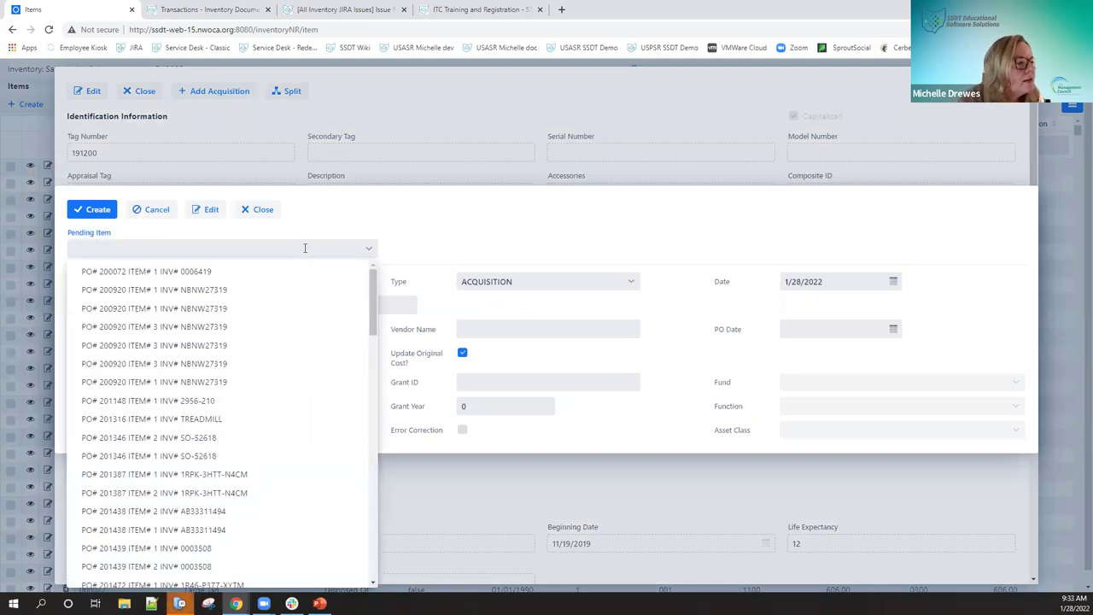
type("210")
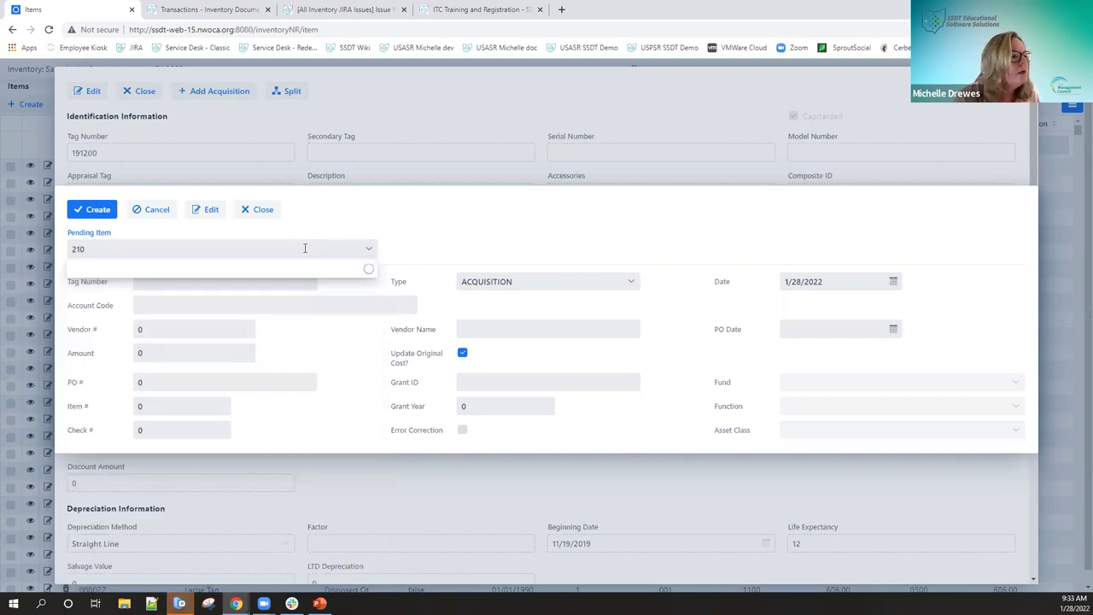
type("286")
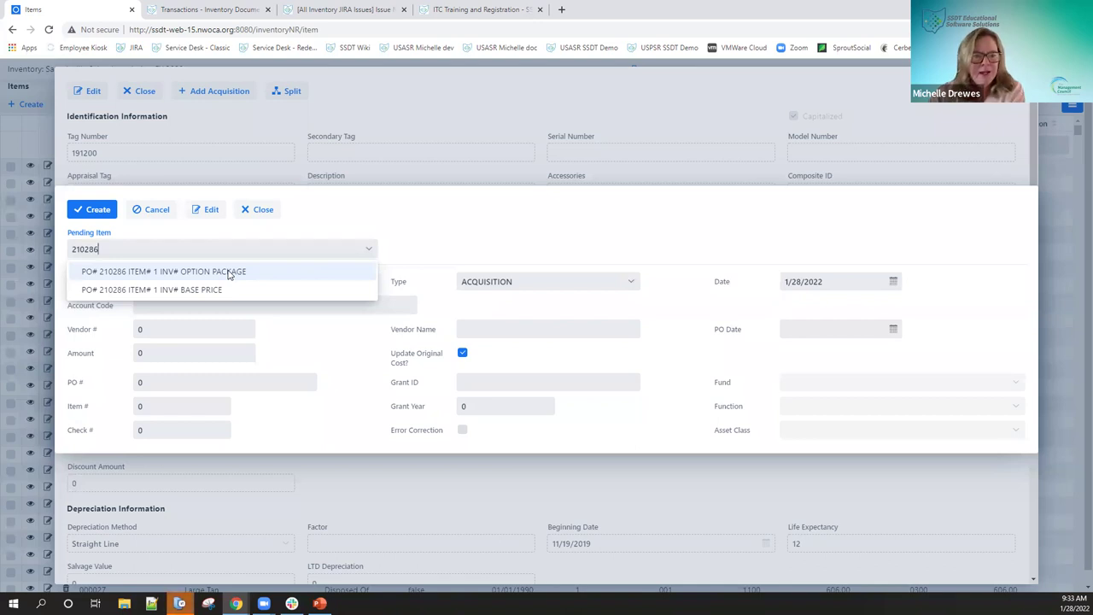
left_click(227, 274)
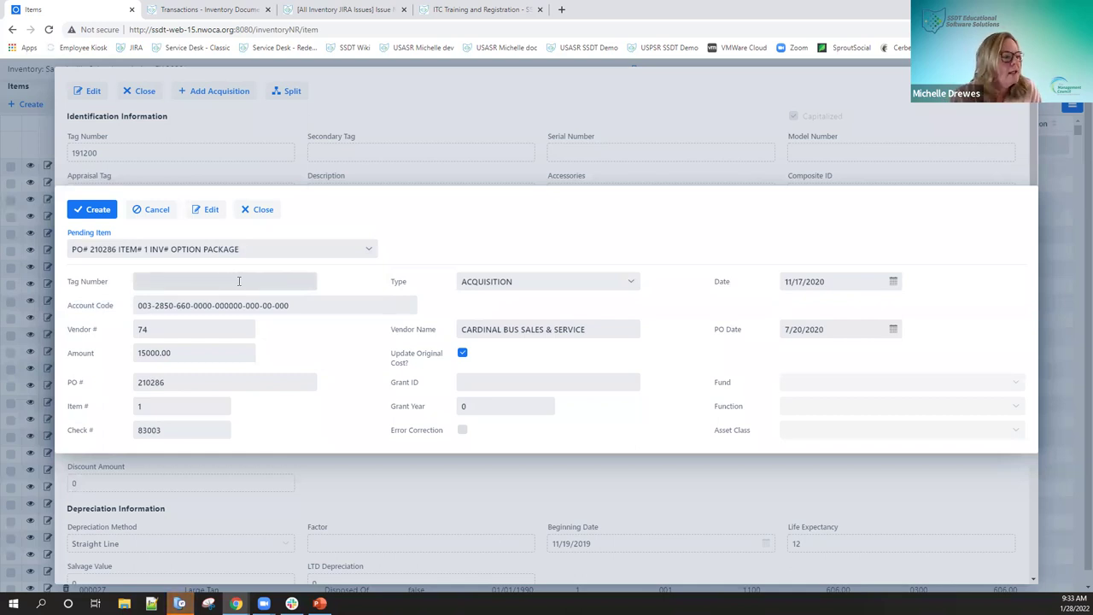
- Enter tag number 191200 for the acquisition and set its date to 11/19/2019
left_click(241, 281)
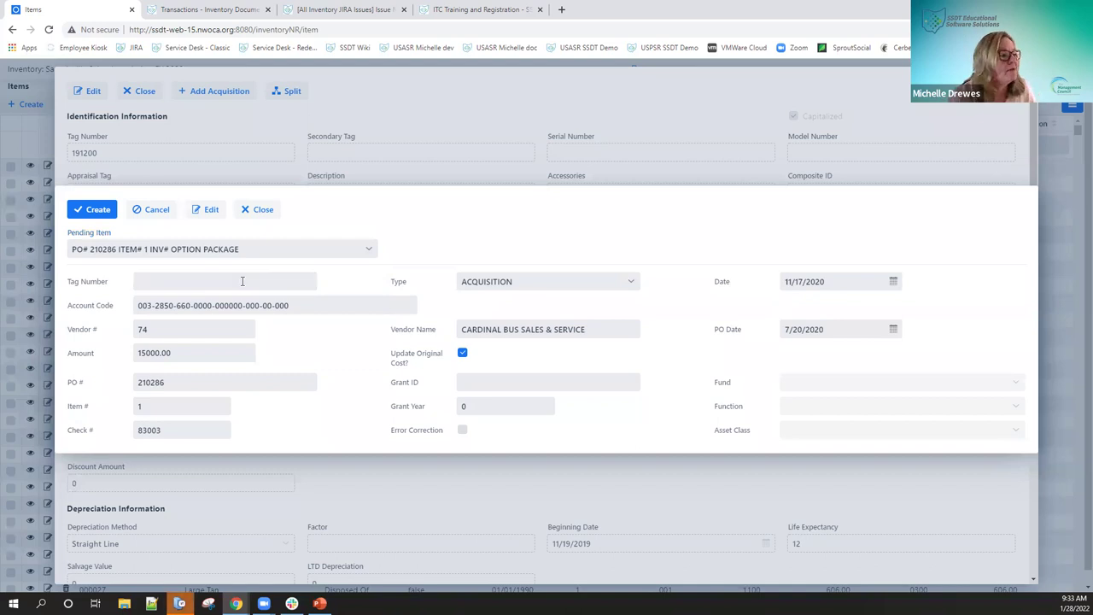
type("191200")
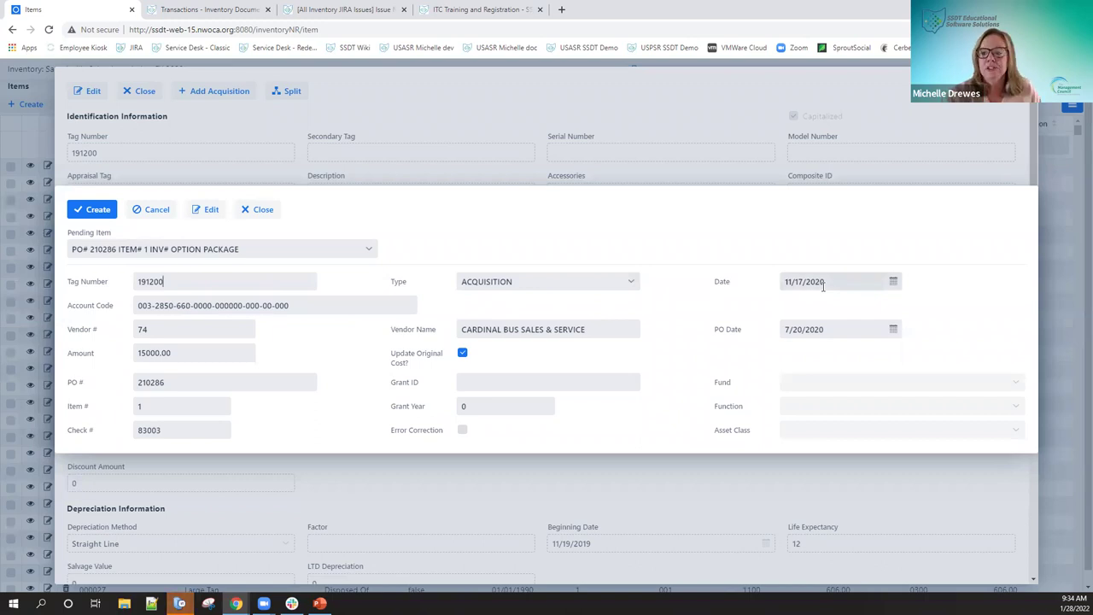
left_click(826, 280)
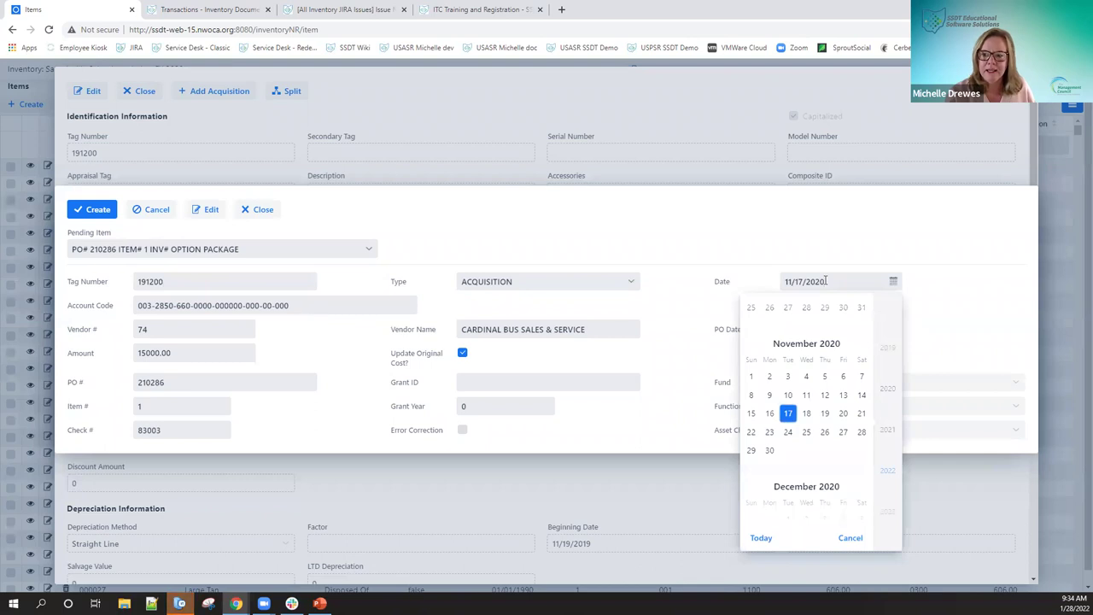
key("BackSpace")
key("BackSpace")
type("19")
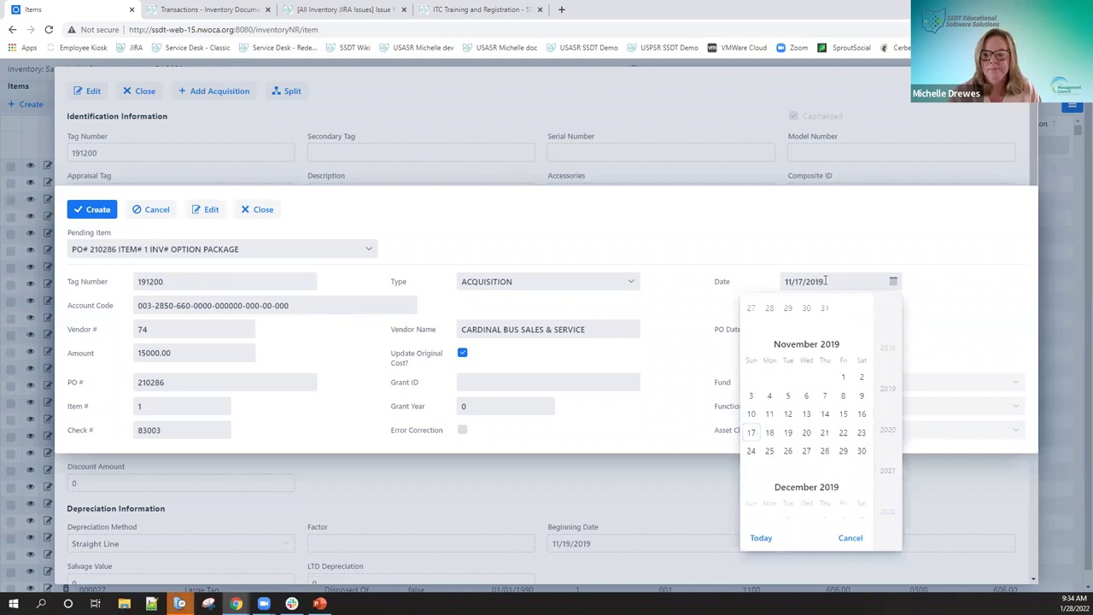
left_click(787, 432)
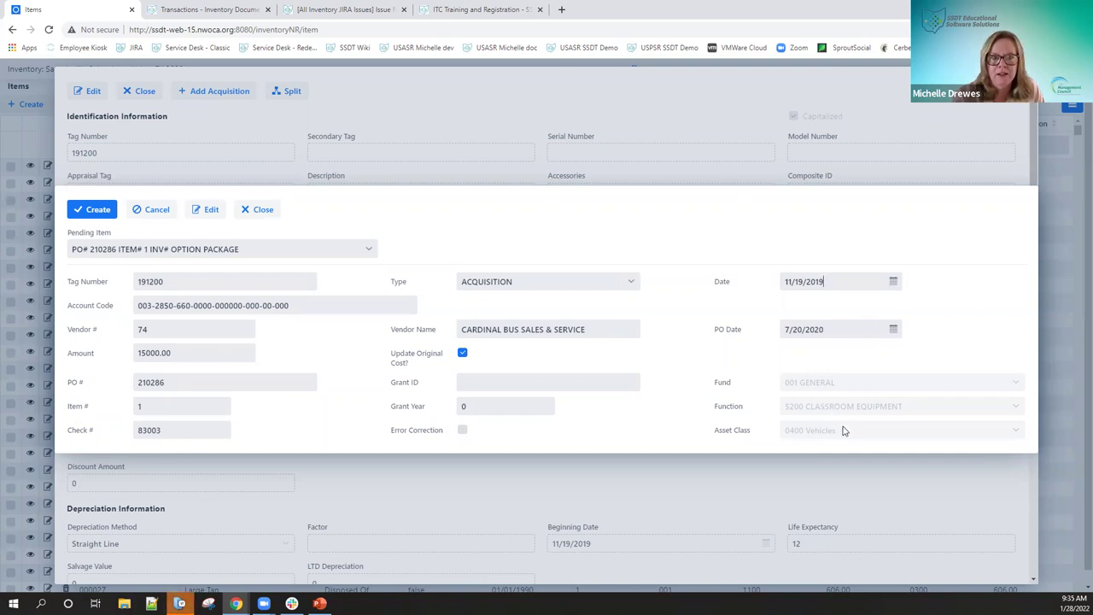
- Create the option package acquisition and close the open acquisition and item records to return to the Items grid
left_click(98, 210)
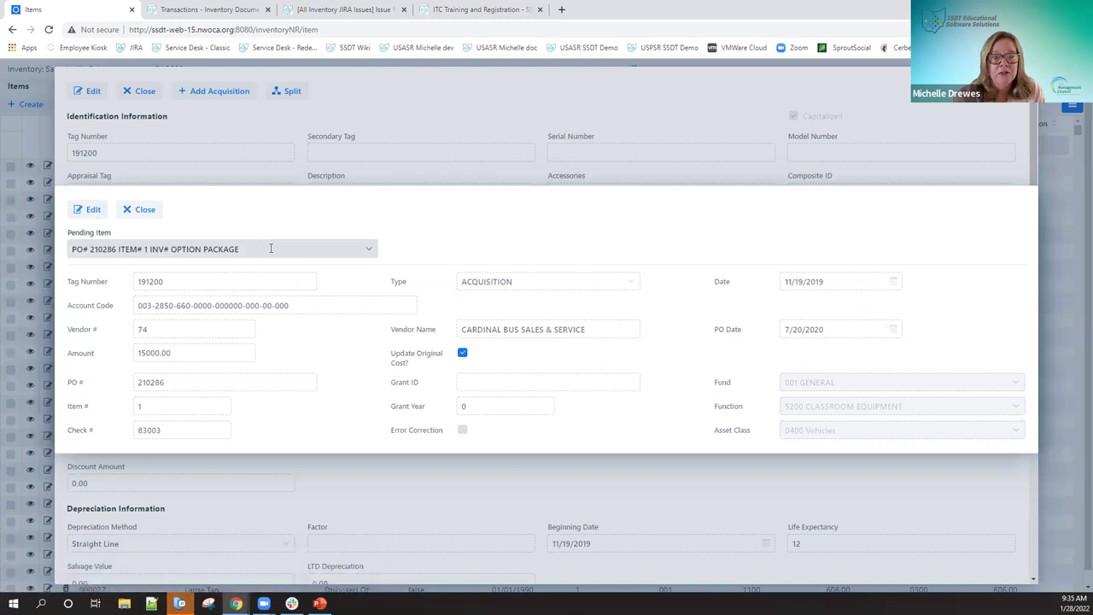
left_click(146, 210)
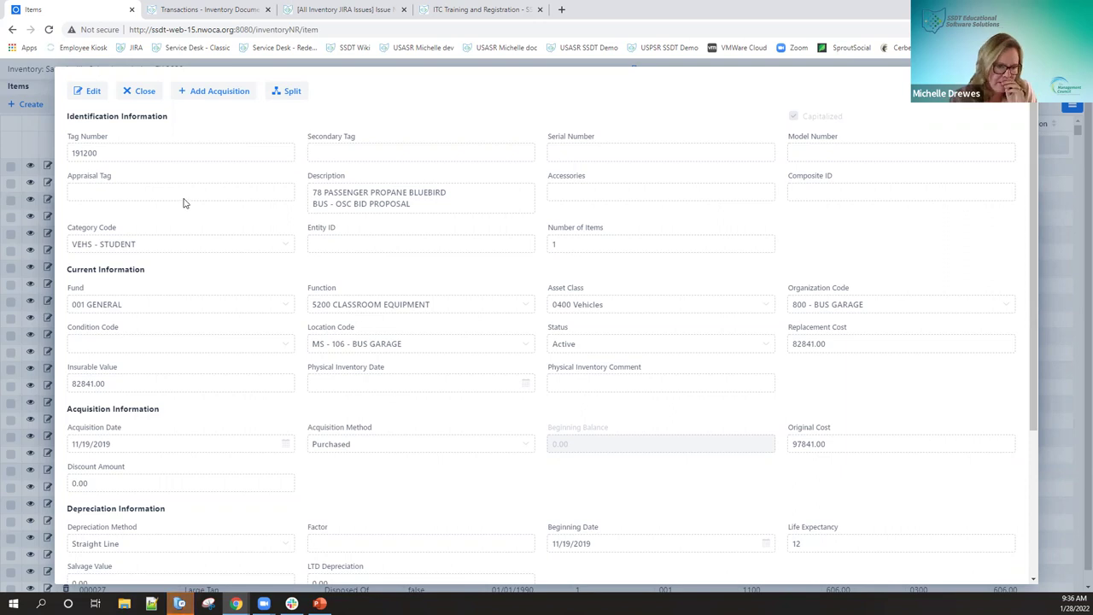
left_click(142, 90)
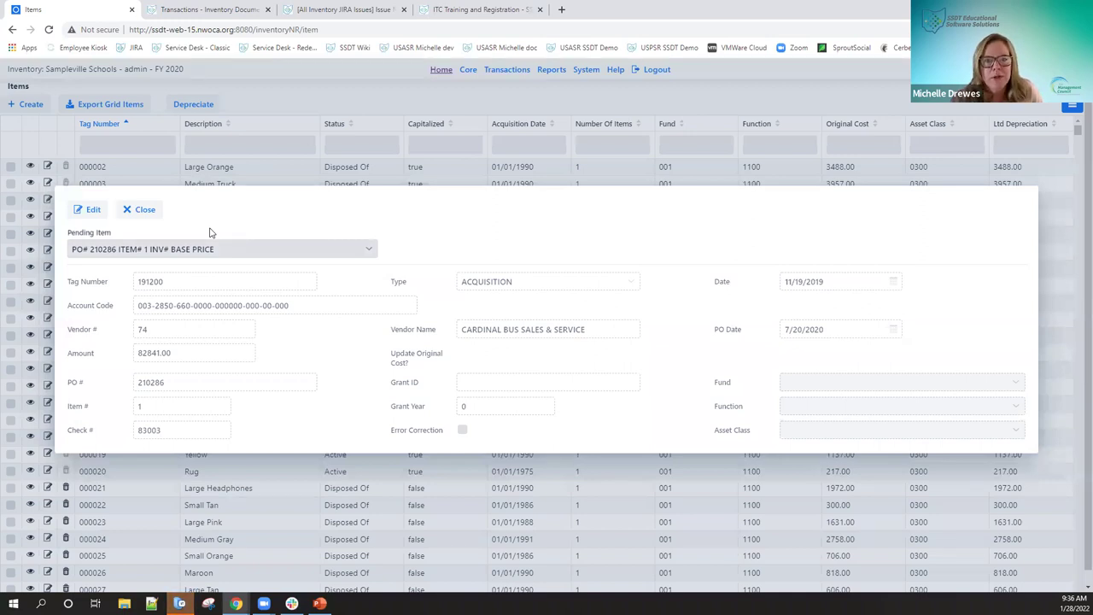
left_click(141, 211)
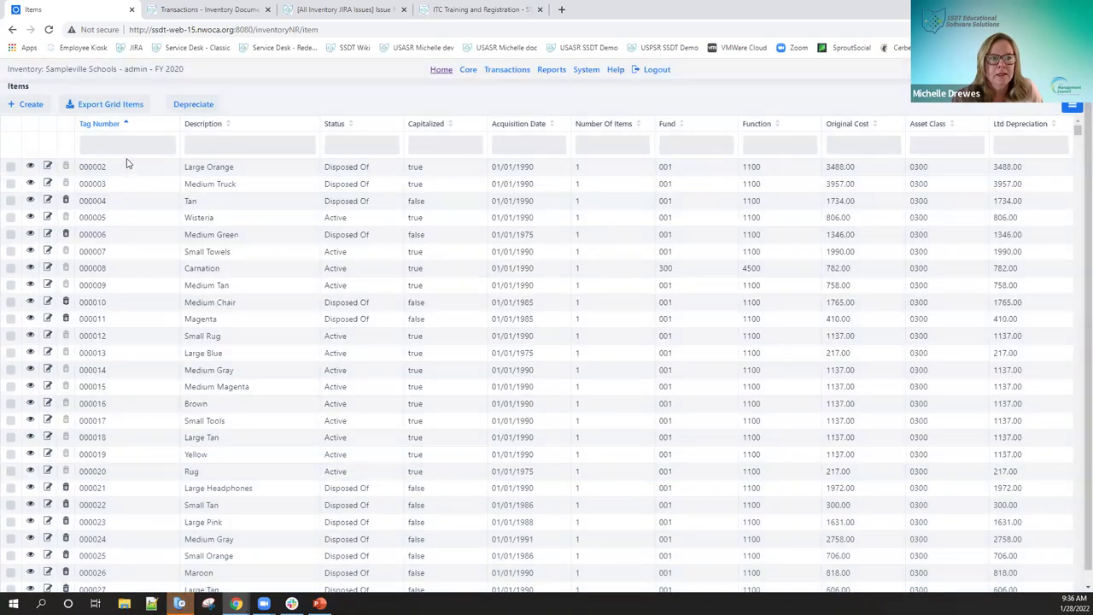
- Look up tag number 191200 in the Items grid and in the Acquisitions transactions grid
left_click(128, 147)
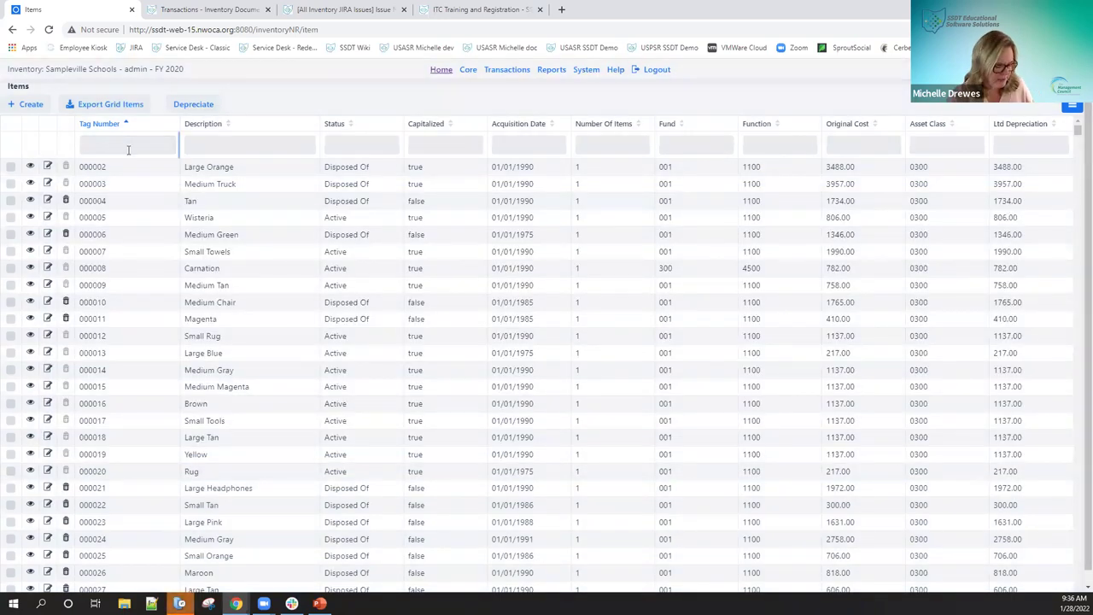
type("191200")
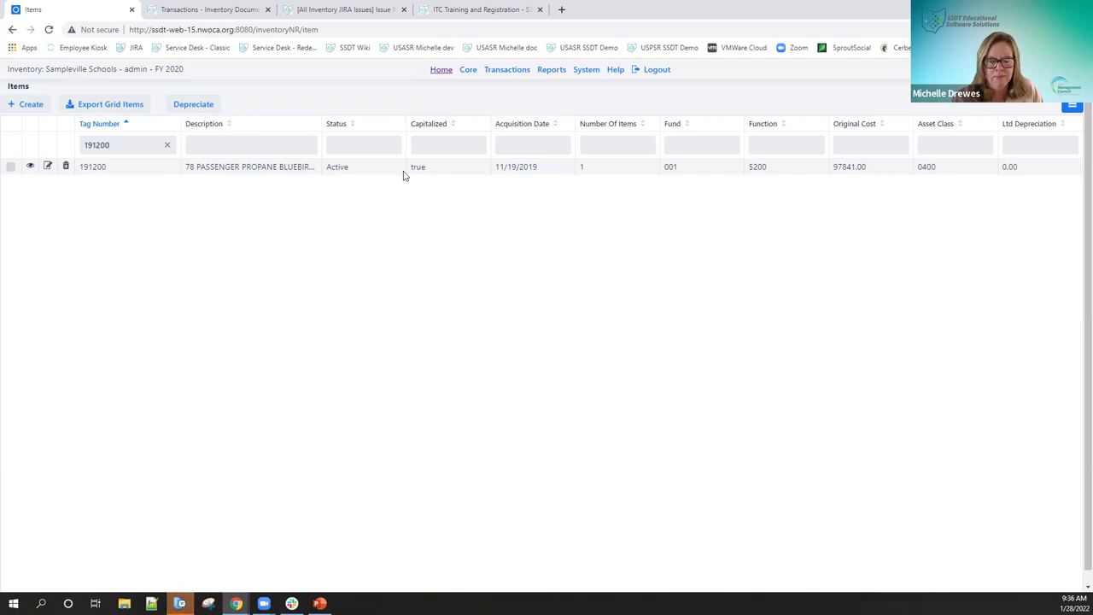
left_click(503, 70)
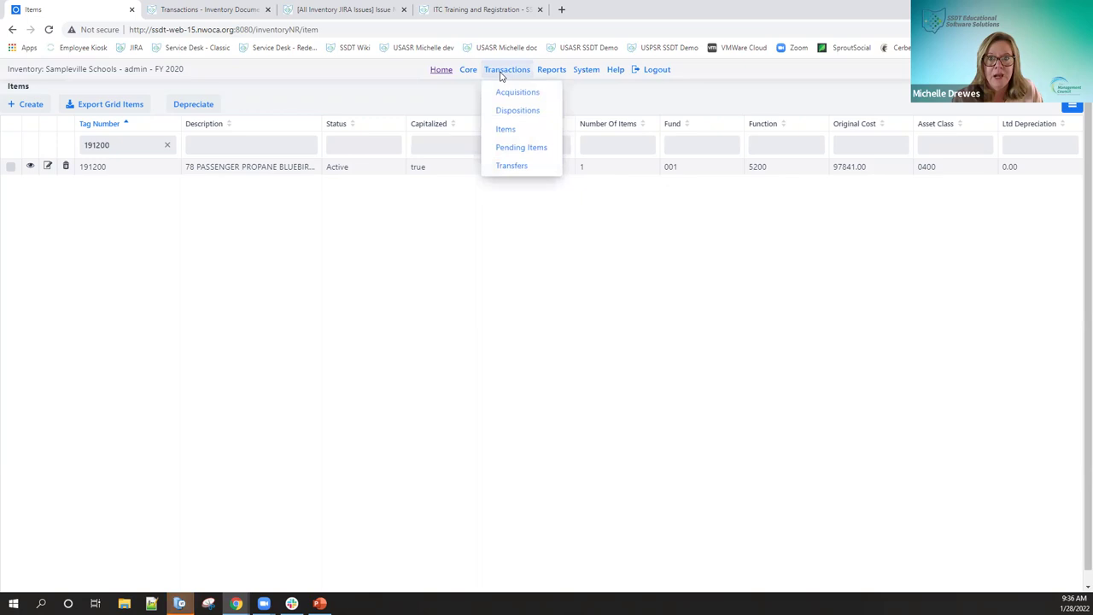
left_click(514, 94)
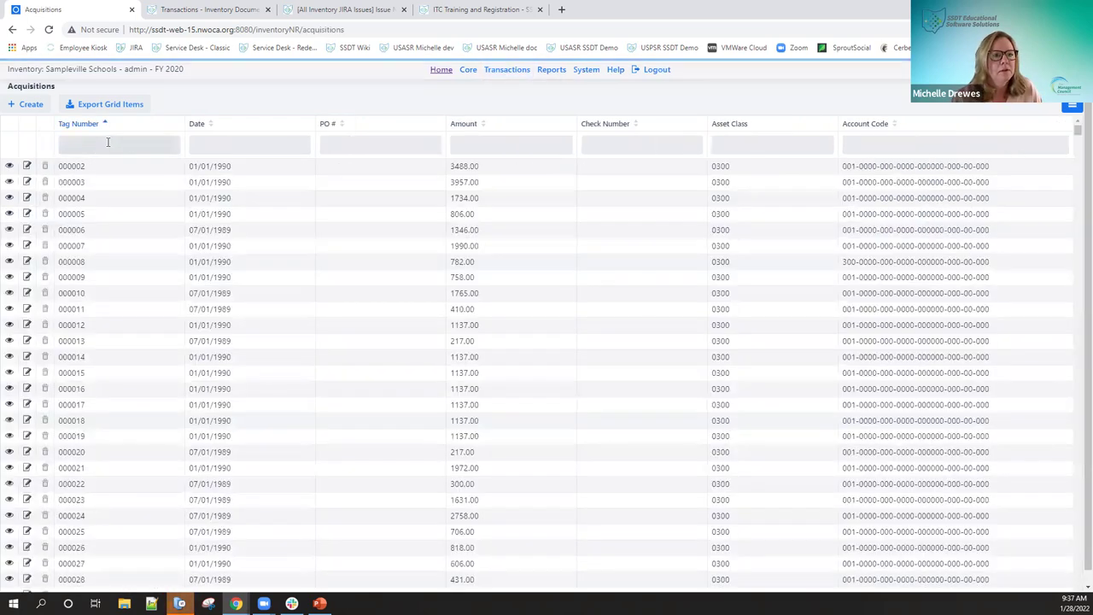
left_click(108, 141)
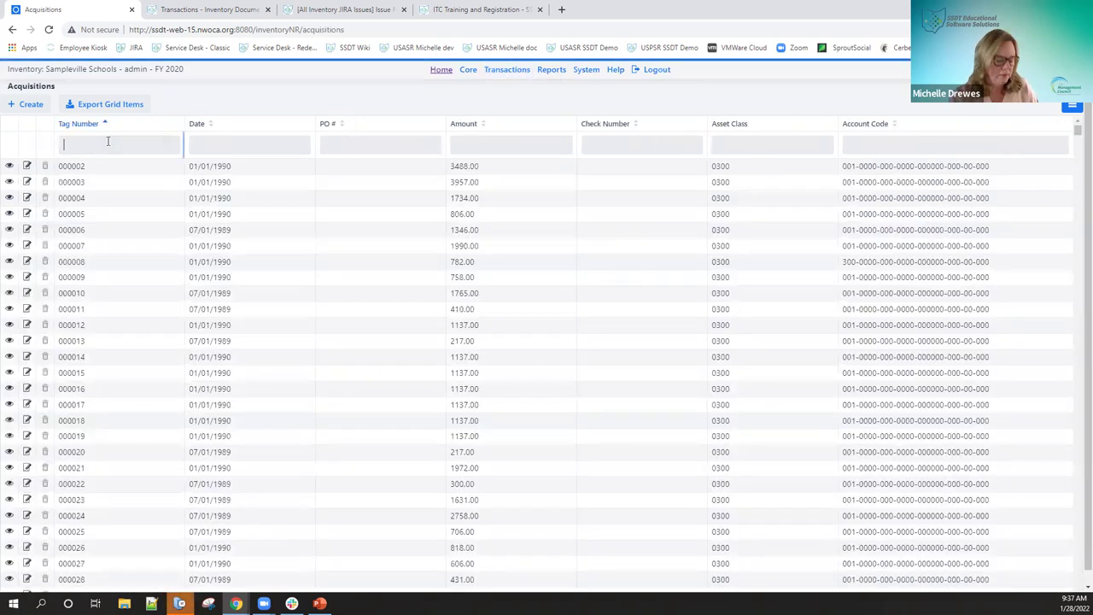
type("191200")
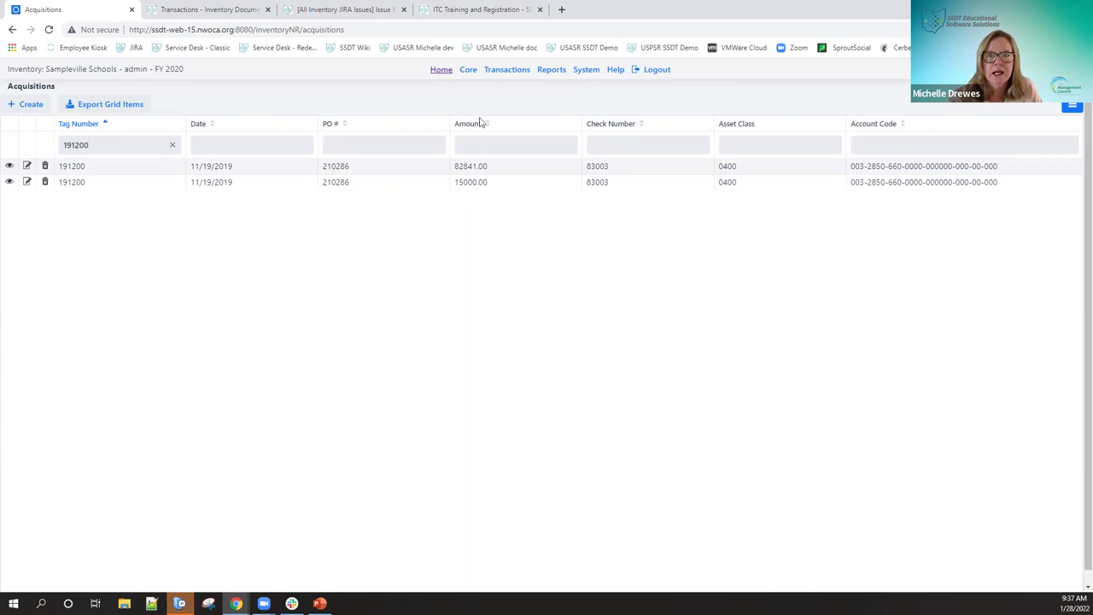
- Open the Pending Items transactions and bring up the Pull From USAS starting date prompt
left_click(506, 69)
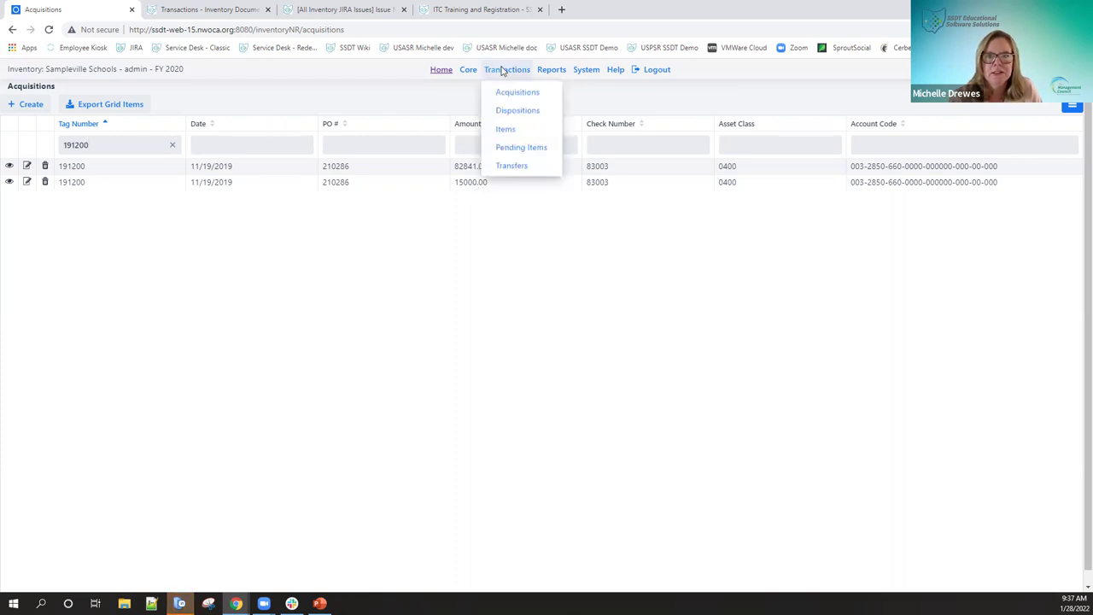
left_click(520, 149)
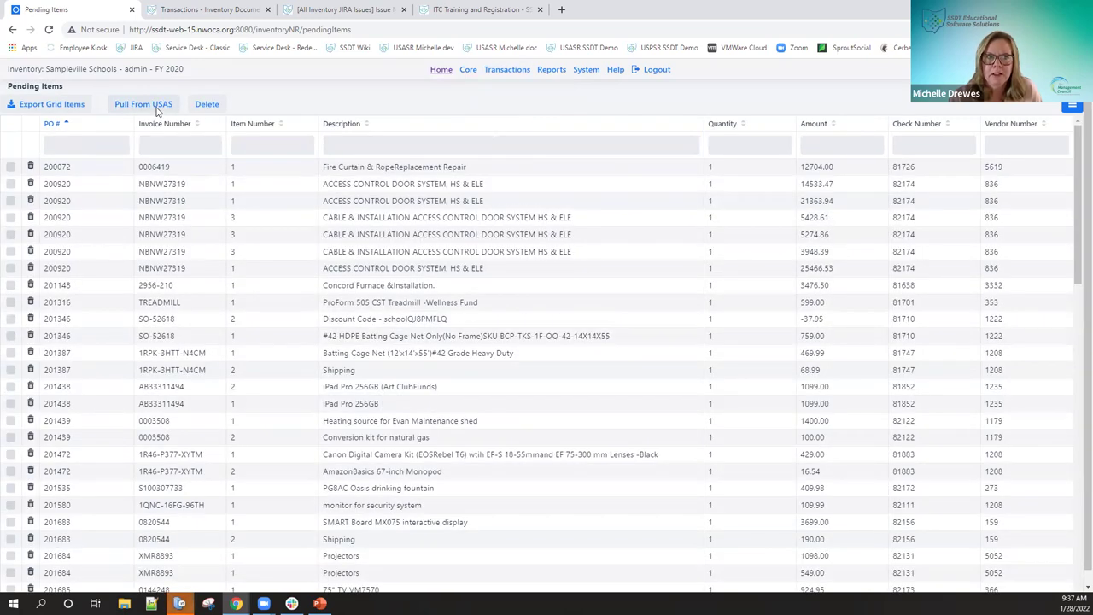
left_click(143, 104)
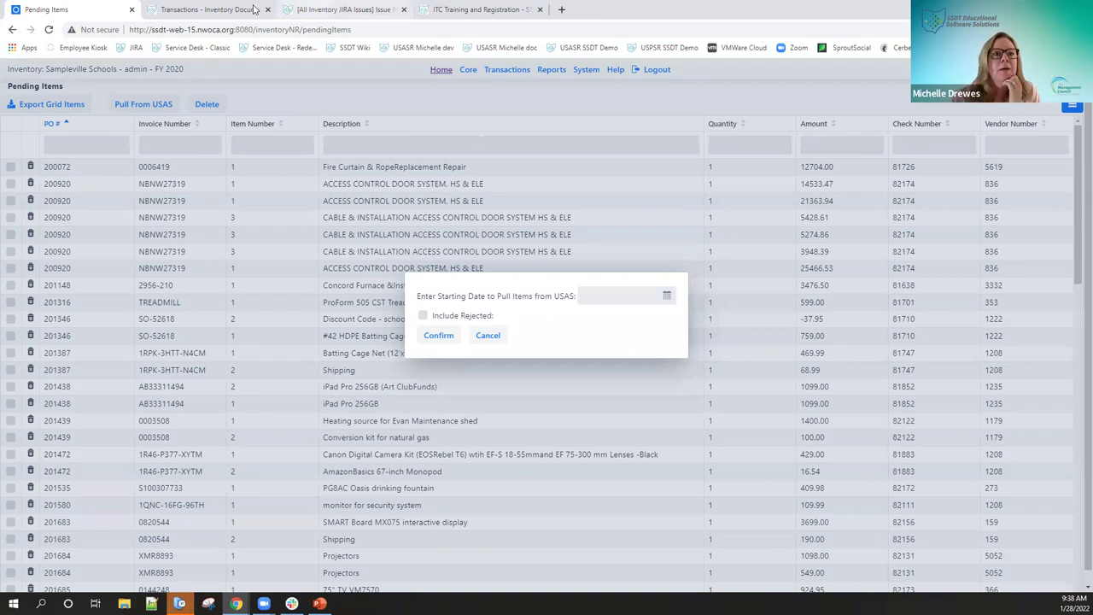
- Switch to the Inventory Documentation wiki and read the Pending Items page's Pull Items From USAS instructions, highlighting "marked for inventory"
left_click(221, 10)
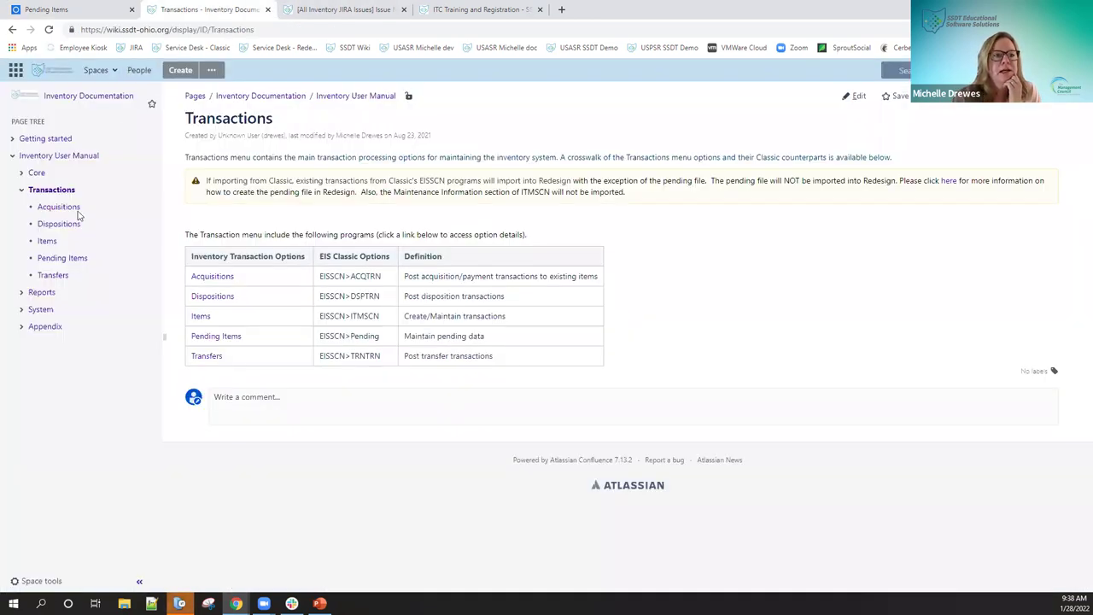
left_click(79, 261)
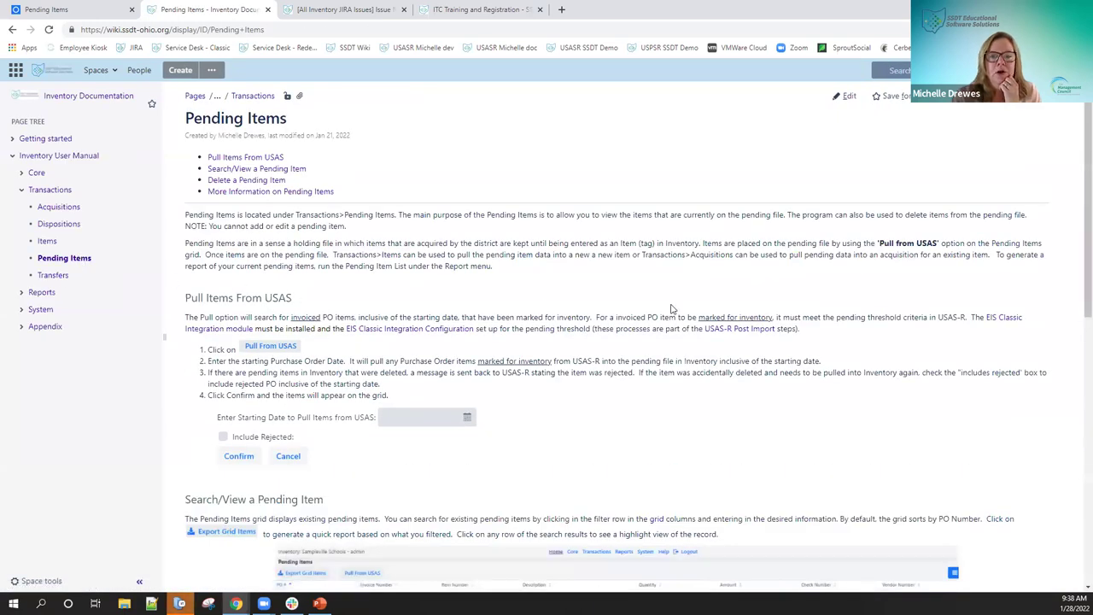
scroll(613, 310, "down", 2)
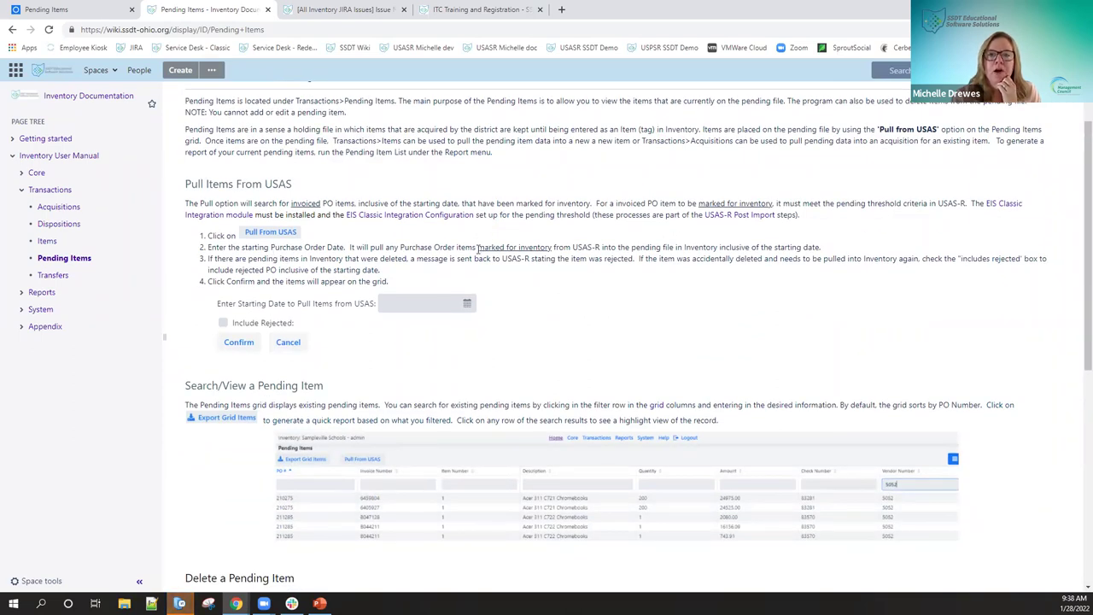
left_click_drag(476, 248, 552, 248)
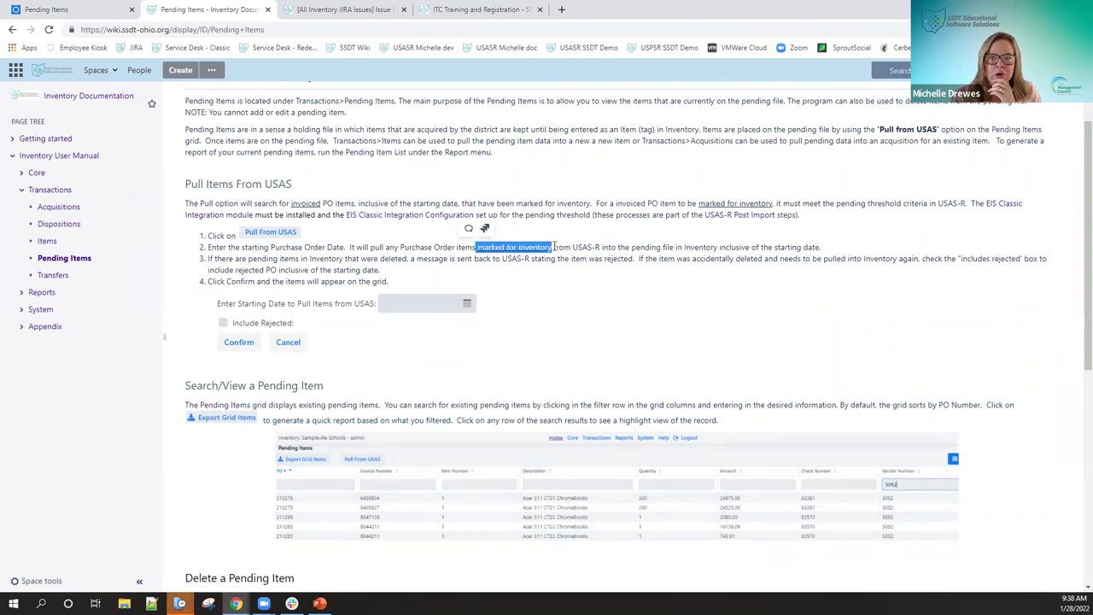
left_click(625, 202)
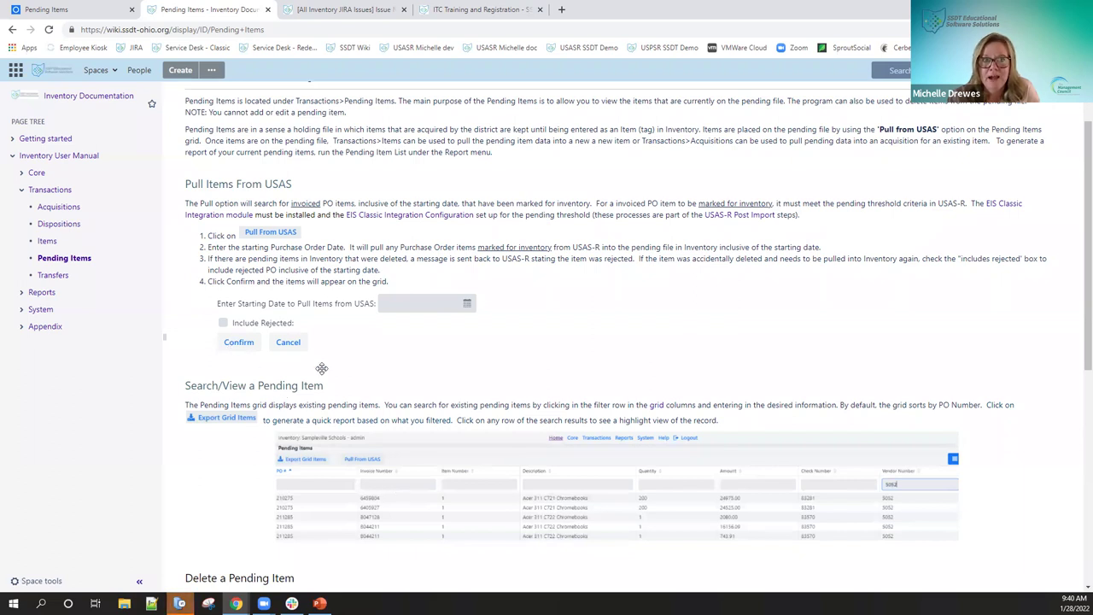
- Return to the Inventory application's Pending Items page and cancel the pull from USAS
left_click(100, 9)
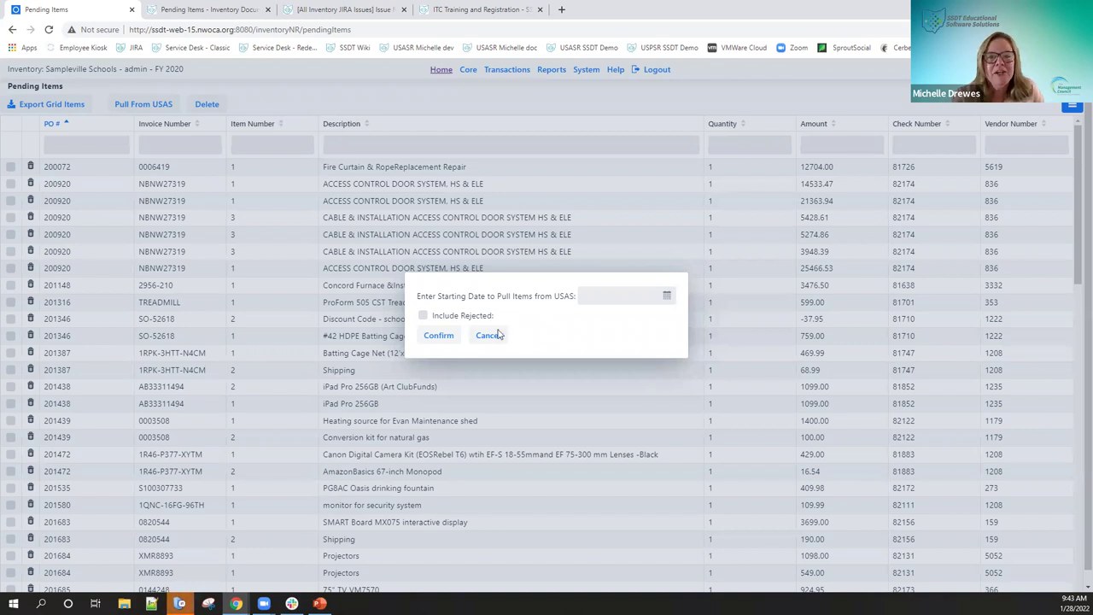
left_click(488, 337)
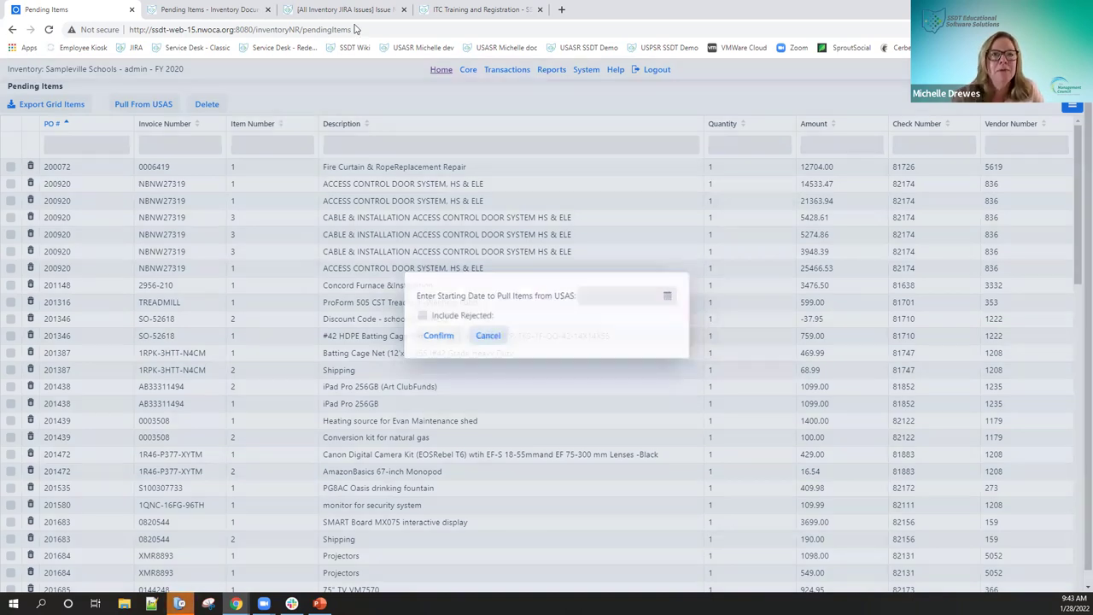
- Switch back to the wiki's Pending Items page and read its delete and Pull from USAS notes, highlighting the USASR-4726 reference
left_click(340, 9)
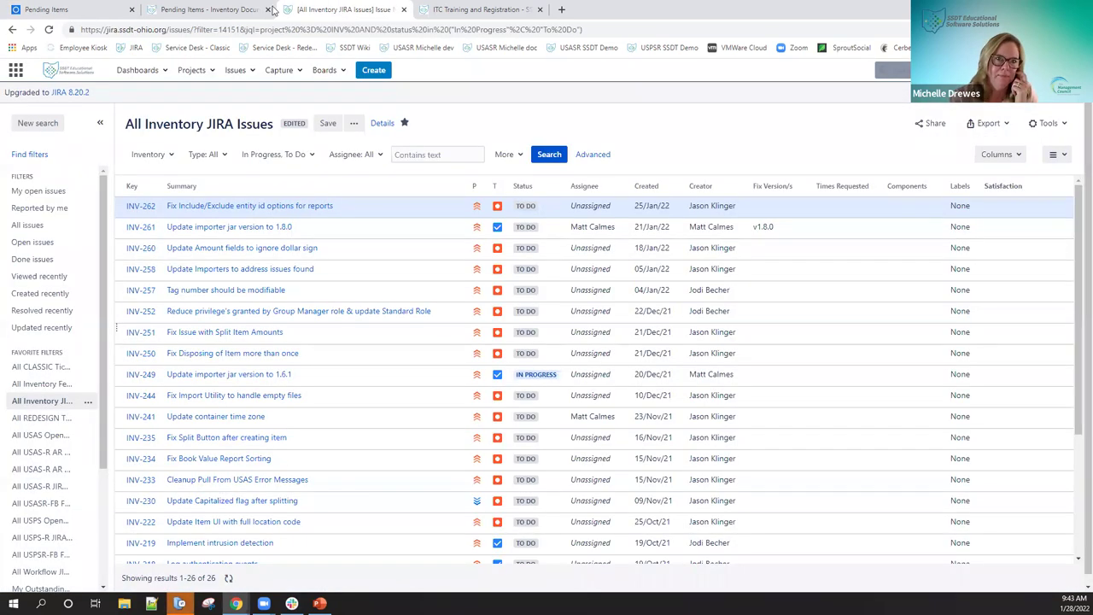
left_click(229, 10)
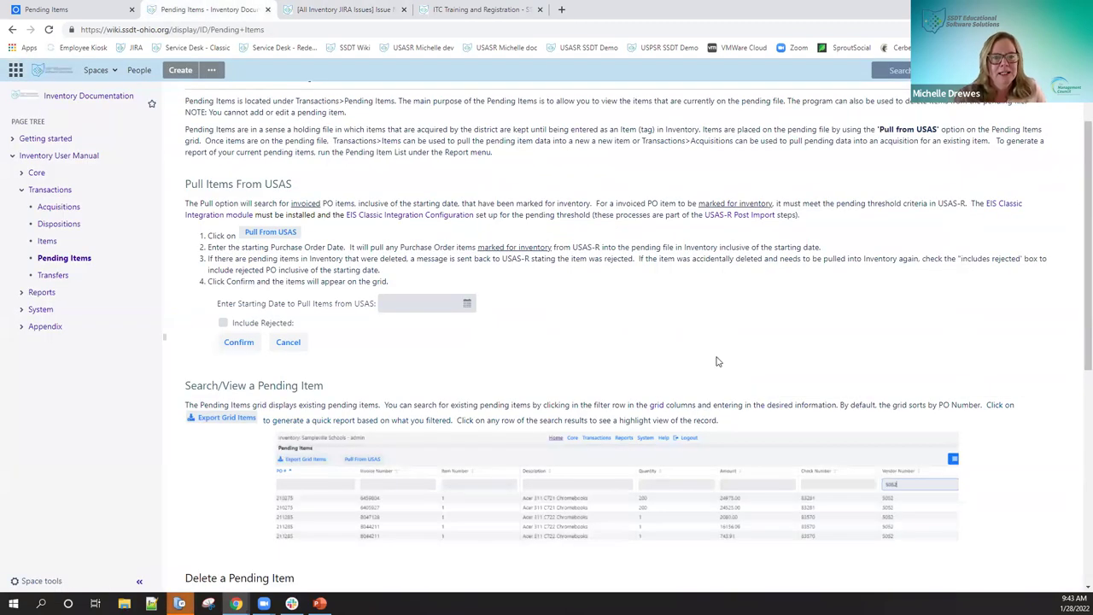
scroll(717, 362, "down", 1)
scroll(717, 361, "down", 2)
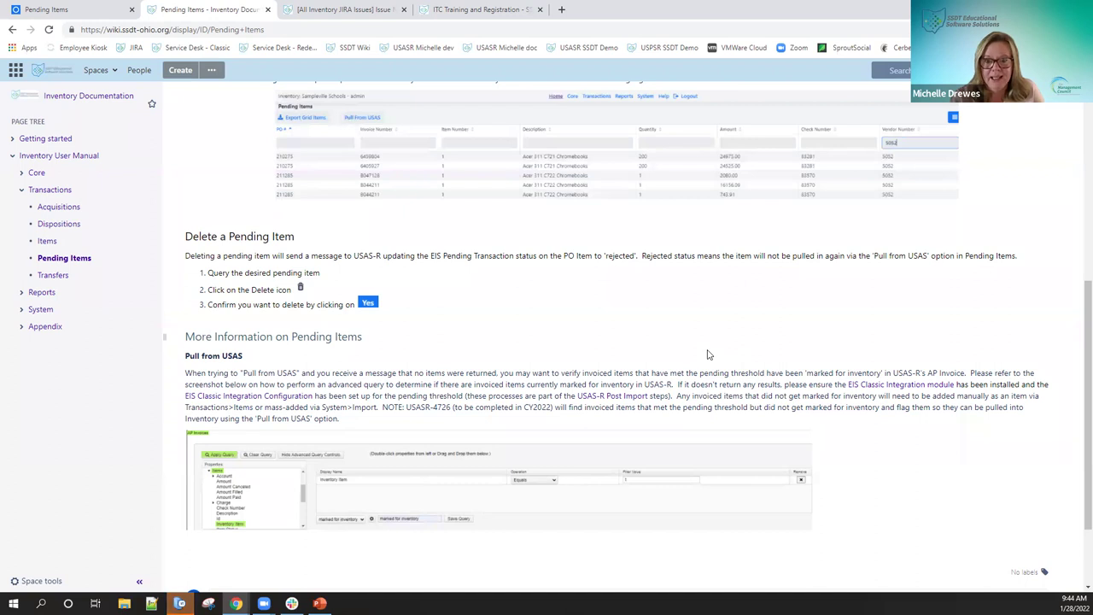
scroll(708, 354, "down", 1)
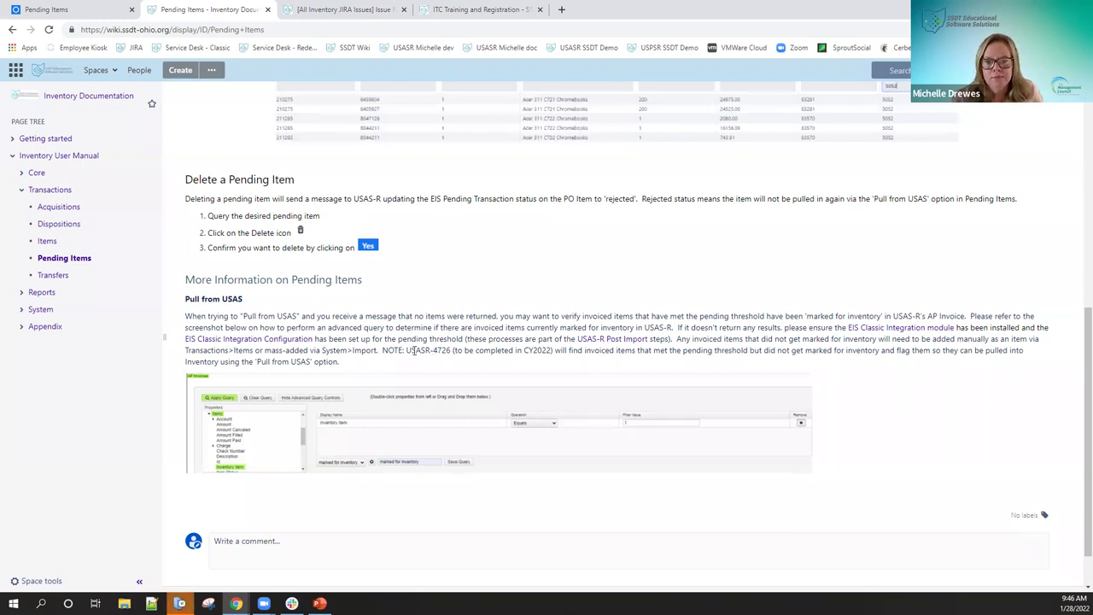
left_click_drag(410, 350, 451, 350)
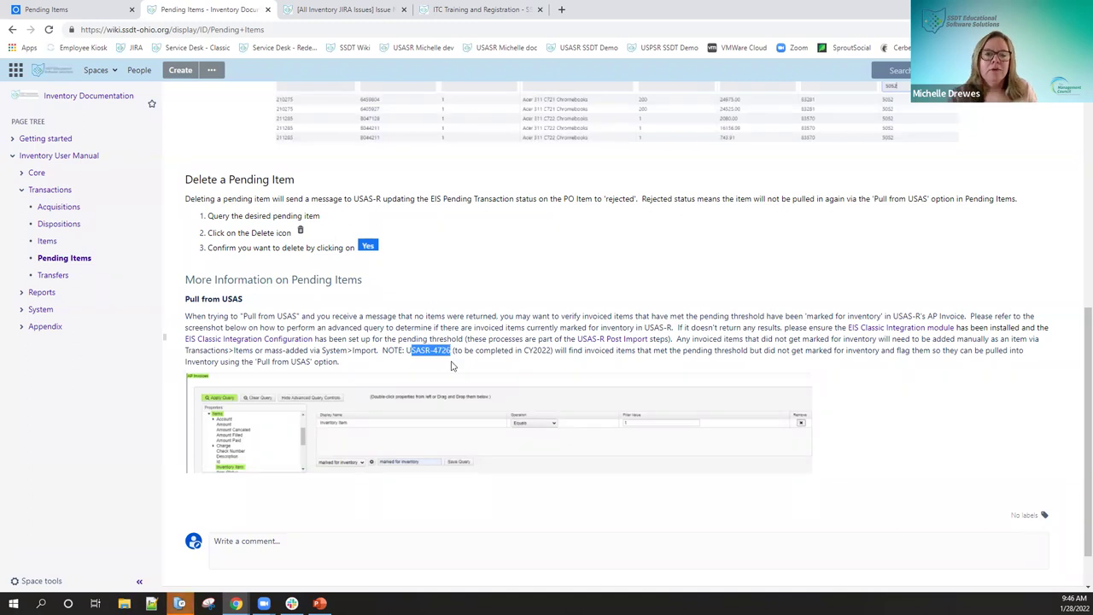
- Review the wiki's notes on deleting and pulling pending items, and switch back to the Inventory application's Pending Items grid
left_click(391, 351)
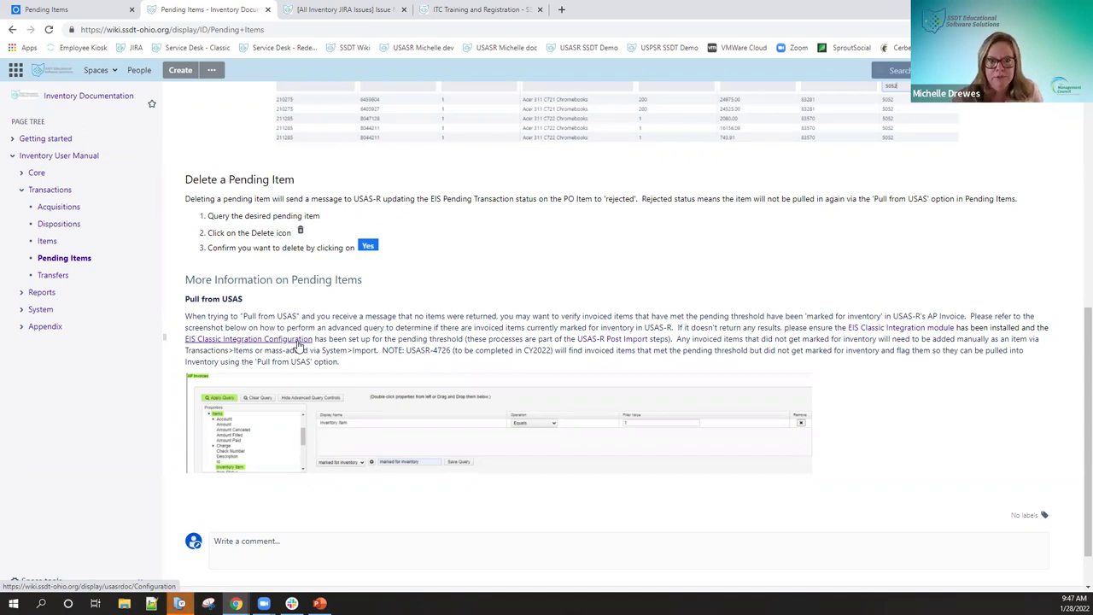
scroll(566, 327, "up", 2)
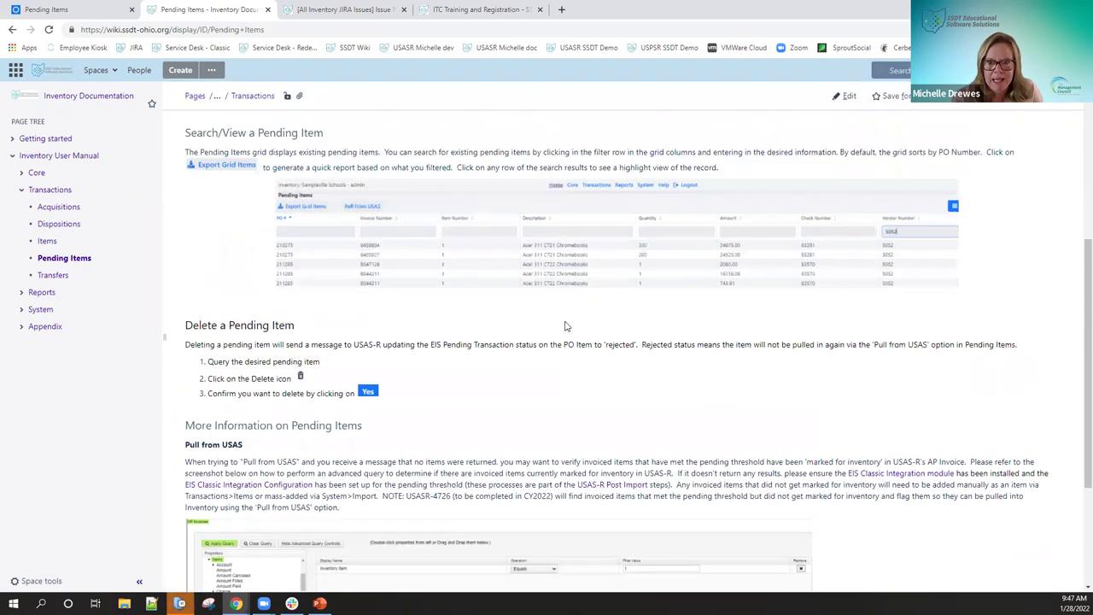
scroll(565, 327, "up", 2)
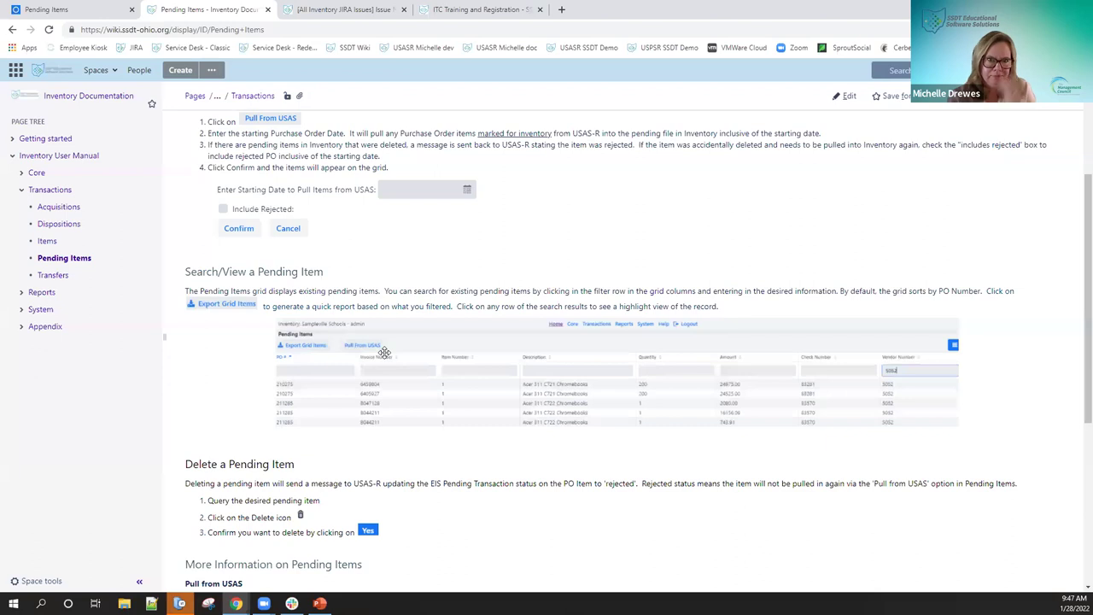
left_click(69, 10)
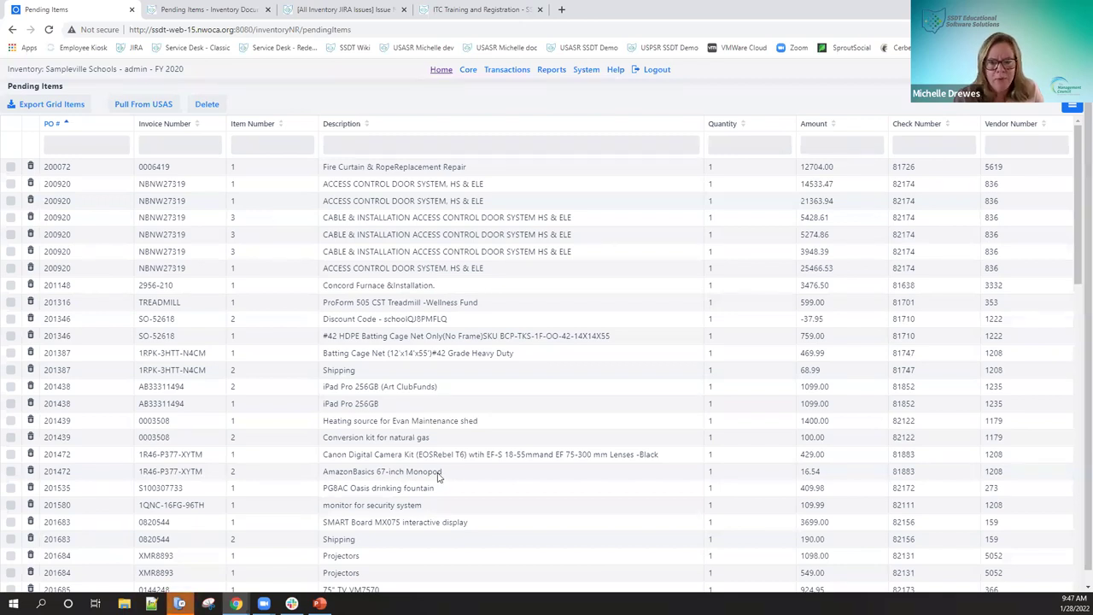
- Select the AmazonBasics 67-inch Monopod pending item as a deletion example and clear the selection without deleting it
left_click(10, 471)
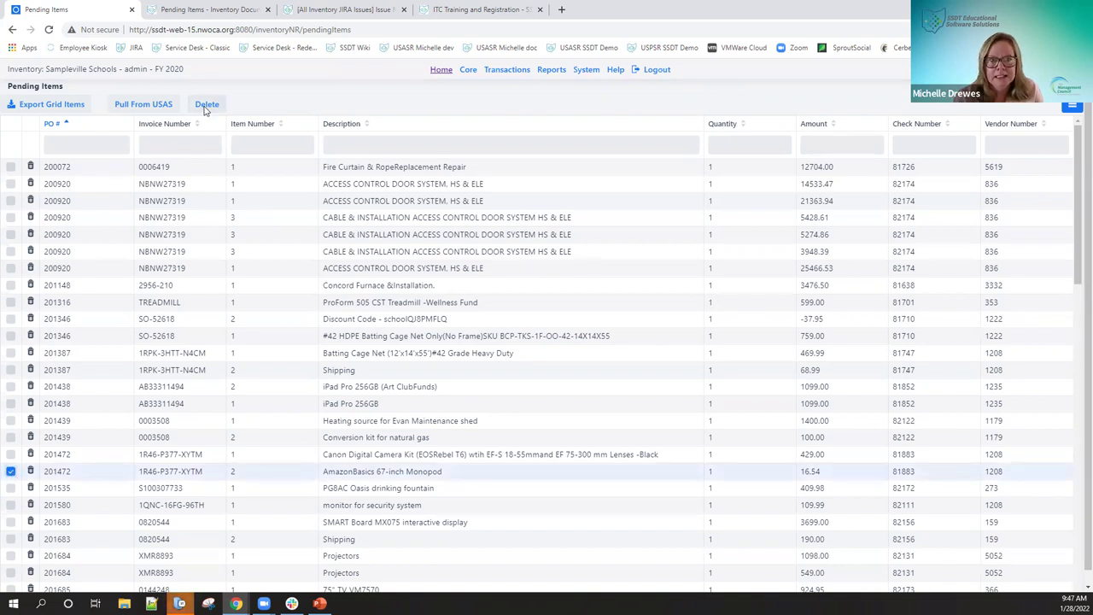
left_click(10, 471)
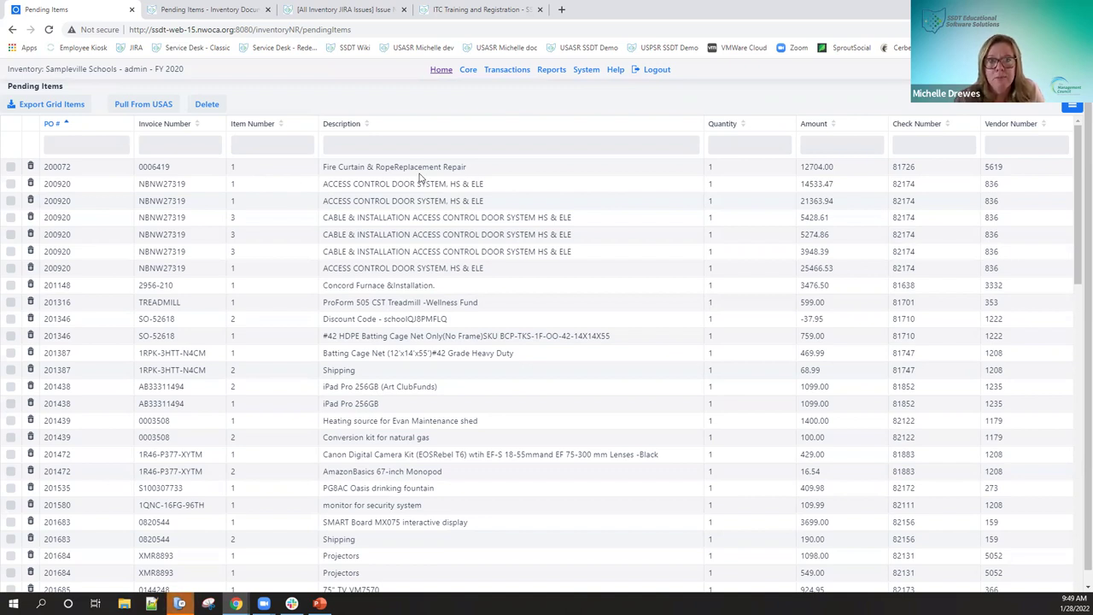
left_click(337, 145)
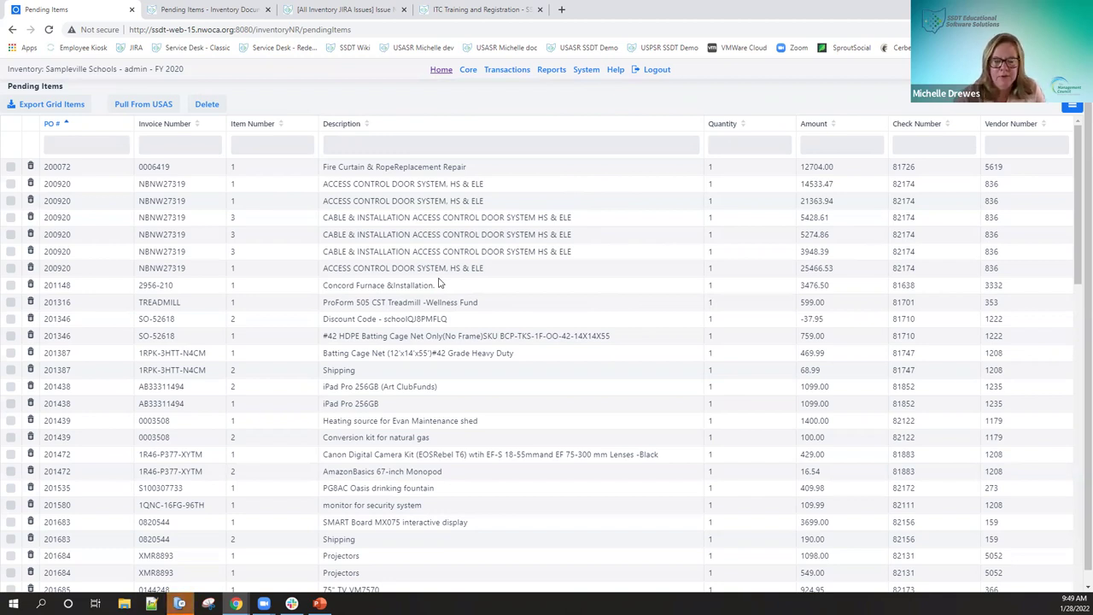
- Open the Items transactions and start a new item with tag number 191201, keeping the ACQUISITION type
left_click(501, 73)
left_click(506, 129)
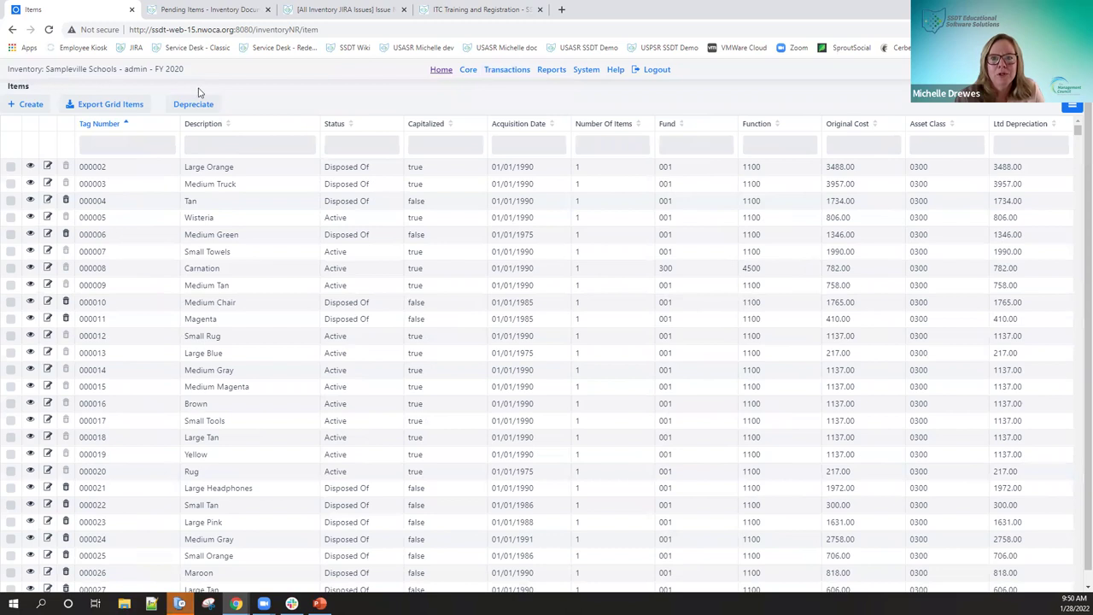
left_click(34, 106)
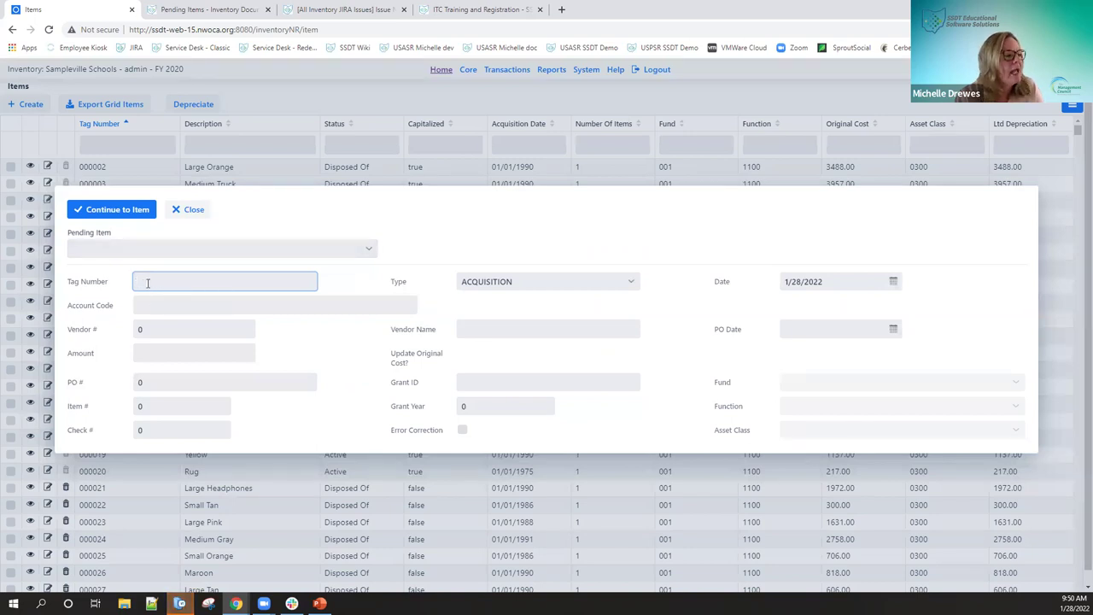
type("19201")
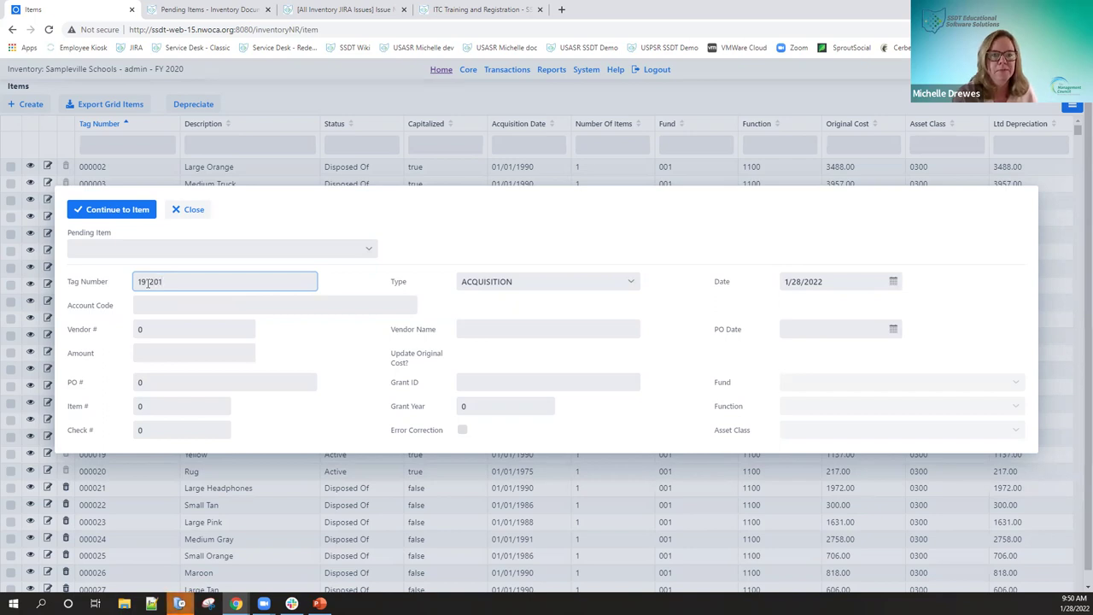
key("Tab")
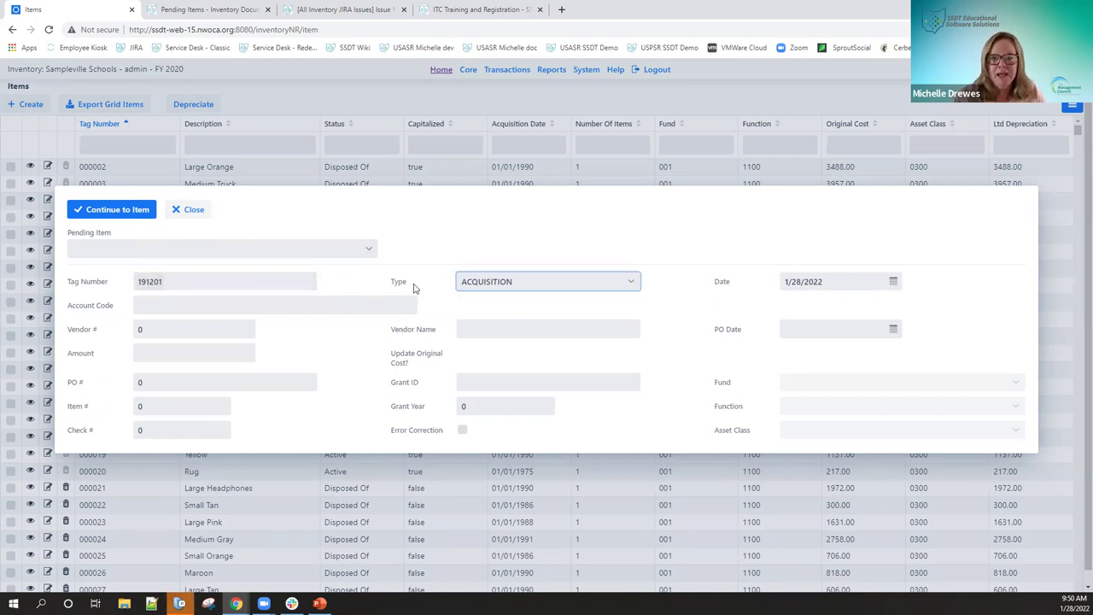
- Set the new item's acquisition transaction date to 1/28/2020
left_click(829, 281)
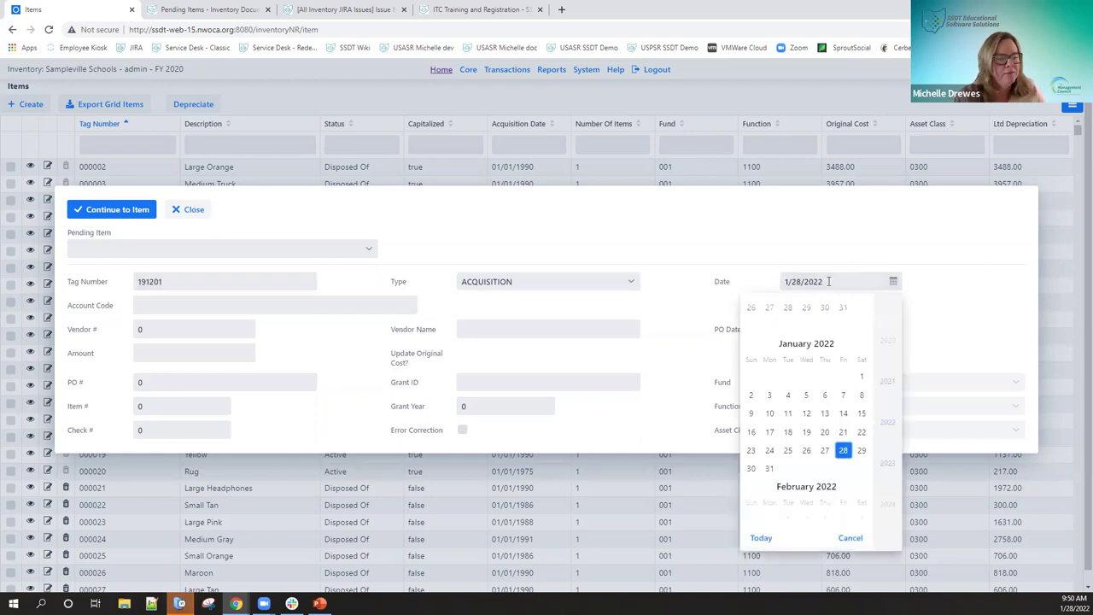
key("BackSpace")
key("BackSpace")
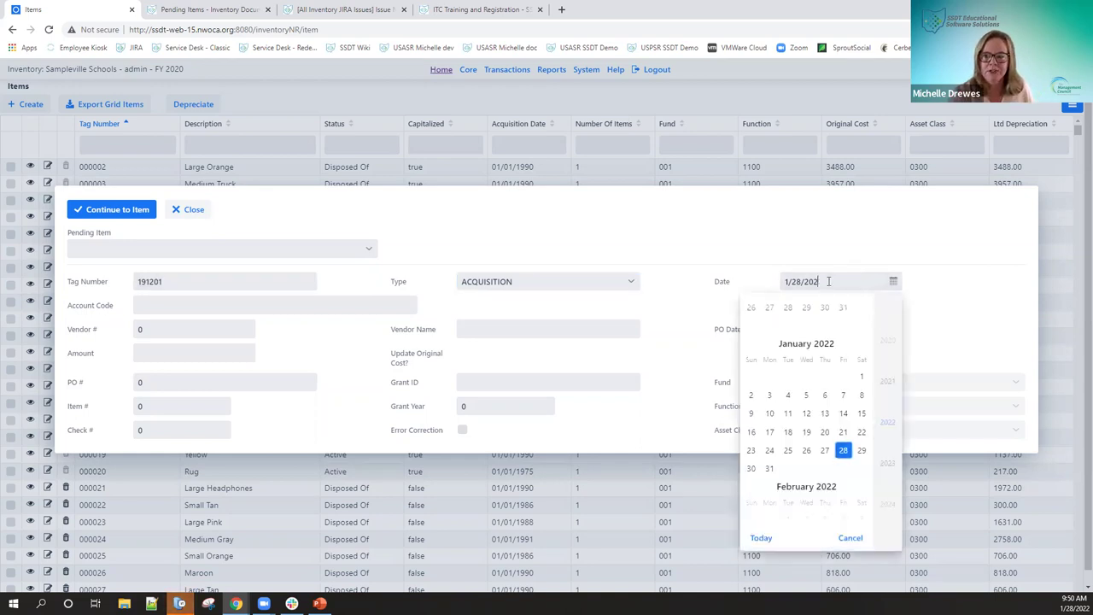
type("19")
key("BackSpace")
key("BackSpace")
type("20")
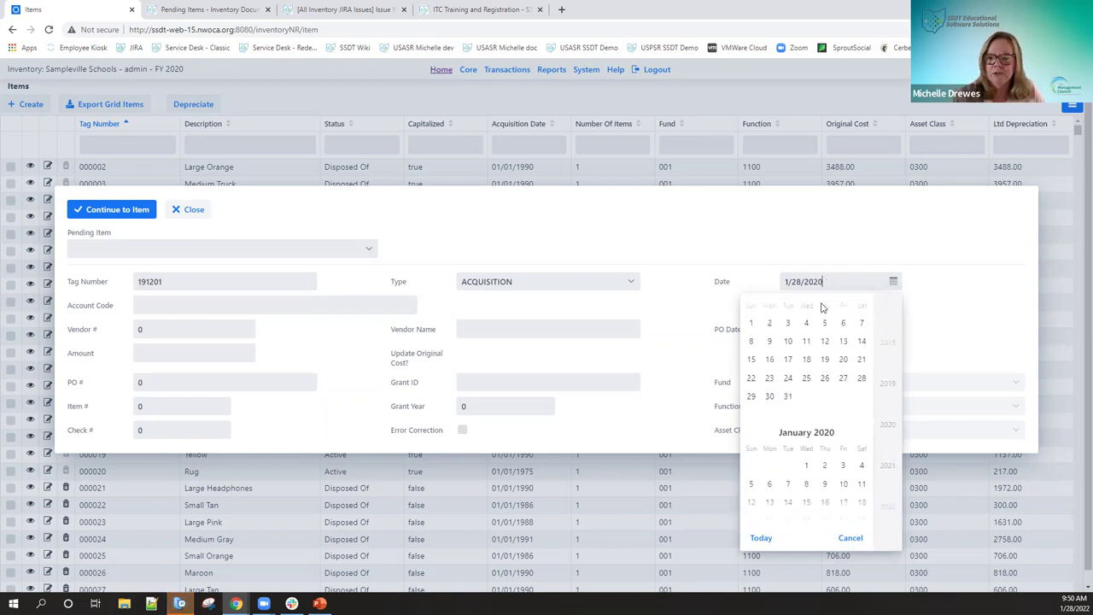
left_click(816, 427)
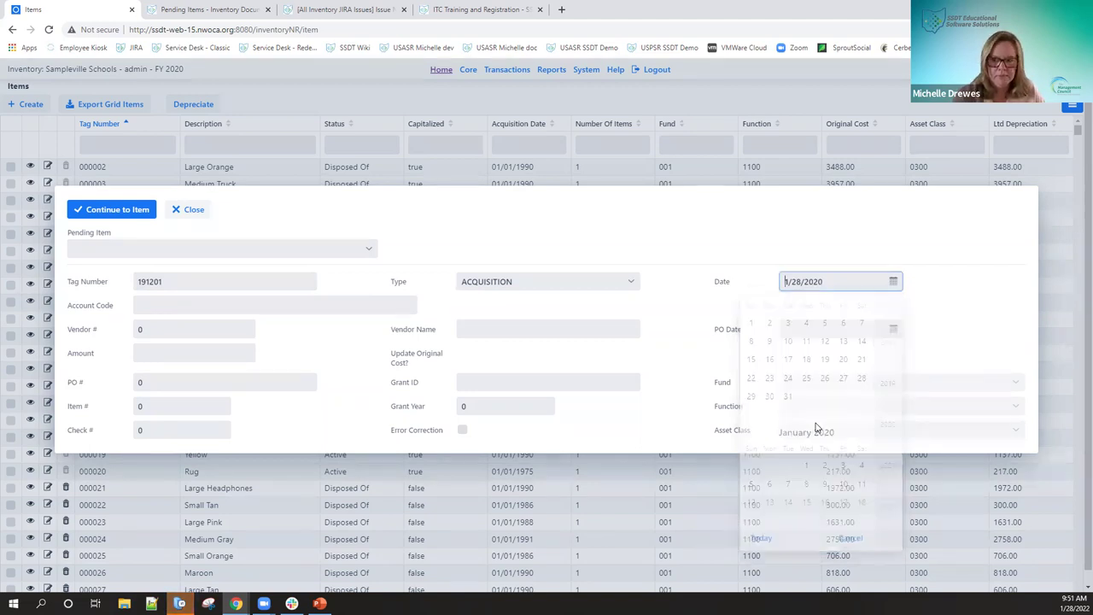
- Set the acquisition's vendor number to 366 and amount to 1234.25, leaving the account code and PO date blank
left_click(241, 305)
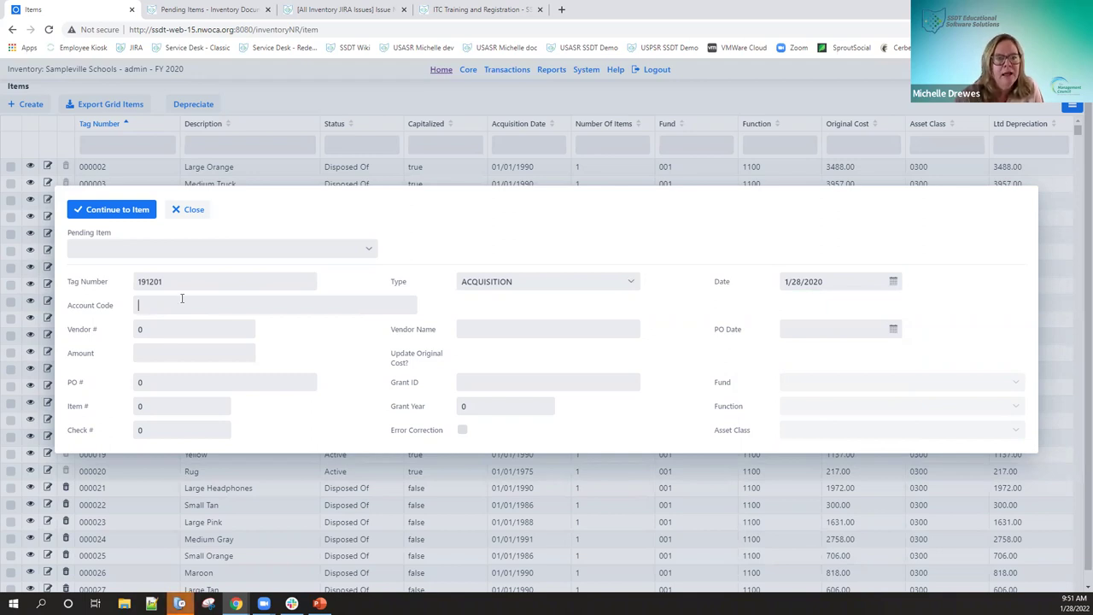
double_click(154, 333)
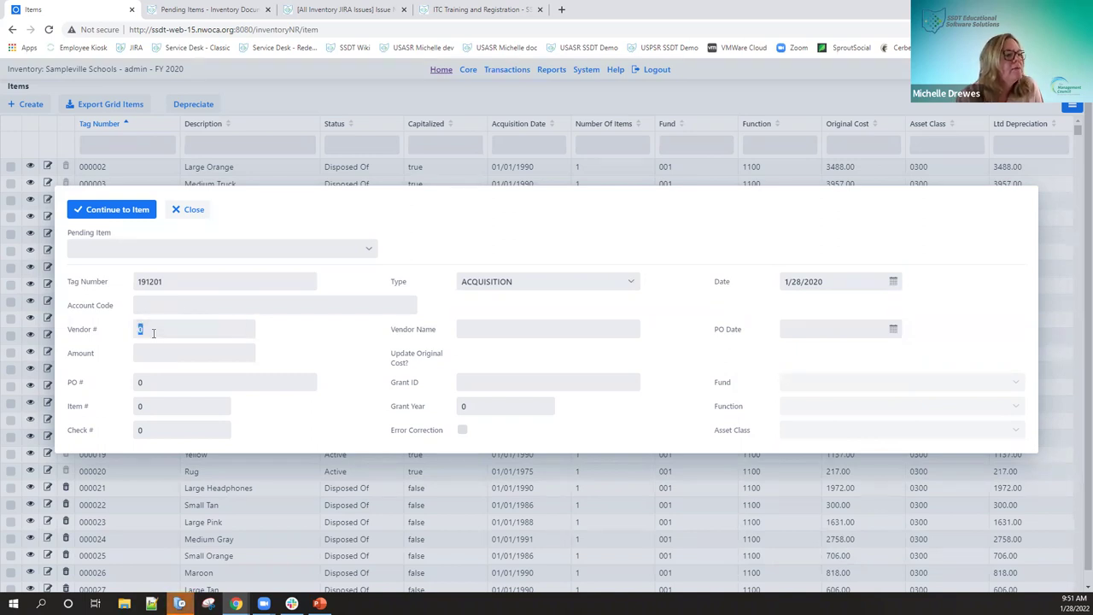
type("366")
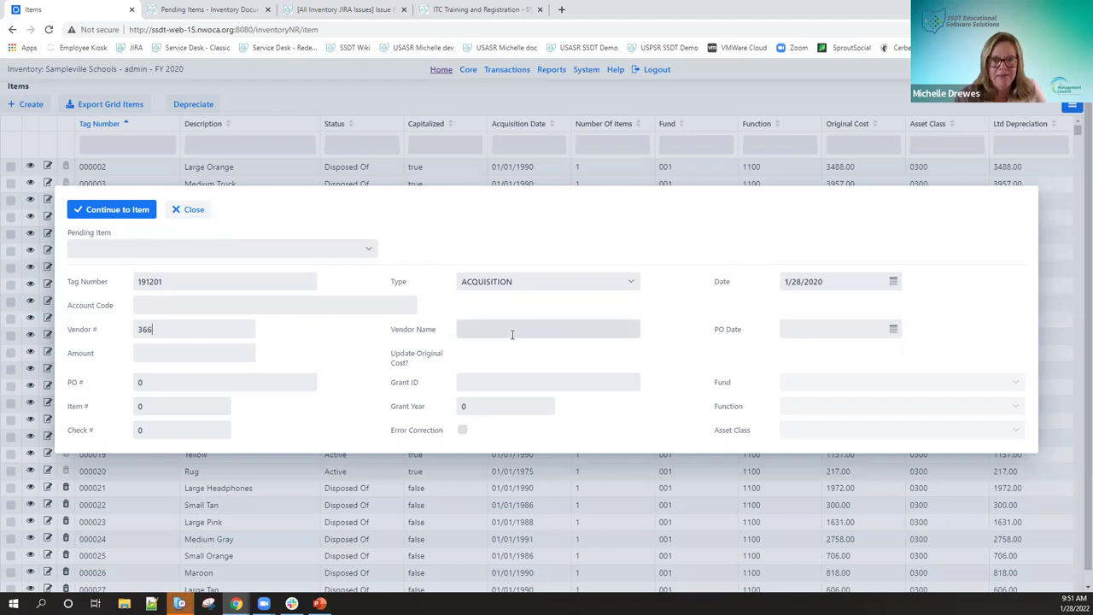
left_click(794, 329)
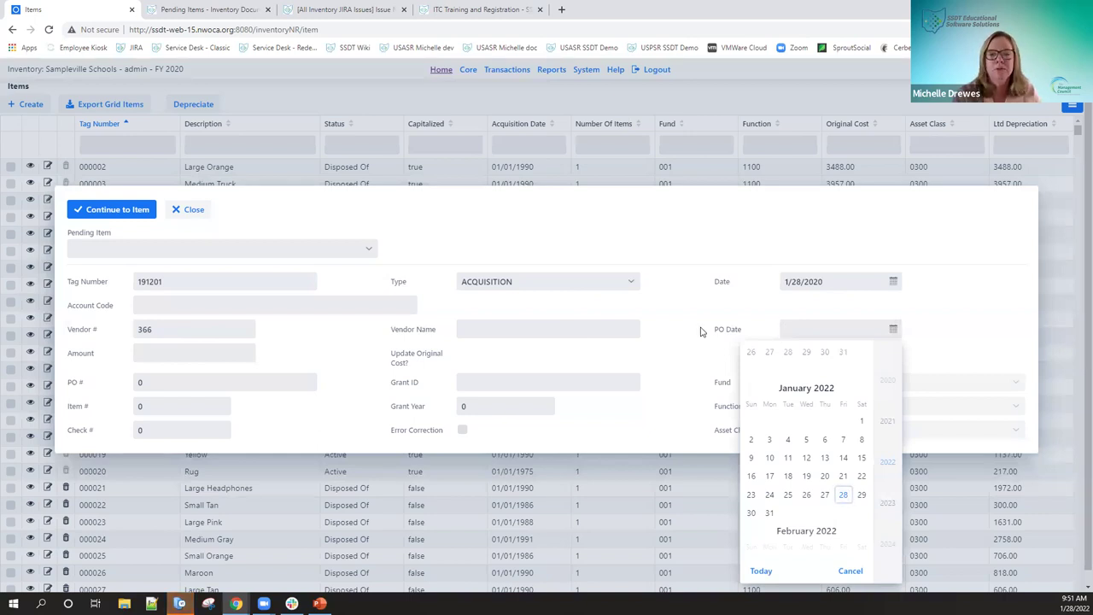
left_click(165, 357)
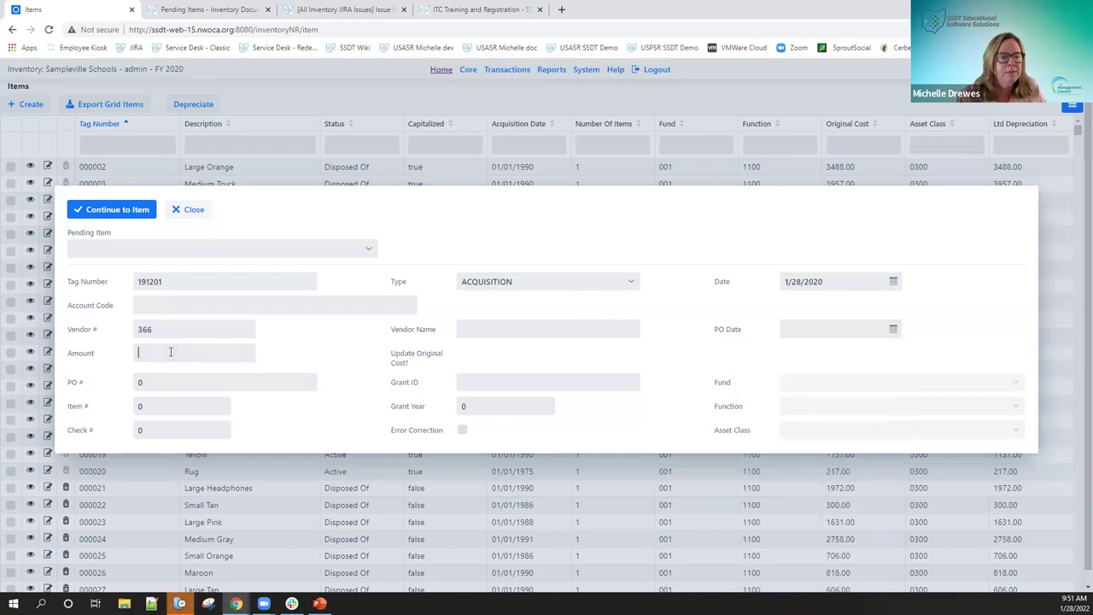
type("1234.25")
key("Tab")
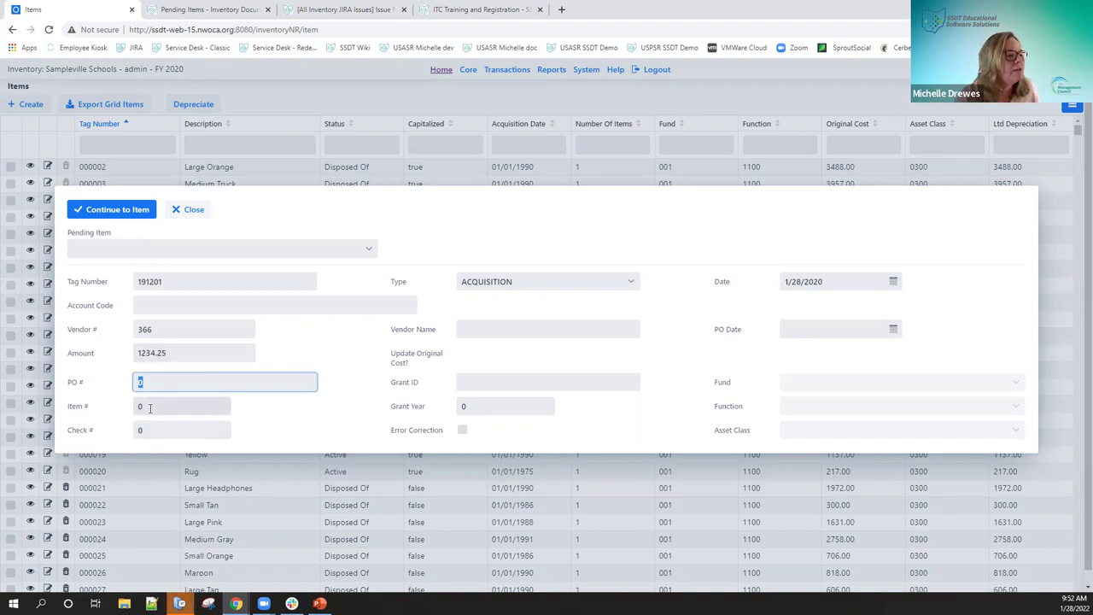
- Enter the purchase order number and set the item number to 1, leaving the grant and check fields unchanged
type("210685")
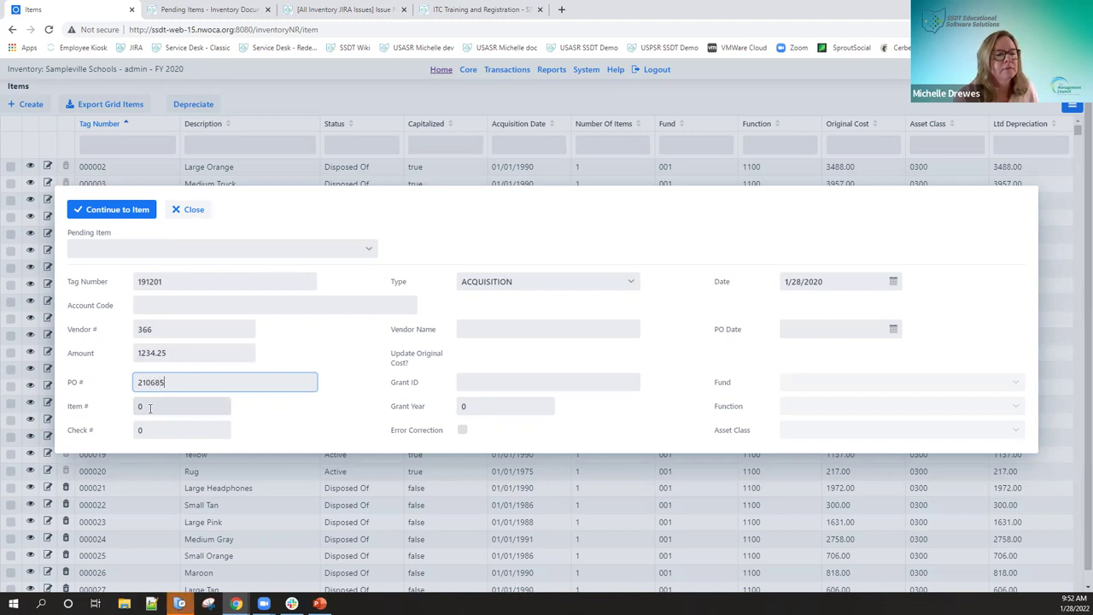
key("Tab")
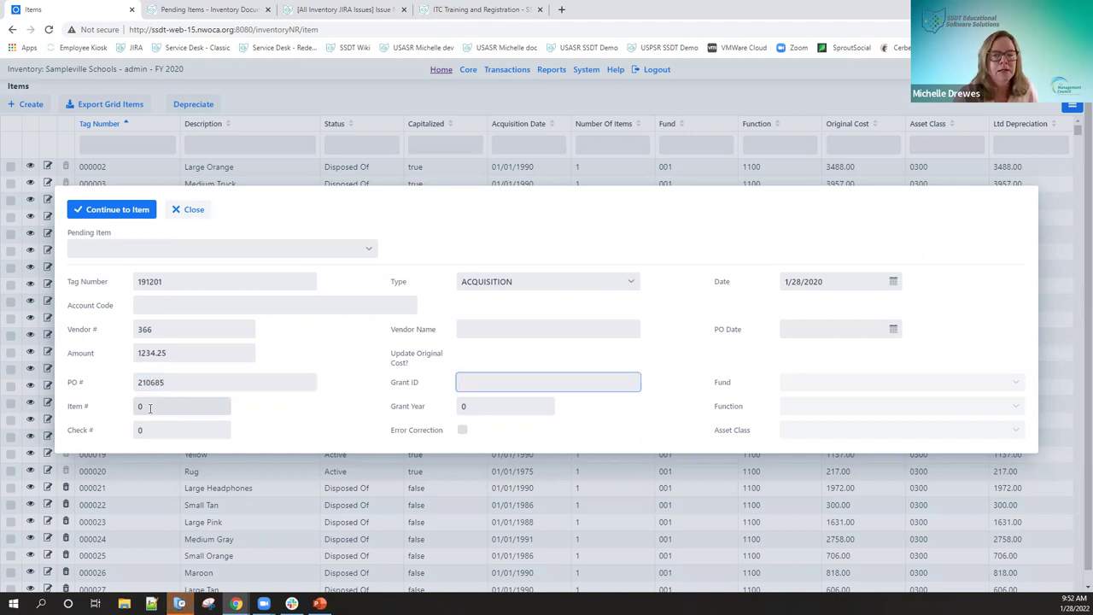
left_click(150, 409)
type("1")
key("Tab")
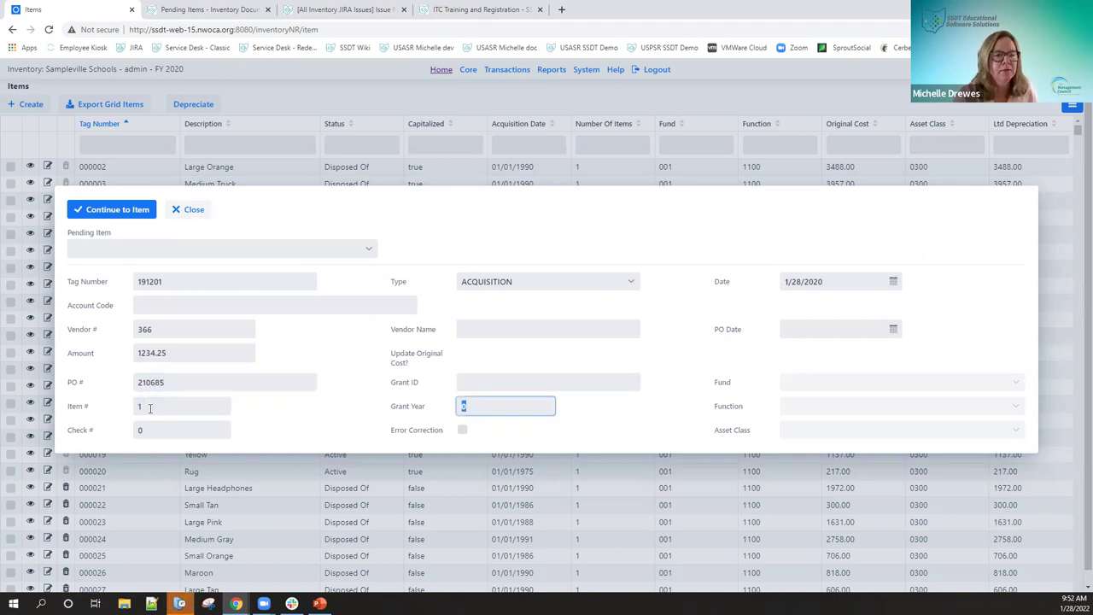
key("Tab")
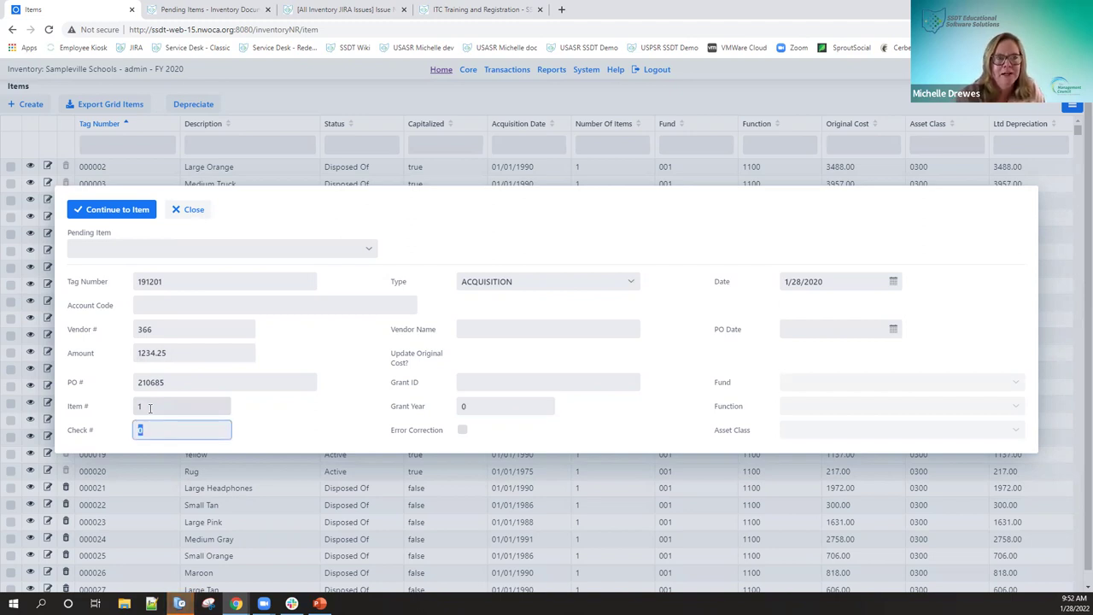
- Continue to the full item record and set its category code to AGRI - OFFICE EQUIPMENT
left_click(125, 210)
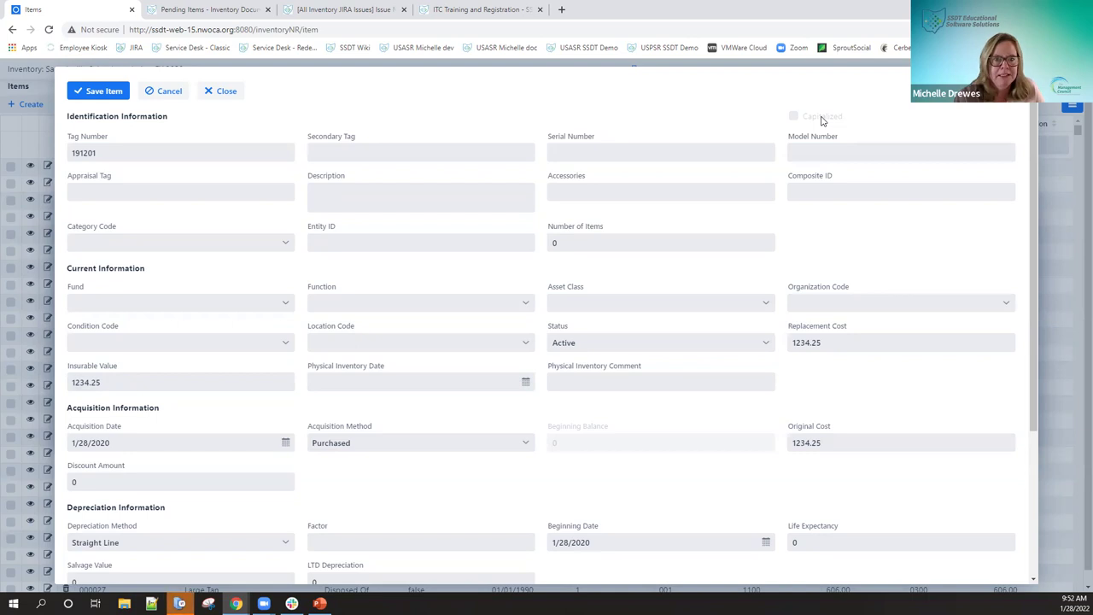
left_click(285, 248)
left_click(270, 266)
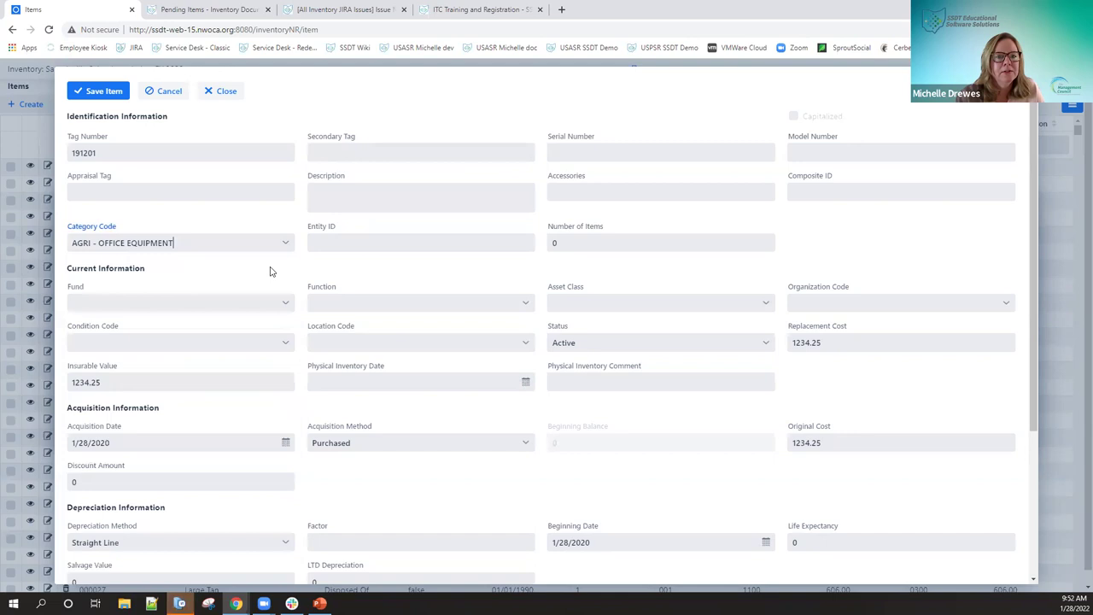
- Set the item's fund to 001 GENERAL, function to 1100 INSTRUCTION and asset class to 0300 Furniture, Fixtures, and Equipment, and review the remaining sections
left_click(287, 305)
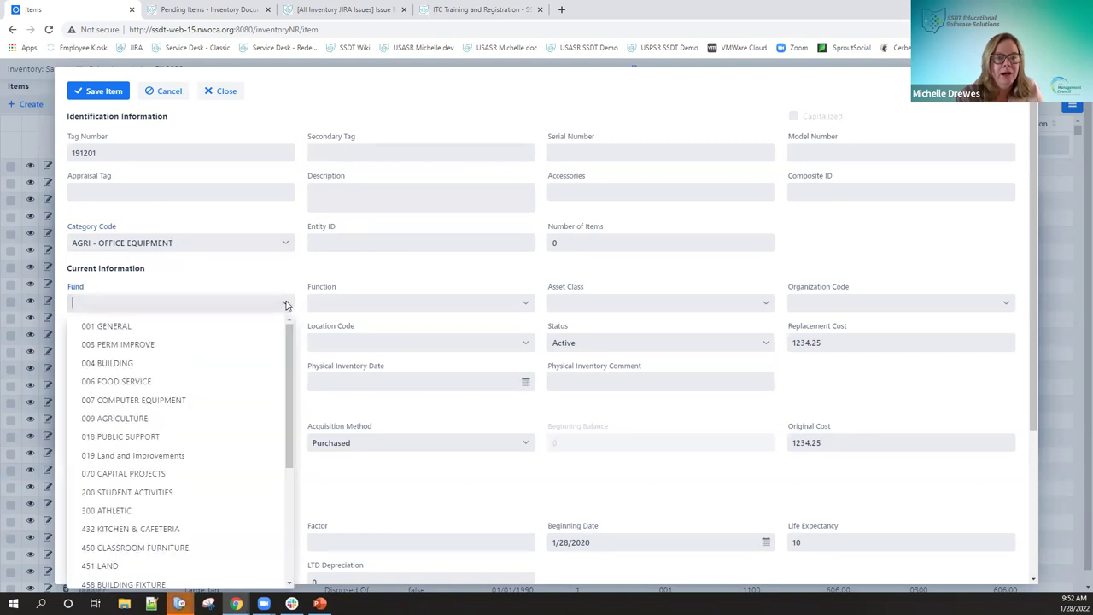
left_click(268, 330)
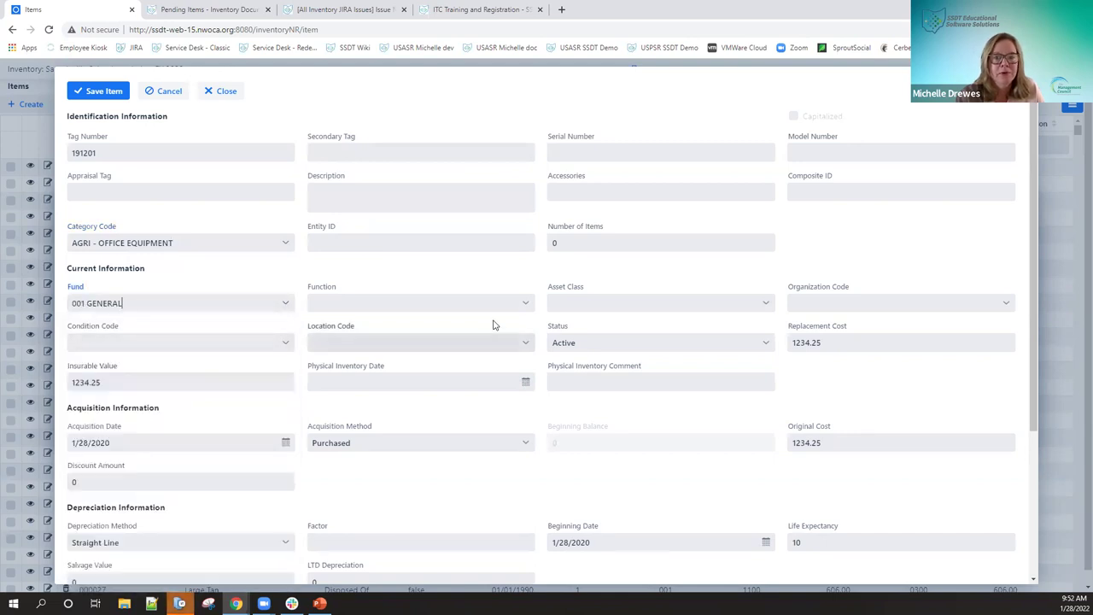
left_click(527, 303)
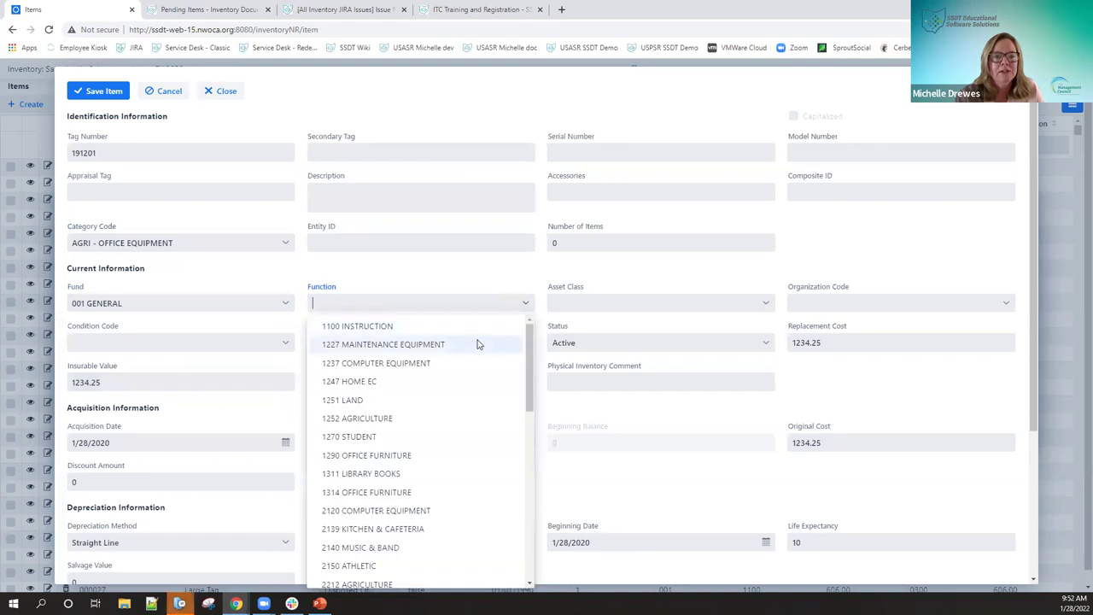
left_click(476, 327)
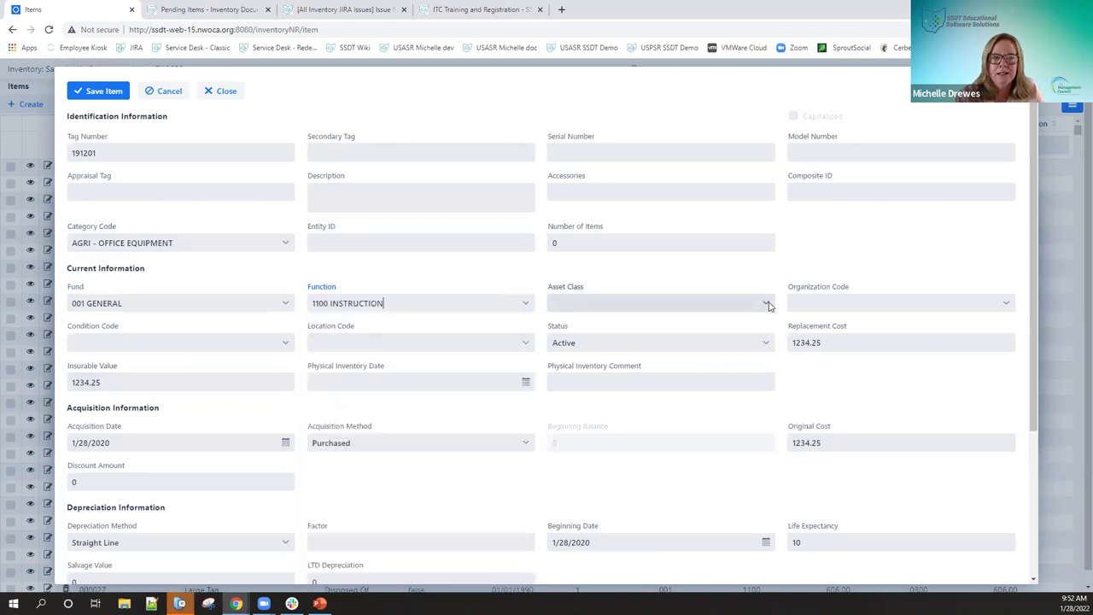
left_click(768, 306)
left_click(716, 364)
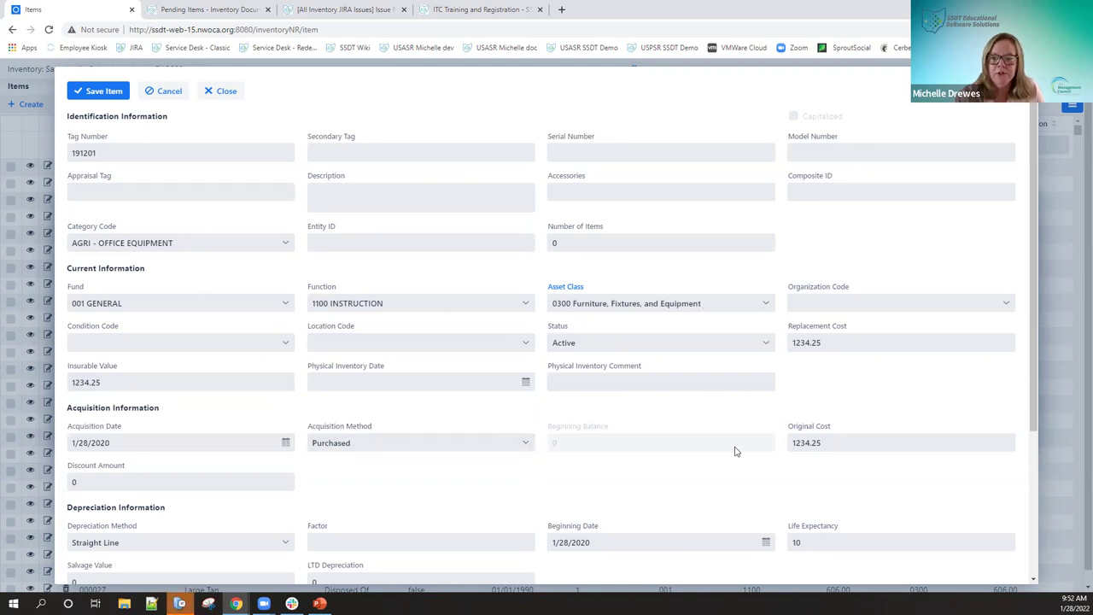
scroll(806, 448, "down", 1)
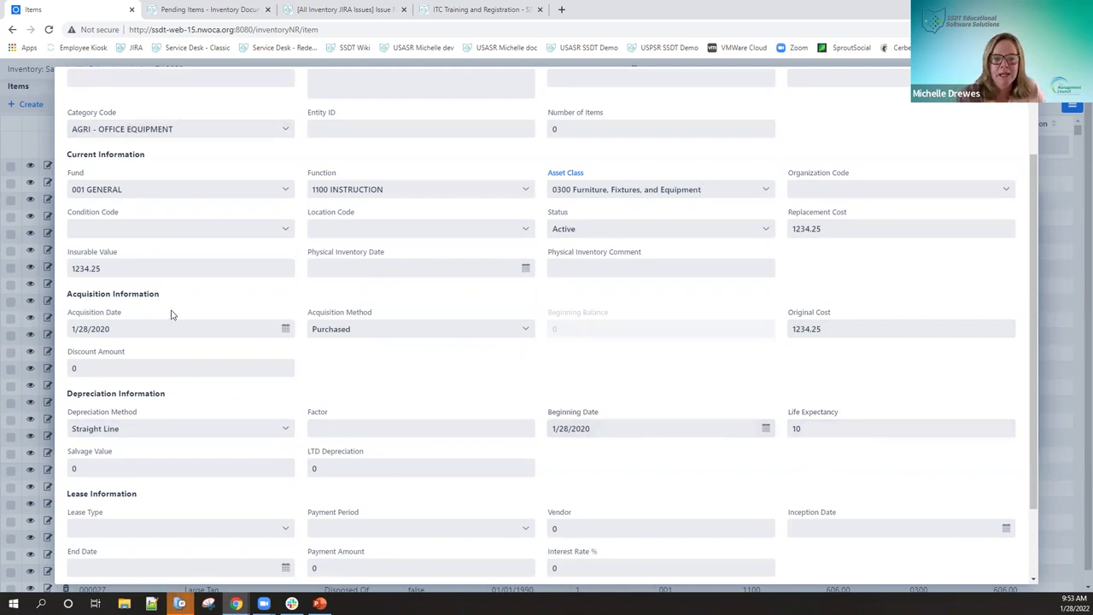
scroll(516, 353, "down", 1)
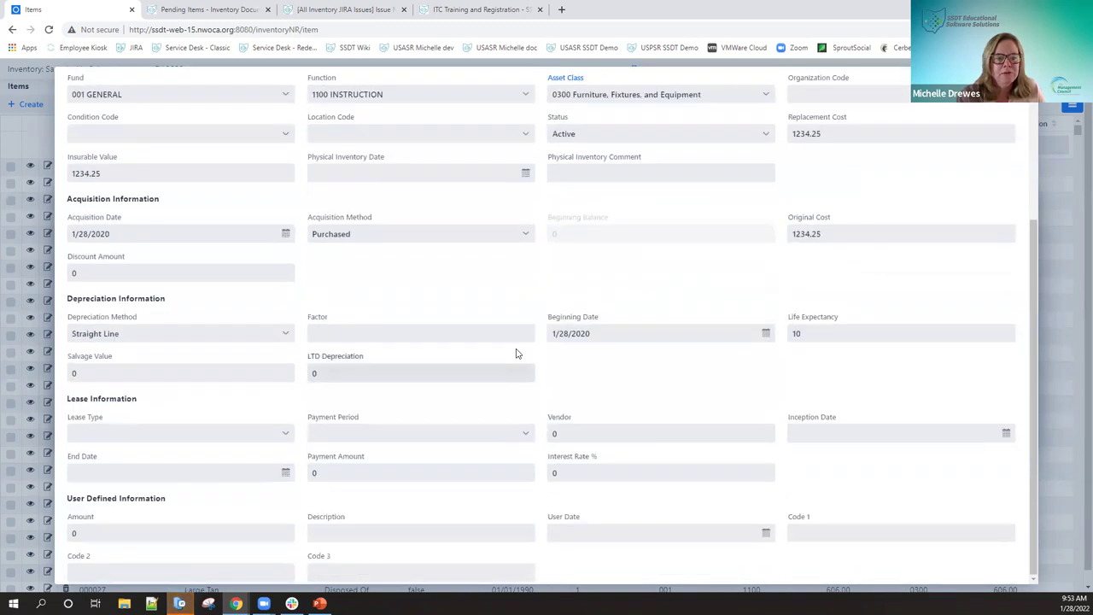
scroll(516, 352, "up", 3)
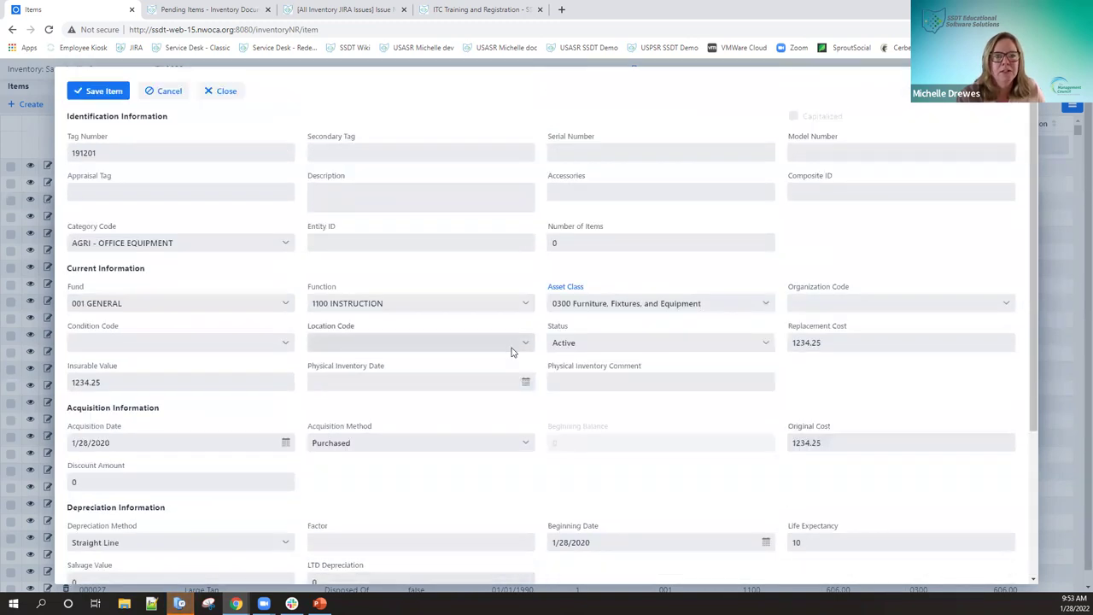
- Save and close the new item record, and find it in the items grid by tag number 191201
left_click(118, 92)
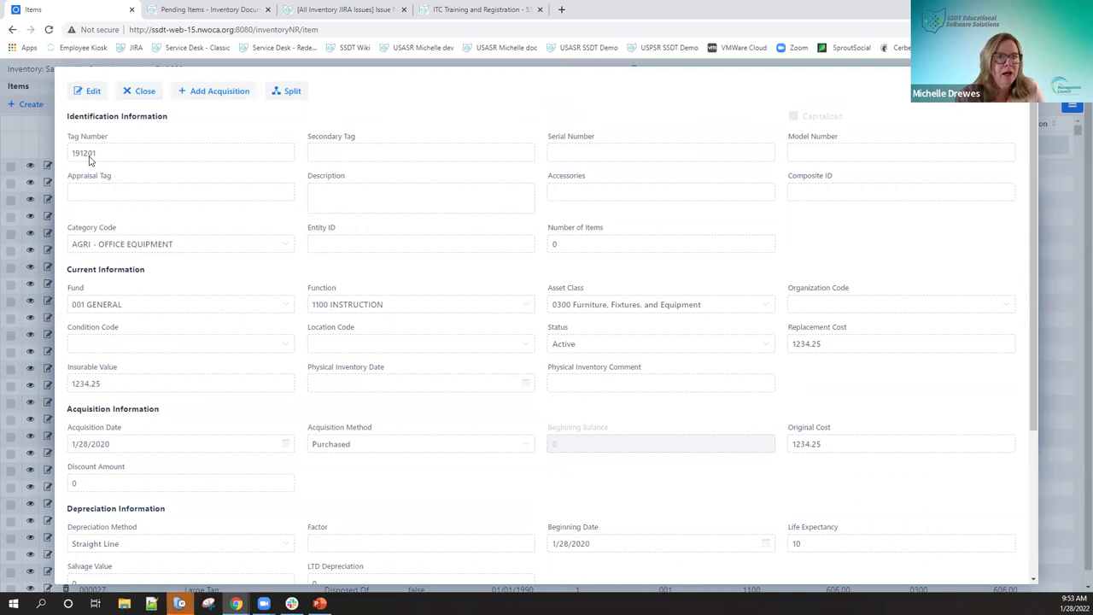
left_click(146, 92)
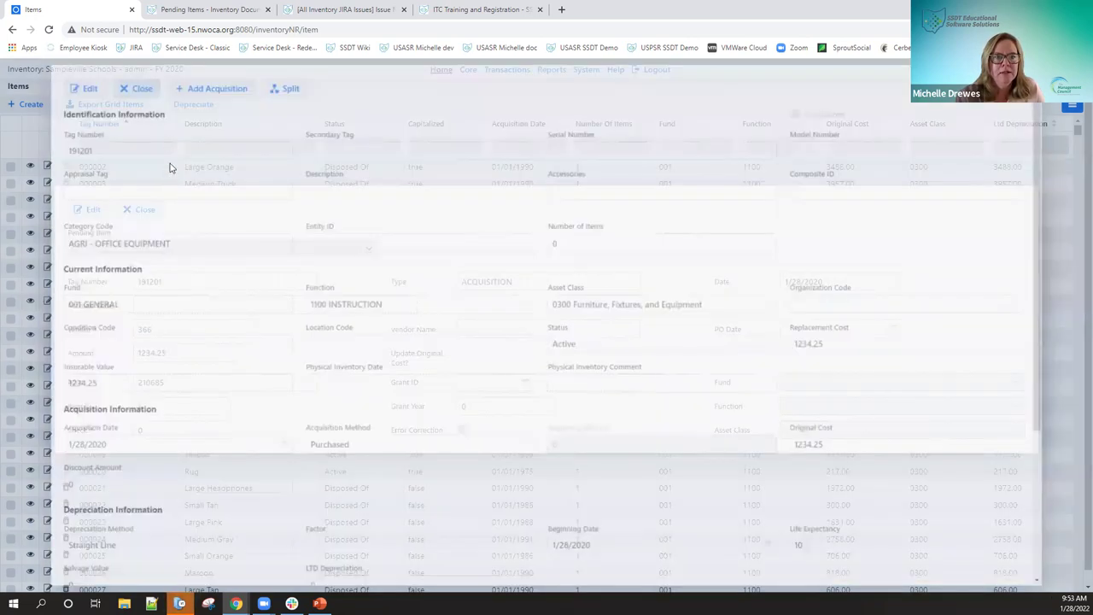
left_click(146, 209)
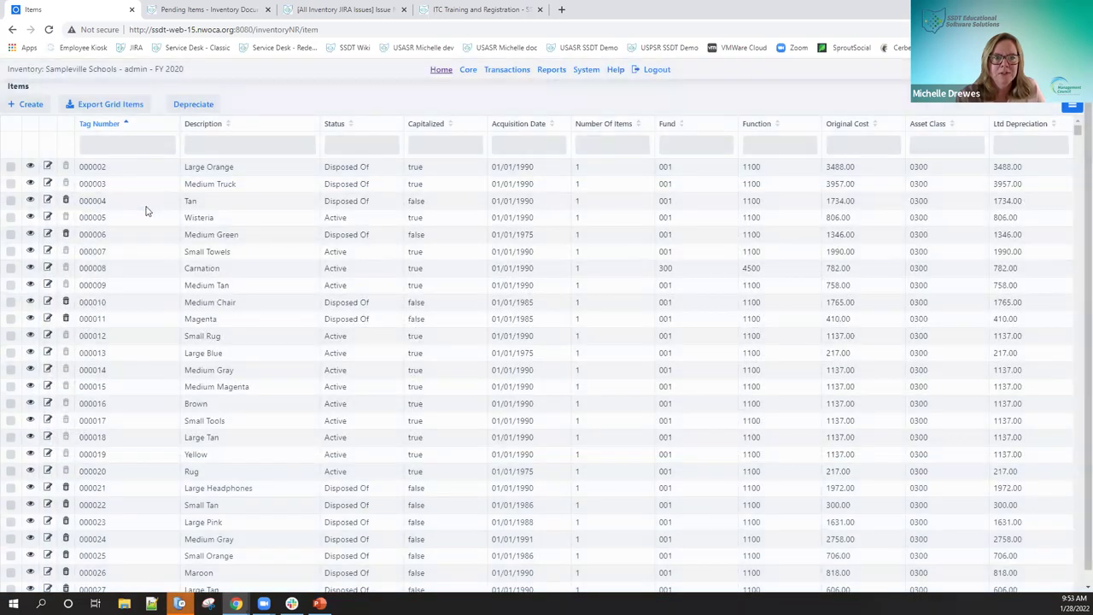
left_click(140, 145)
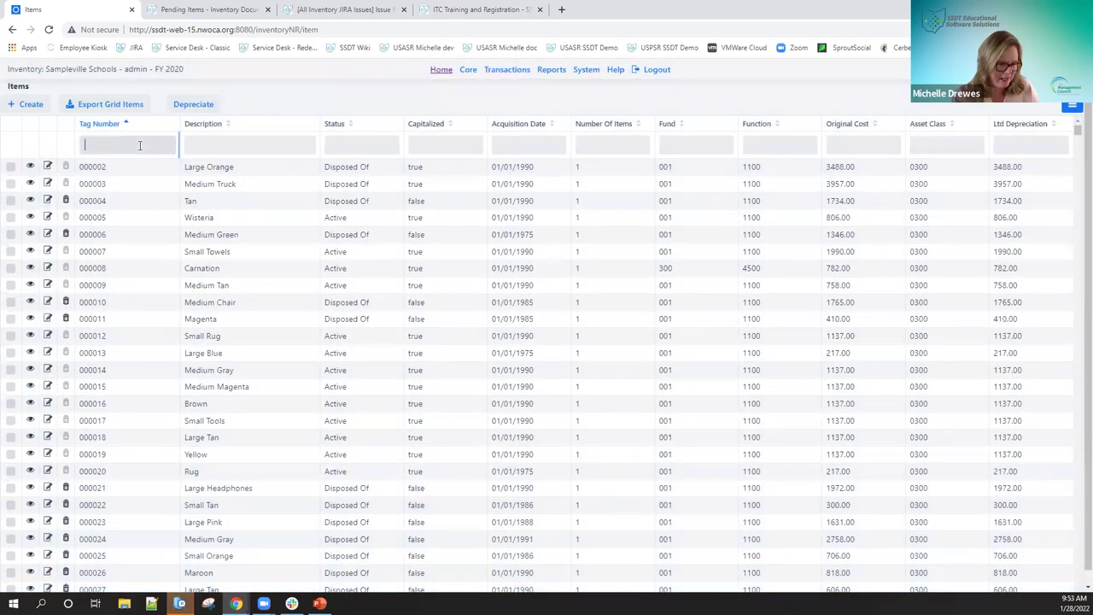
type("191201")
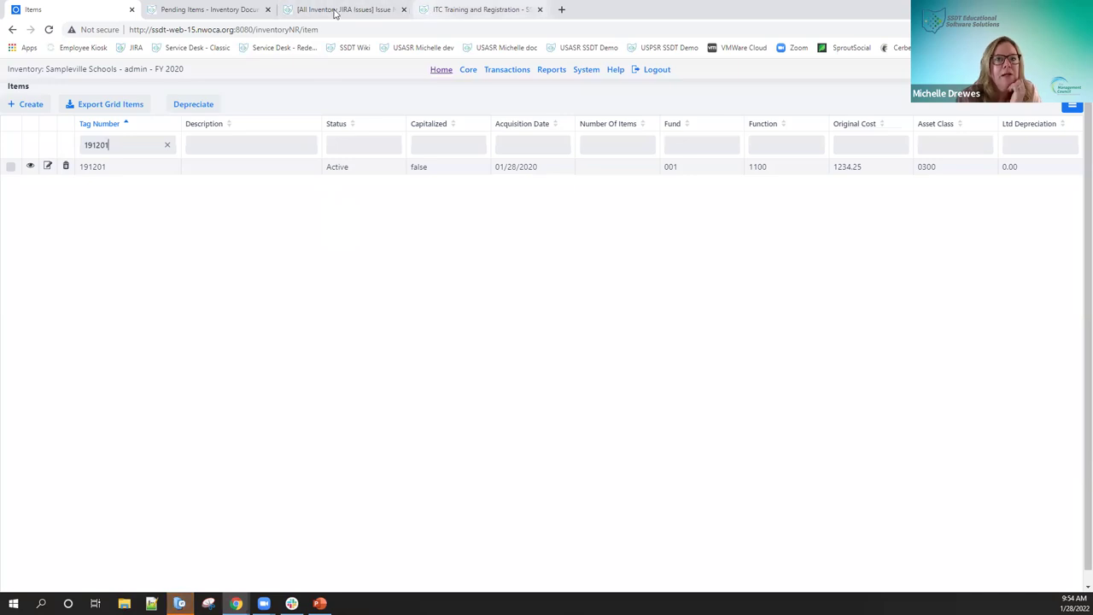
- Review the Transactions>Item Processing guide in the General Procedures section of the Inventory documentation's Appendix
left_click(224, 12)
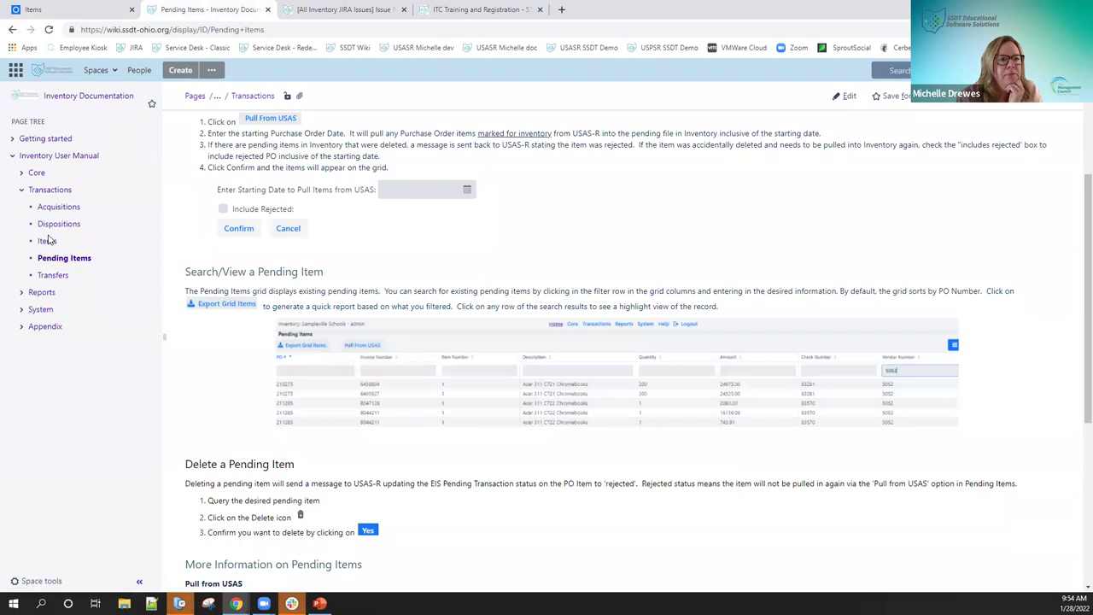
left_click(41, 329)
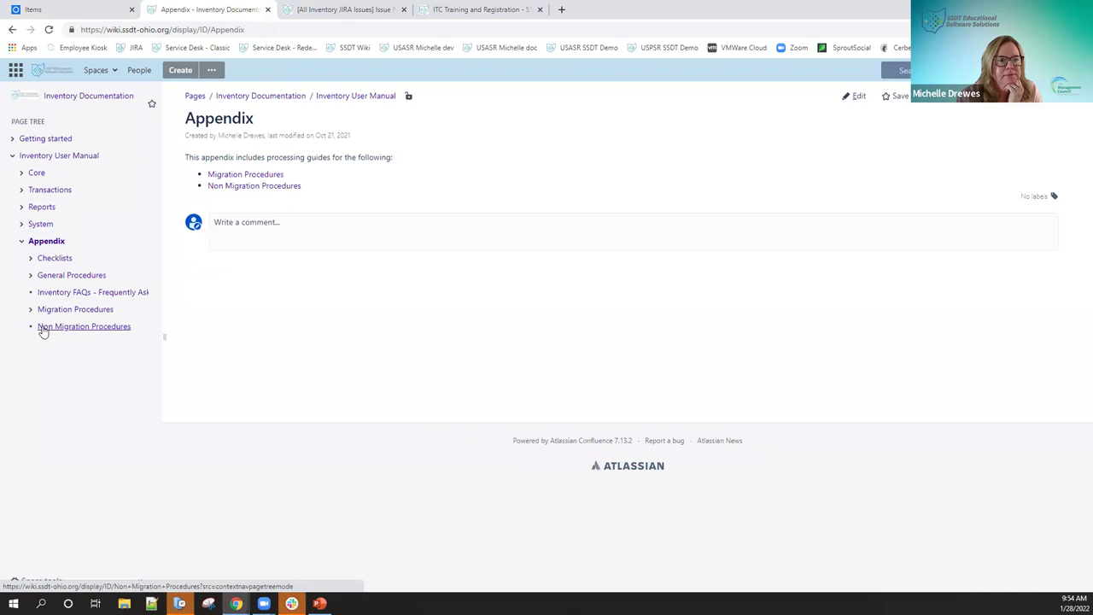
left_click(72, 276)
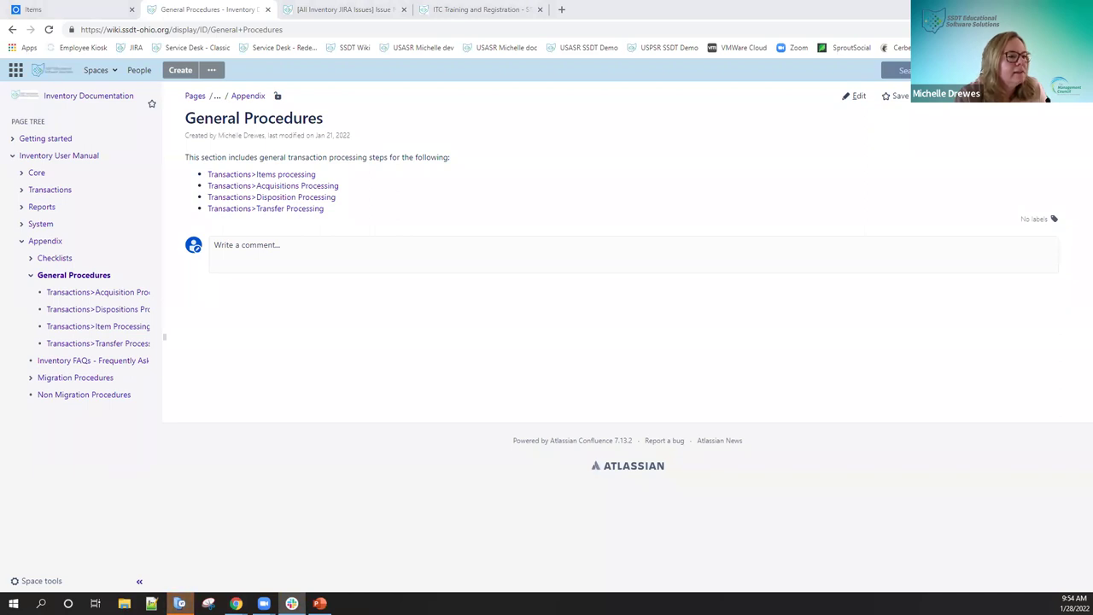
left_click(398, 190)
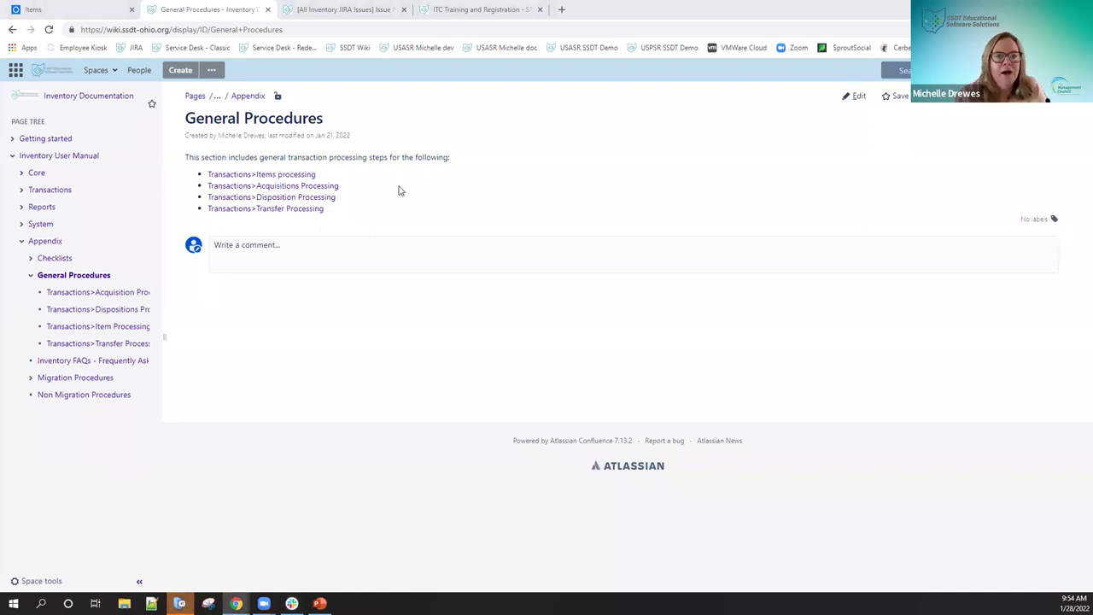
left_click(285, 175)
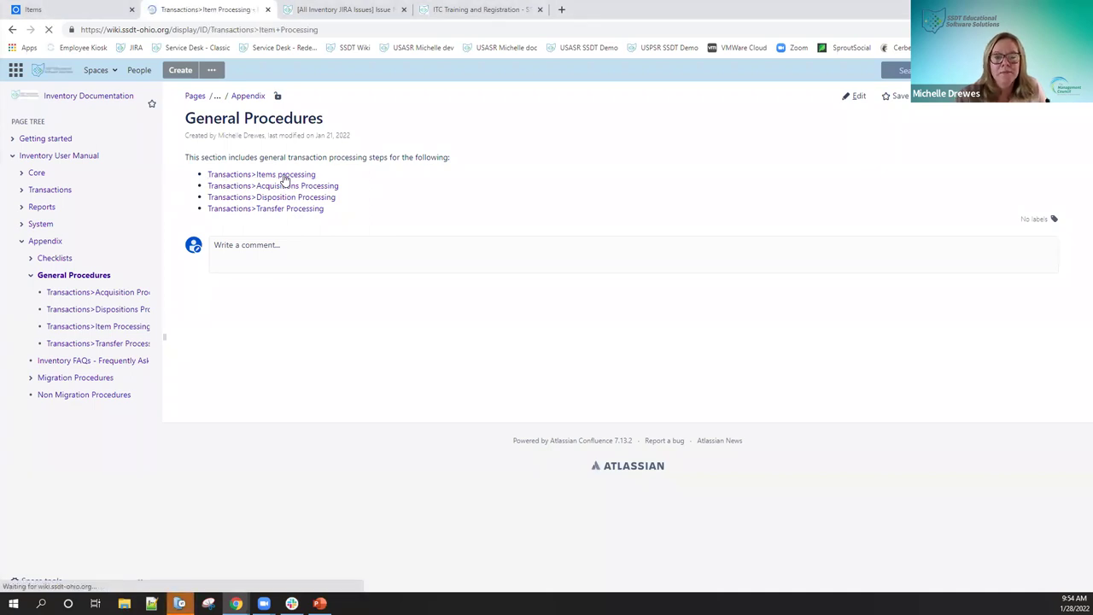
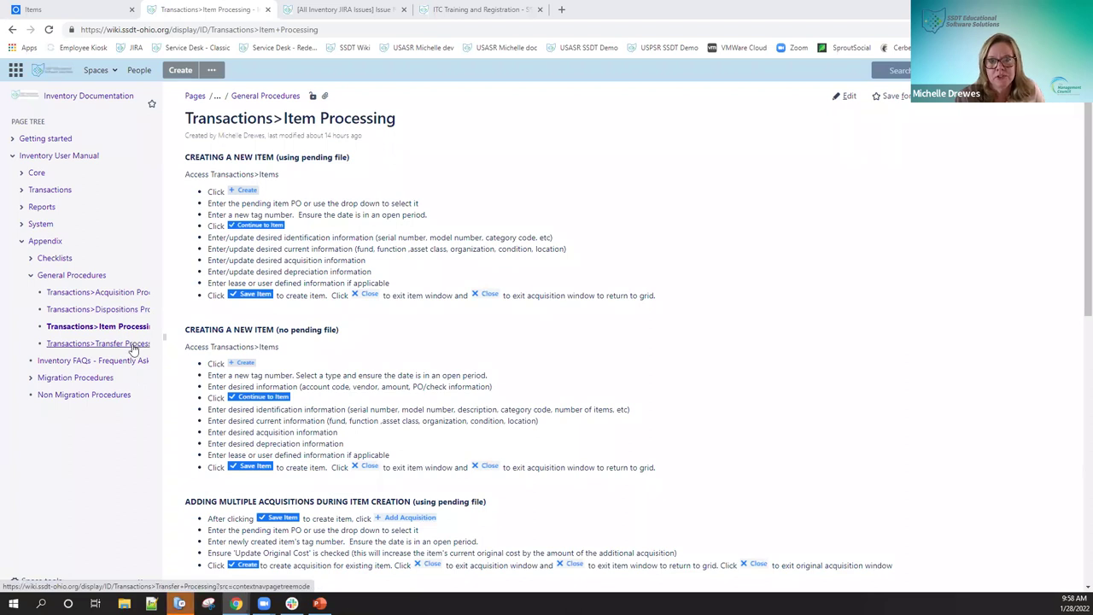
- Return to the items grid, filter it by tag number 191111 and view the matching item's record
left_click(86, 10)
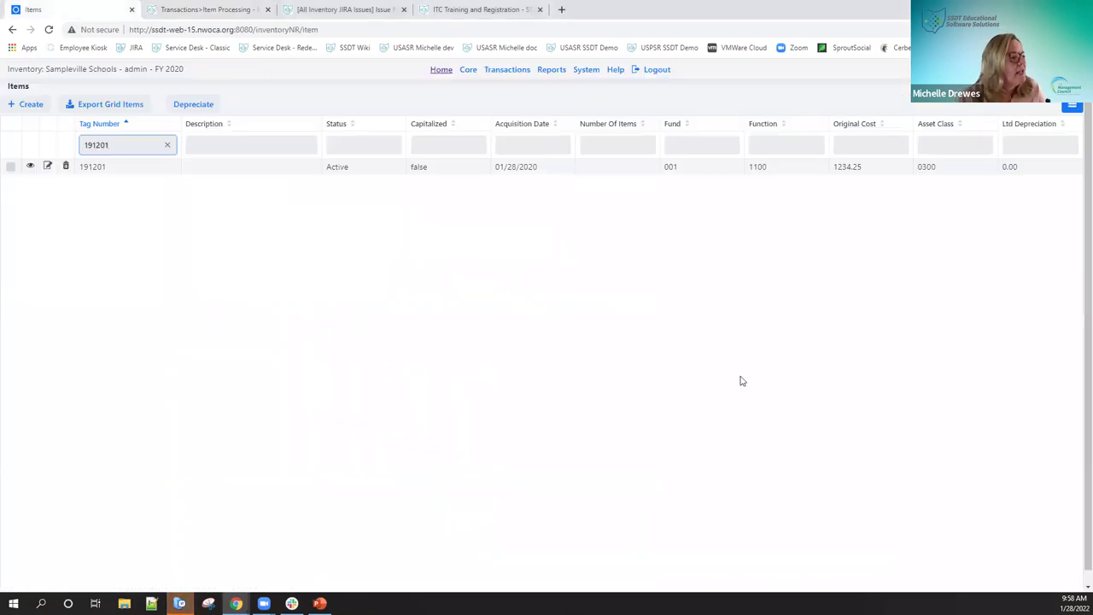
left_click(167, 147)
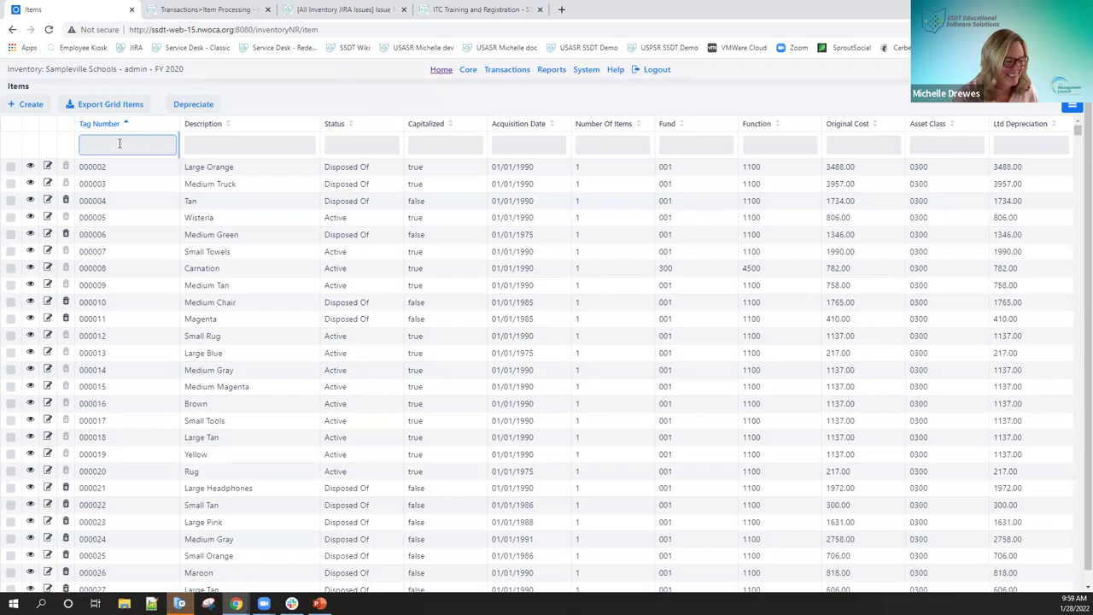
type("191")
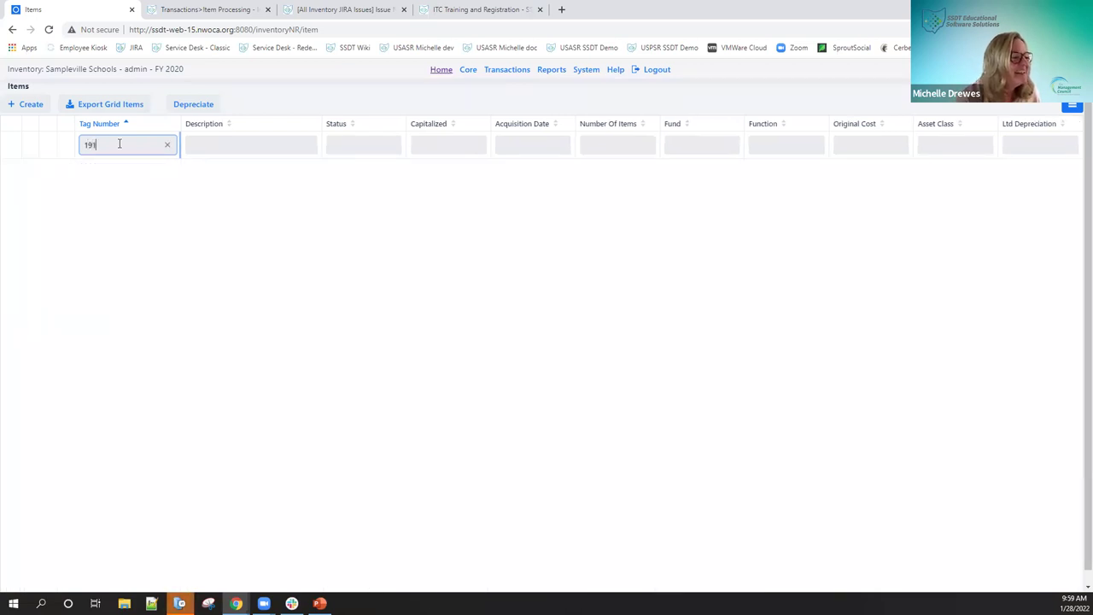
type("111")
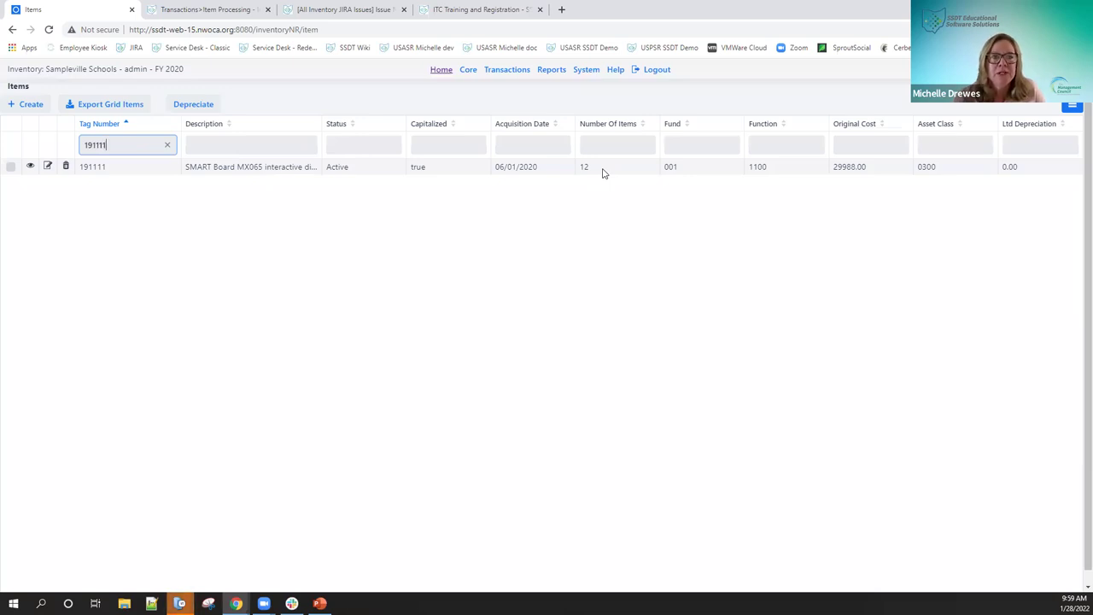
left_click(30, 166)
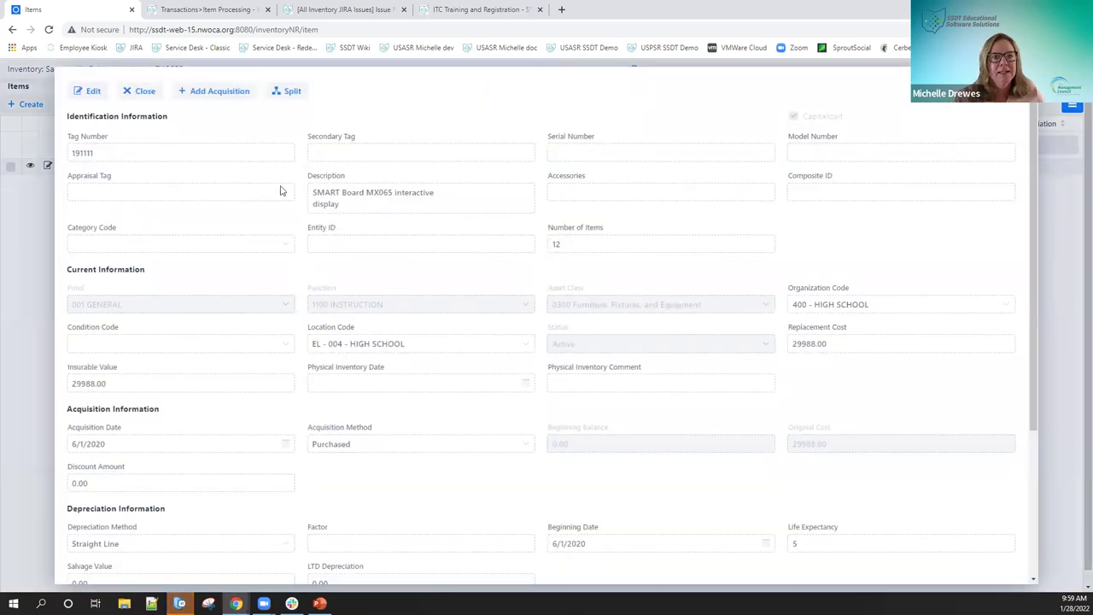
- Set up a split of the item with starting tag 191300 and 12 new tags, and validate the input
left_click(288, 93)
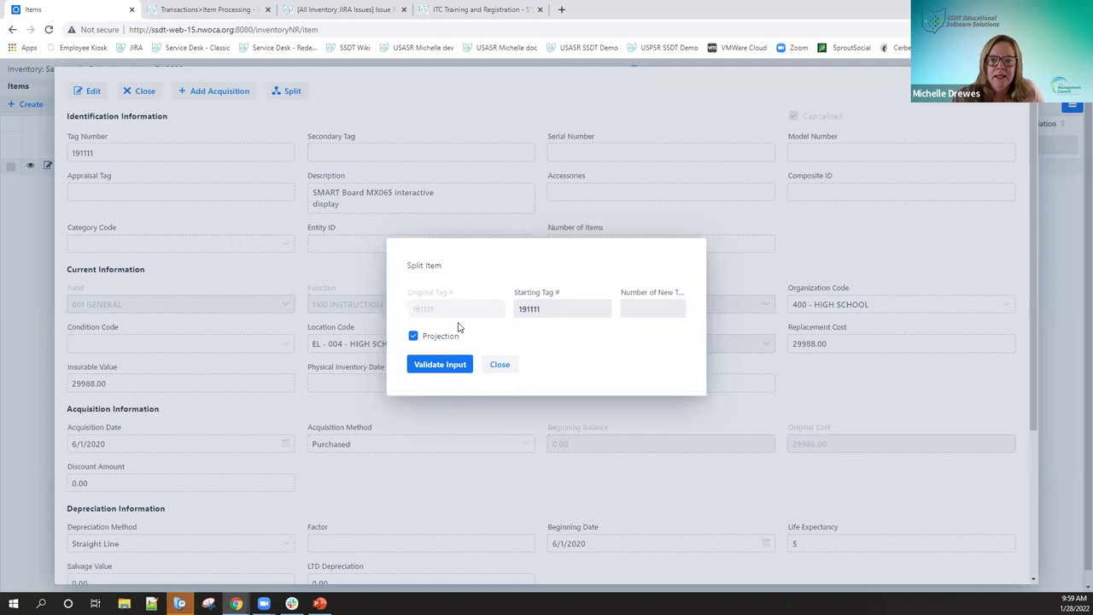
left_click(545, 310)
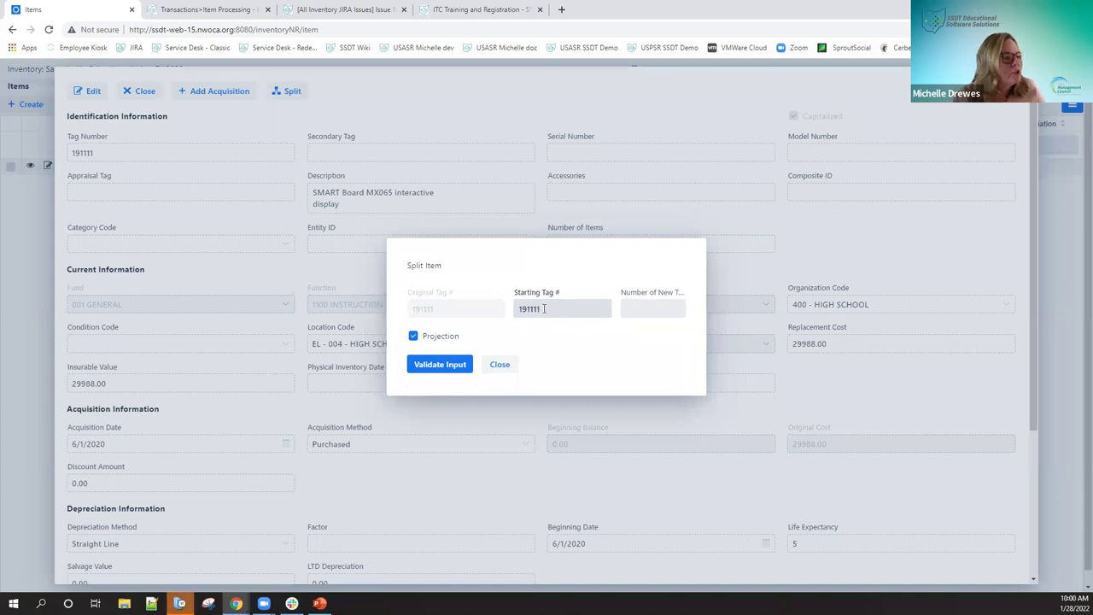
left_click(545, 310)
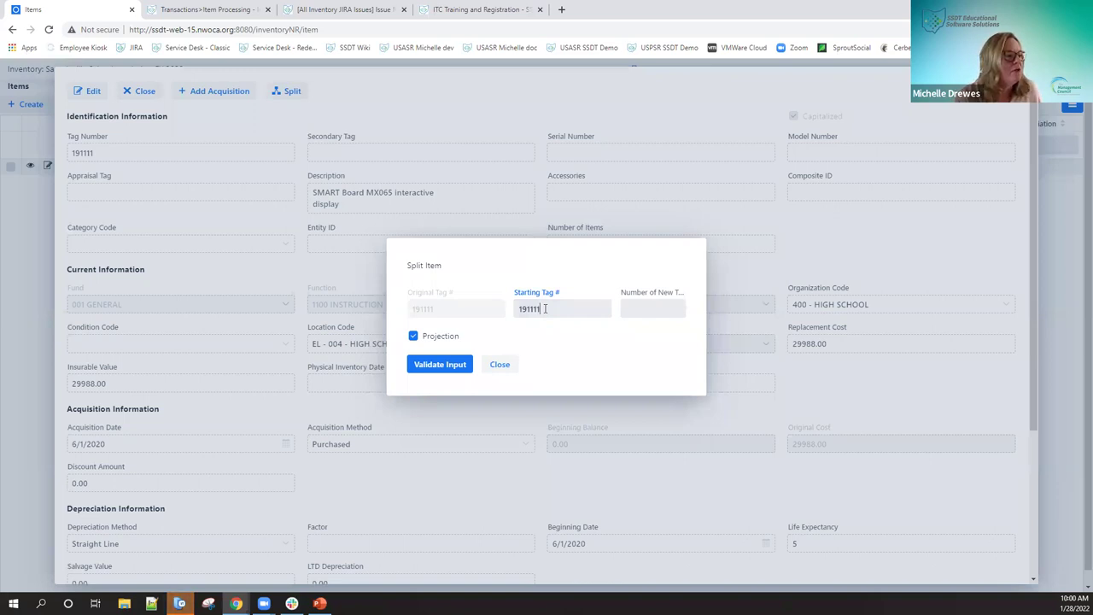
key("BackSpace")
key("BackSpace")
key("BackSpace")
type("300")
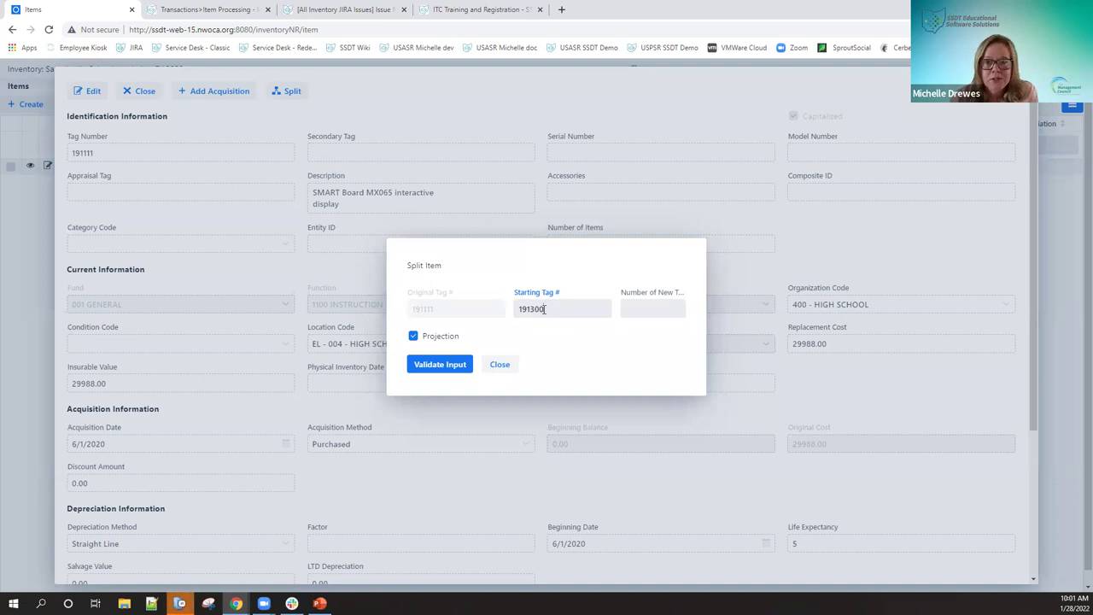
left_click(646, 310)
type("12")
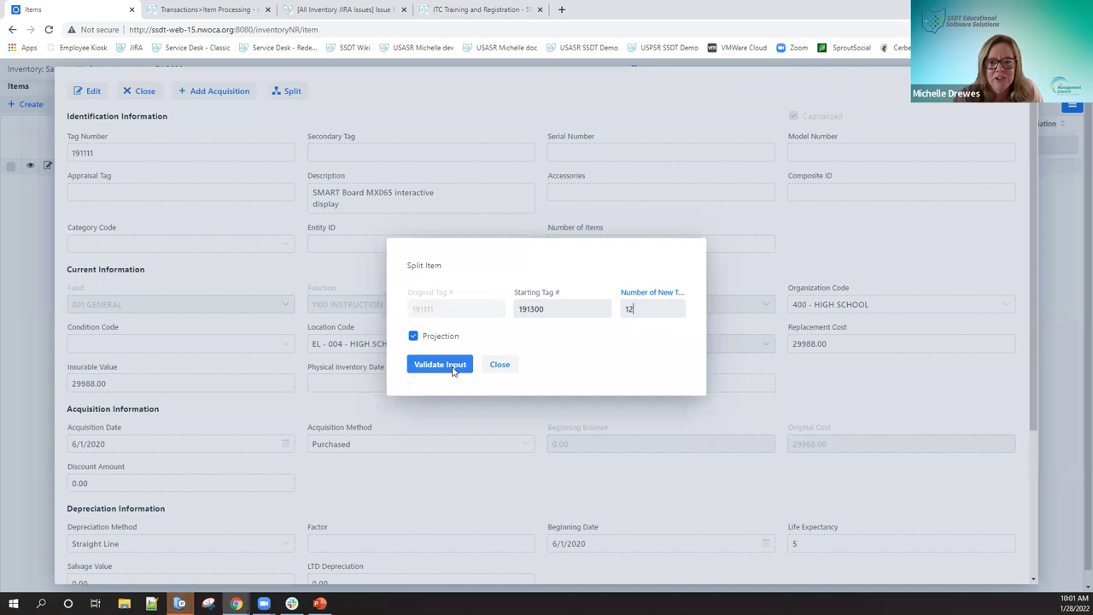
left_click(555, 313)
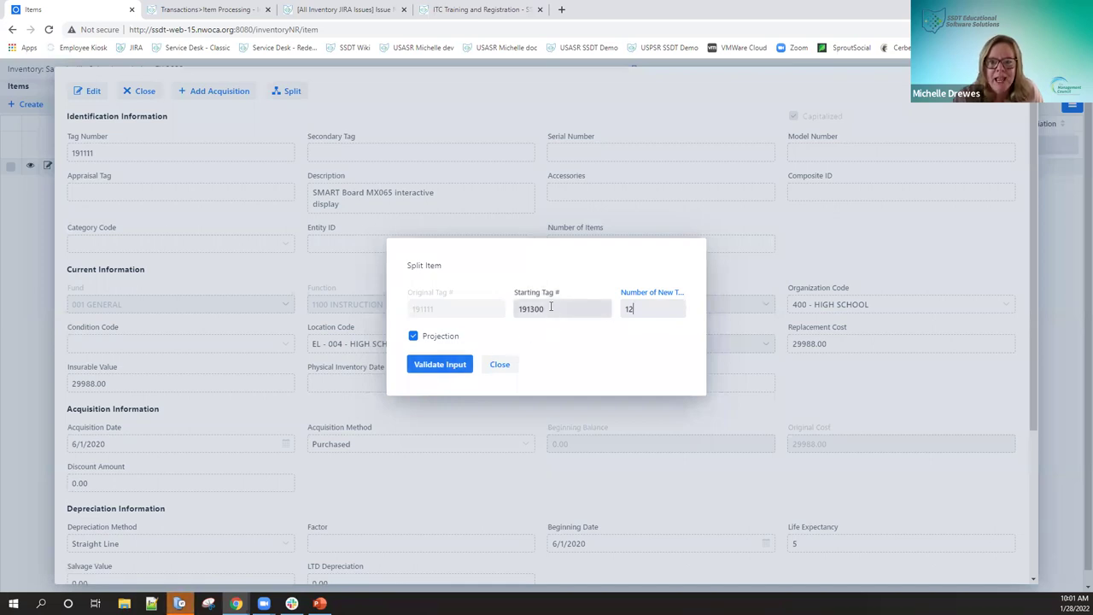
left_click(435, 366)
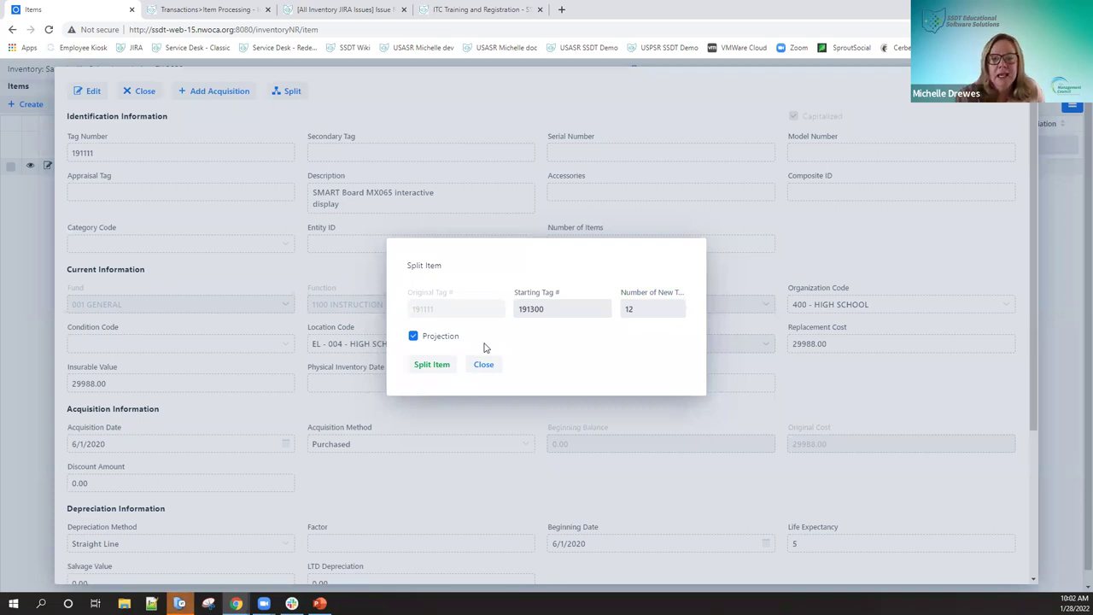
- Run the split as a projection, save SplitReport to the Downloads folder, and review the report
left_click(442, 366)
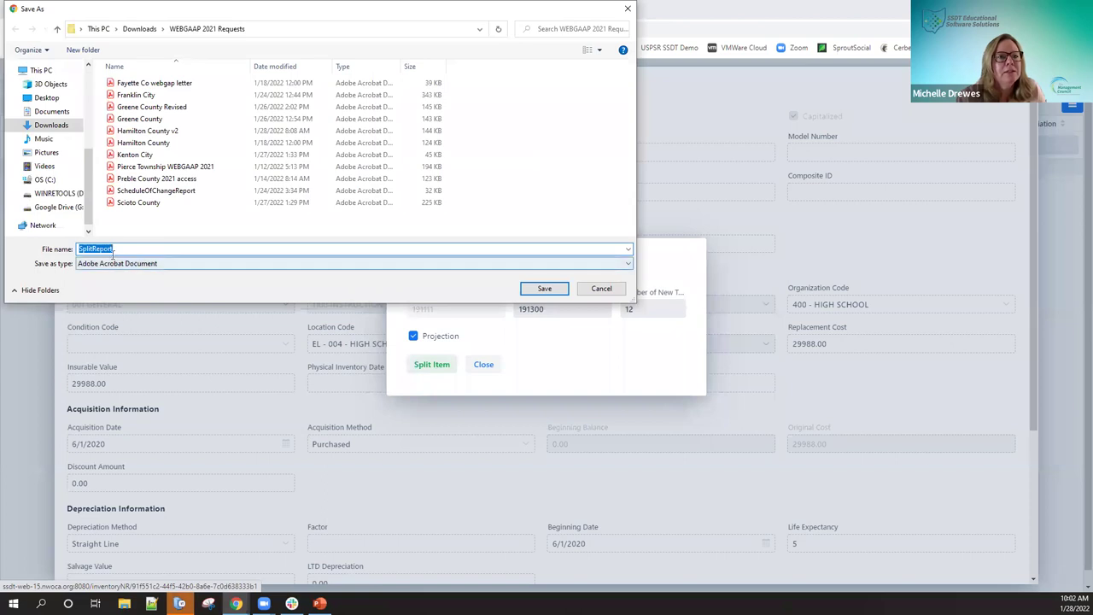
left_click(51, 126)
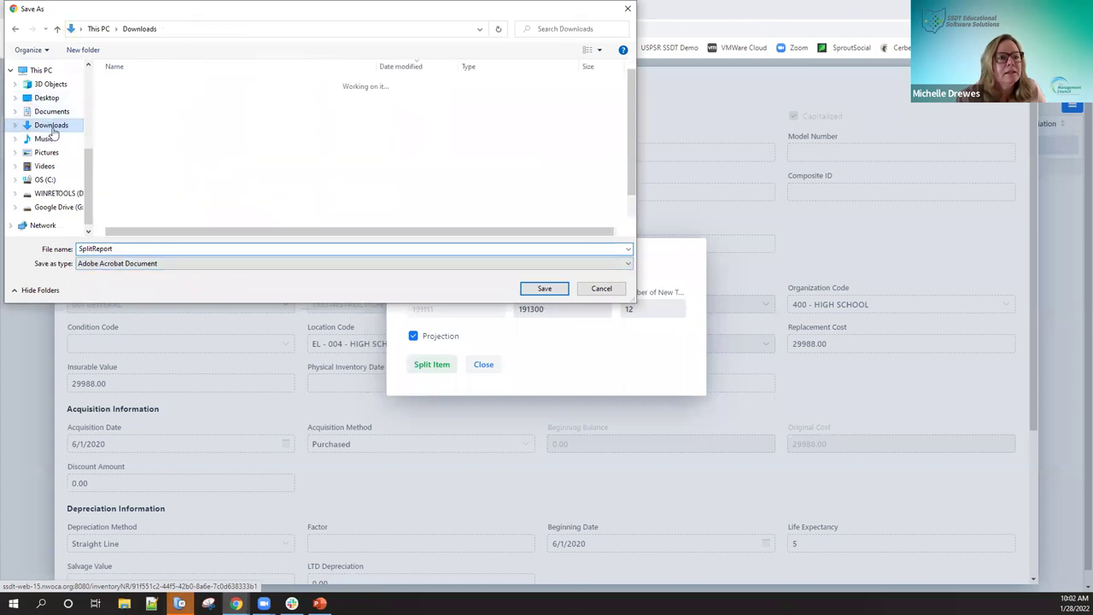
left_click(542, 288)
left_click(586, 307)
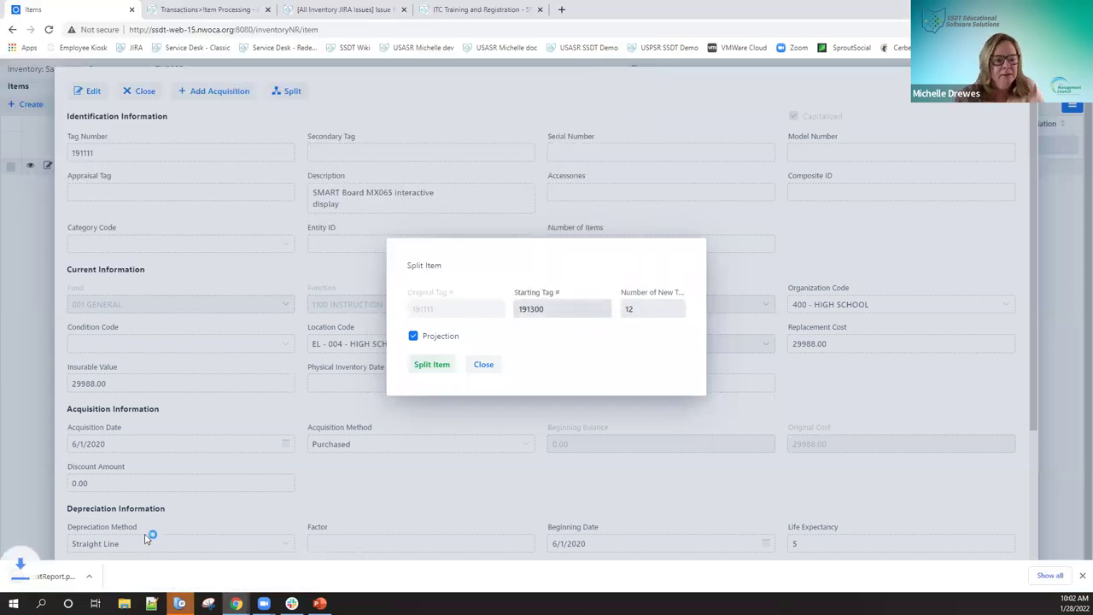
left_click(72, 576)
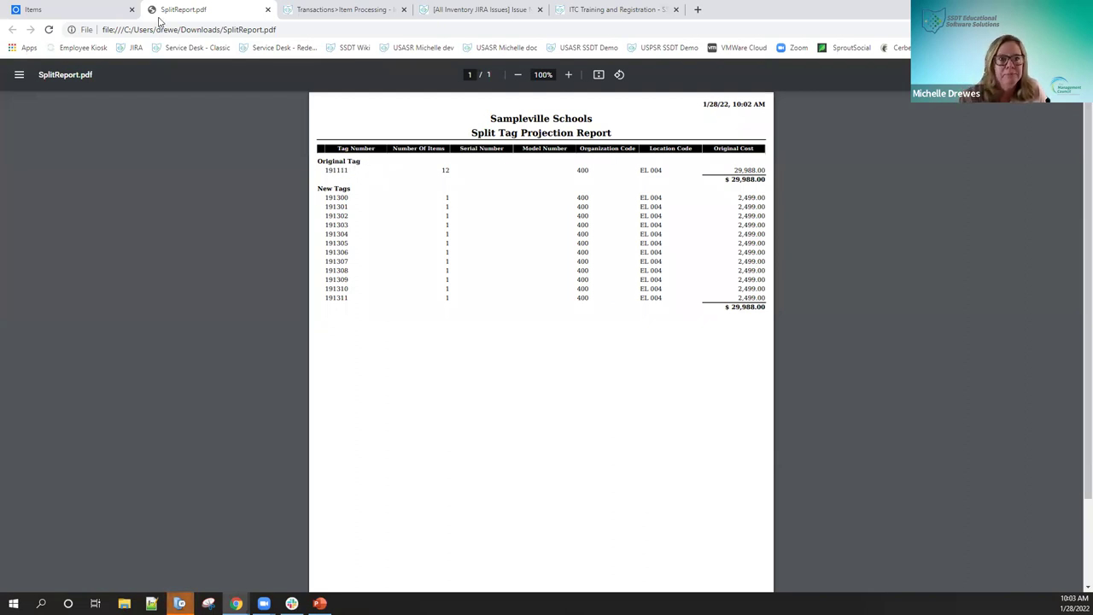
left_click(267, 11)
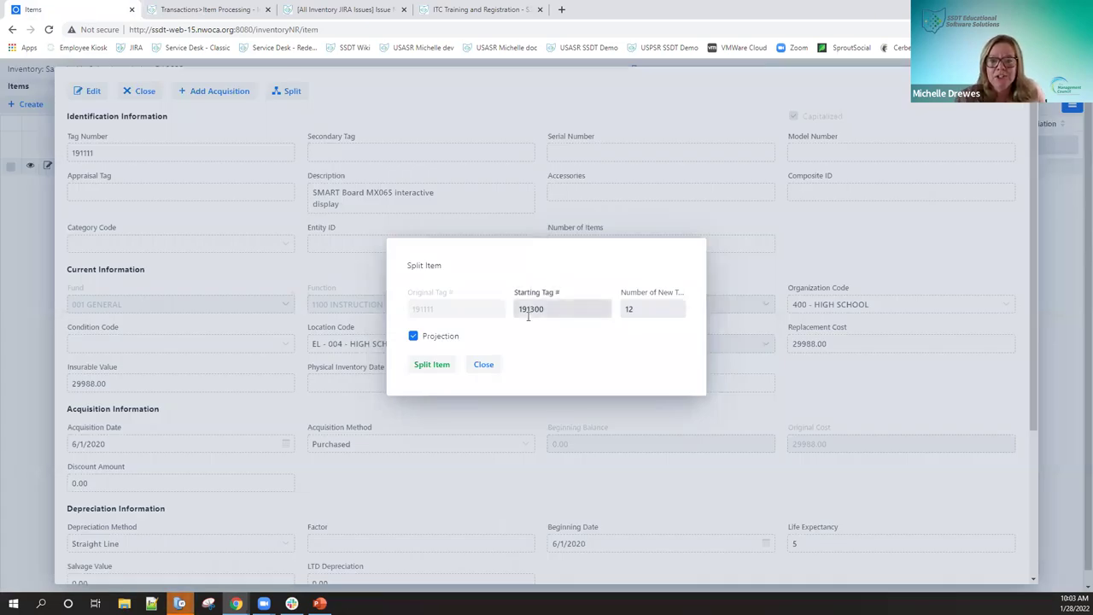
- Run the actual split with Projection turned off, save and review SplitReport (1), and close the split dialog and item record
left_click(414, 336)
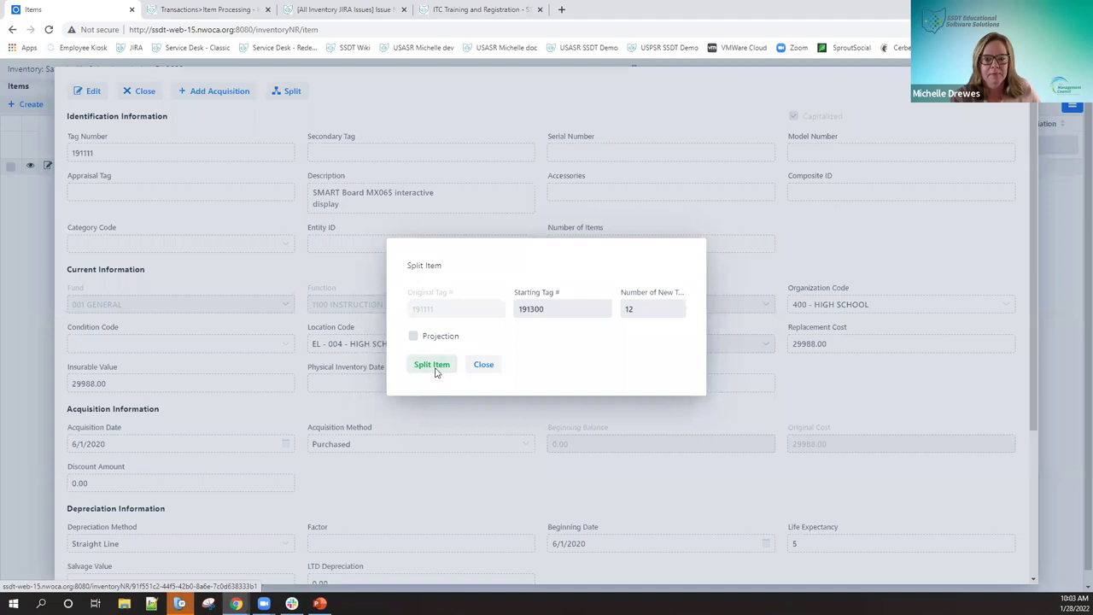
left_click(433, 365)
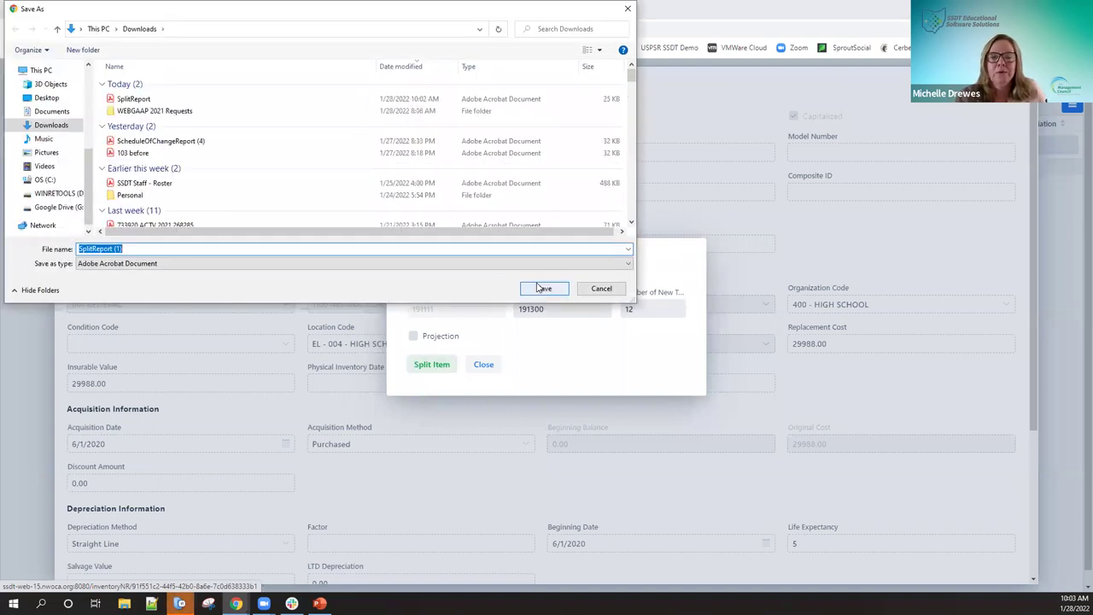
left_click(540, 288)
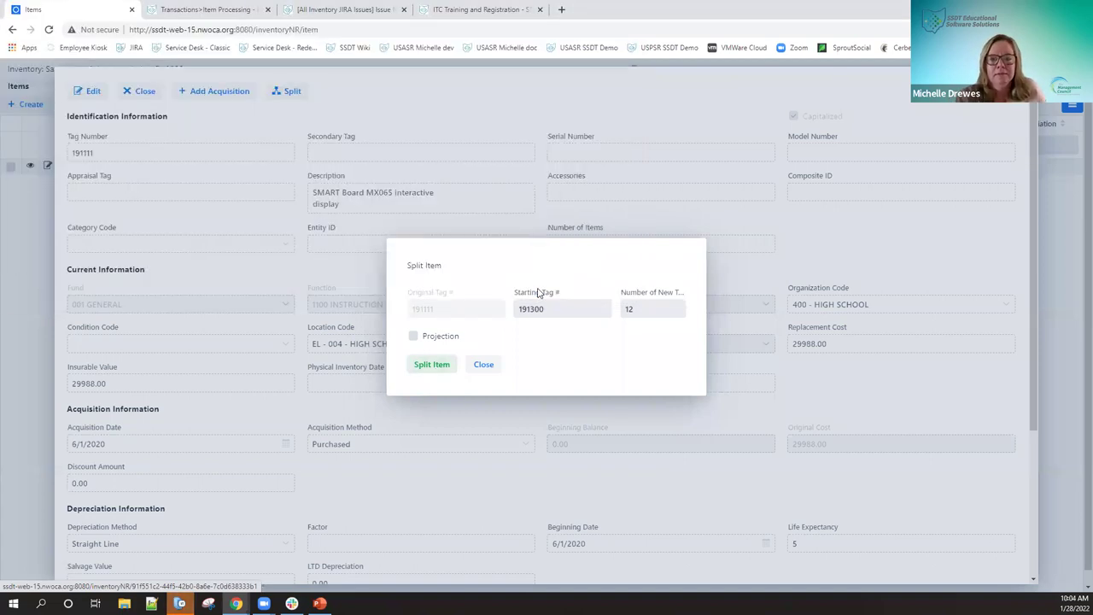
left_click(75, 579)
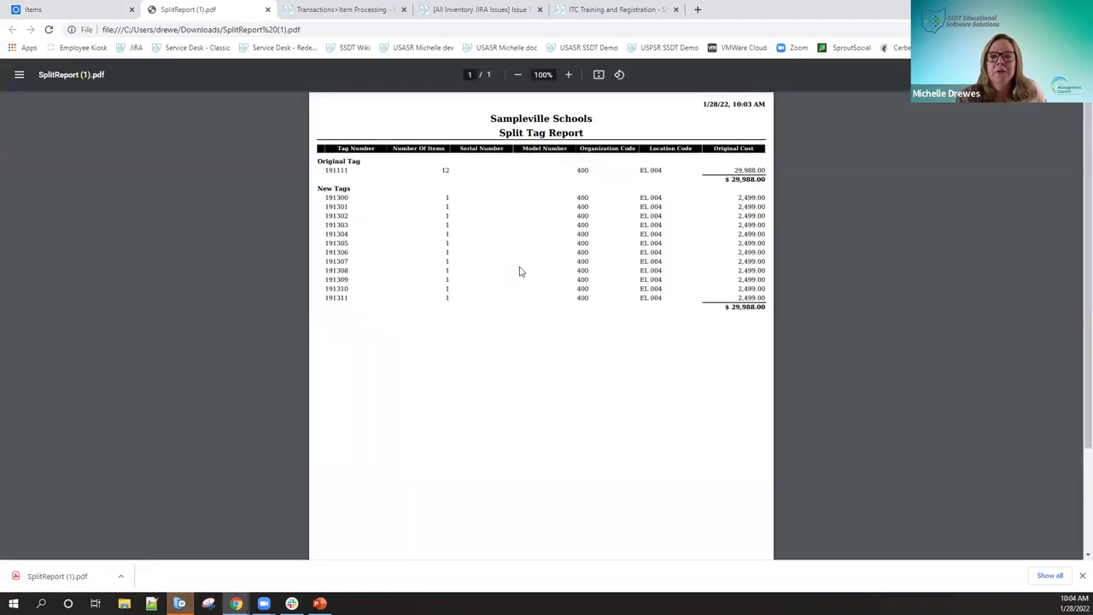
left_click(88, 11)
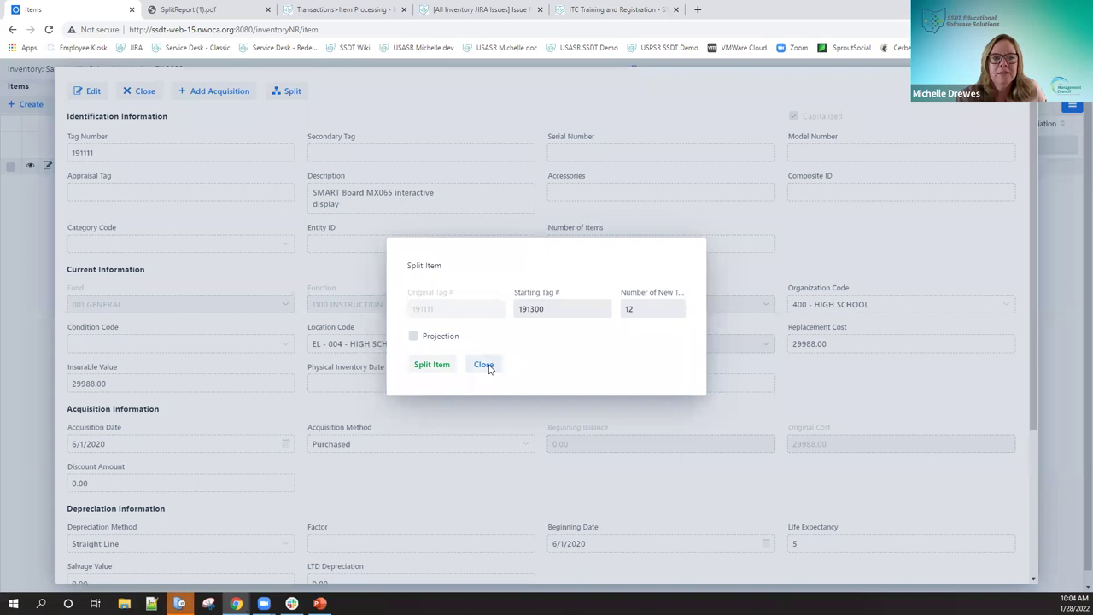
left_click(484, 365)
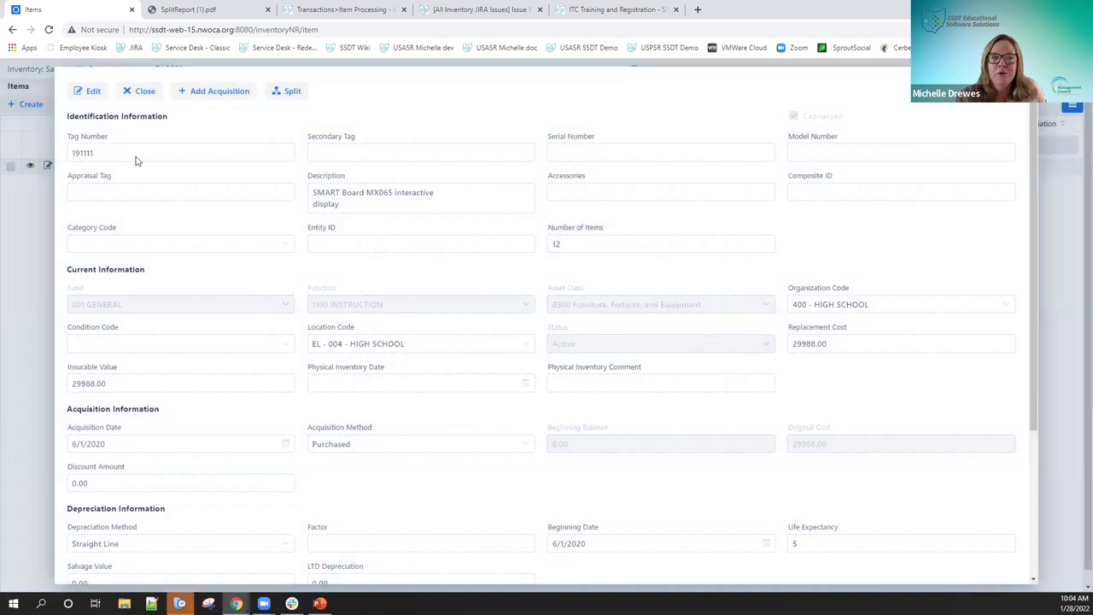
left_click(143, 91)
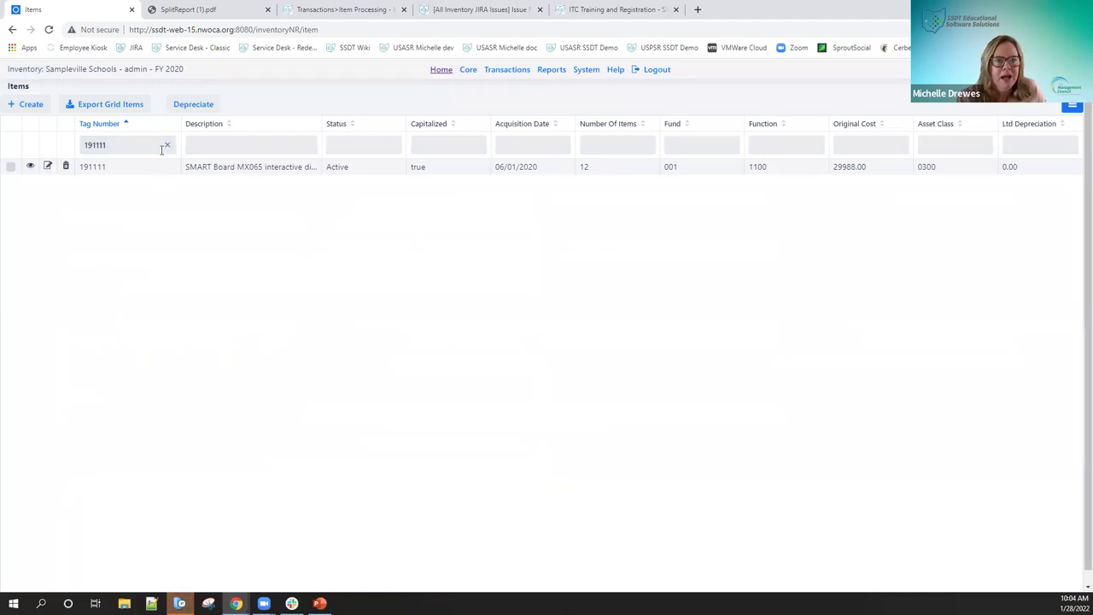
- Filter the items grid by tag number 191300, view the matching item's record, and close it
left_click(167, 147)
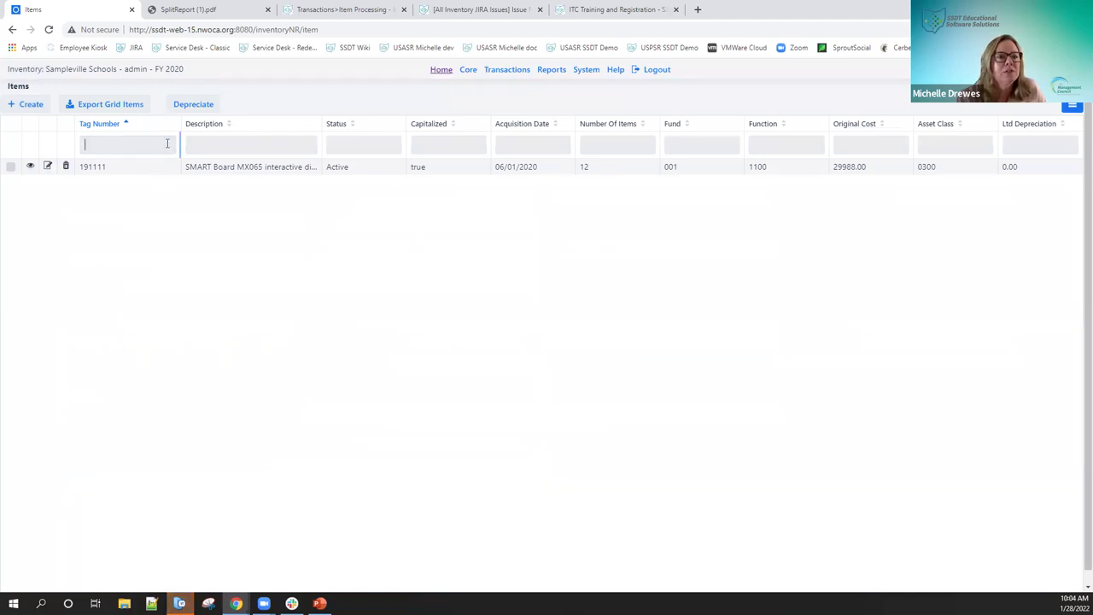
type("19111")
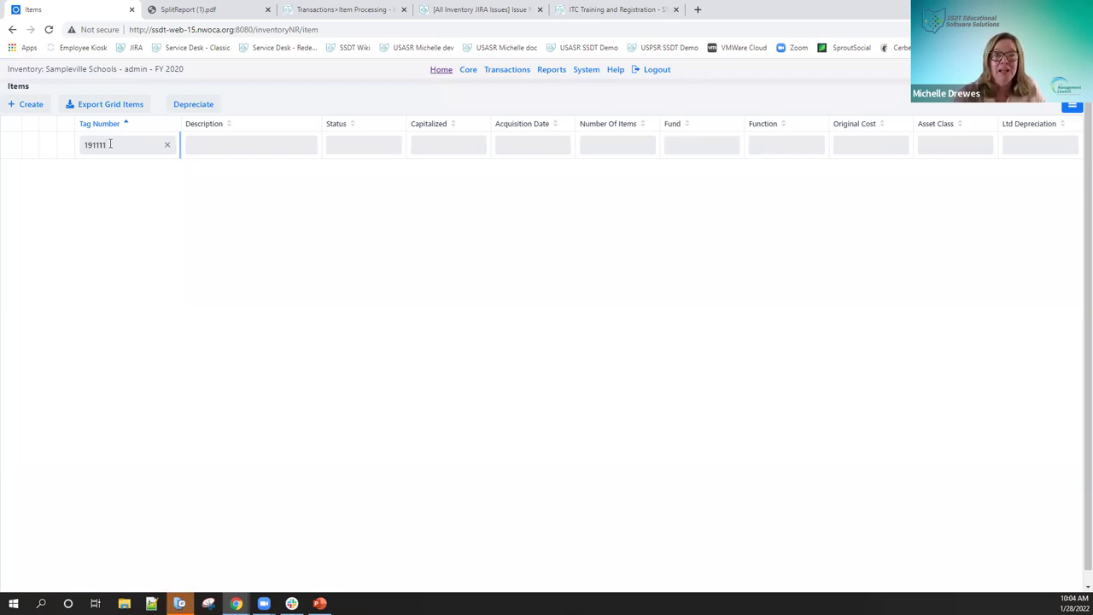
key("BackSpace")
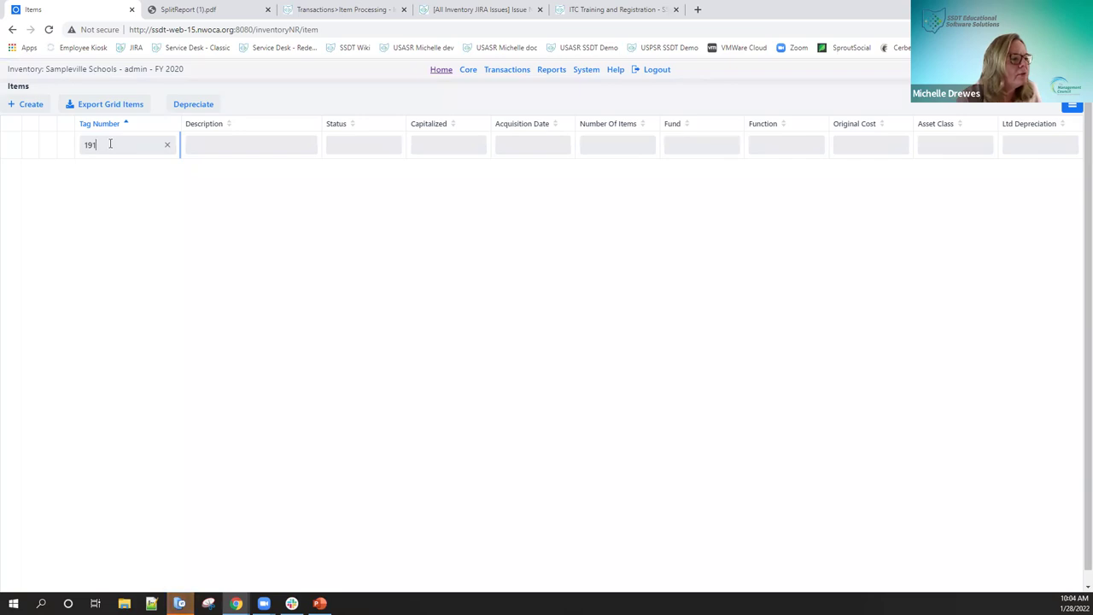
type("300")
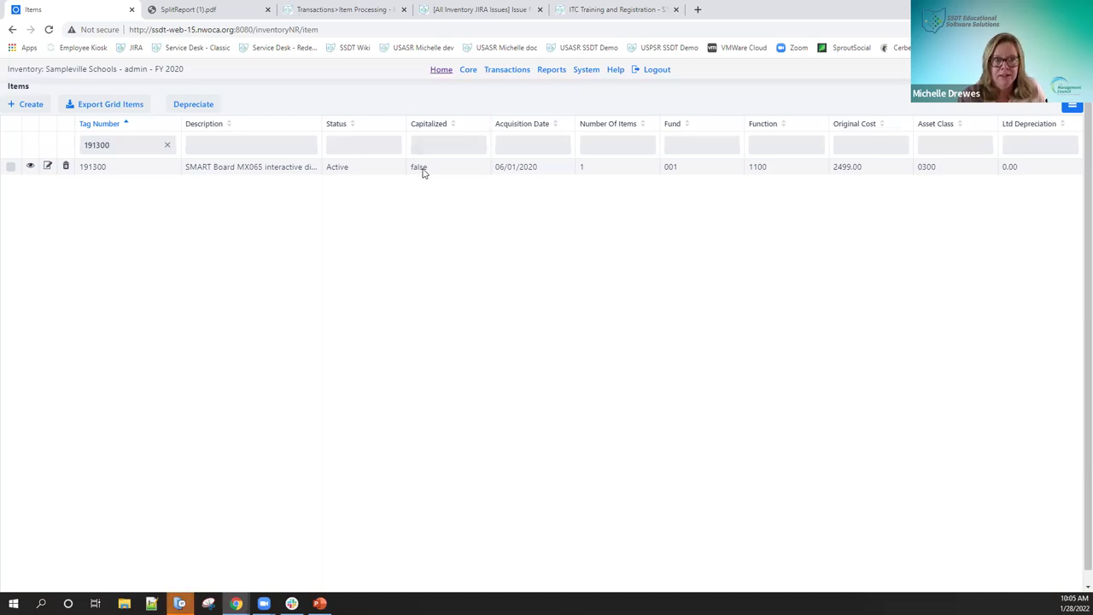
left_click(30, 166)
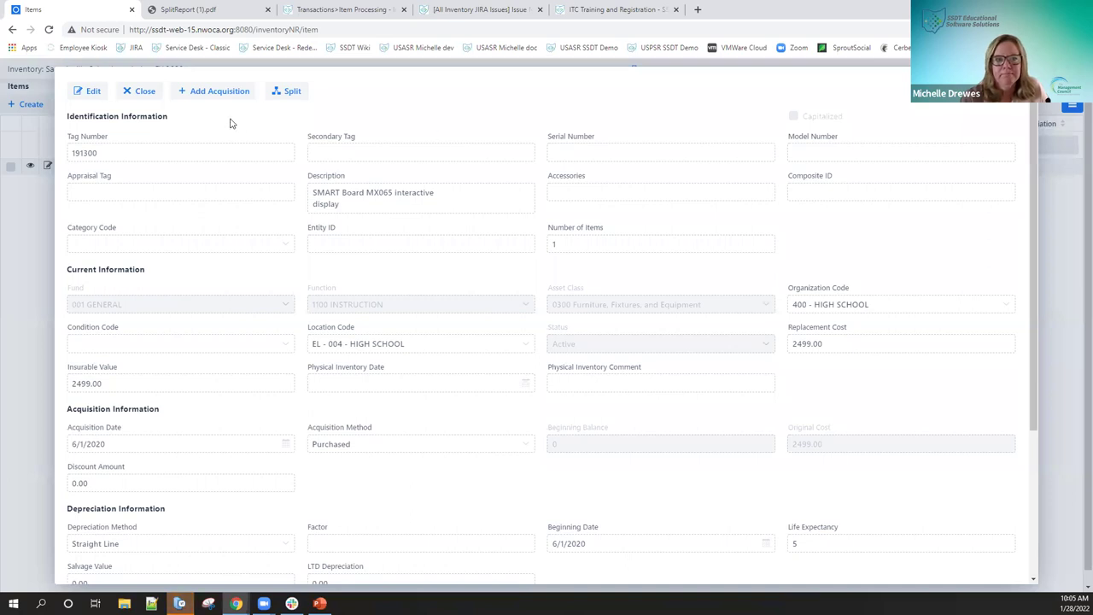
left_click(141, 92)
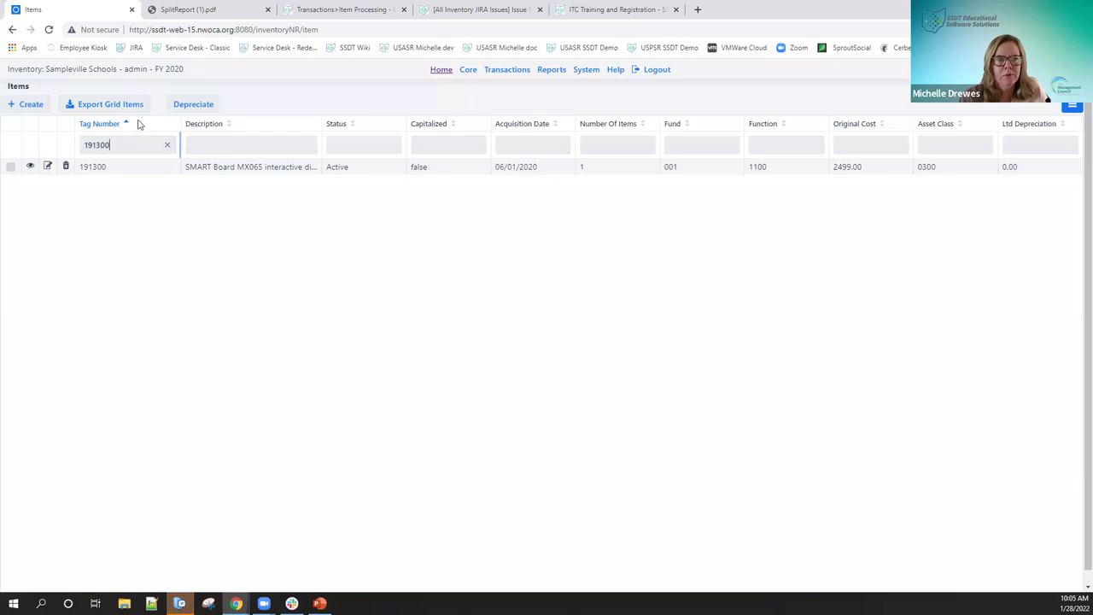
- Filter the items grid for all tag numbers beginning with 1913 using the wildcard value 1913%
key("BackSpace")
key("BackSpace")
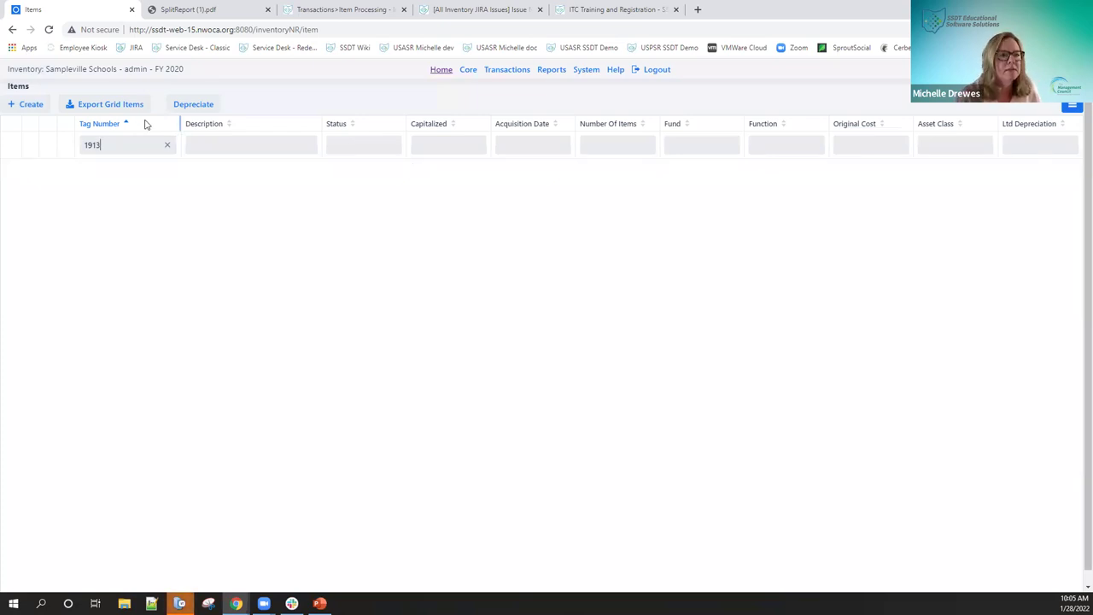
type("%")
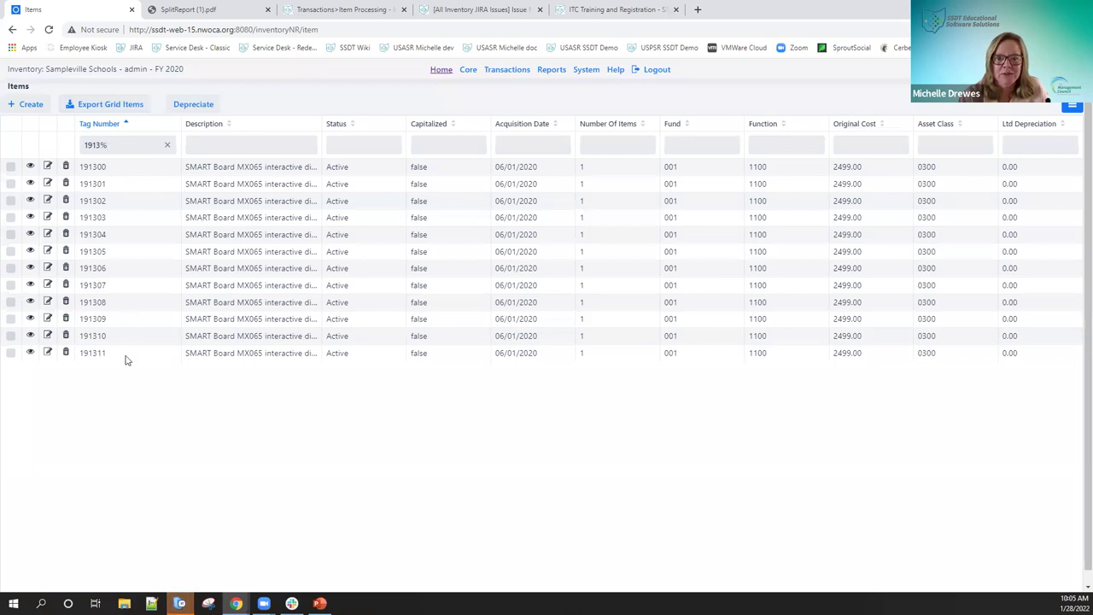
- Export the filtered grid as an Excel file named InventoryItemGridExport (3) to Downloads and open it in Excel
left_click(119, 105)
left_click(584, 318)
left_click(515, 333)
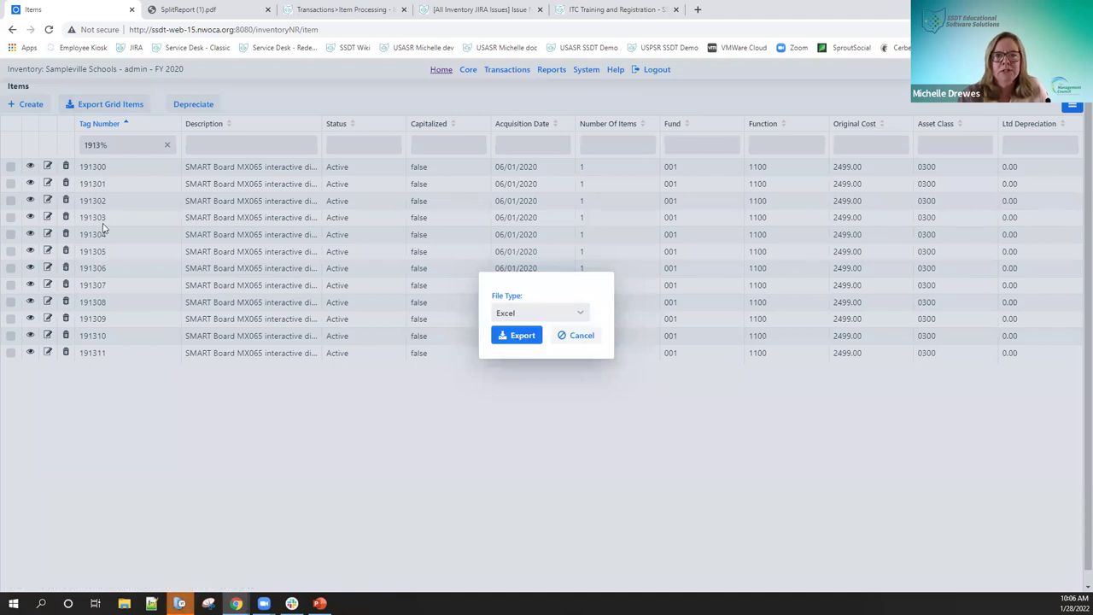
left_click(528, 338)
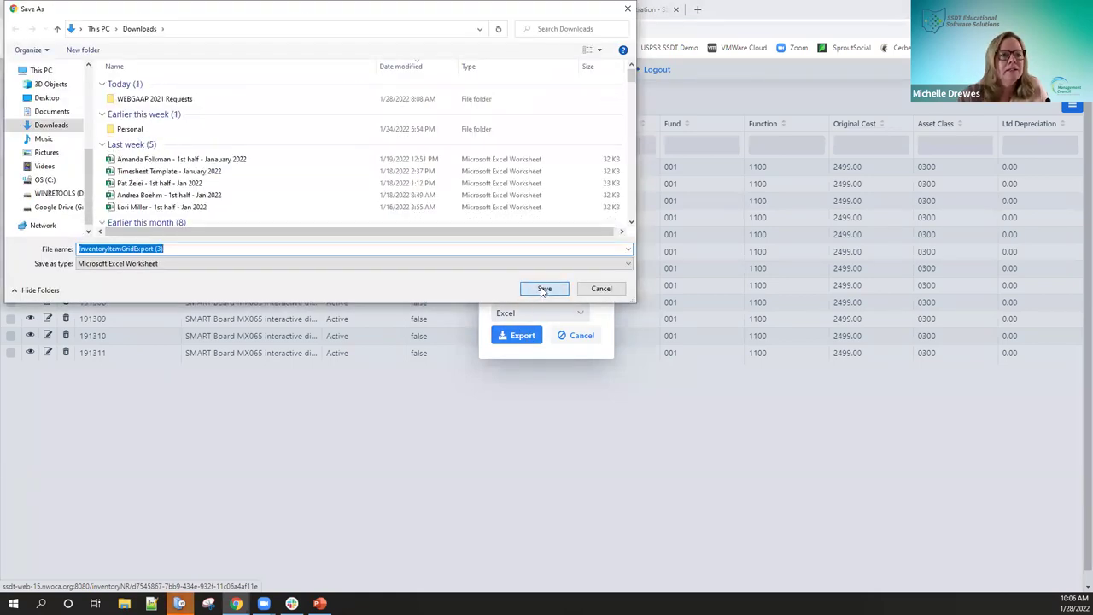
left_click(544, 288)
left_click(76, 578)
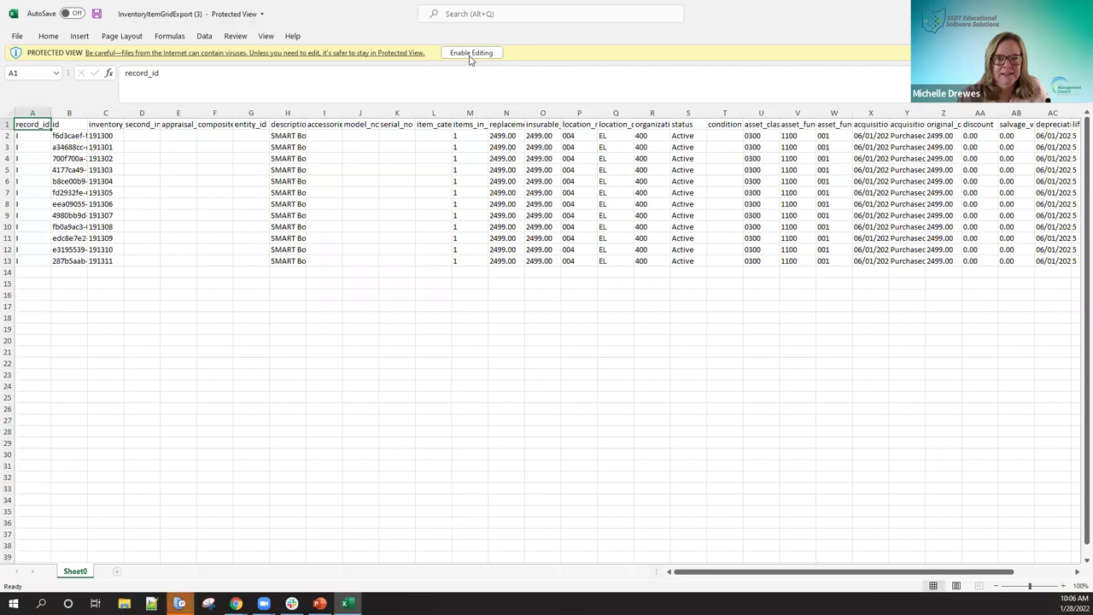
- Enable editing of the exported worksheet, auto-fit all column widths, and review the item fields across the columns
left_click(470, 53)
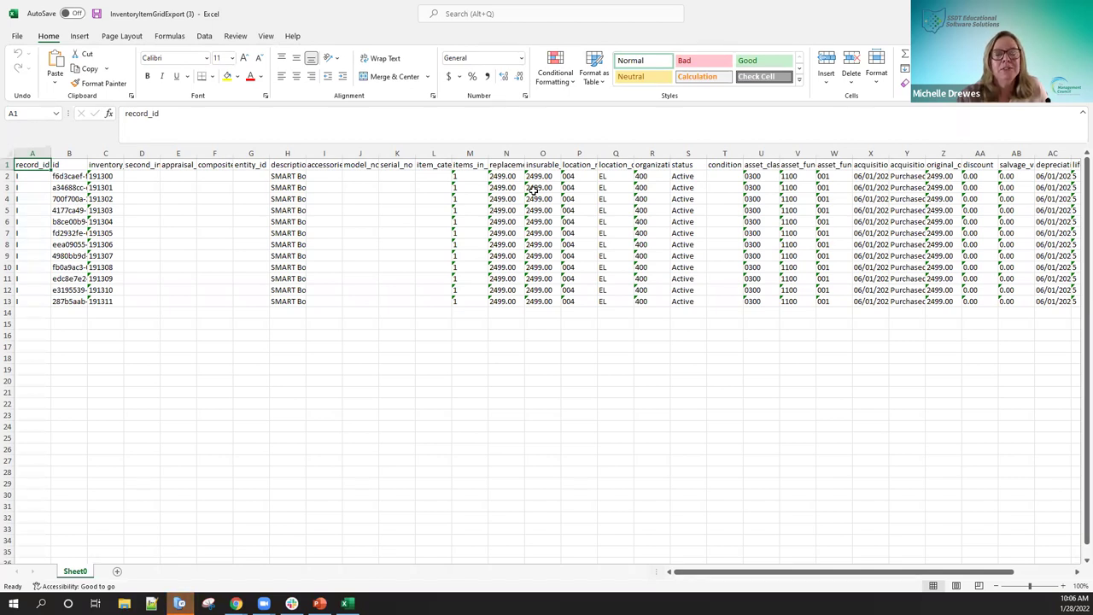
left_click(8, 155)
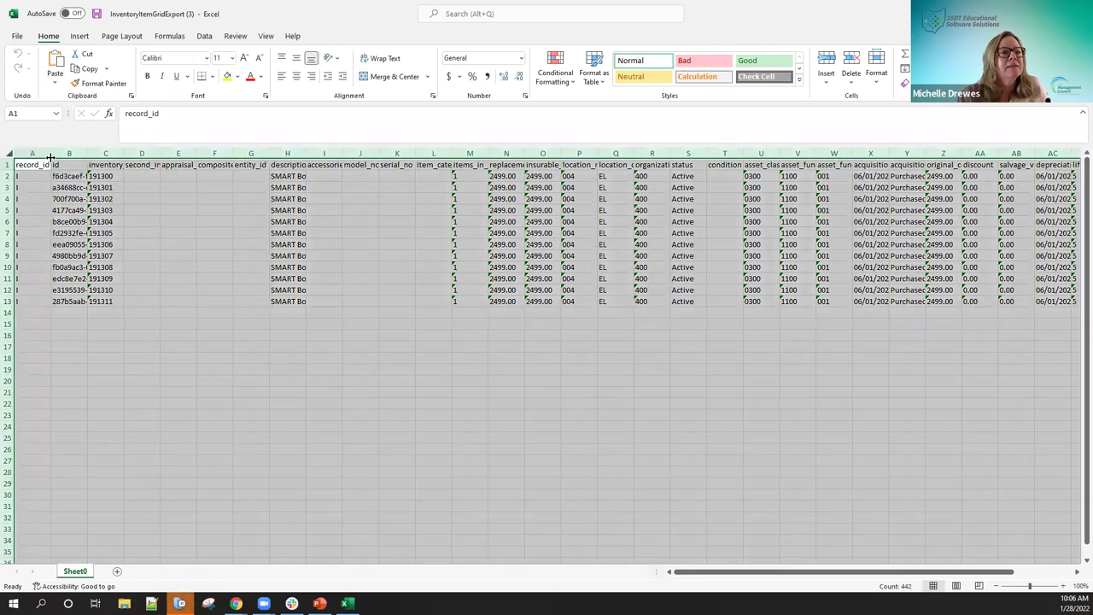
double_click(51, 155)
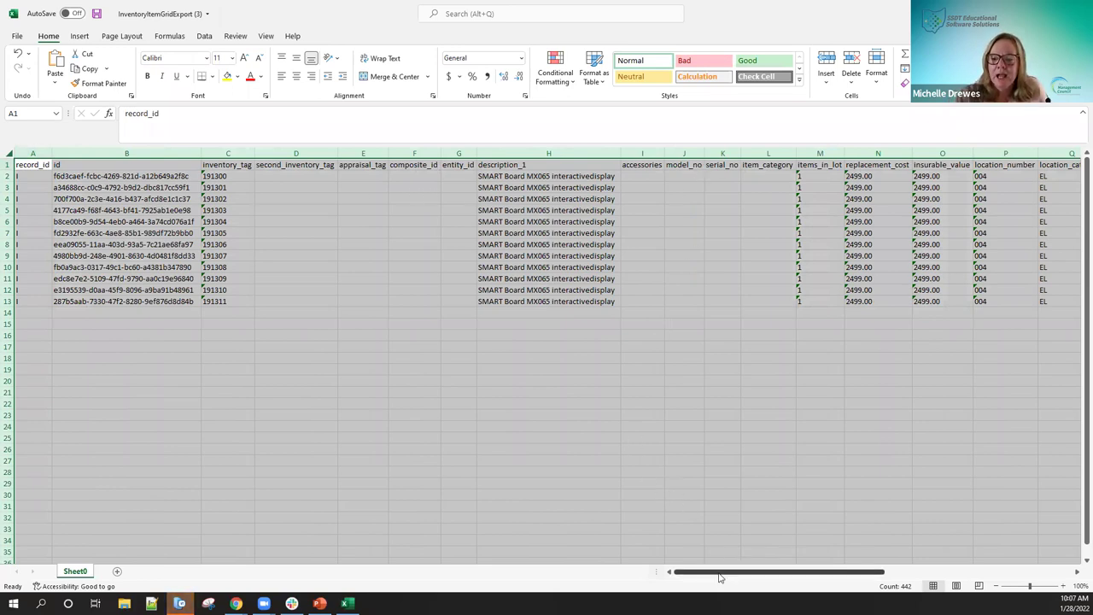
left_click_drag(718, 577, 827, 576)
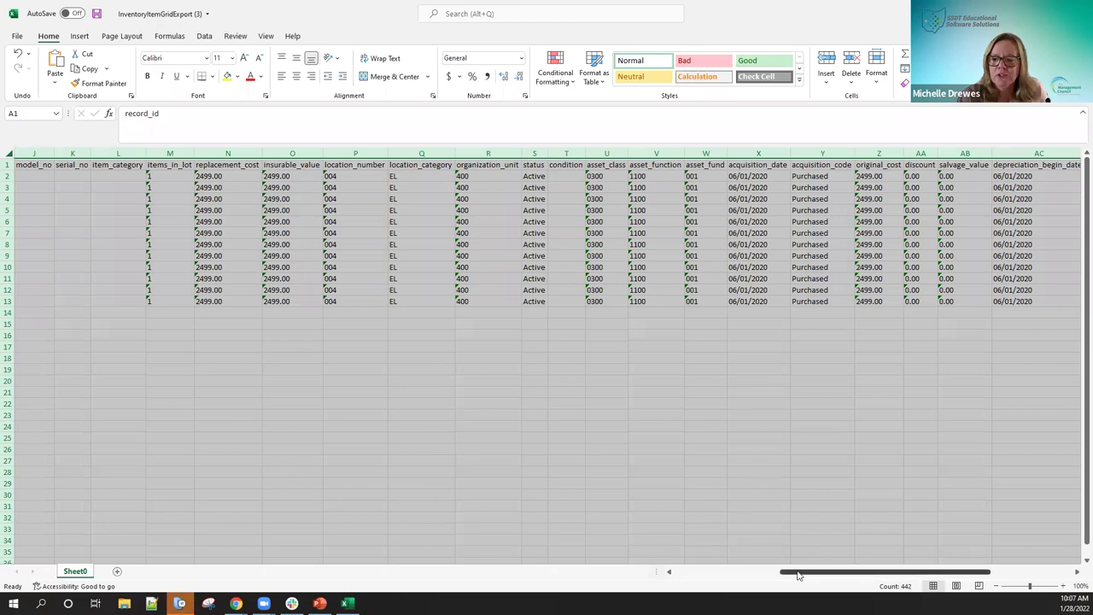
left_click_drag(798, 574, 675, 572)
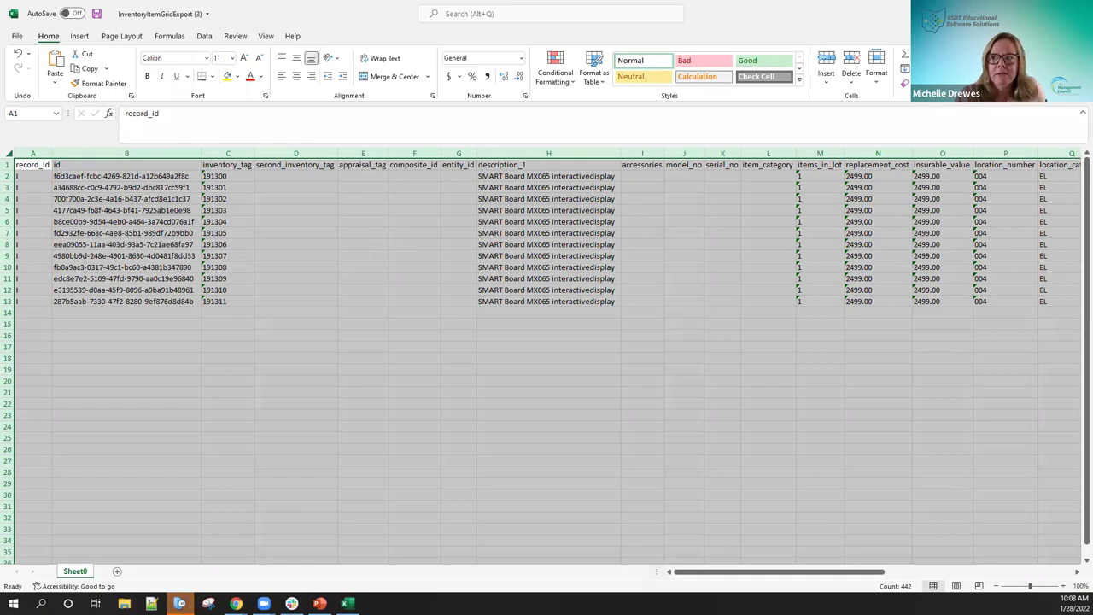
- Switch back to the Inventory application in Chrome, dismiss the export dialog, and view the Import/Update Items page
left_click(180, 603)
left_click(575, 336)
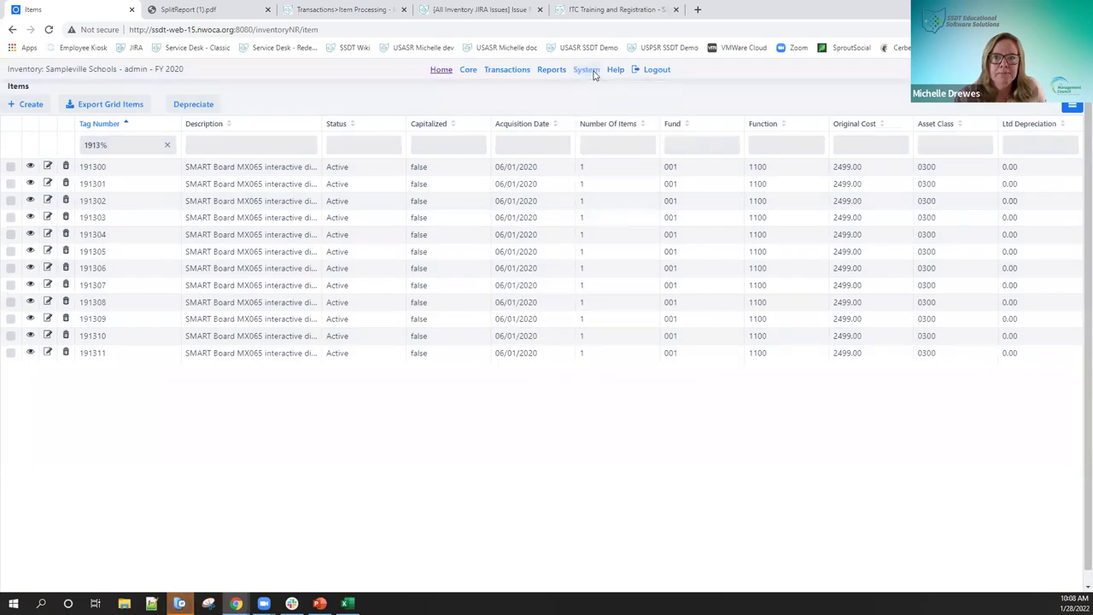
left_click(595, 75)
left_click(598, 127)
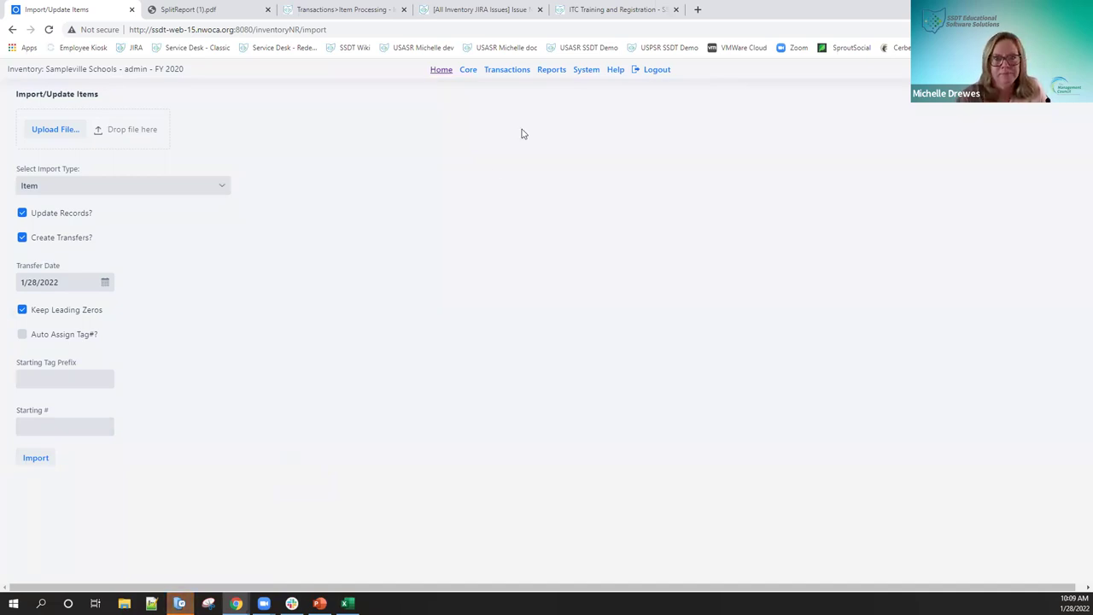
left_click(586, 70)
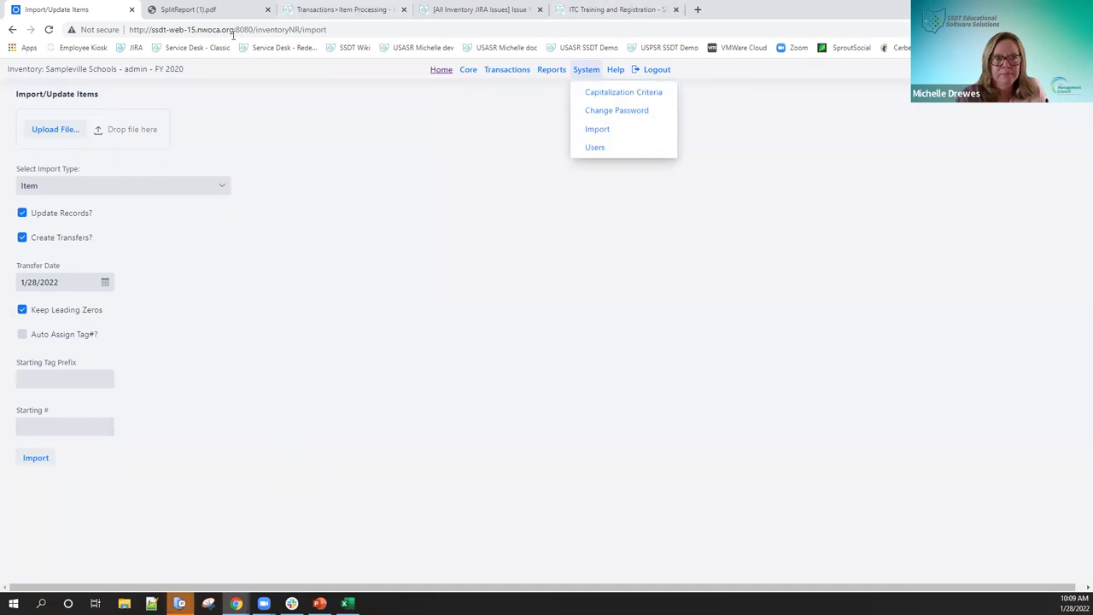
- Return to the items grid and close the SplitReport (1) PDF
left_click(517, 71)
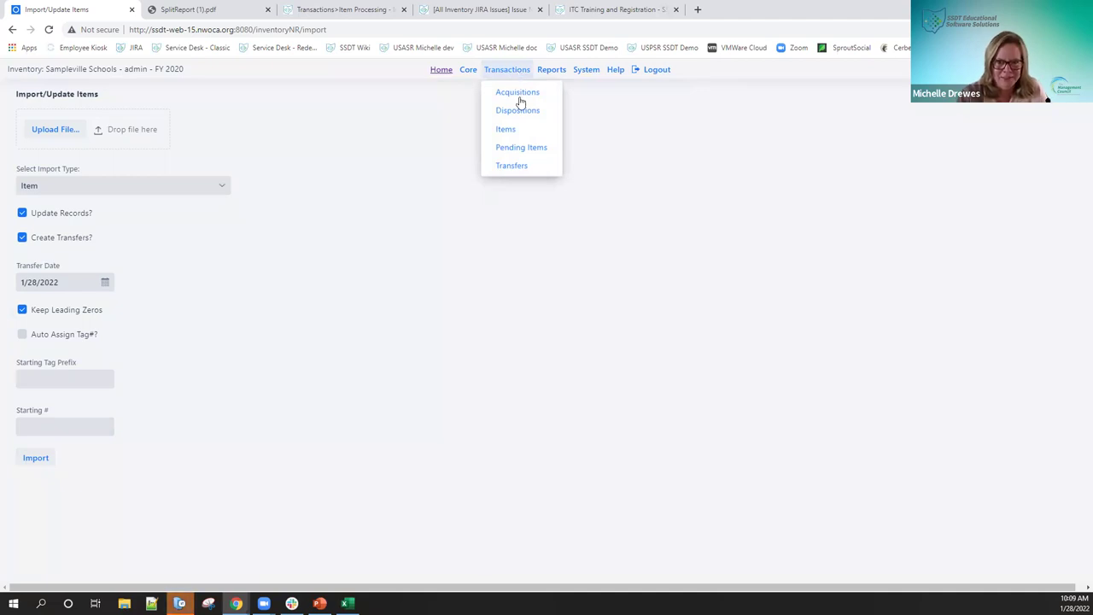
left_click(509, 133)
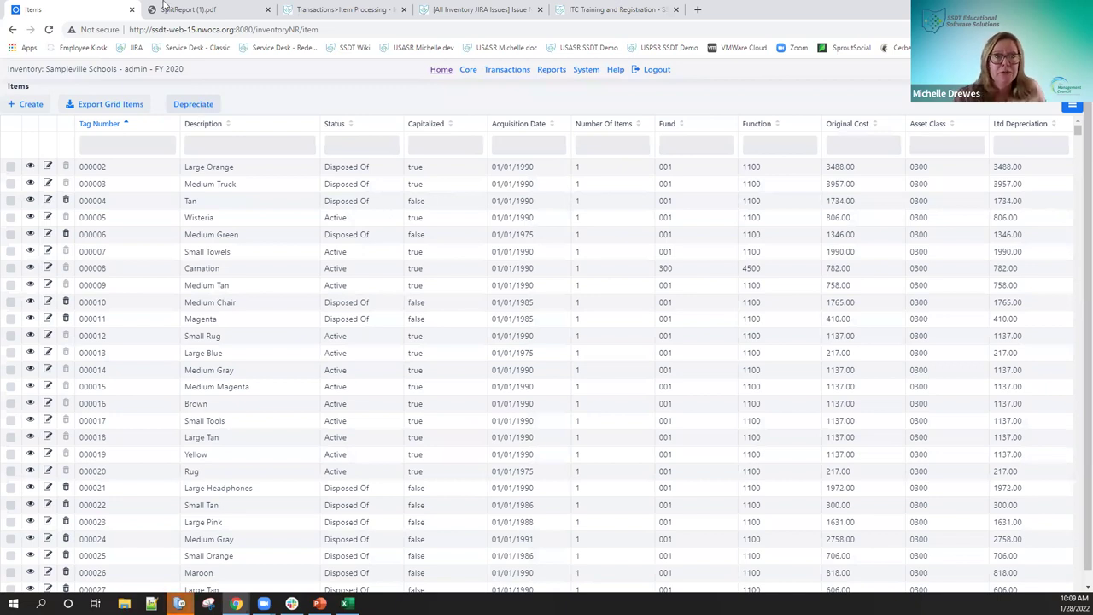
left_click(229, 13)
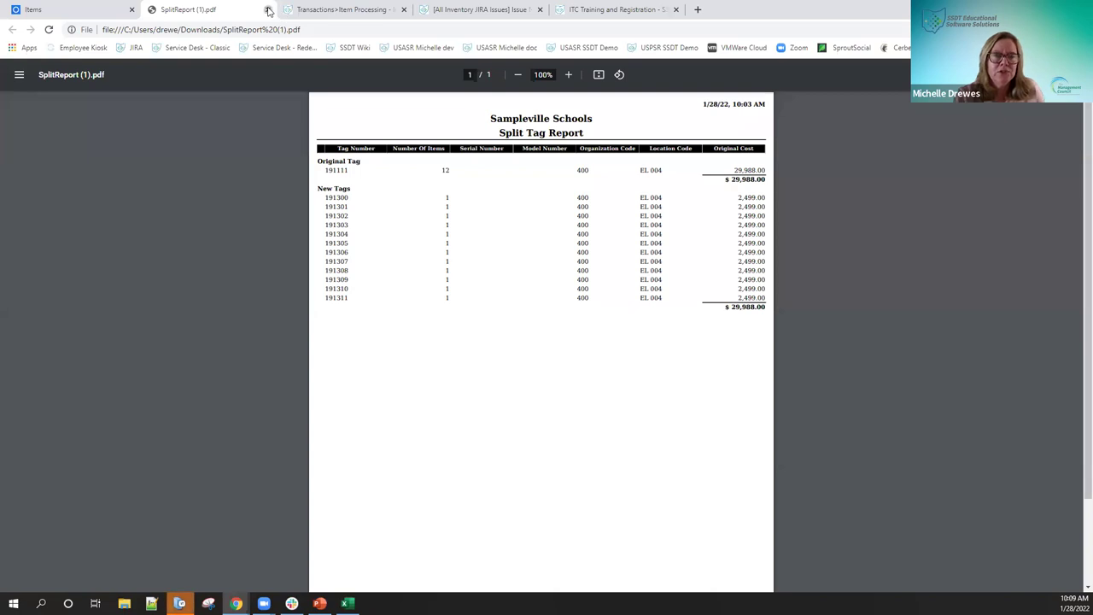
left_click(267, 9)
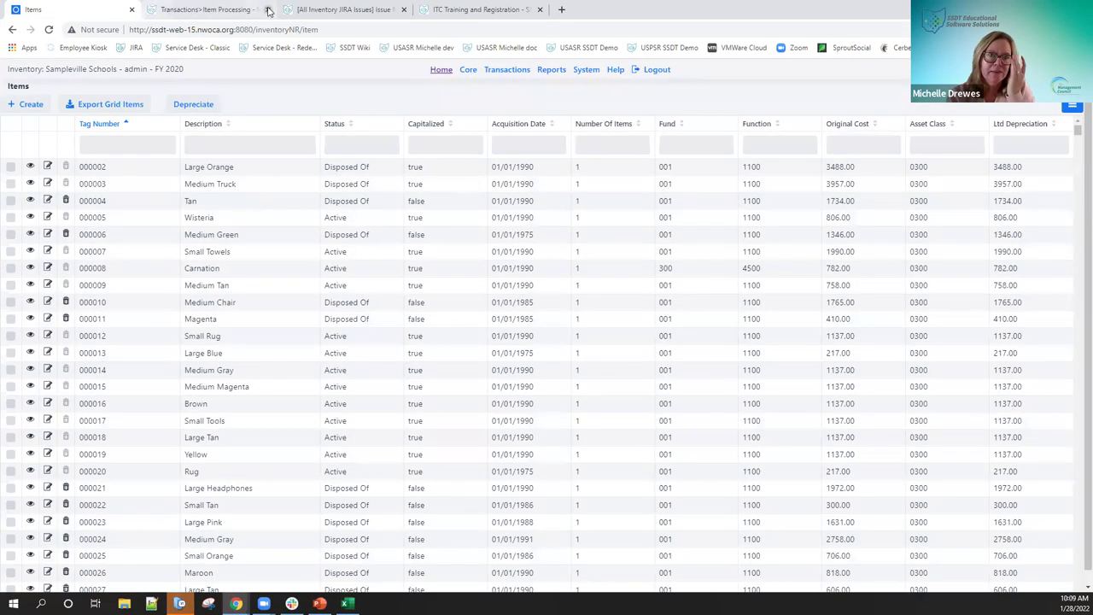
- Read the Depreciate Items section on the Items page under Transactions in the Inventory Documentation wiki
left_click(208, 10)
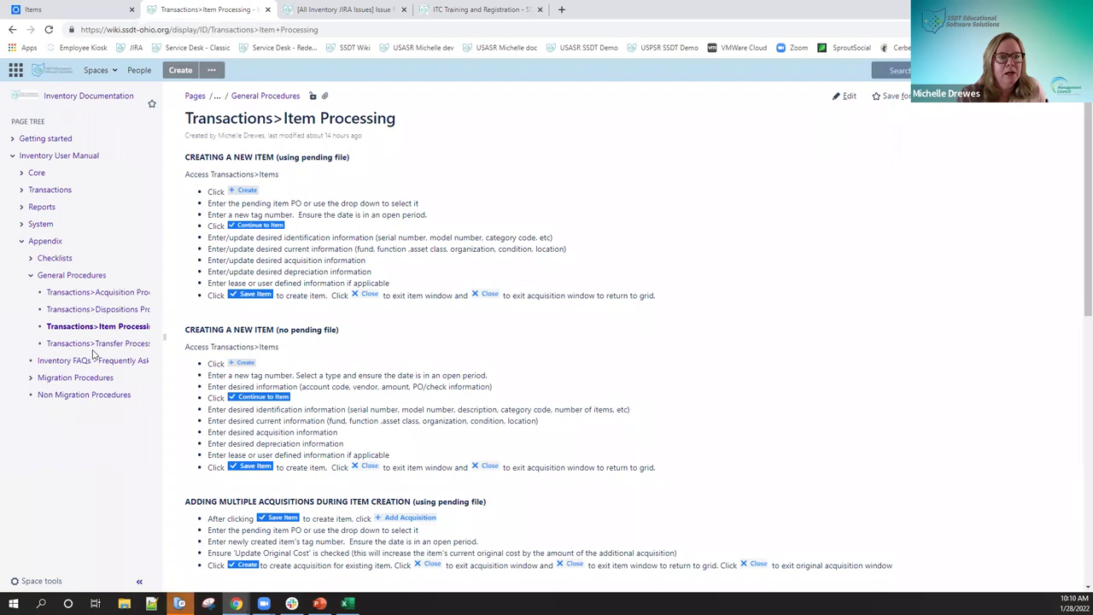
left_click(51, 191)
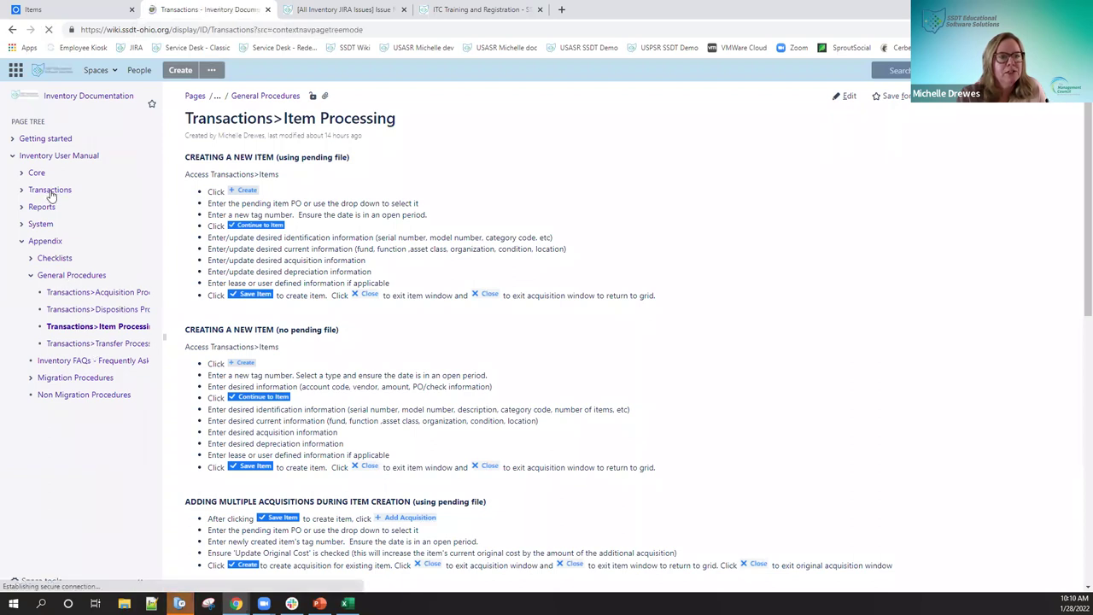
left_click(46, 242)
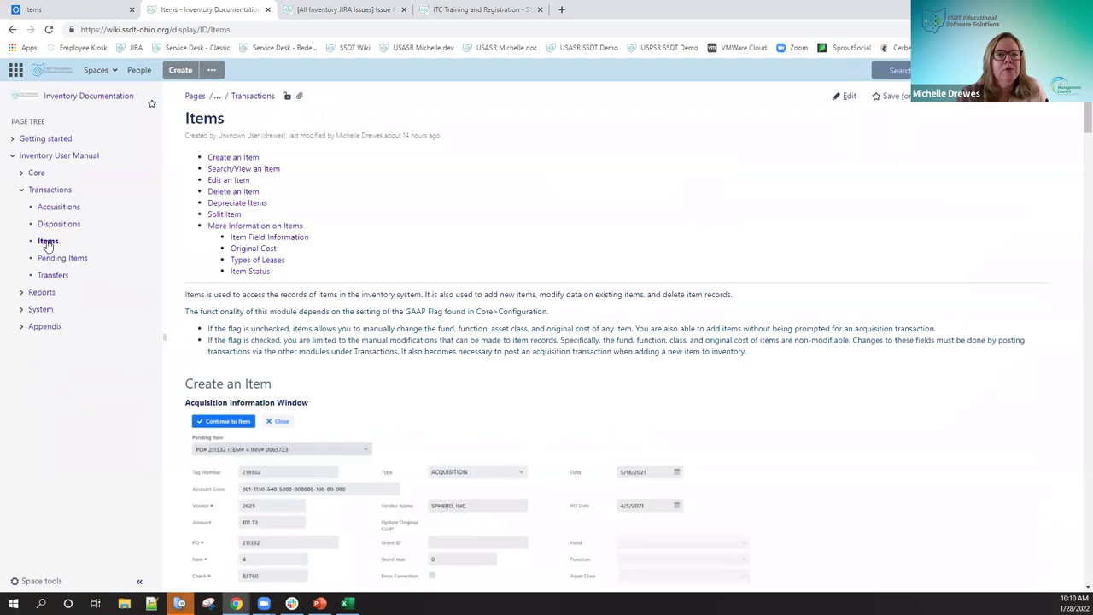
left_click(244, 202)
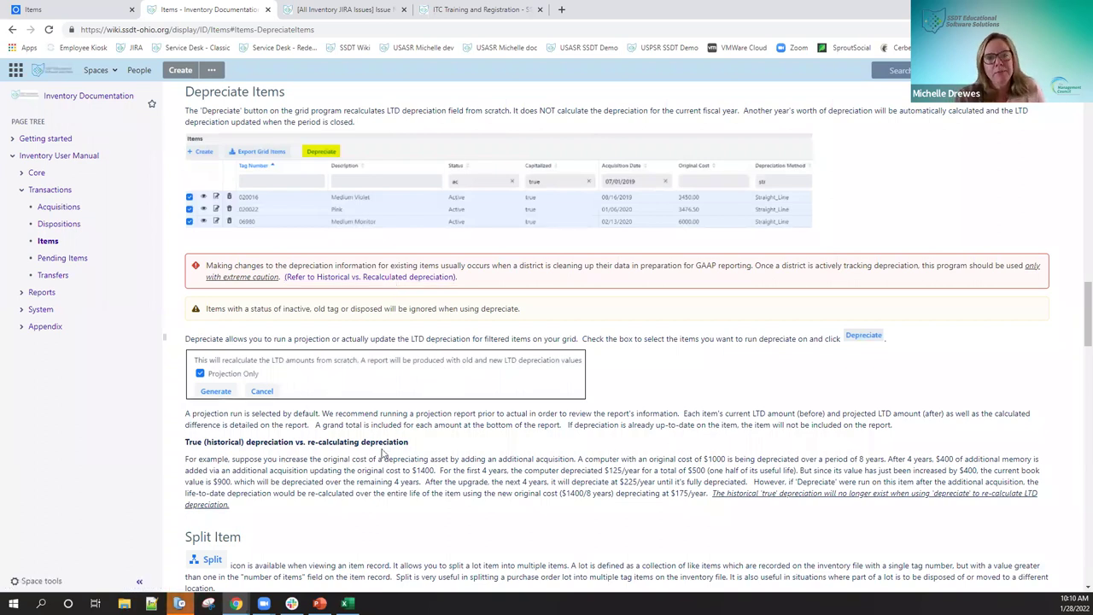
scroll(383, 454, "down", 1)
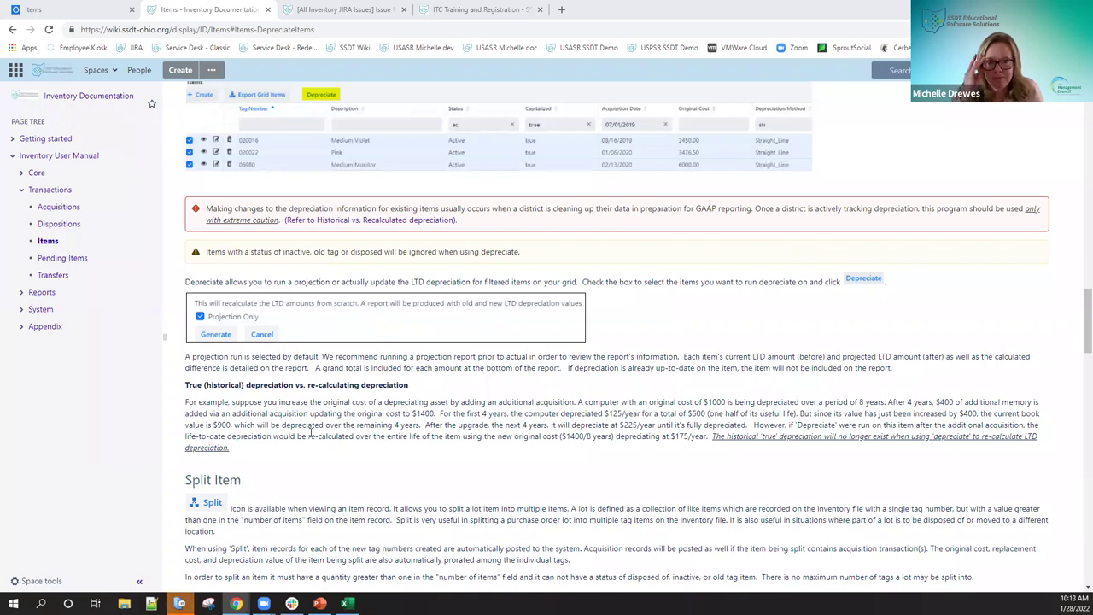
- Return to the Inventory items grid, filter it by tag number 019989, and review the matching item's record and depreciation information
left_click(71, 12)
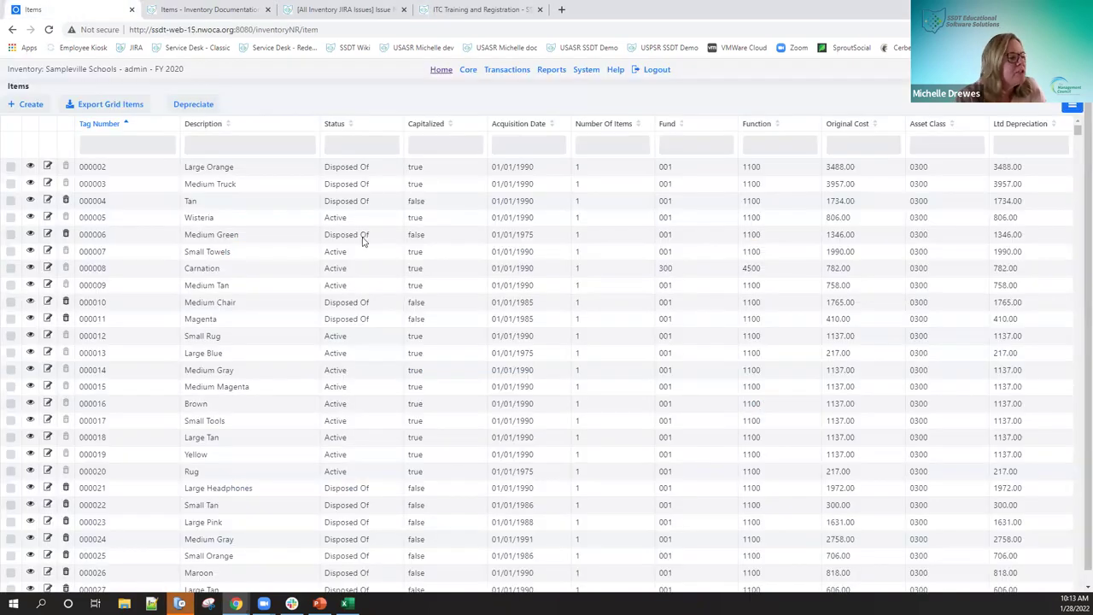
left_click(121, 146)
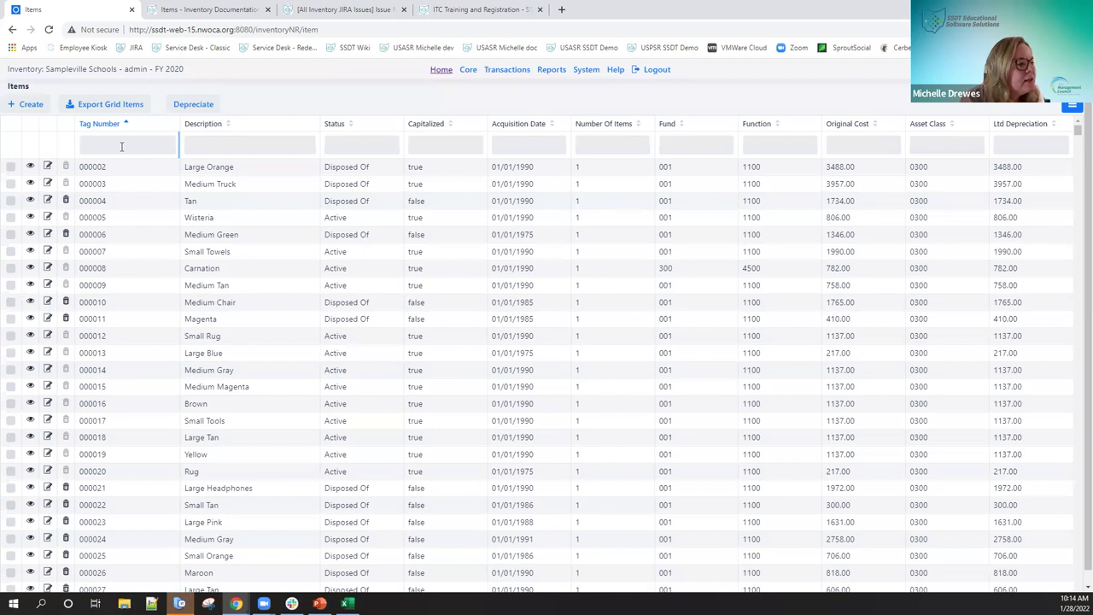
type("01")
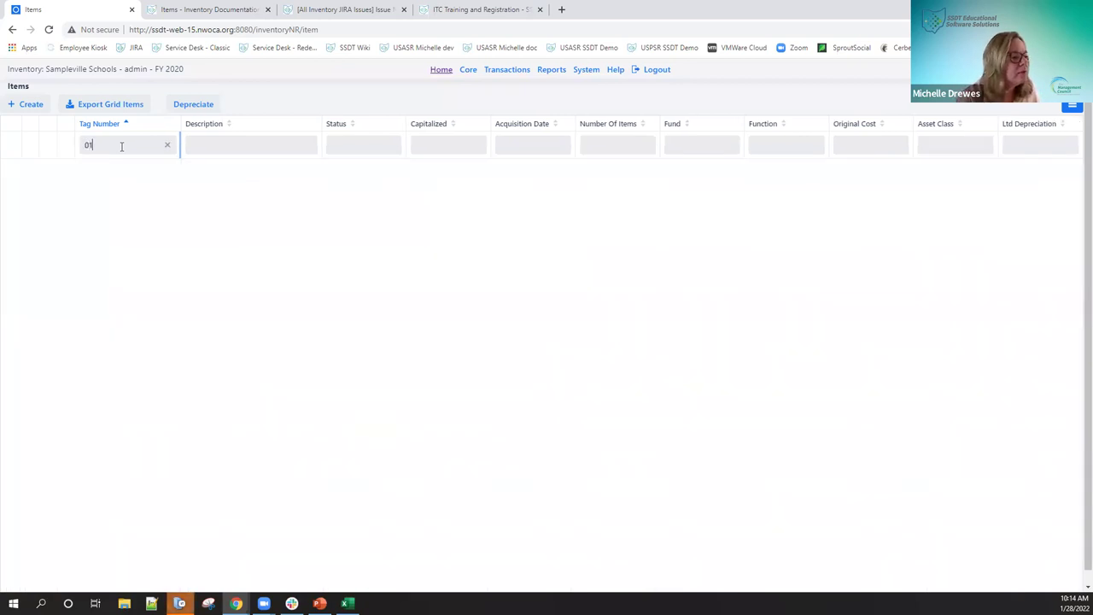
type("9989")
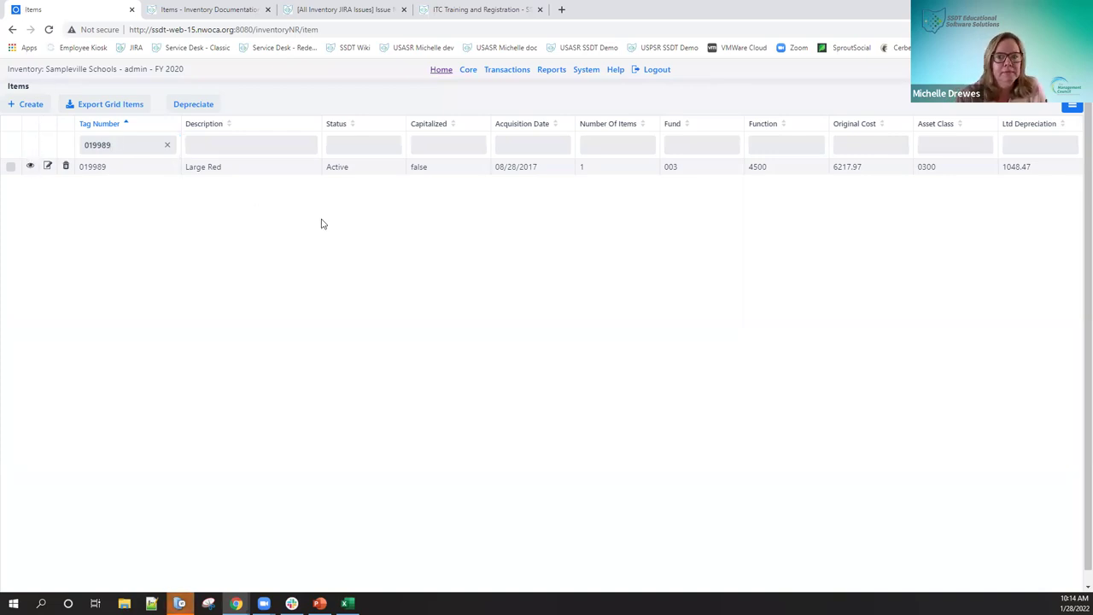
left_click(427, 166)
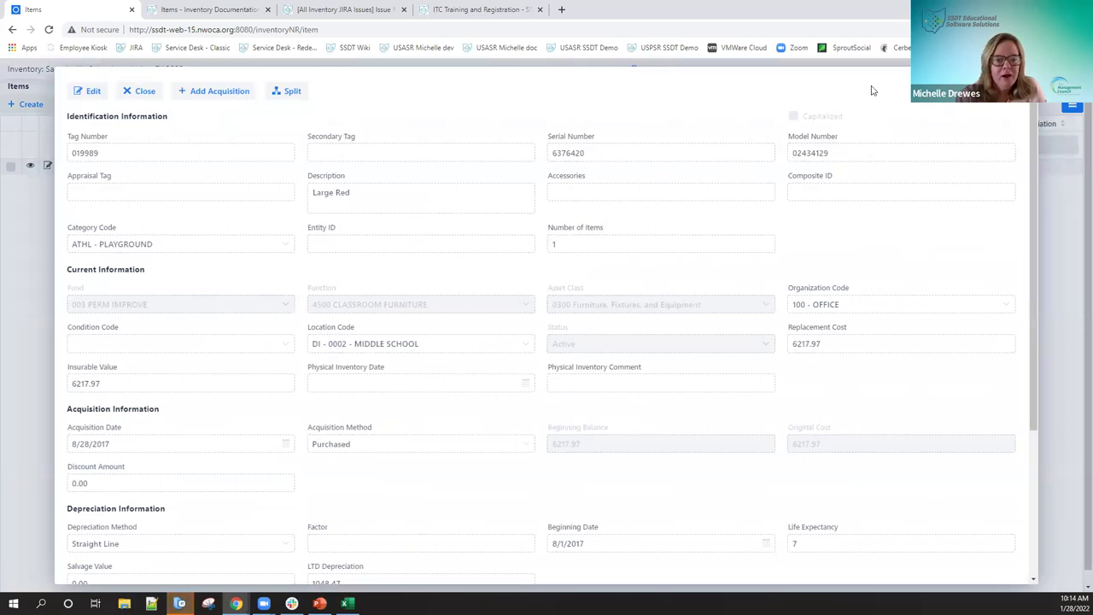
scroll(330, 476, "down", 2)
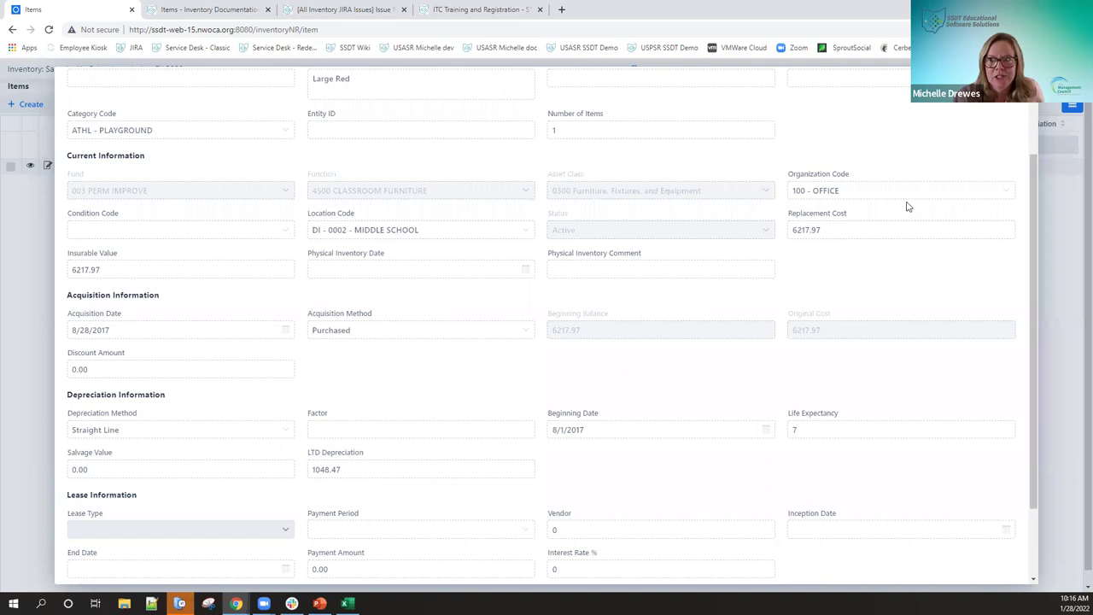
scroll(722, 106, "up", 3)
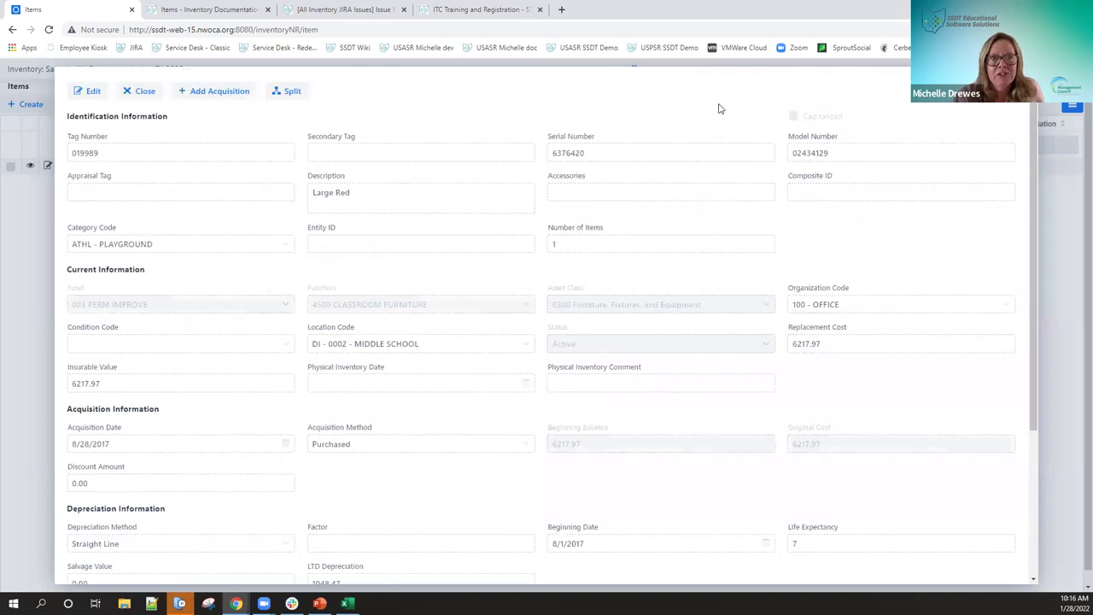
- Generate a projection-only depreciation report for item 019989, save it as Depreciation (3), and review the PDF before closing it
left_click(138, 91)
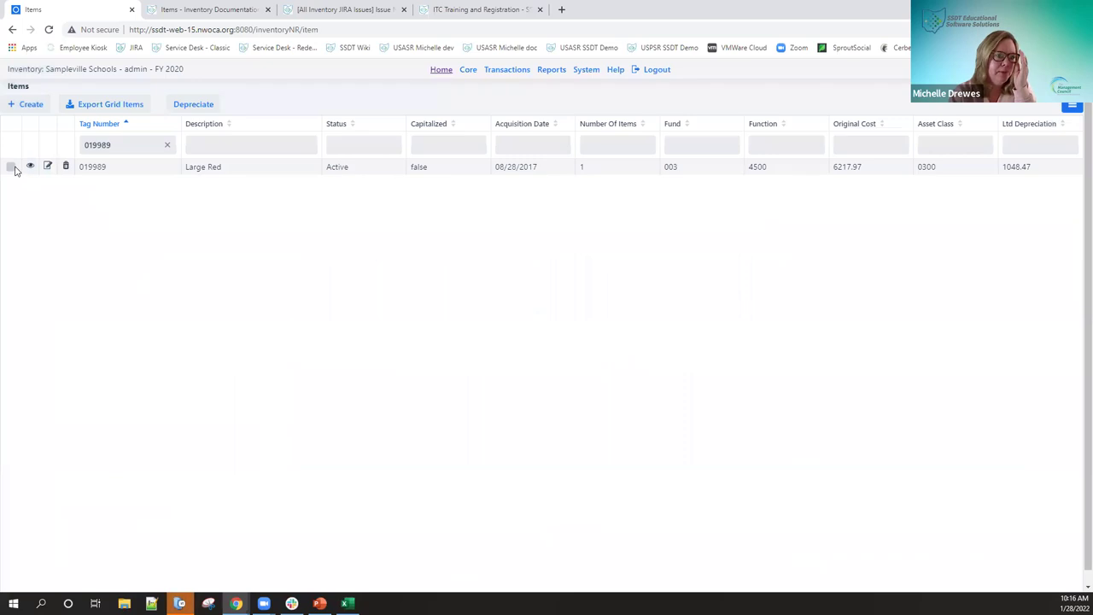
left_click(10, 168)
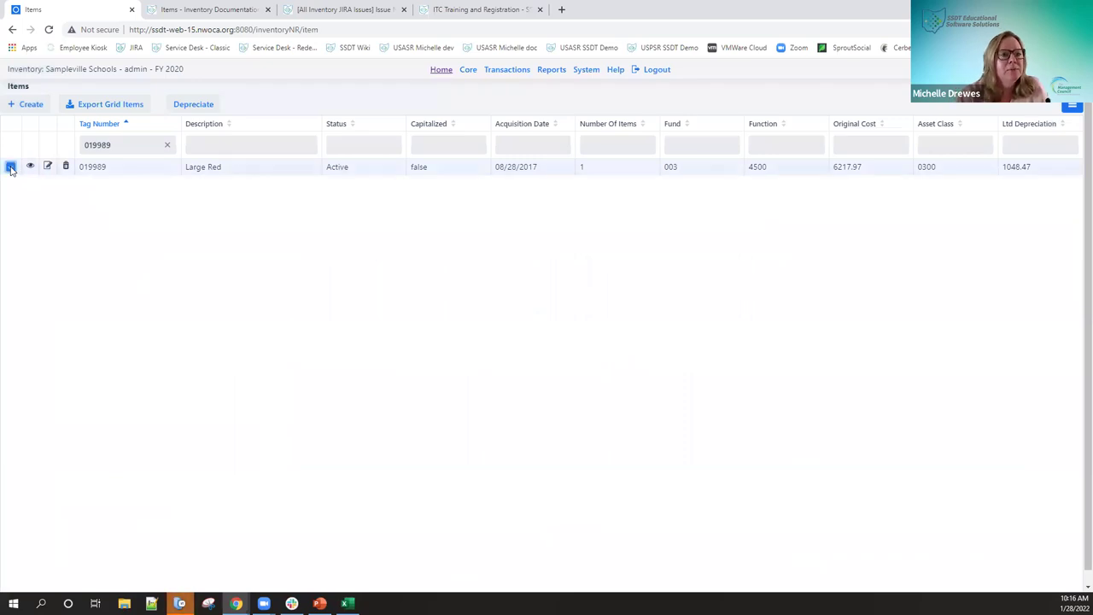
left_click(194, 104)
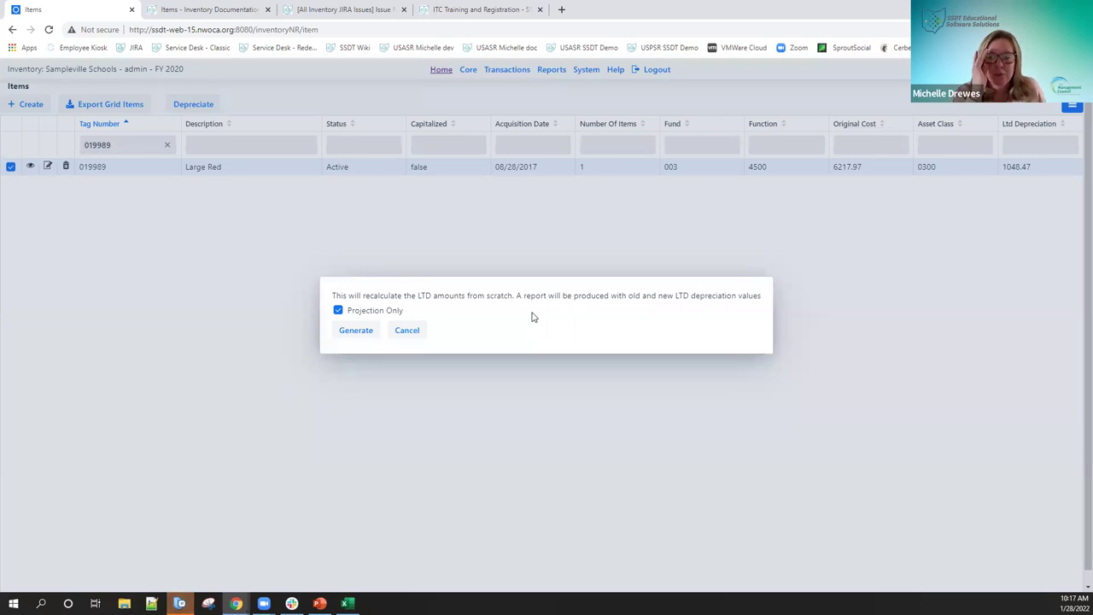
left_click(360, 333)
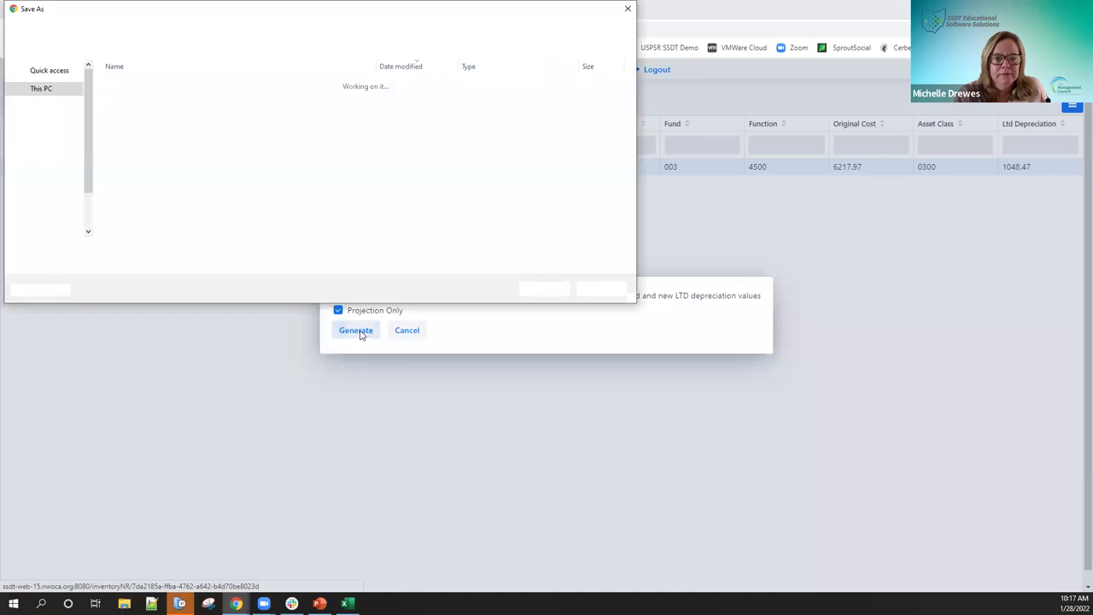
left_click(545, 290)
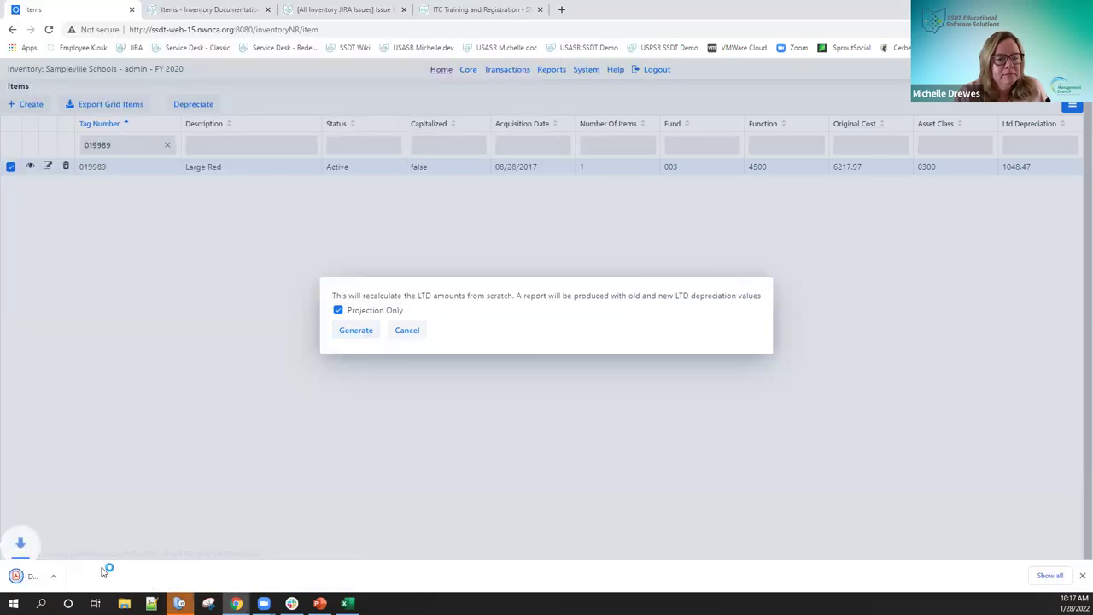
left_click(36, 577)
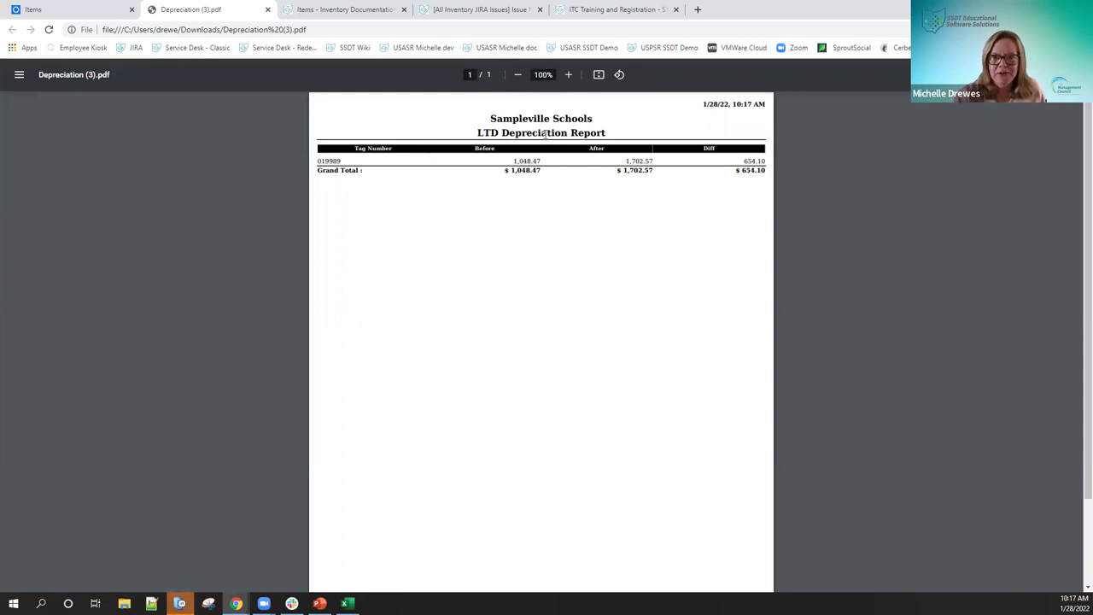
left_click(269, 11)
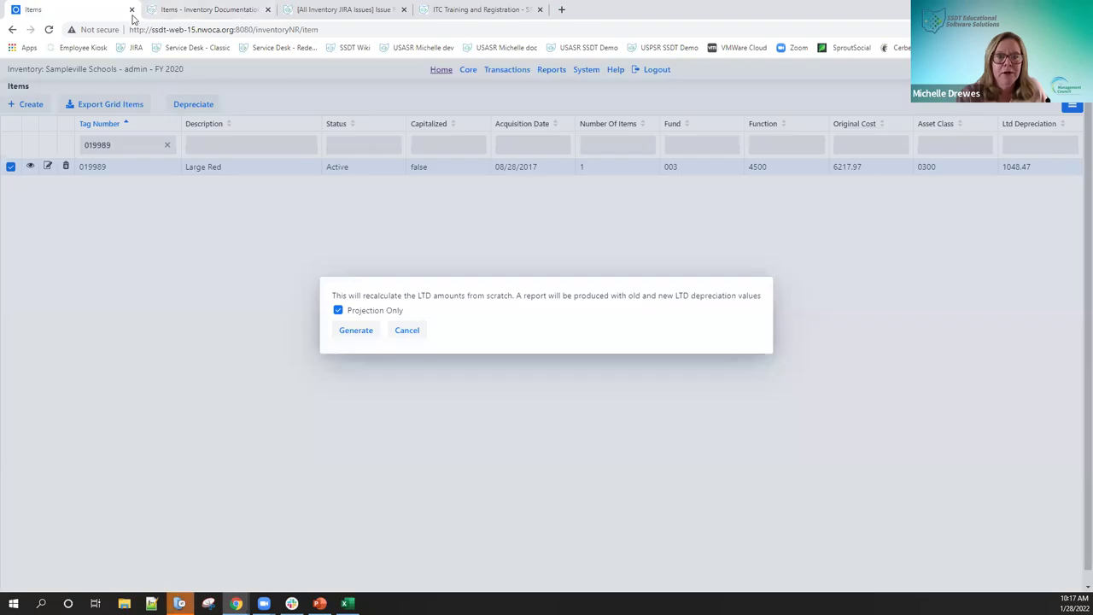
- Run the actual depreciation for item 019989 with Projection Only off, save the report as Depreciation (4), and open it
left_click(338, 311)
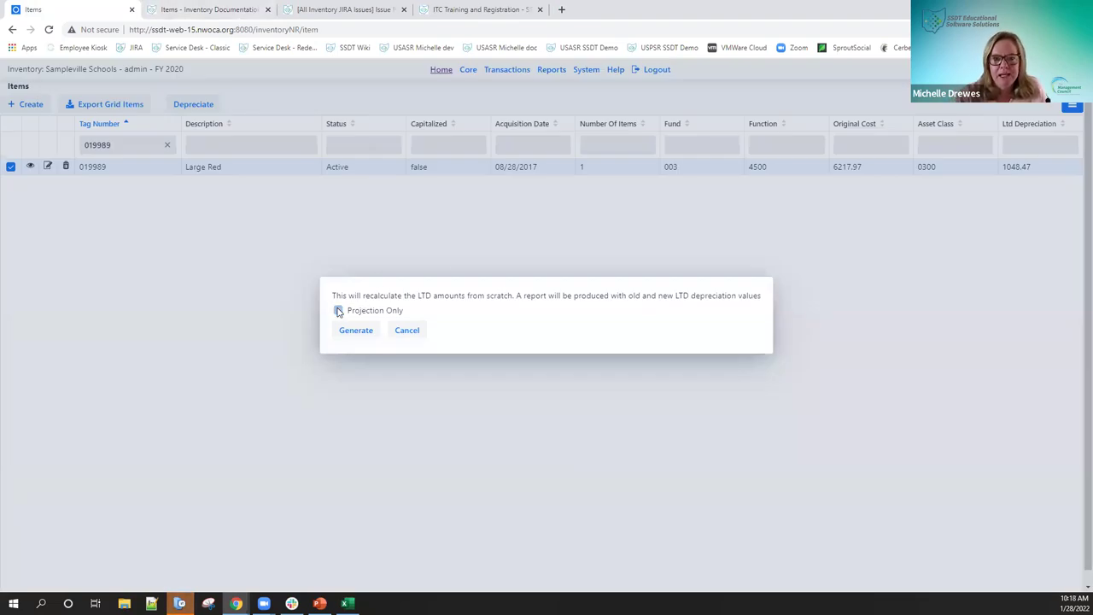
key("Return")
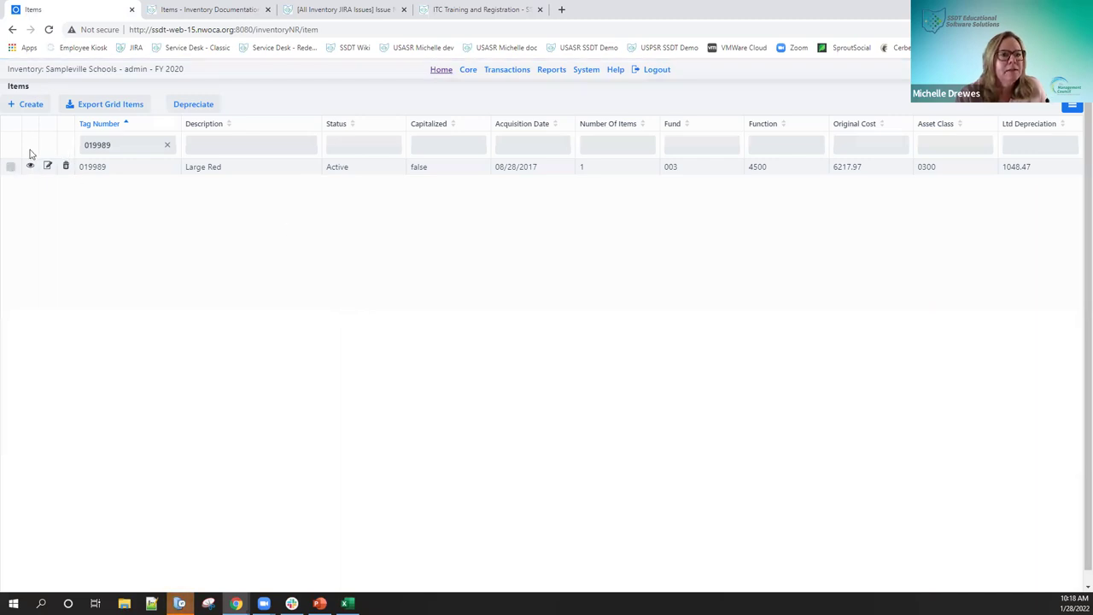
left_click(10, 166)
left_click(201, 106)
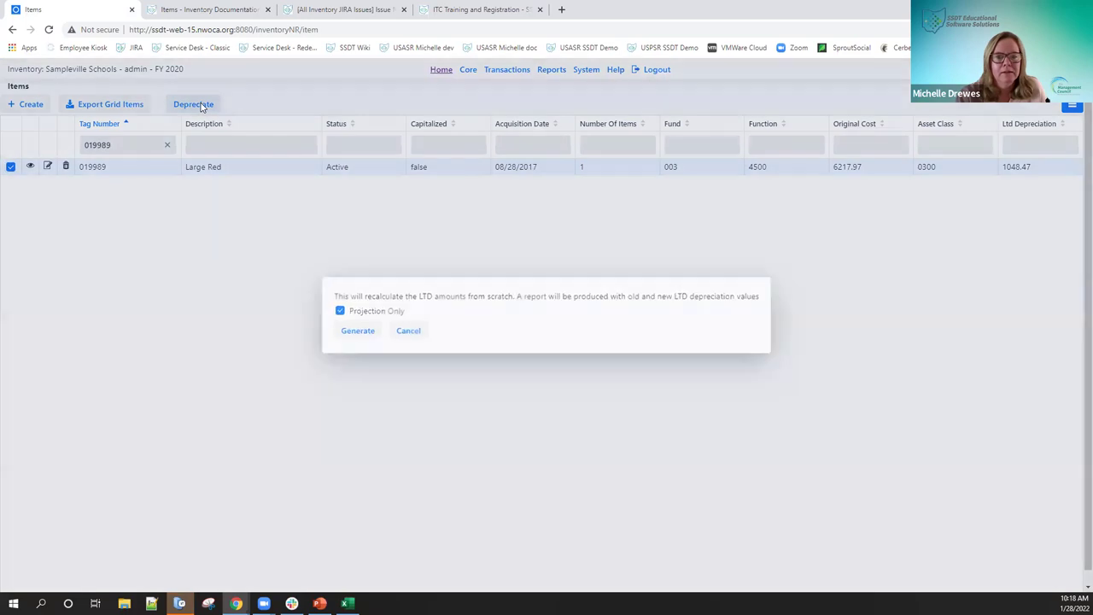
left_click(338, 311)
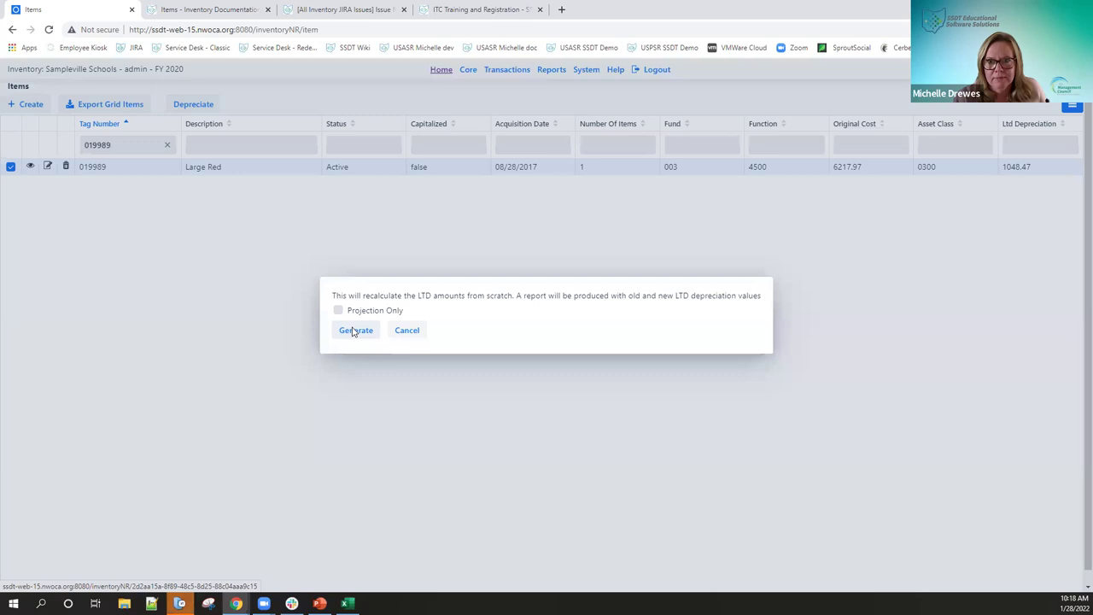
left_click(355, 330)
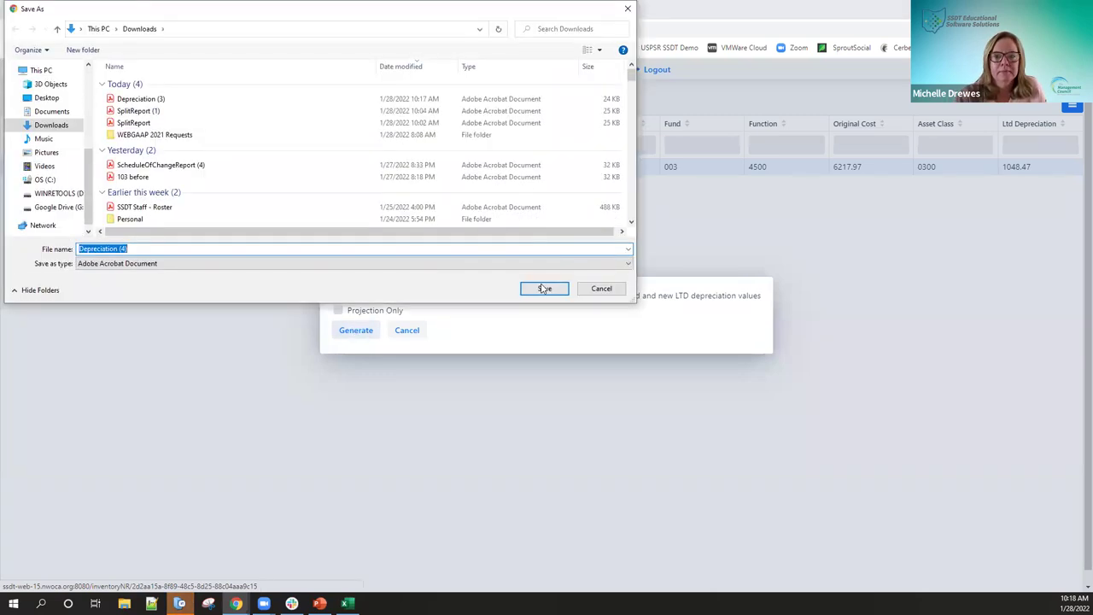
left_click(543, 289)
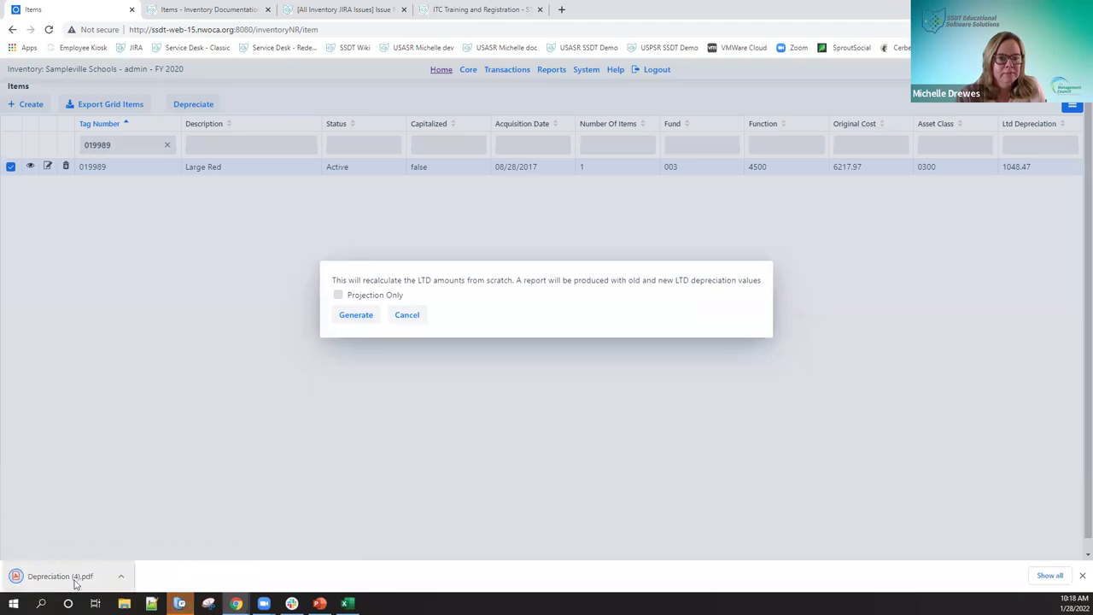
left_click(75, 580)
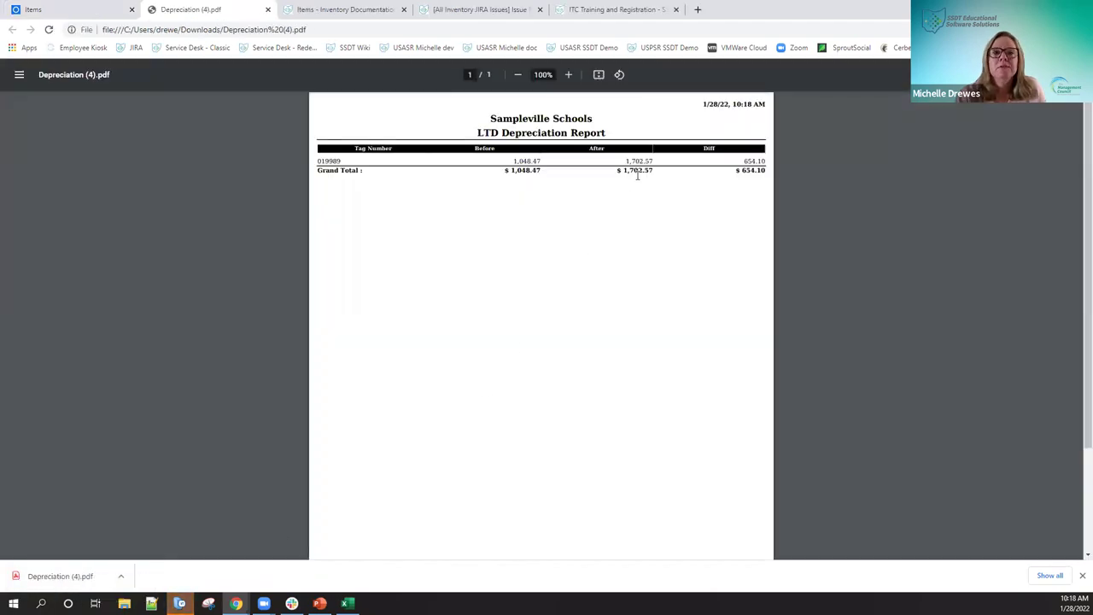
- Return to the items grid and check the depreciation information in item 019989's record, closing the record when done
left_click(85, 9)
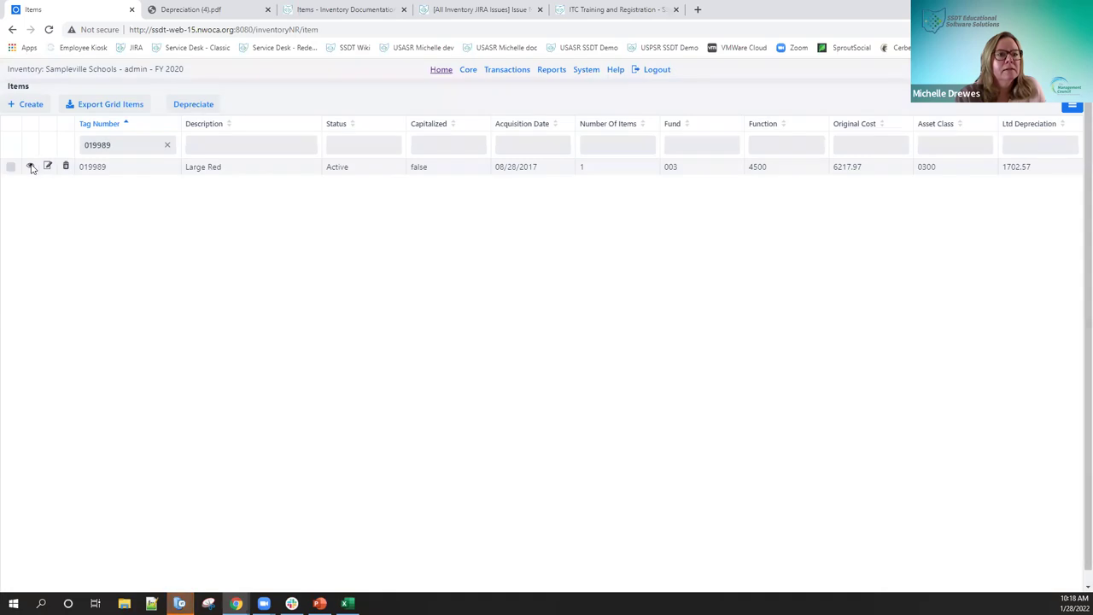
left_click(30, 166)
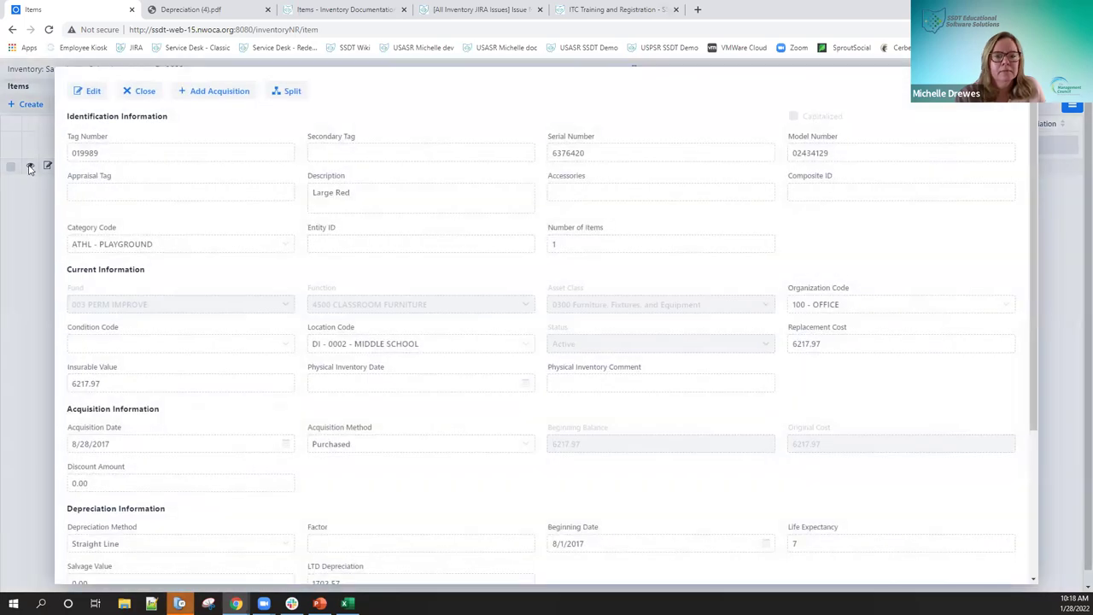
scroll(562, 251, "down", 2)
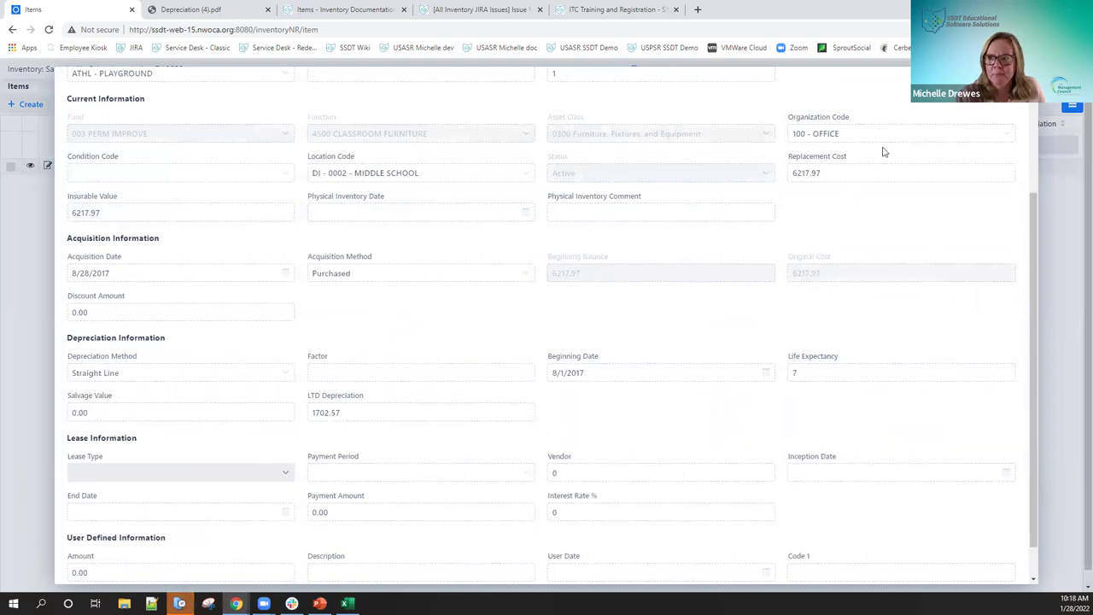
scroll(345, 165, "up", 3)
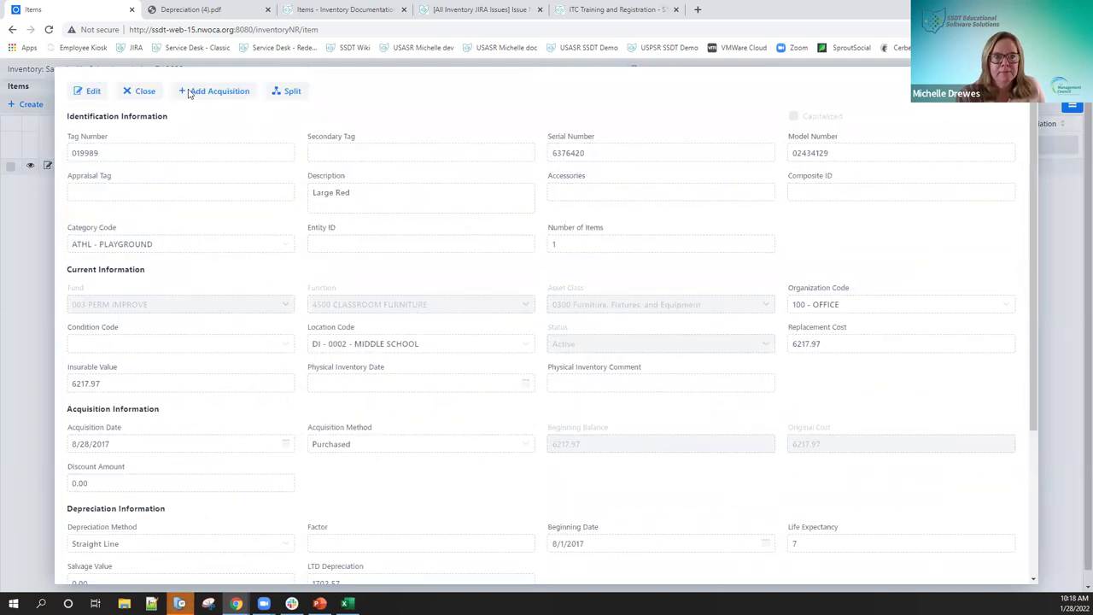
left_click(141, 91)
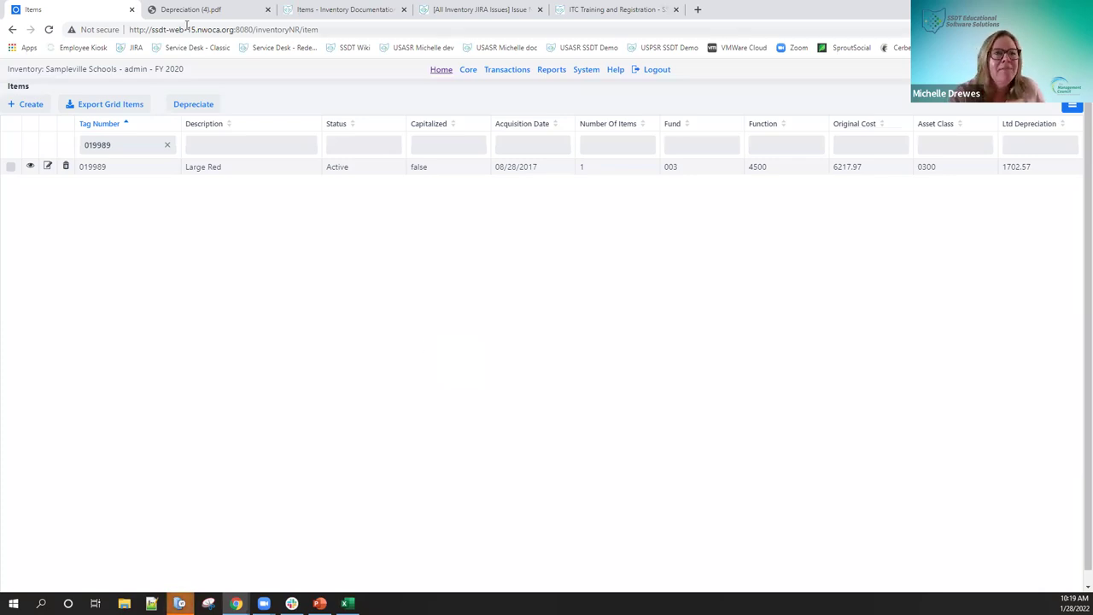
- Review the true versus re-calculated depreciation explanation and the sections below it on the Inventory Documentation wiki's Items page
left_click(335, 10)
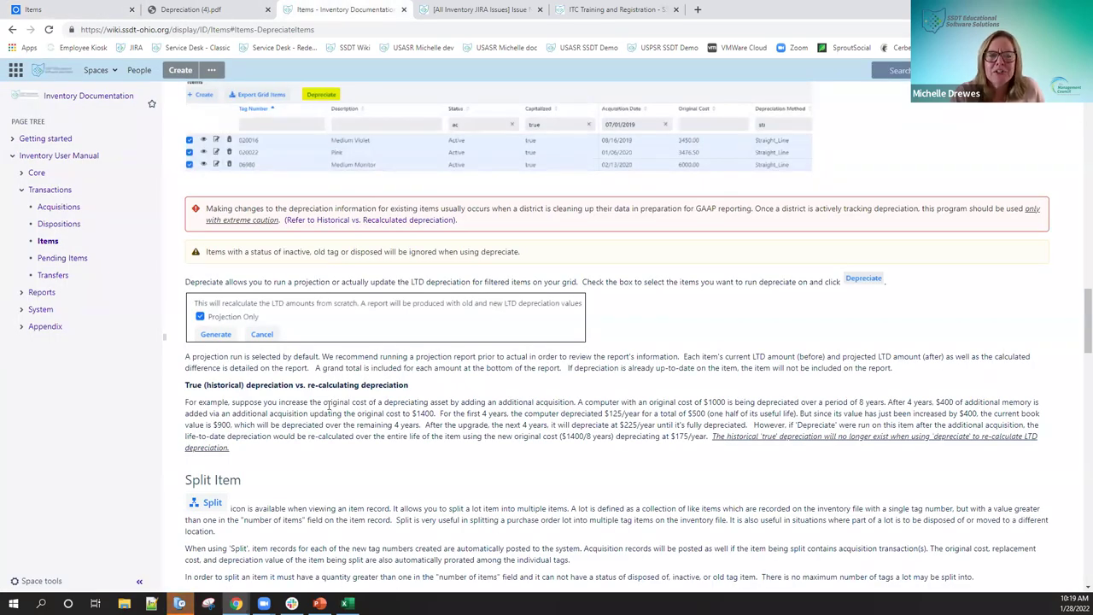
scroll(267, 450, "down", 1)
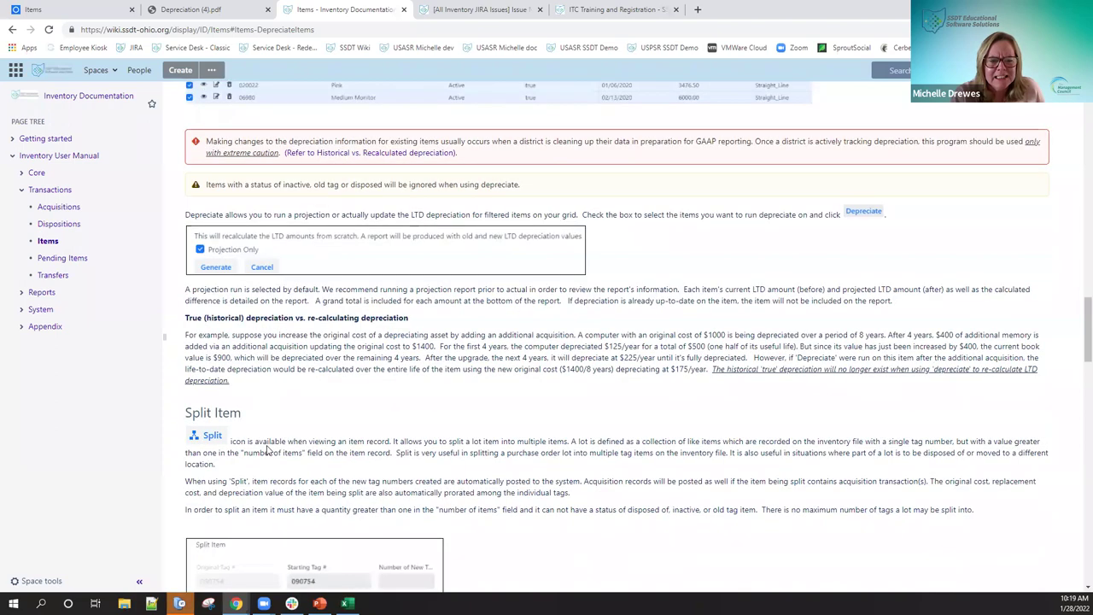
scroll(268, 450, "down", 8)
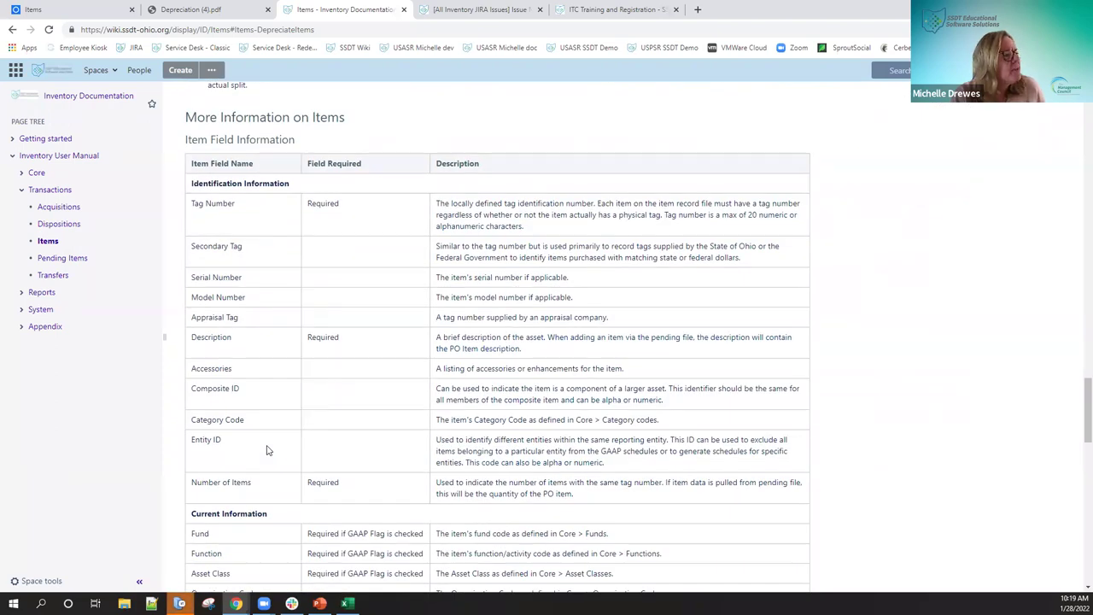
scroll(268, 451, "up", 8)
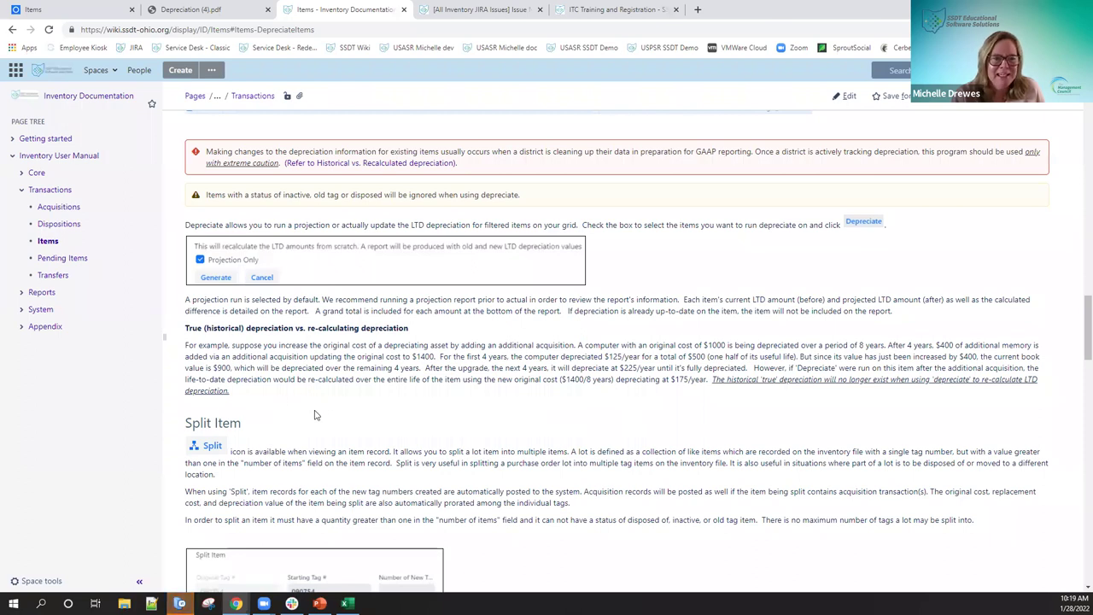
- Return to the items grid, clear the tag number filter, and open the Acquisitions transactions page
left_click(92, 8)
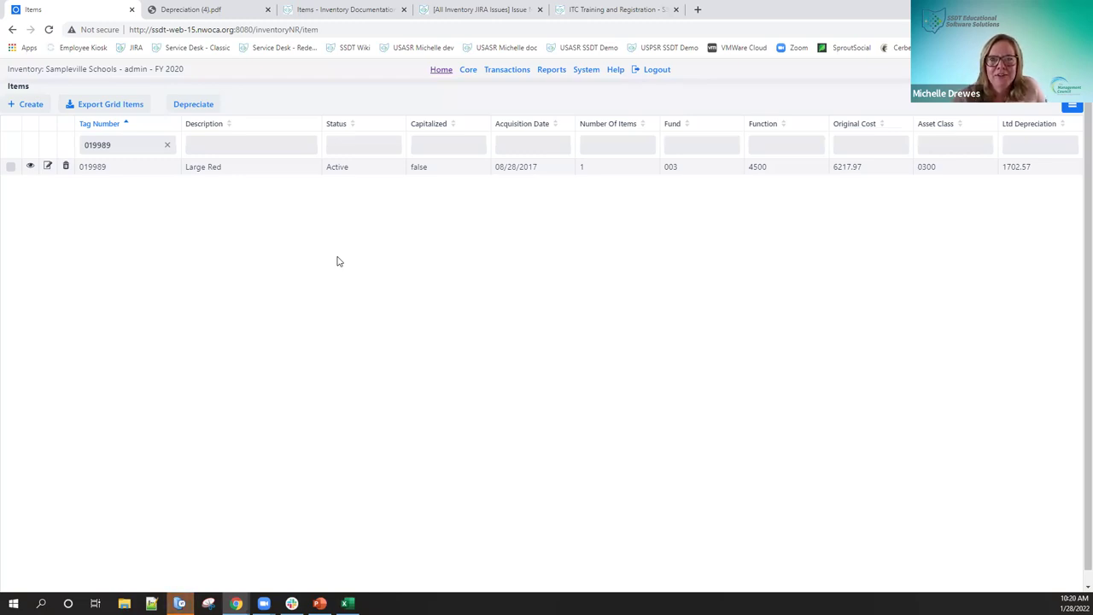
left_click(167, 145)
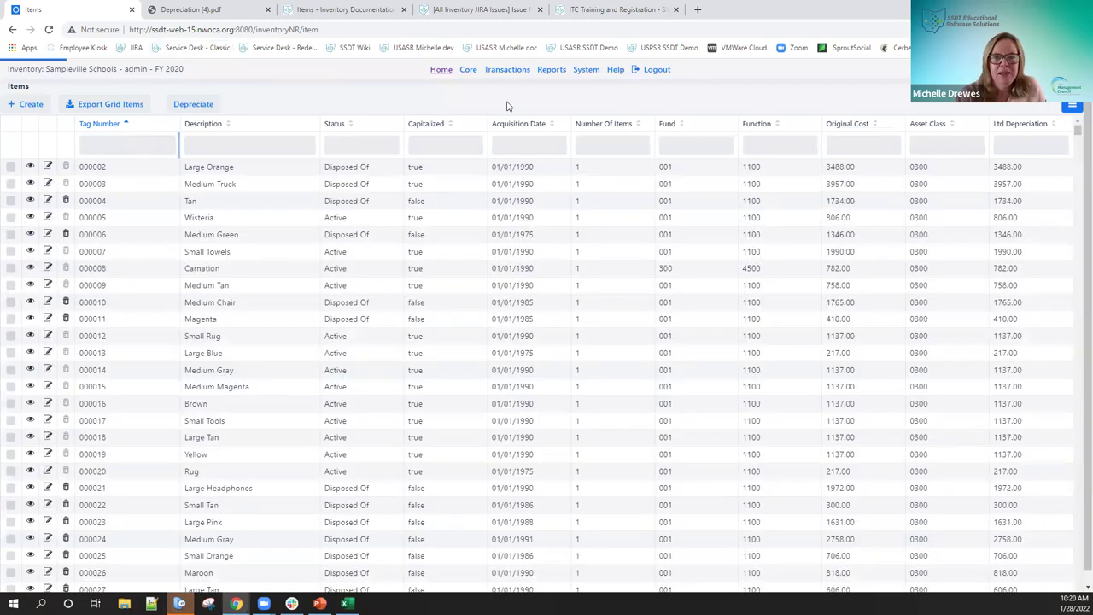
left_click(506, 72)
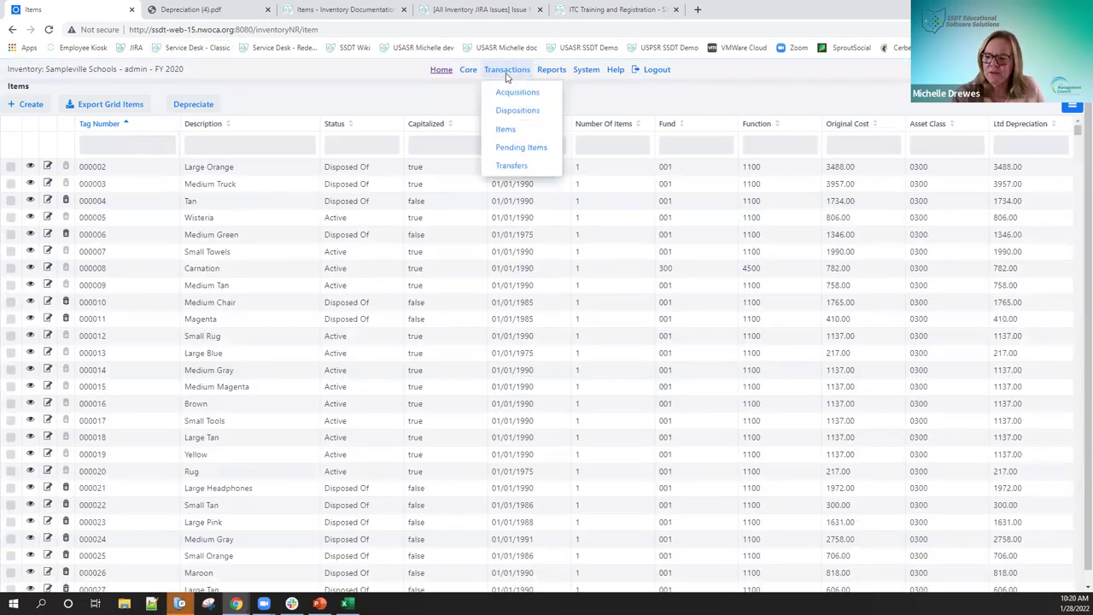
left_click(517, 93)
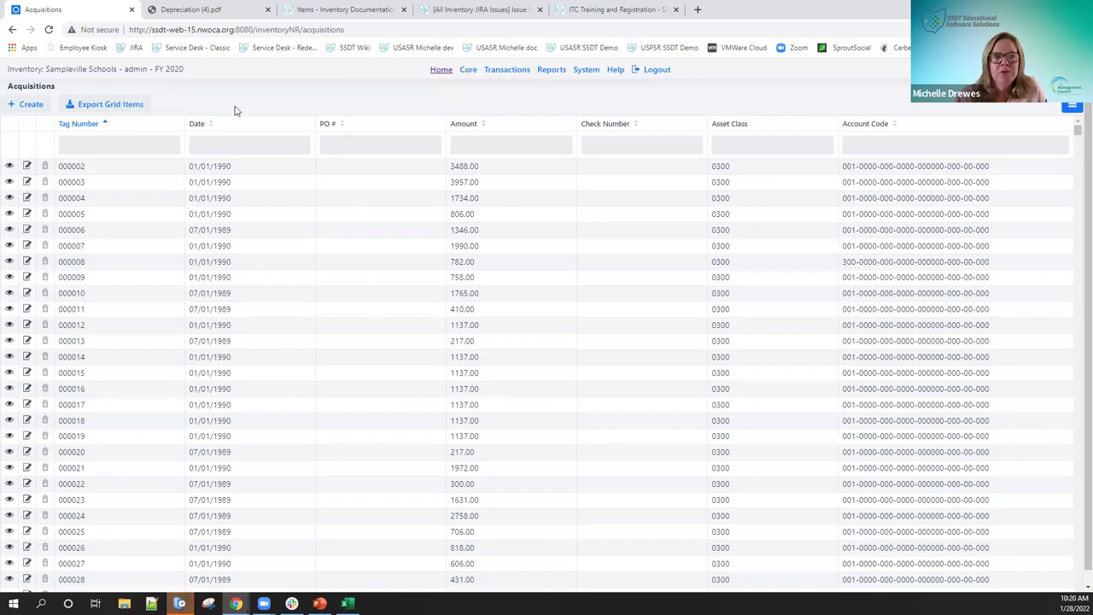
- Start a new acquisition and fill it from the pending item, searching by purchase order number and picking item 1
left_click(39, 108)
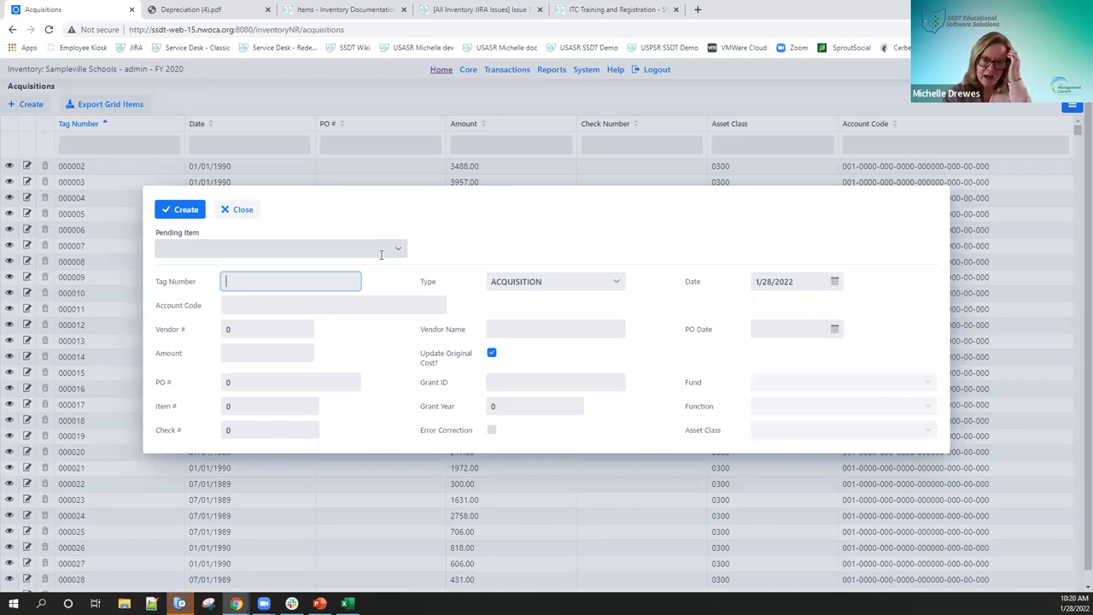
left_click(315, 252)
type("201")
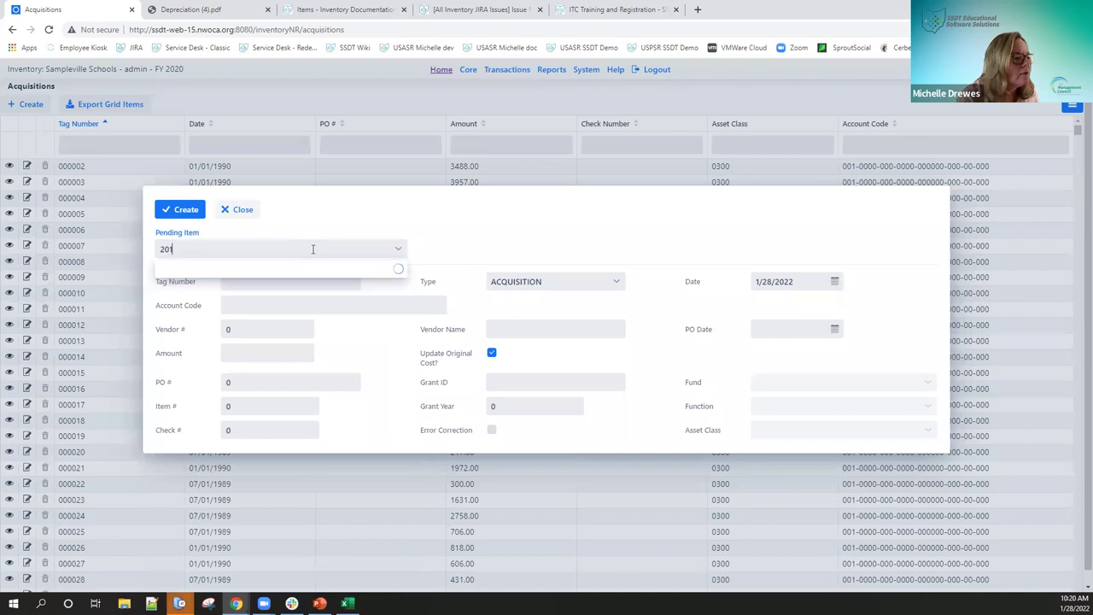
type("2")
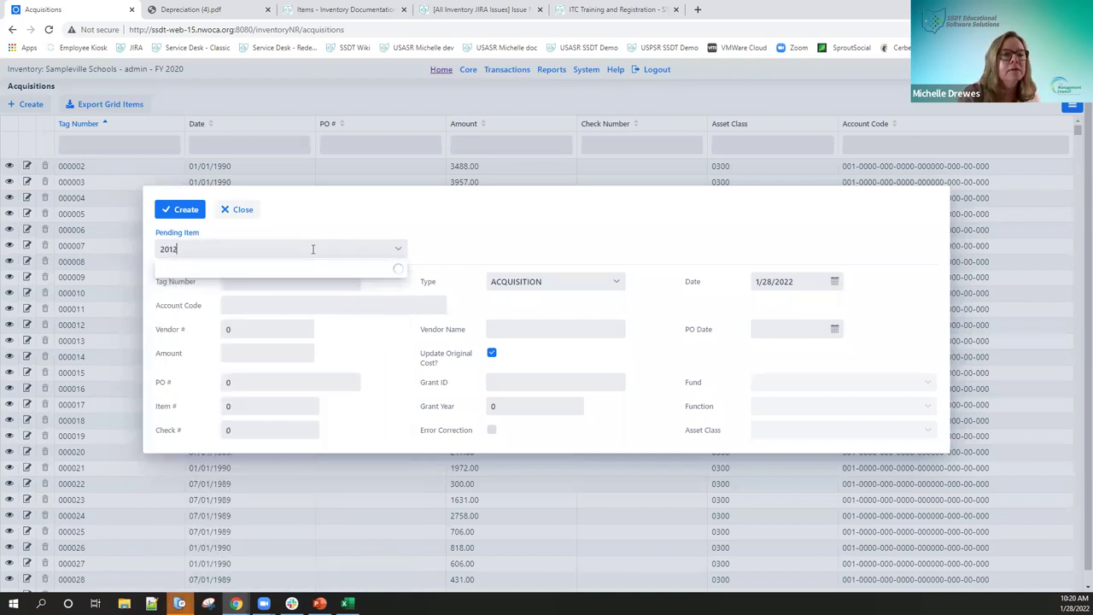
type("87")
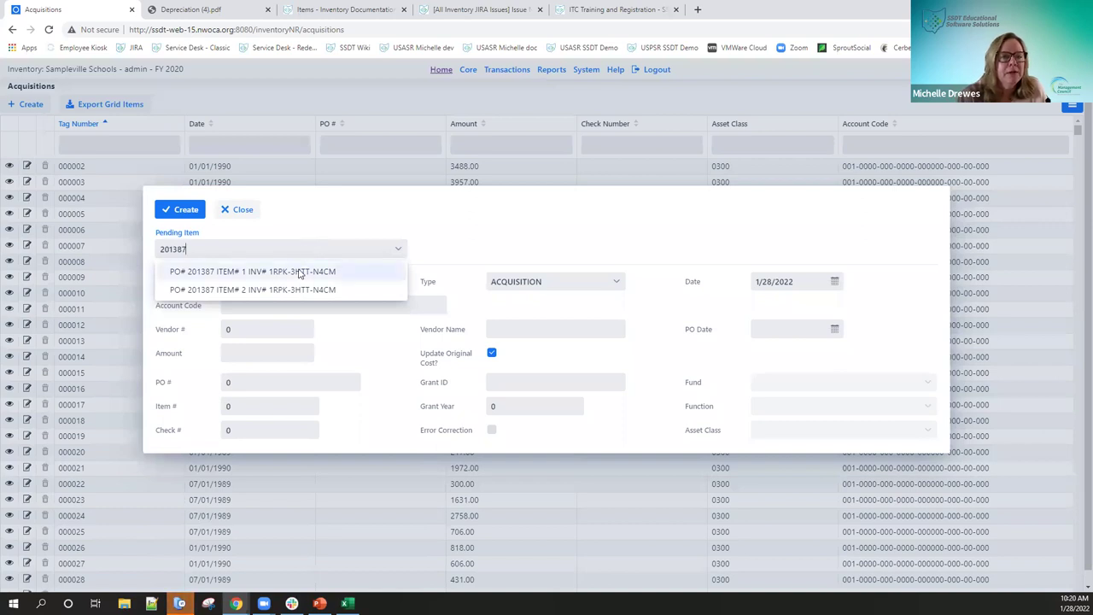
left_click(299, 271)
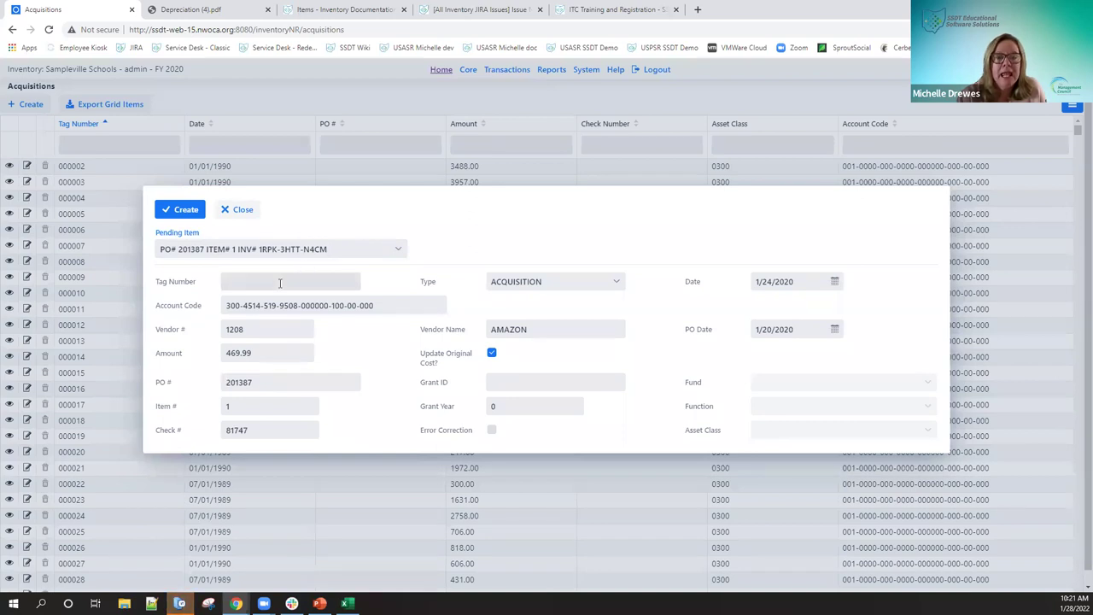
- Enter tag number 091601 for the new acquisition, with Update Original Cost enabled
left_click(278, 283)
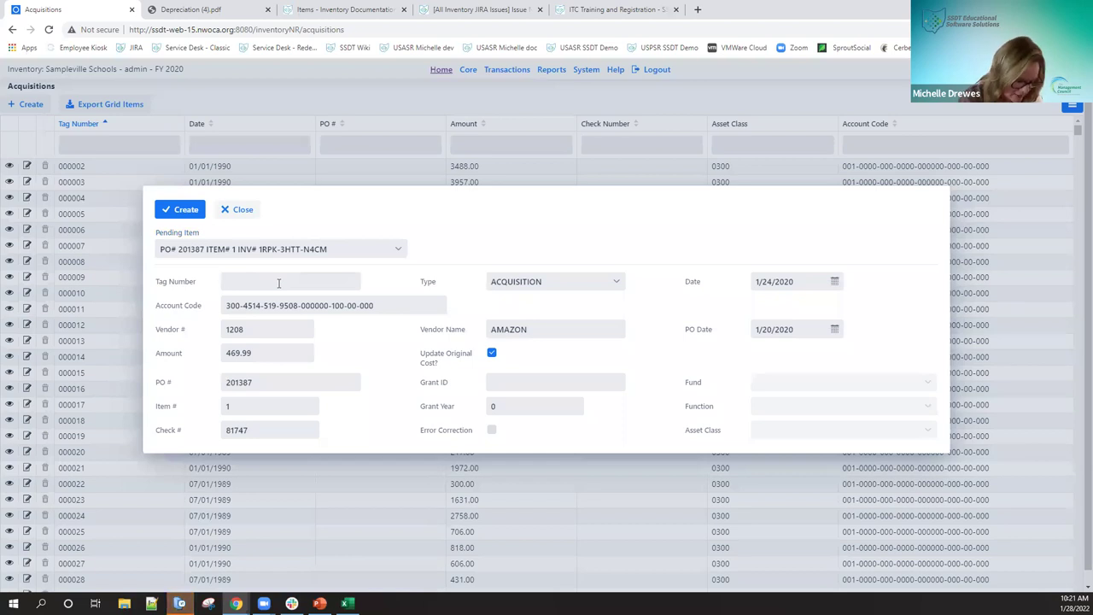
type("091601")
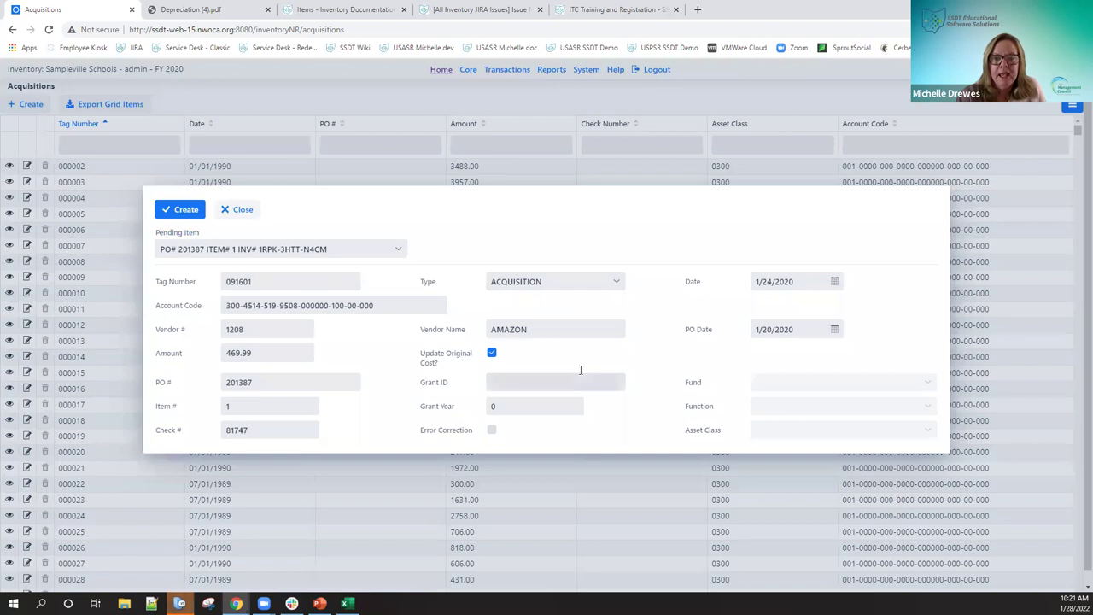
left_click(492, 353)
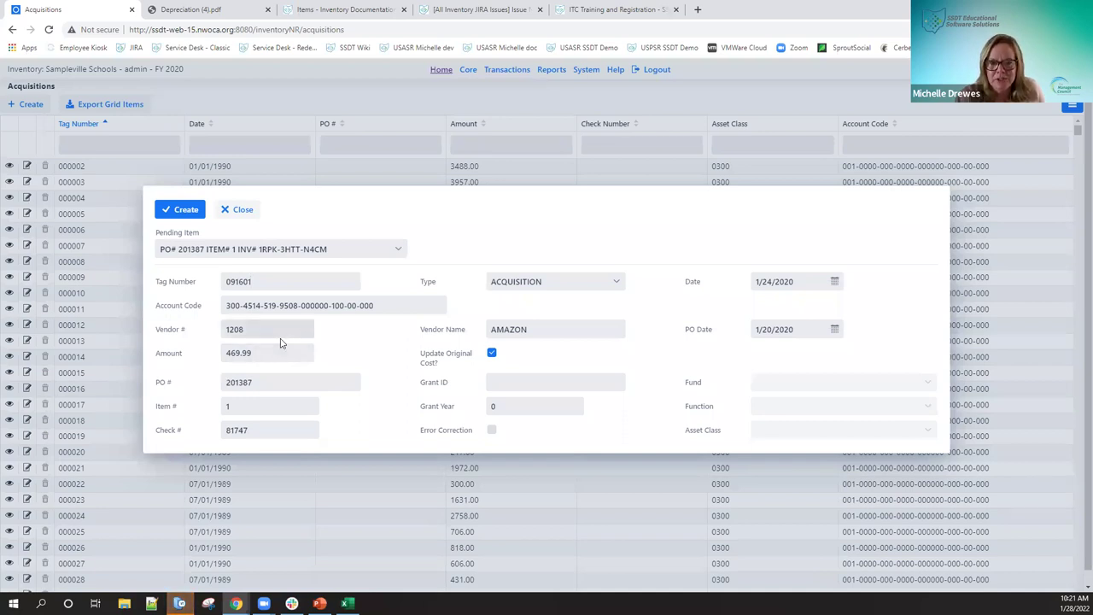
- Save and close the new acquisition for tag number 091601, and open the Dispositions transactions page
left_click(189, 210)
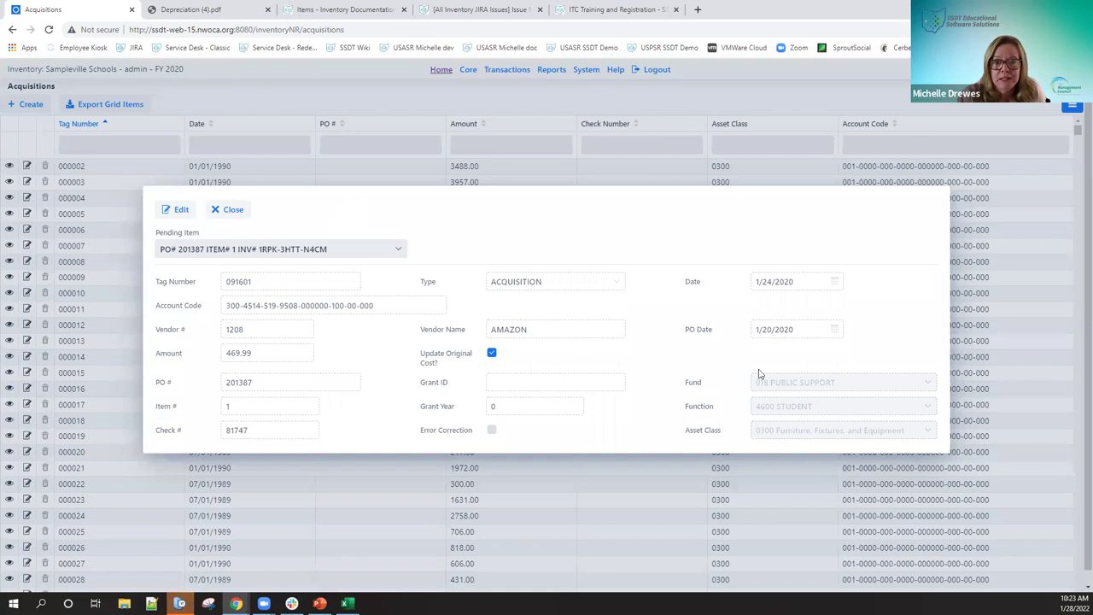
left_click(234, 210)
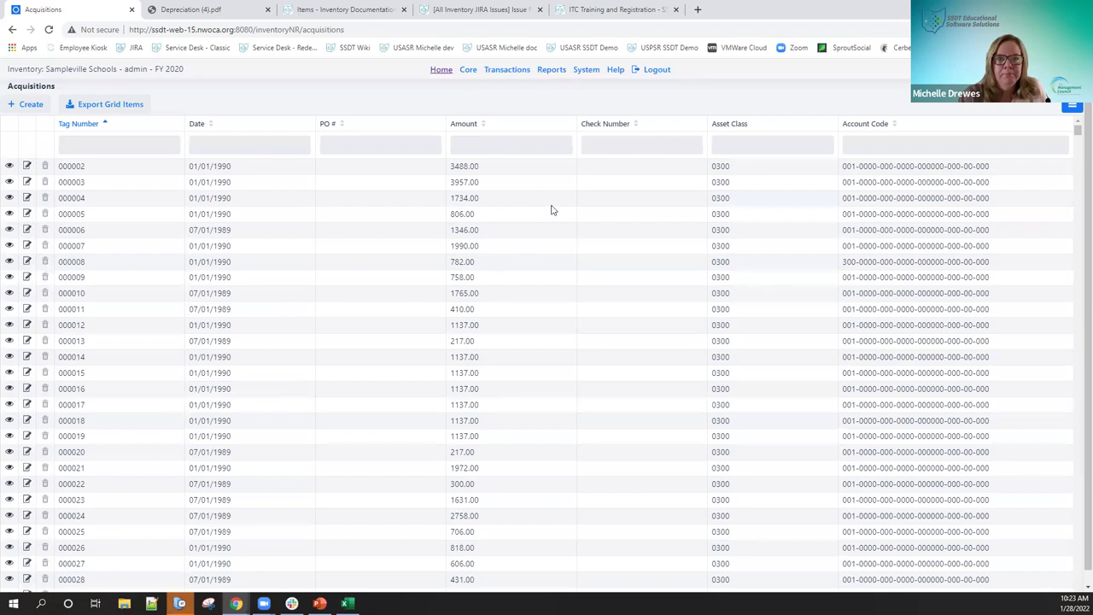
left_click(515, 71)
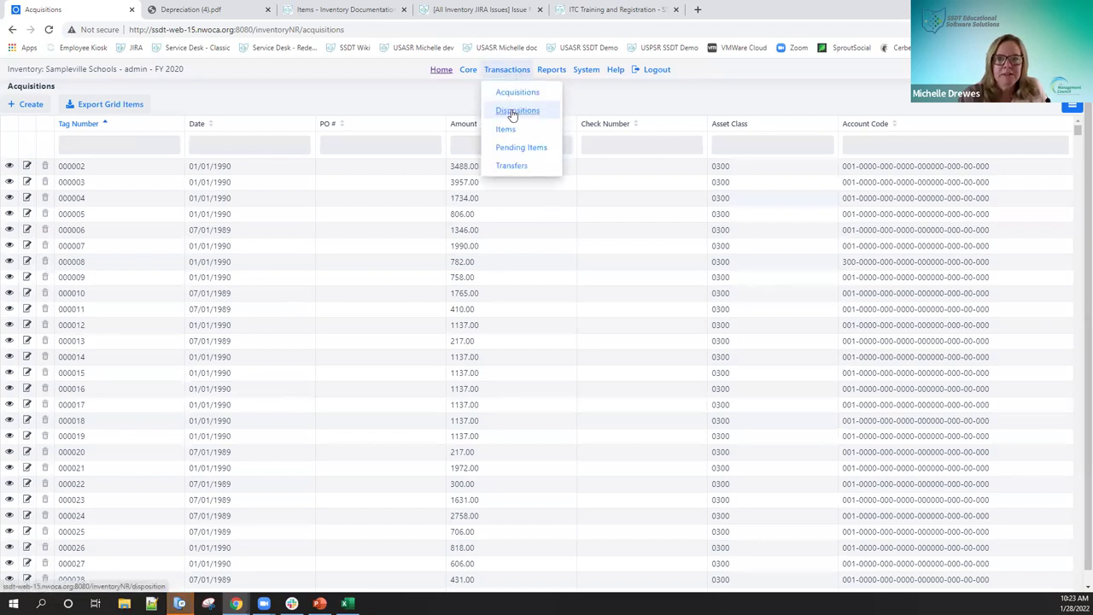
left_click(515, 111)
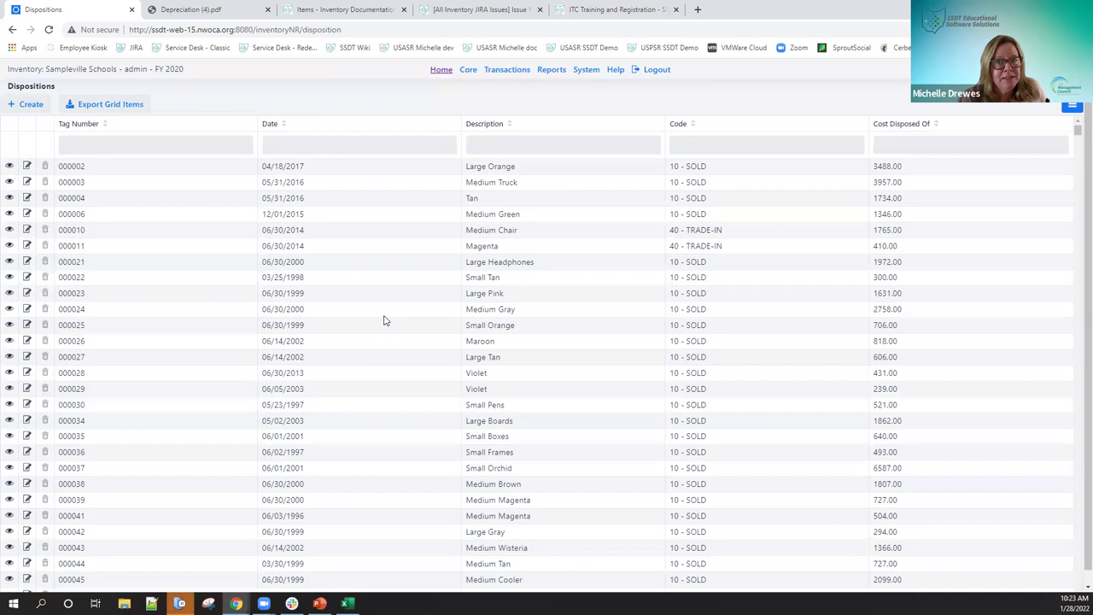
left_click(595, 76)
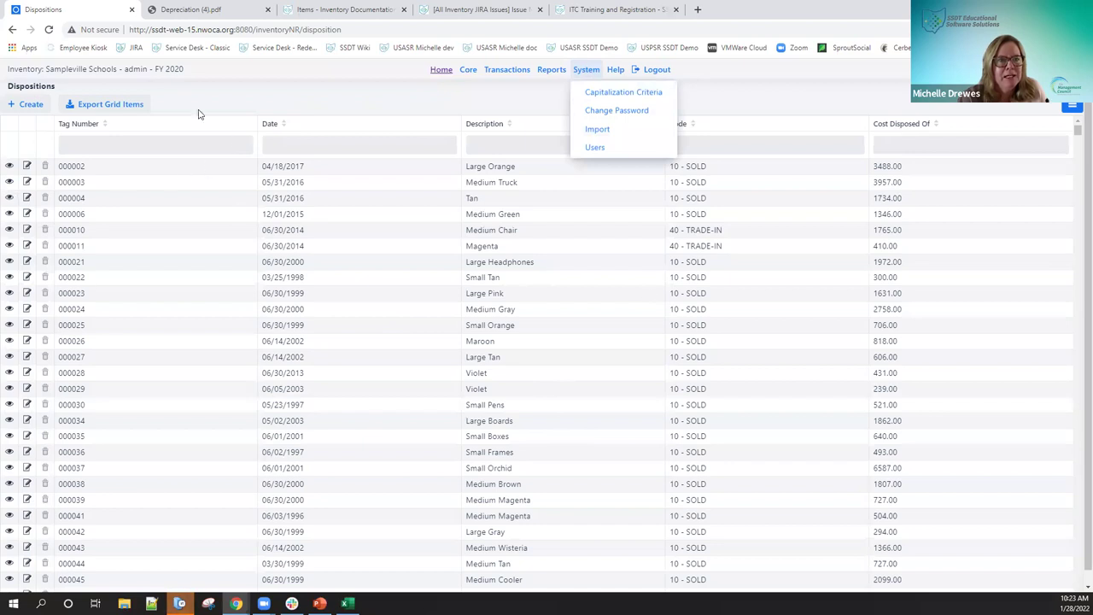
left_click(334, 105)
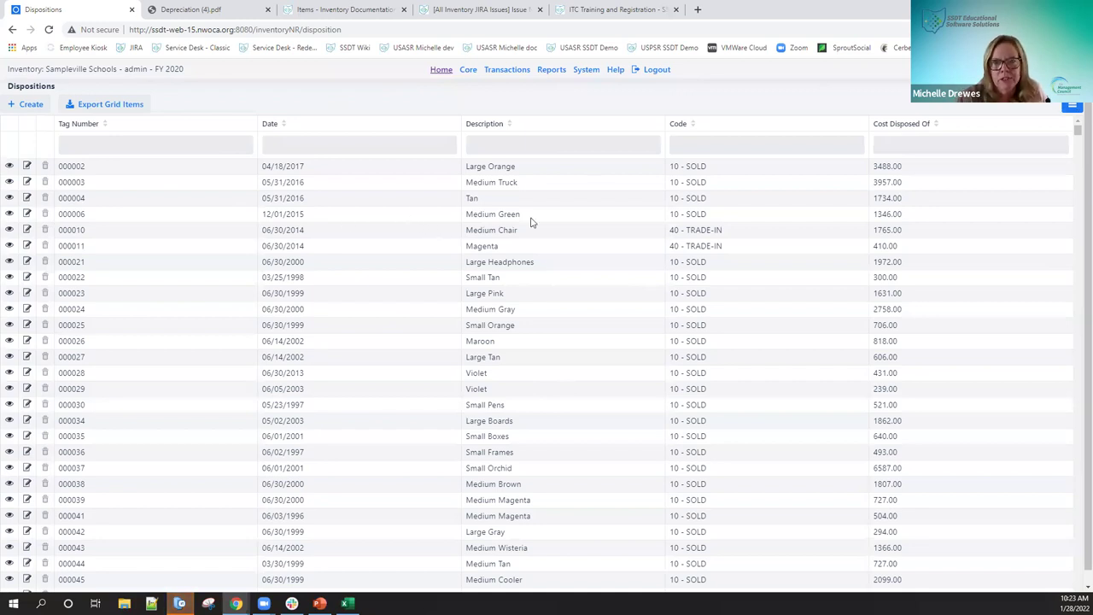
- Start a new disposition for tag number 019833 with the date 1/28/2020
left_click(31, 104)
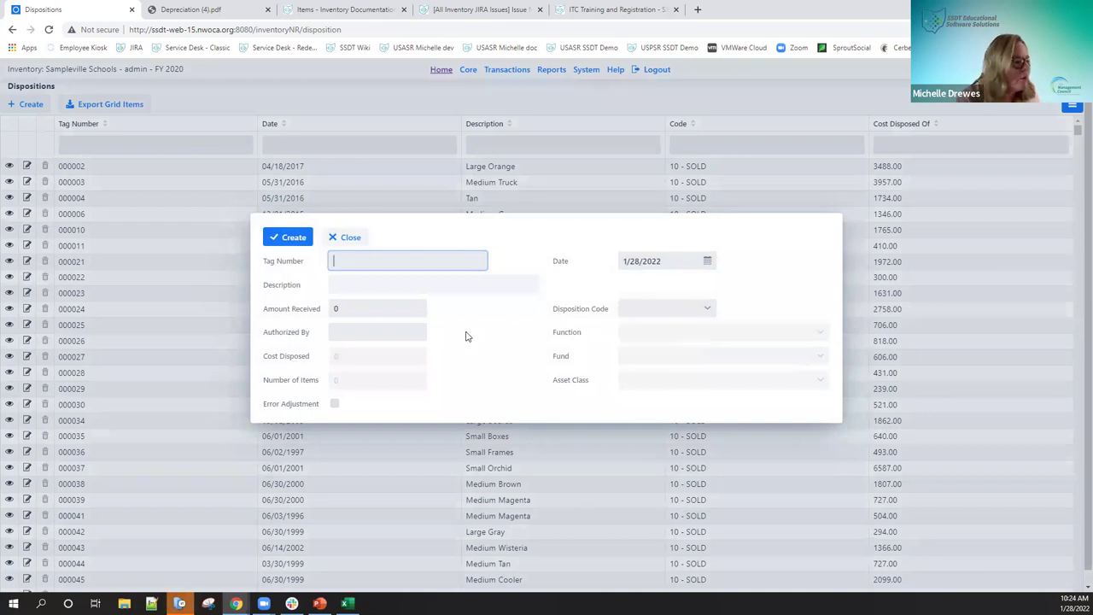
type("1")
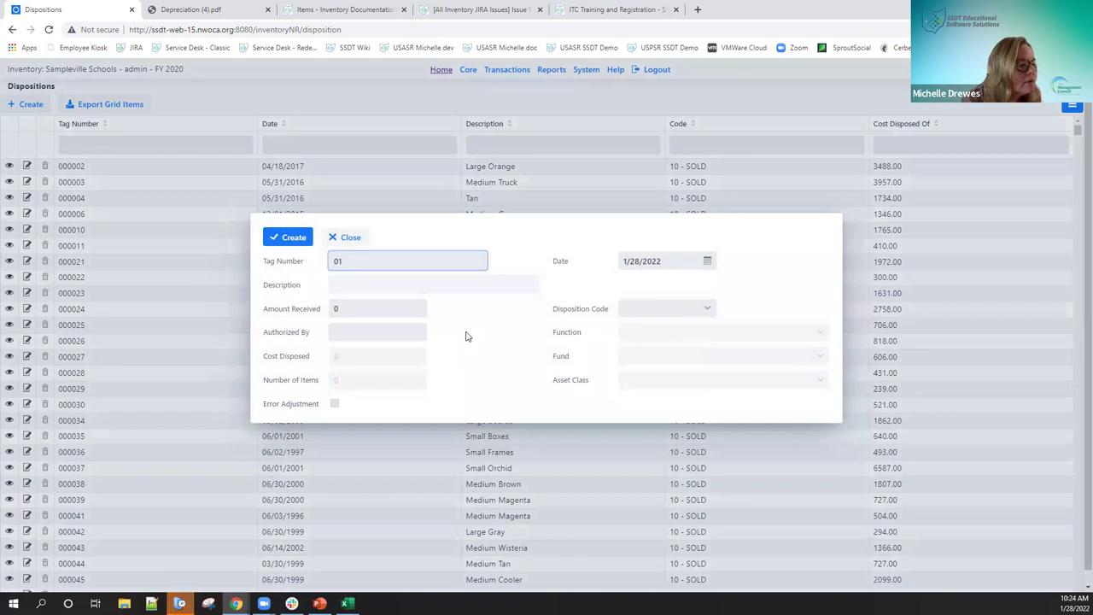
type("9833")
key("Tab")
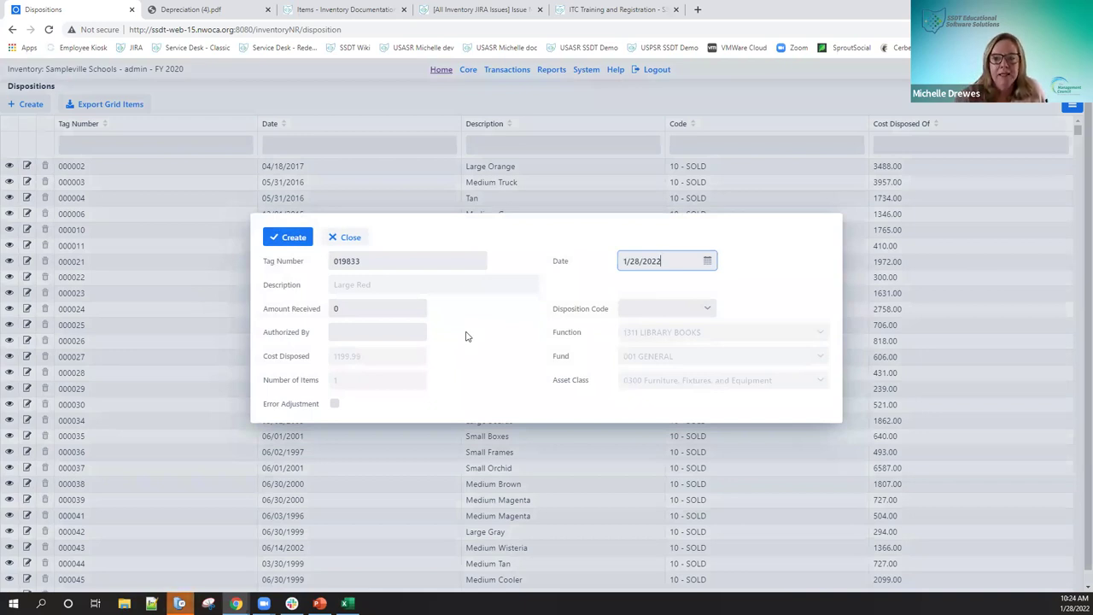
key("BackSpace")
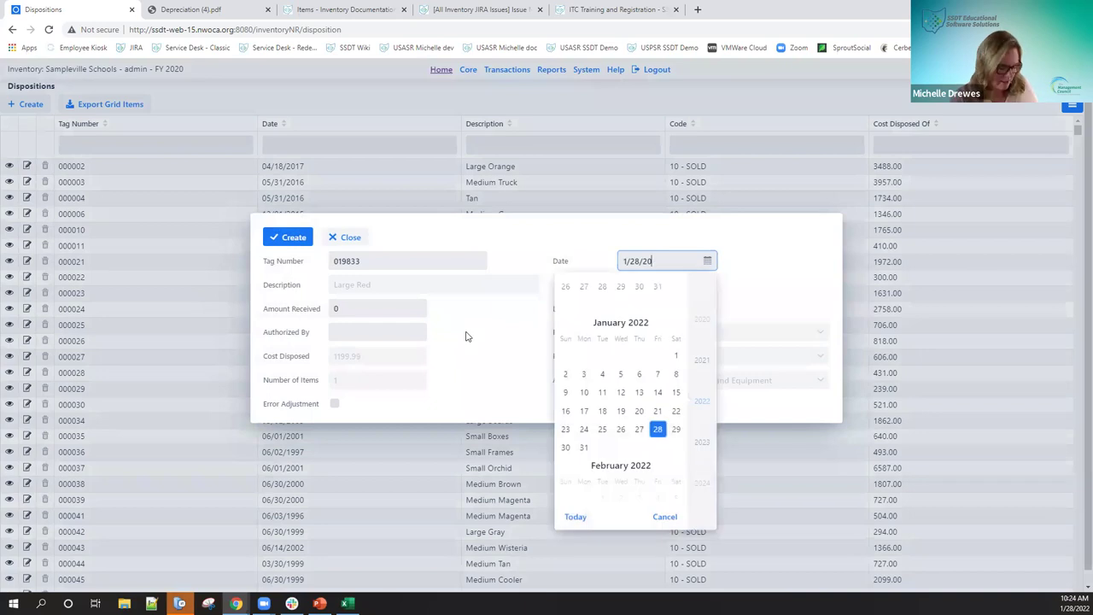
type("0")
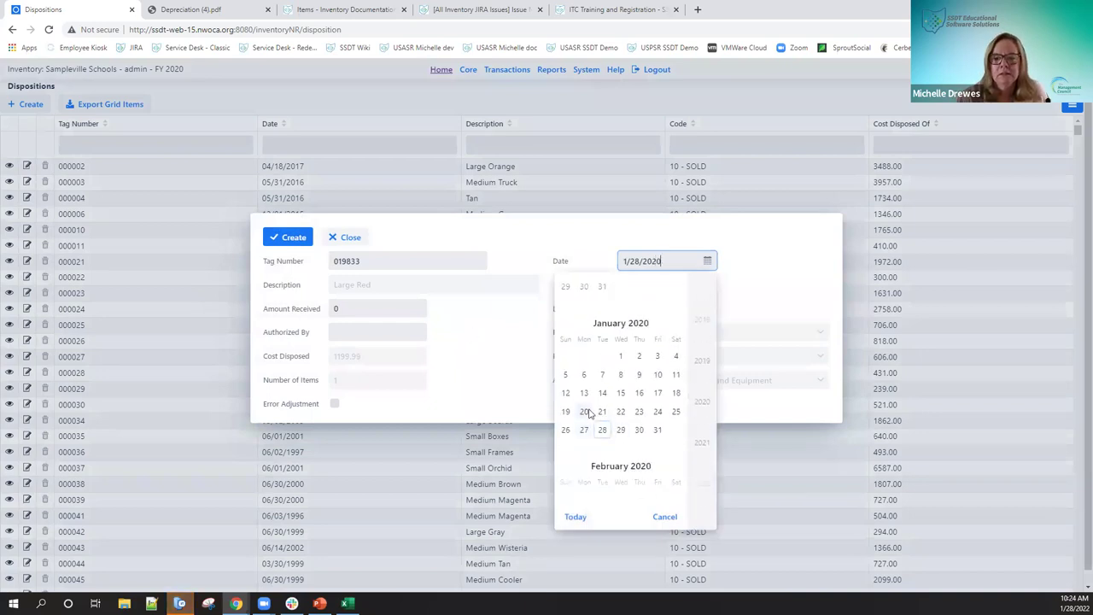
left_click(603, 431)
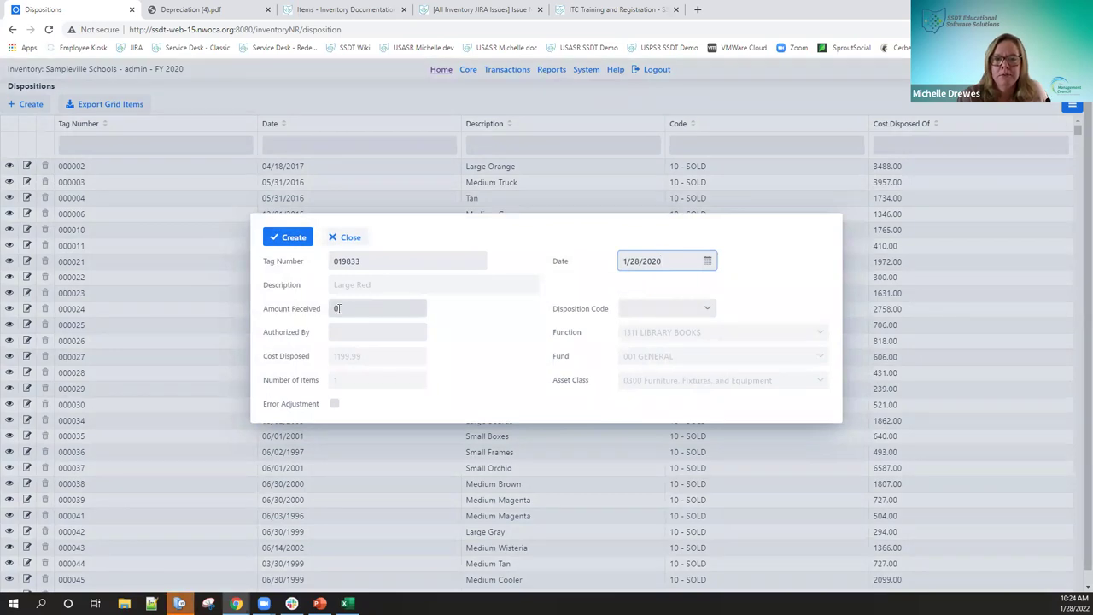
- Set the disposition code to 10 - SOLD, then save and close the disposition
left_click(709, 309)
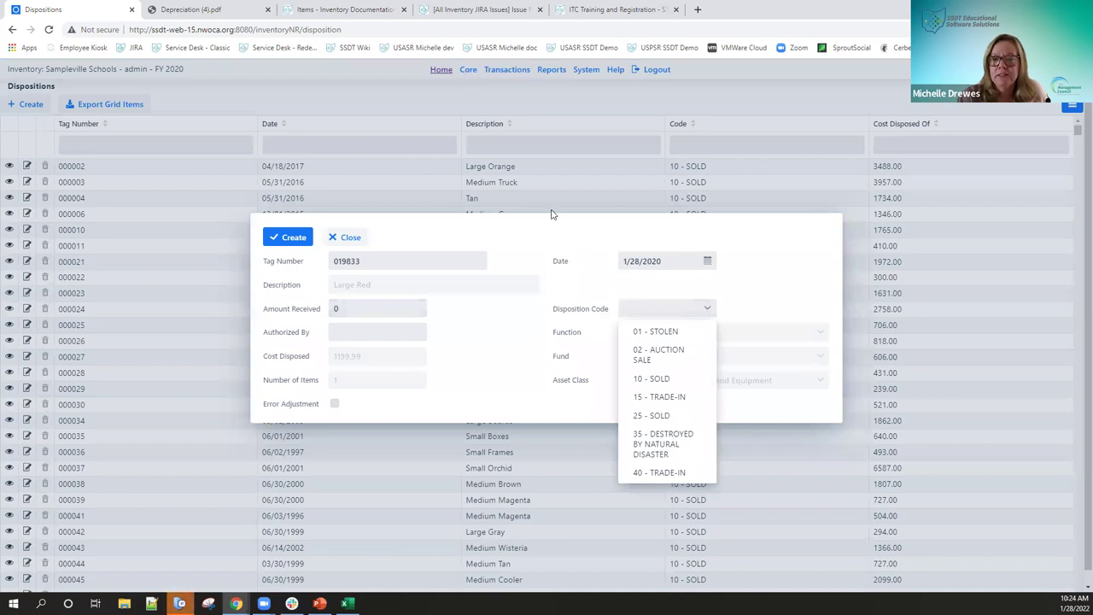
left_click(655, 381)
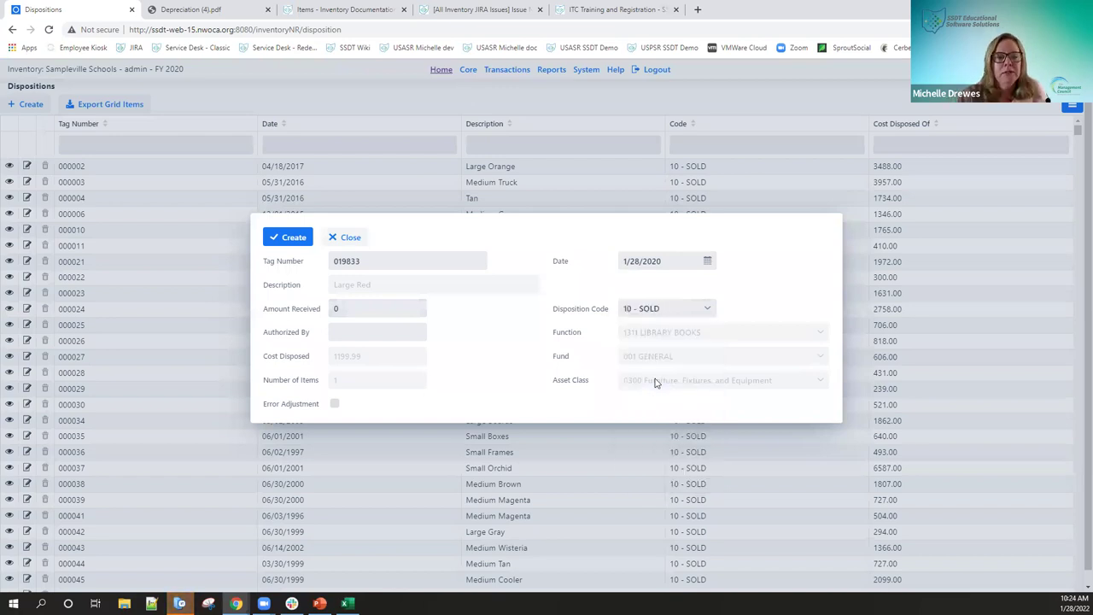
left_click(333, 332)
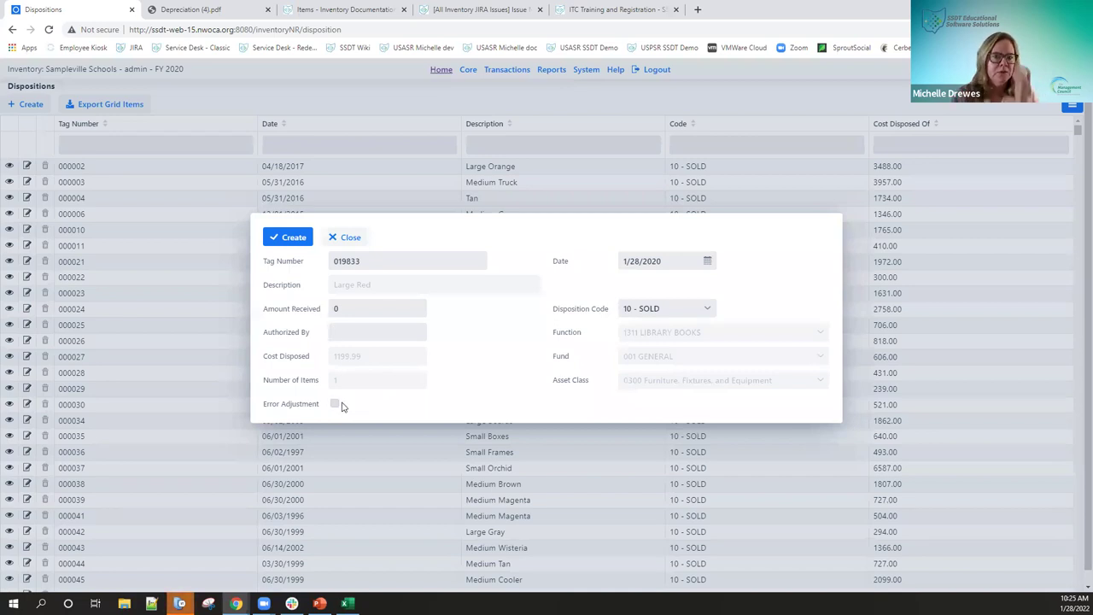
left_click(298, 240)
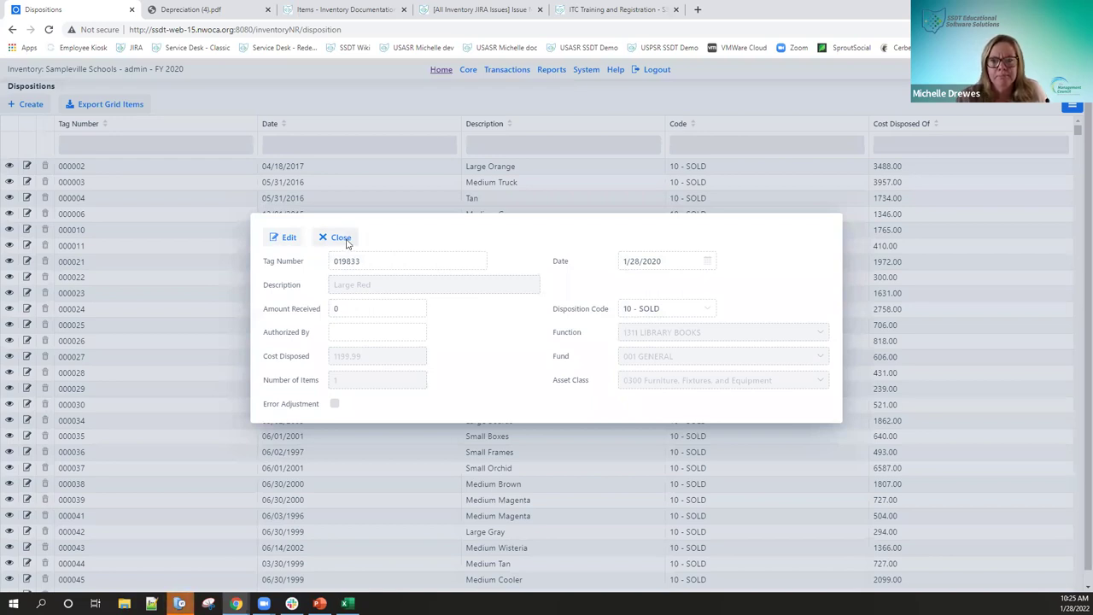
left_click(347, 240)
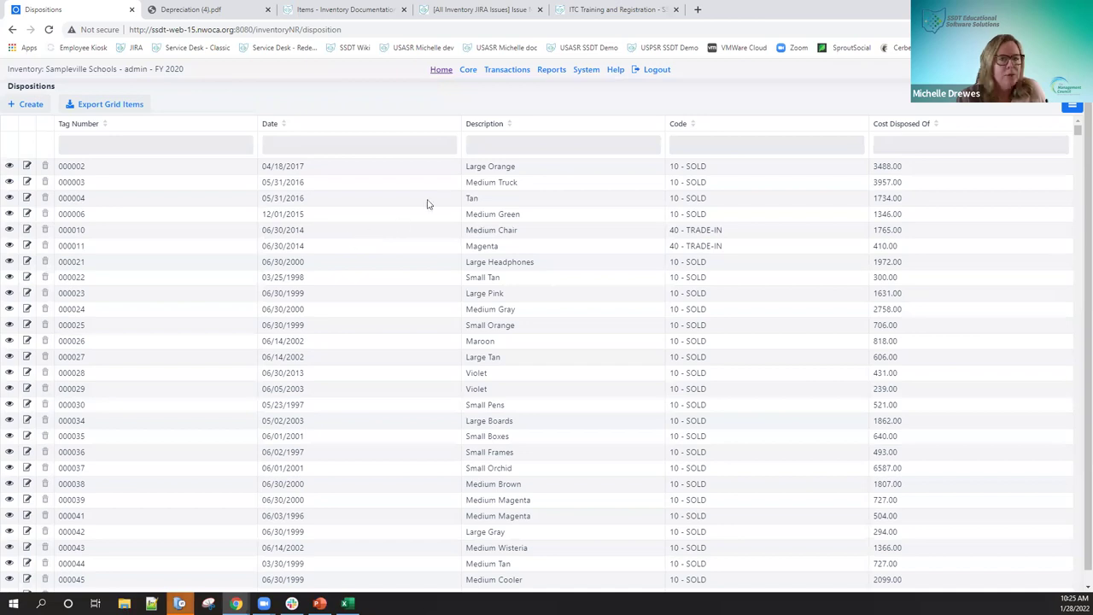
- Open the Transfers transactions page and start a new transfer for item tag 190930 Mango
left_click(504, 71)
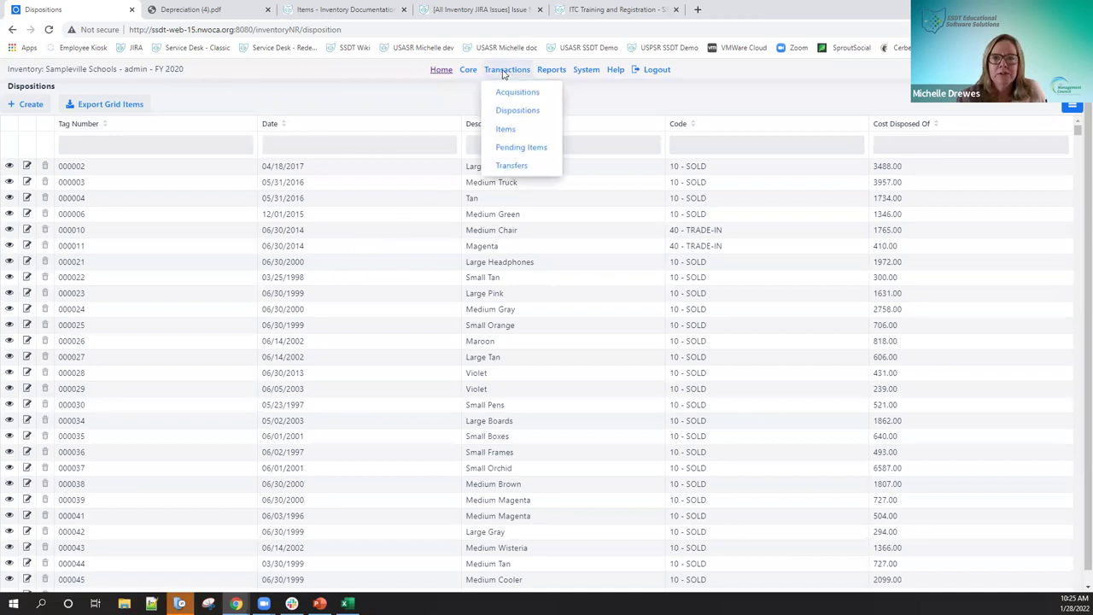
left_click(515, 165)
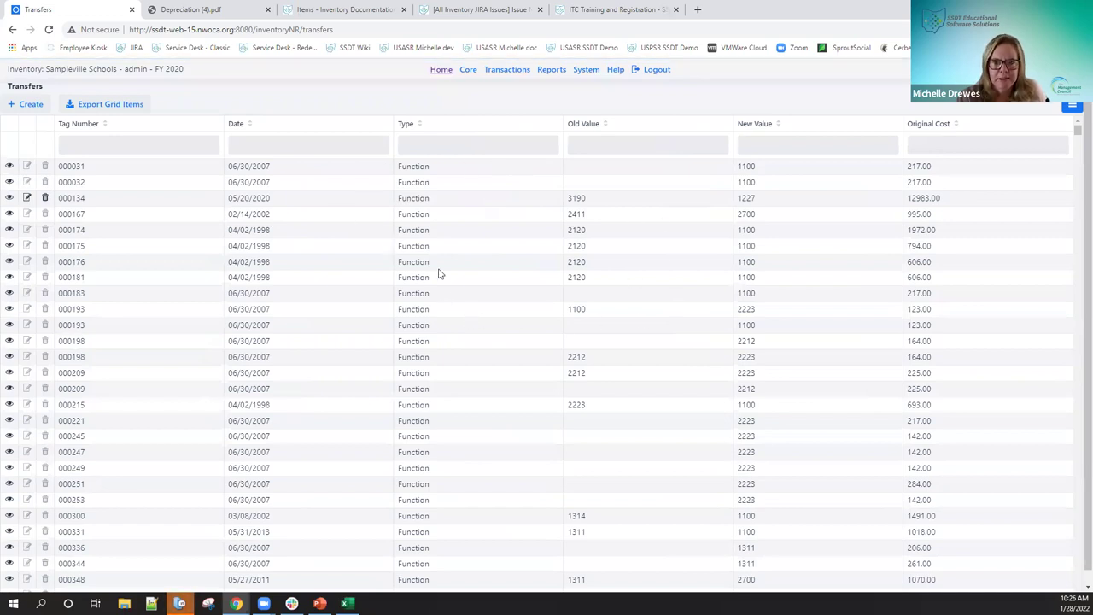
left_click(32, 106)
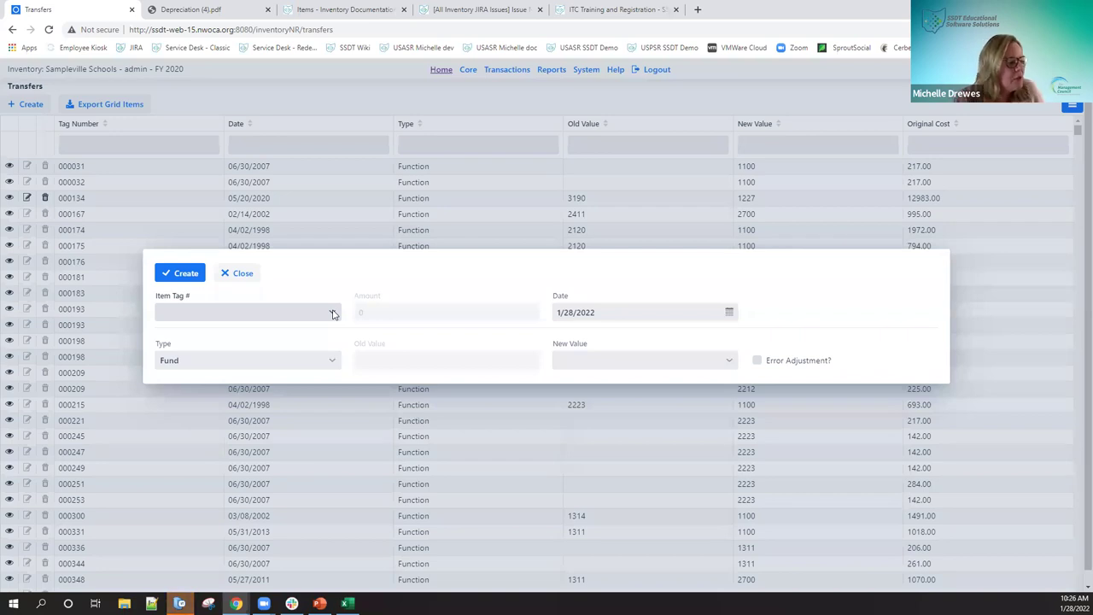
left_click(254, 310)
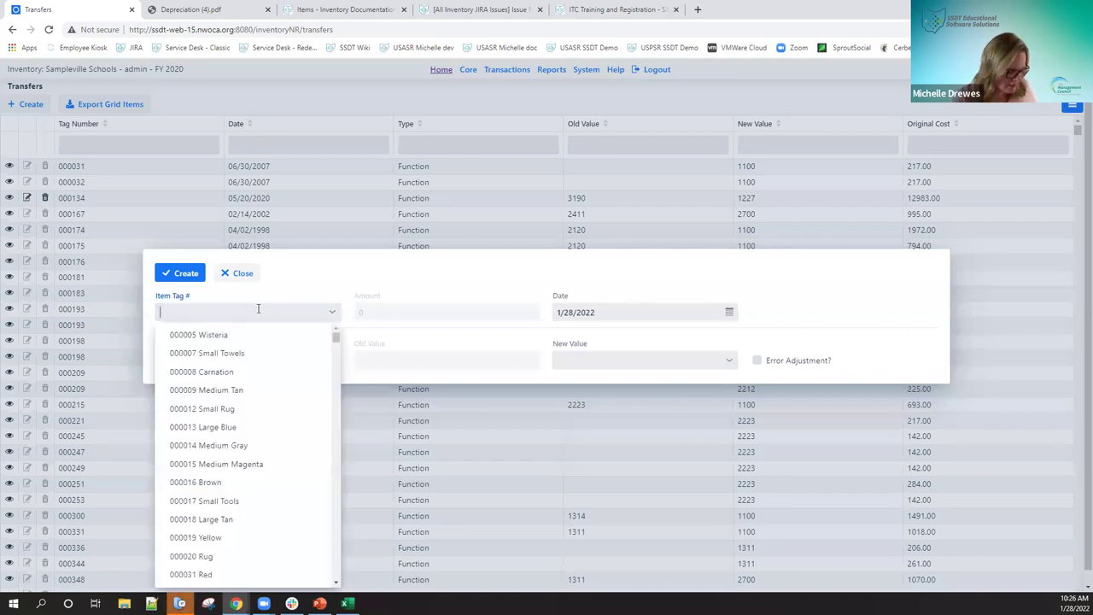
type("190")
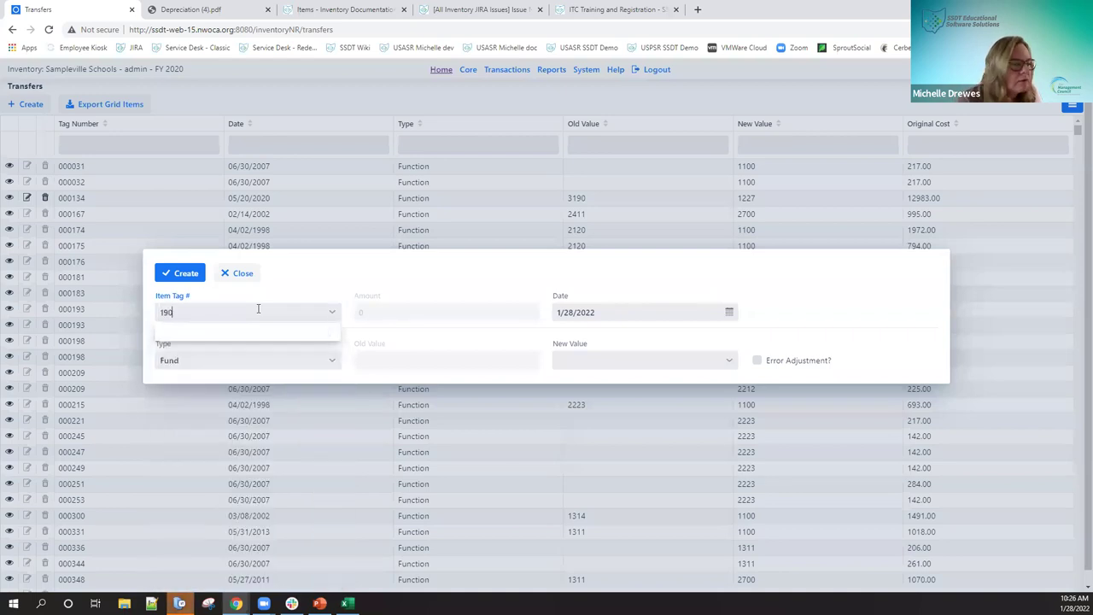
type("930")
left_click(226, 335)
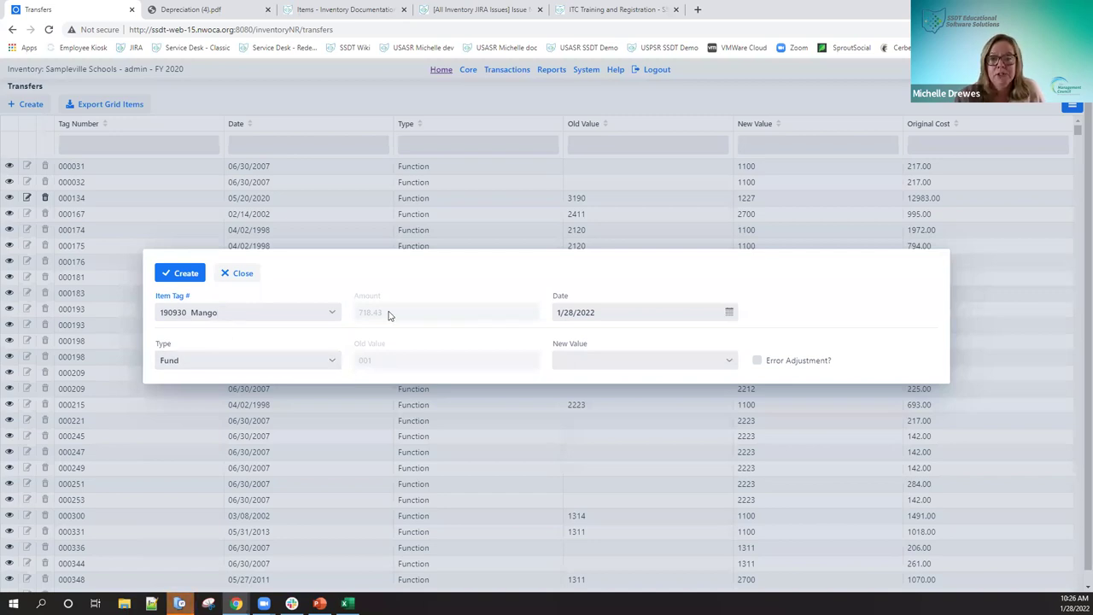
- Set the date of the new transfer to 1/28/2020
left_click(604, 312)
key("BackSpace")
type("0")
left_click(626, 487)
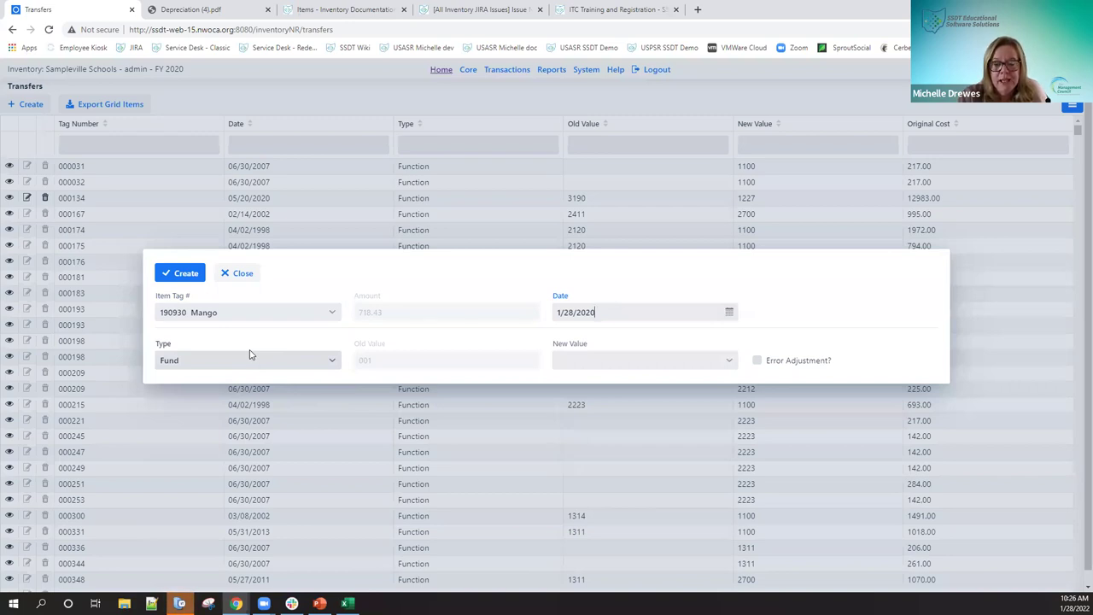
- Set the transfer type to Function and choose 2750 PLAYGROUND as the new value
left_click(333, 361)
left_click(313, 346)
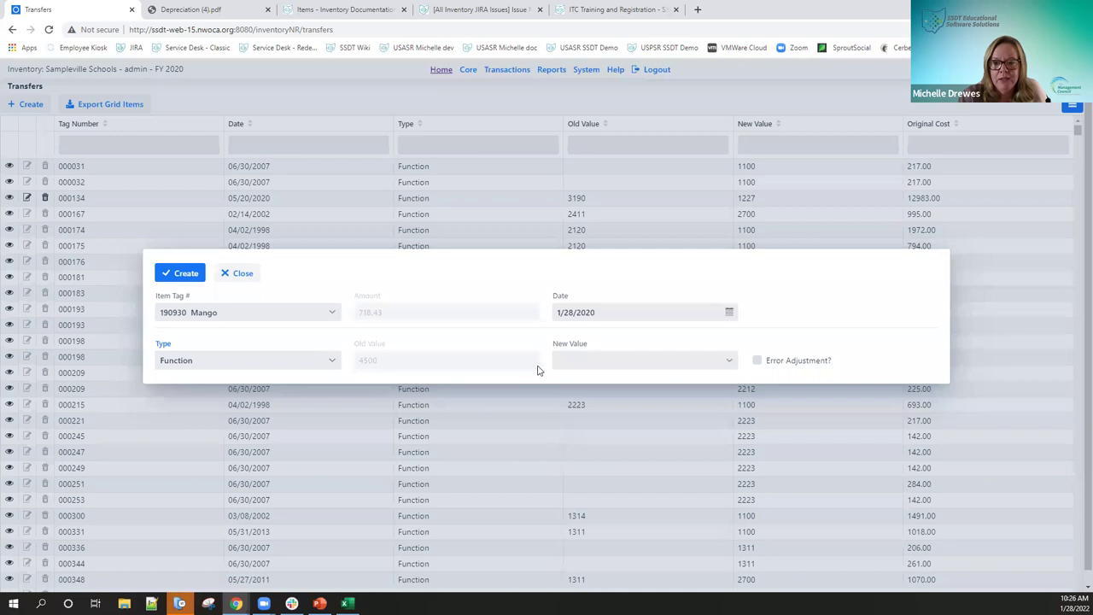
left_click(568, 358)
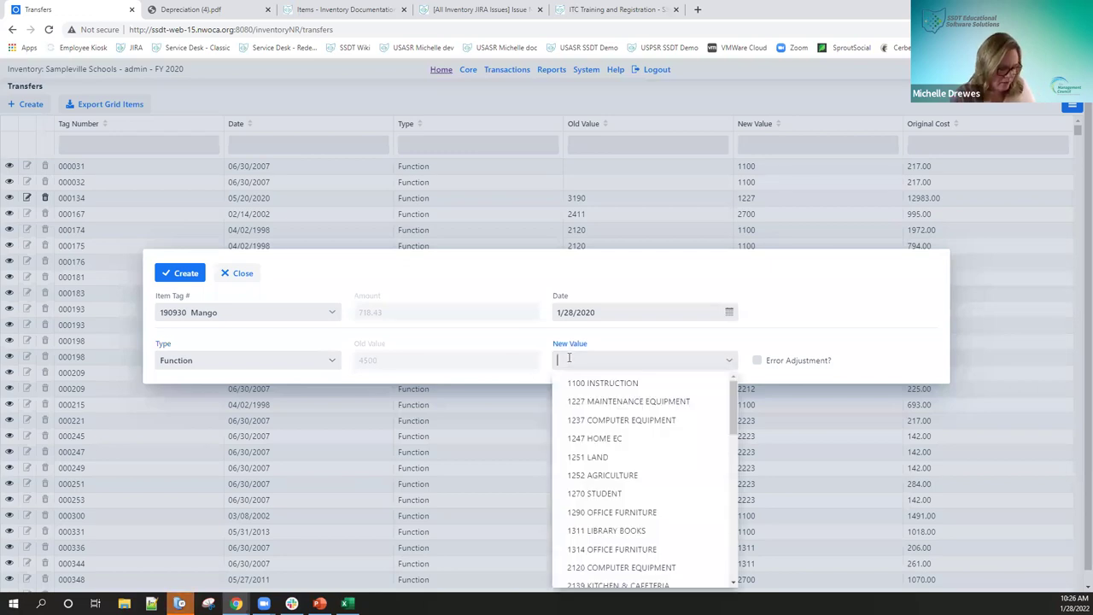
type("27")
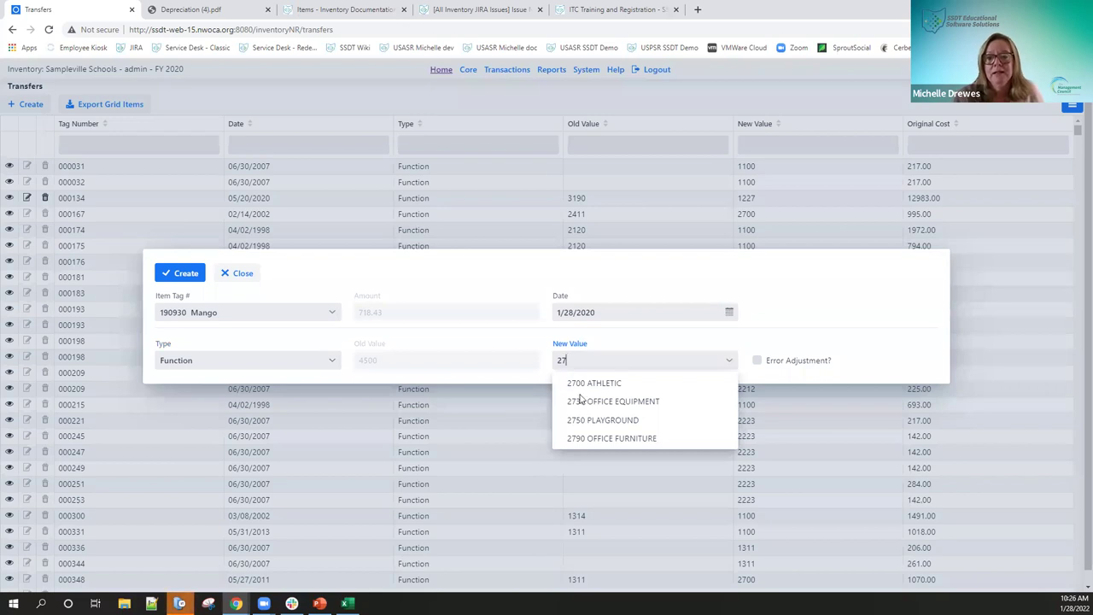
left_click(596, 421)
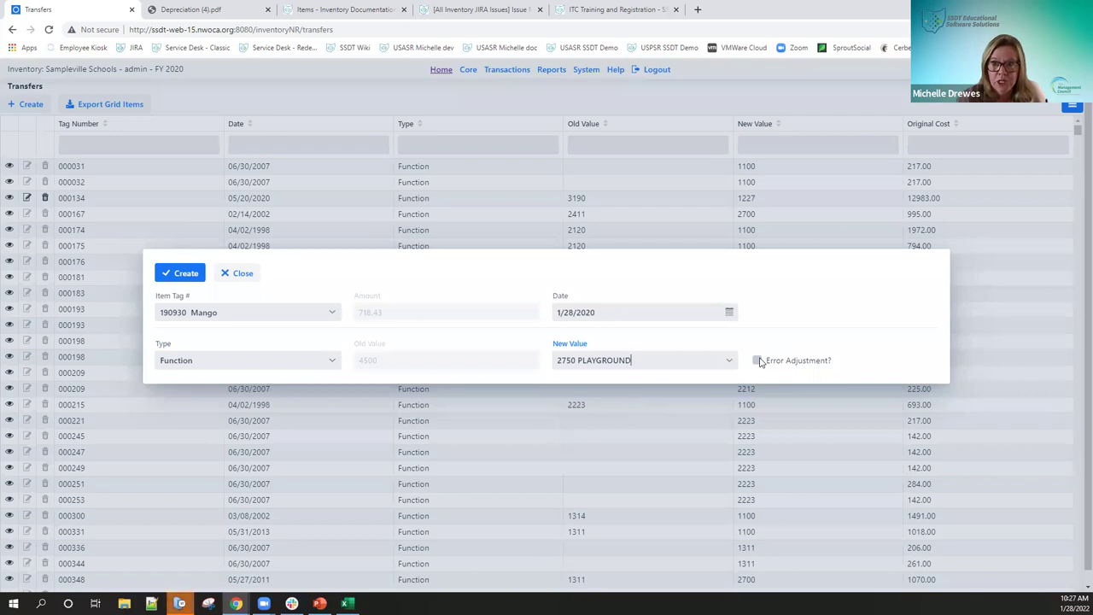
- Save and close the function transfer for item 190930, and open the Pending Items page
left_click(171, 274)
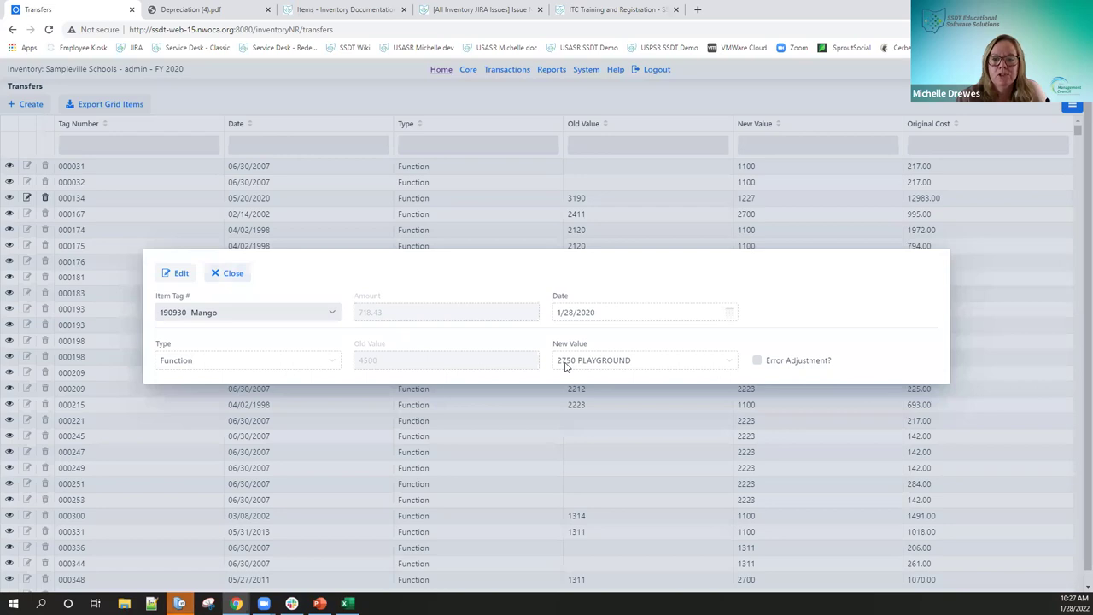
left_click(232, 274)
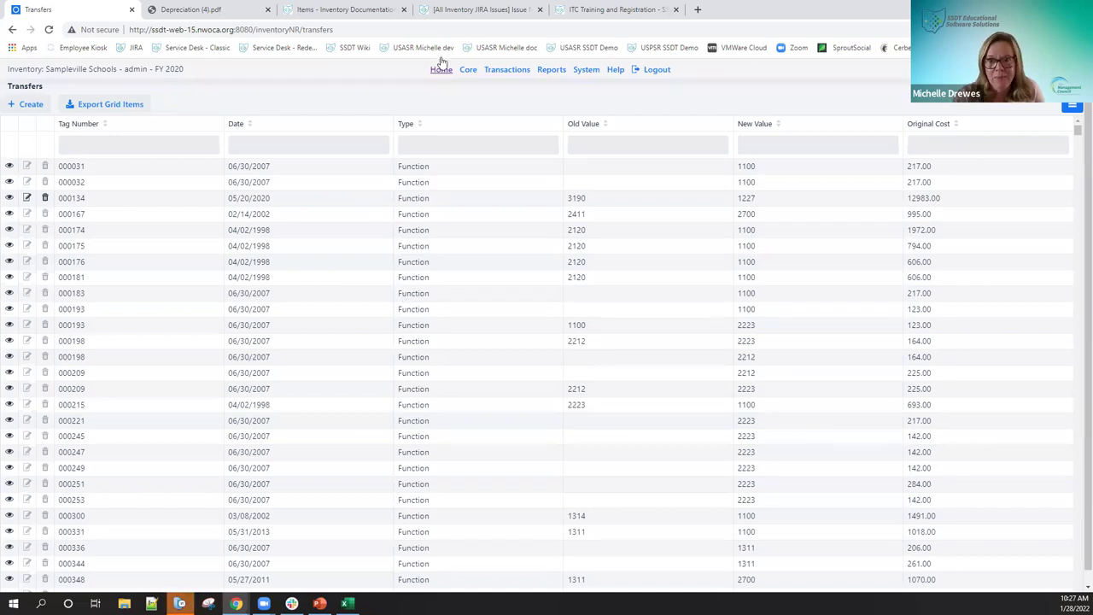
mouse_move(502, 69)
left_click(511, 150)
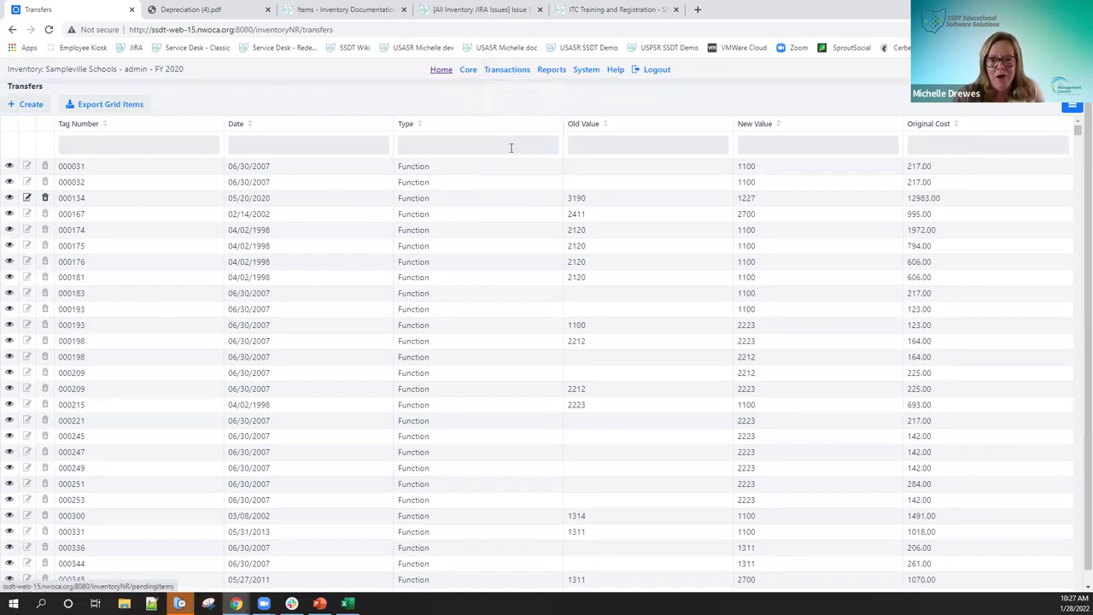